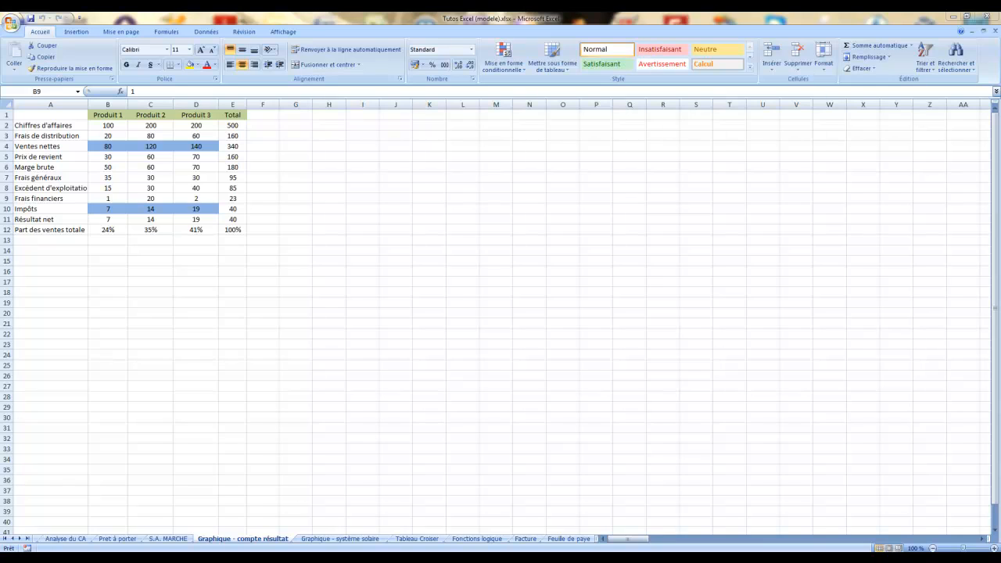
Switch to the Base de données Clients.xls workbook and look through the list of clients
{"action": "mouse_move", "coordinate": [272, 559]}
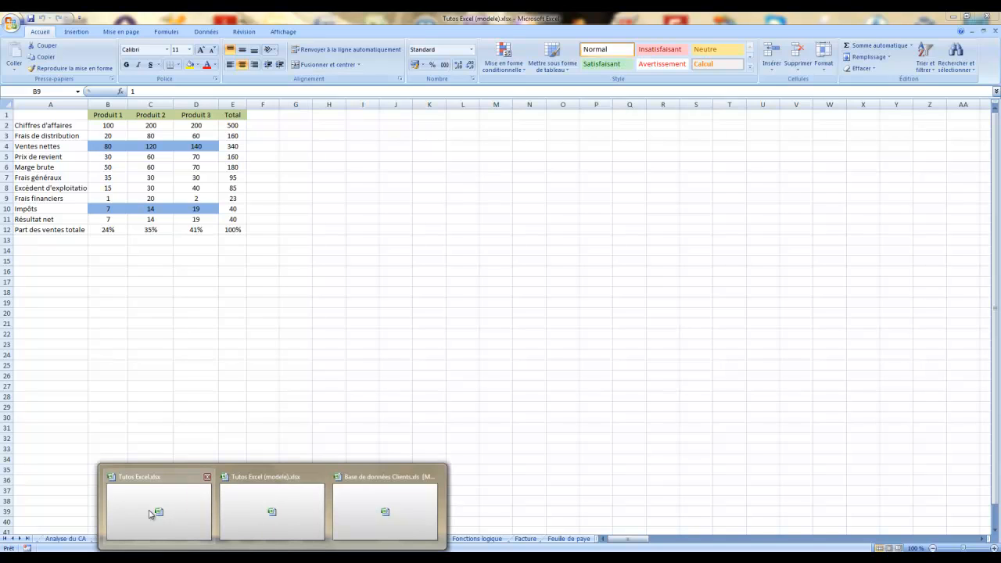
{"action": "left_click", "coordinate": [386, 512]}
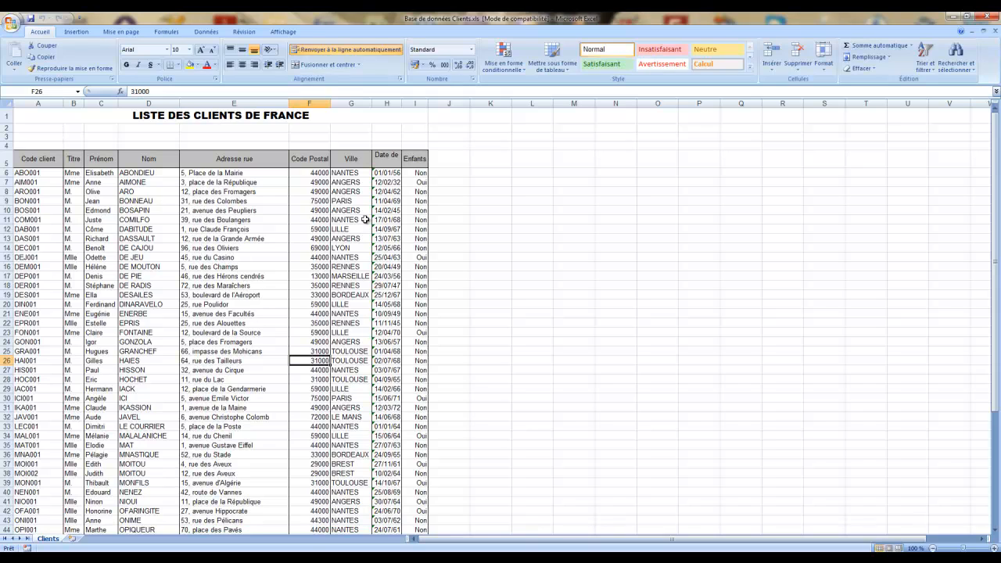
{"action": "left_click", "coordinate": [295, 223]}
{"action": "scroll", "coordinate": [294, 225], "scroll_direction": "down", "scroll_amount": 6}
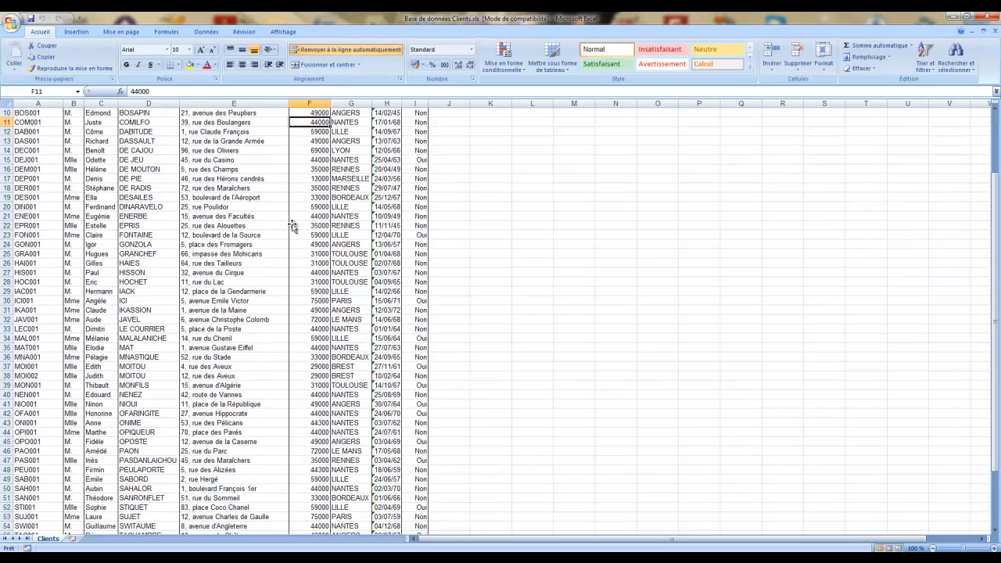
{"action": "scroll", "coordinate": [294, 226], "scroll_direction": "up", "scroll_amount": 6}
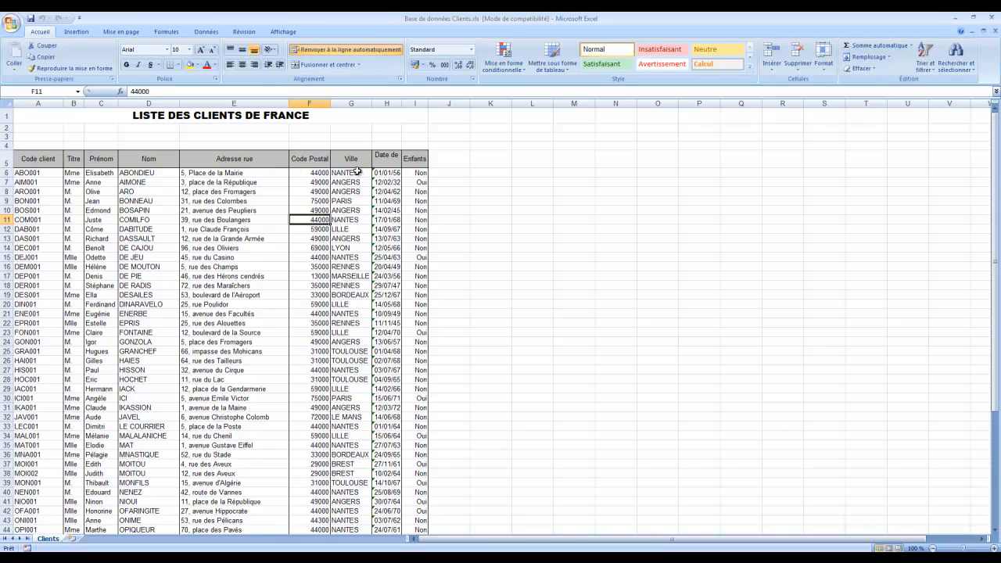
Highlight the Ville cells in G6:G62 containing the text "lille" with light red fill and dark red text
{"action": "left_click_drag", "start_coordinate": [359, 171], "coordinate": [356, 518]}
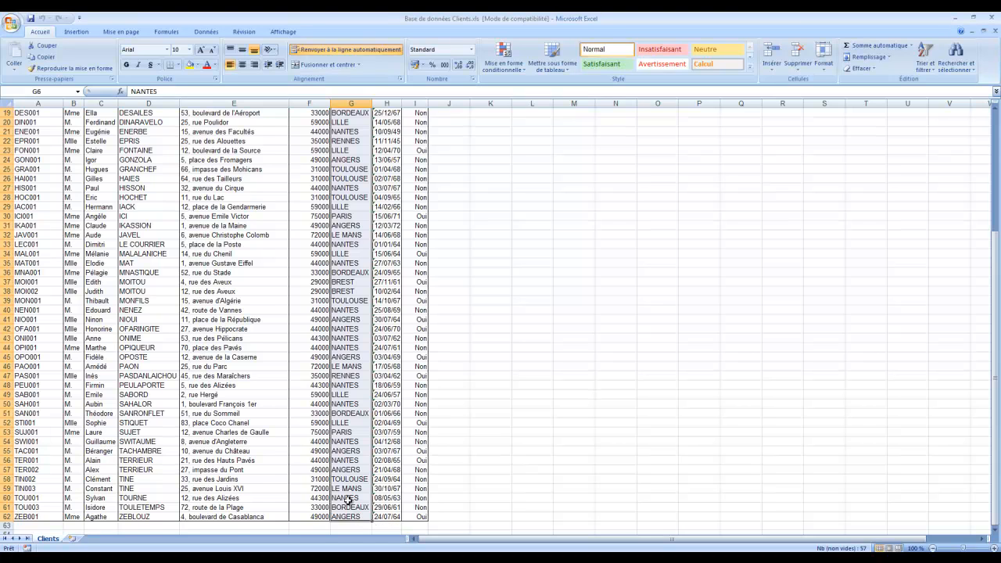
{"action": "scroll", "coordinate": [347, 500], "scroll_direction": "up", "scroll_amount": 6}
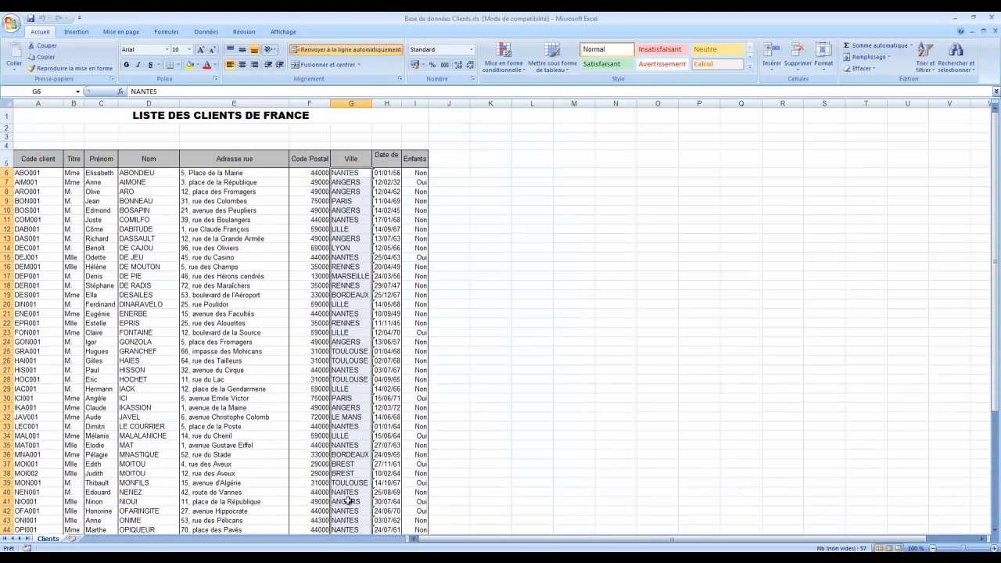
{"action": "left_click", "coordinate": [523, 69]}
{"action": "mouse_move", "coordinate": [597, 96]}
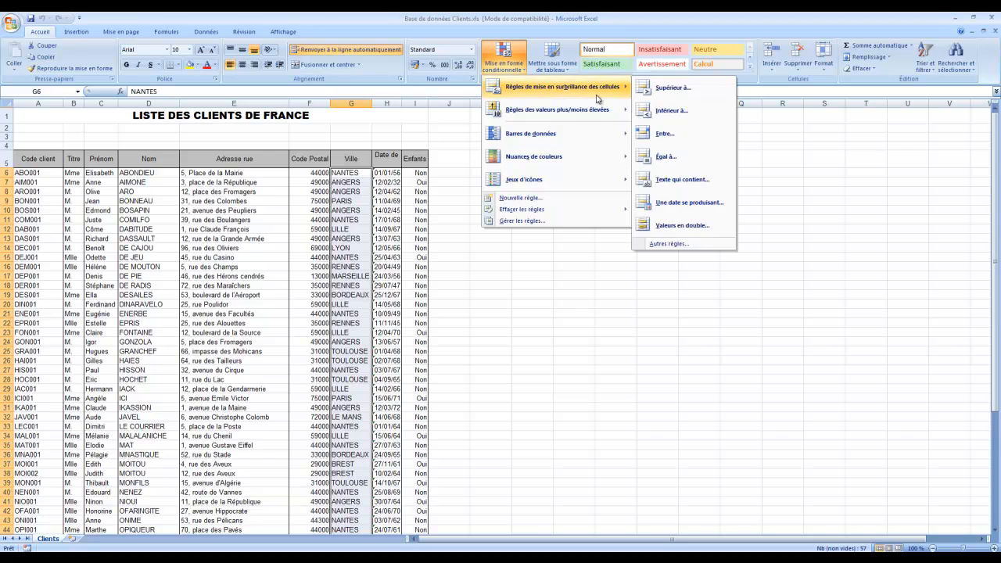
{"action": "left_click", "coordinate": [683, 179]}
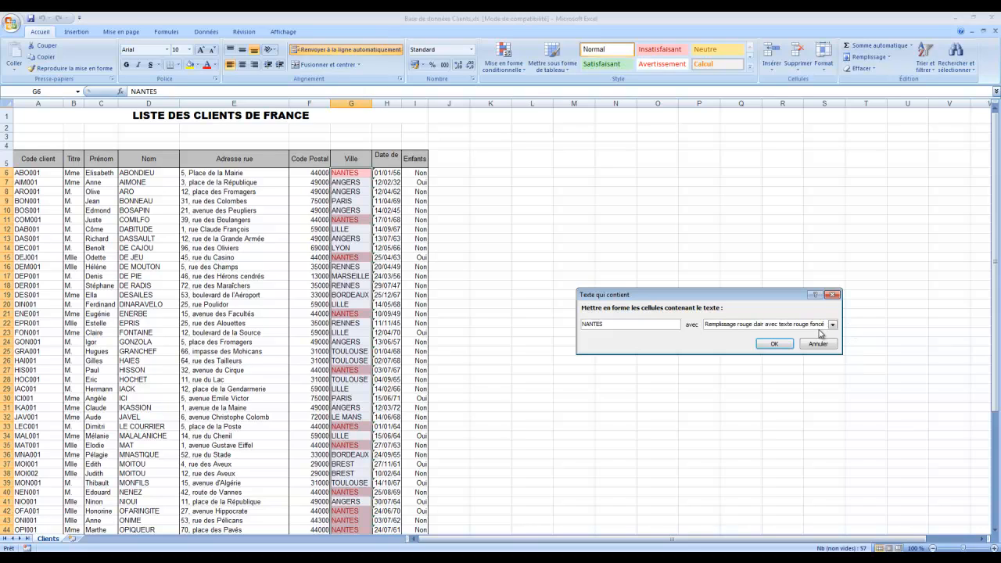
{"action": "double_click", "coordinate": [590, 324]}
{"action": "type", "text": "lille"}
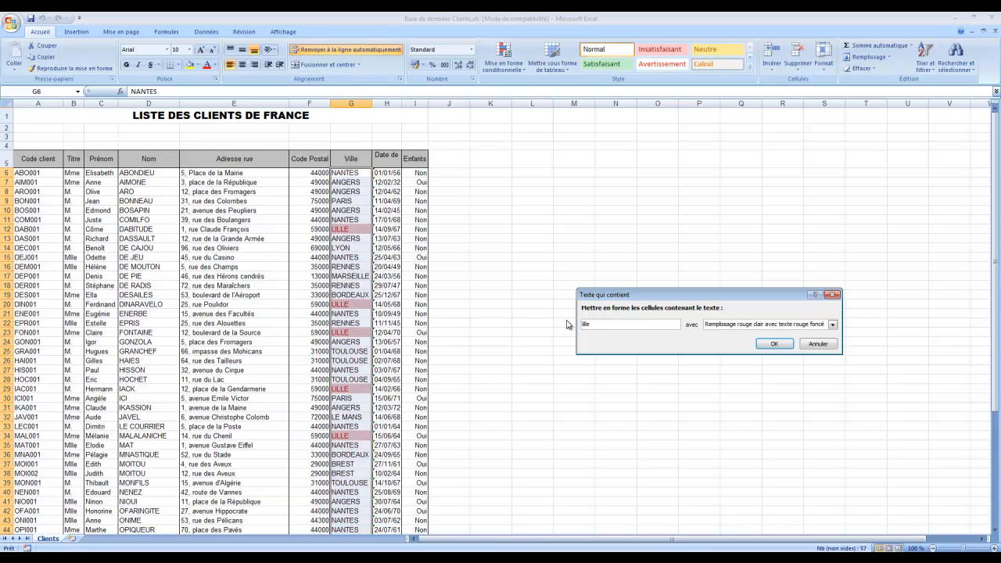
{"action": "left_click", "coordinate": [775, 344]}
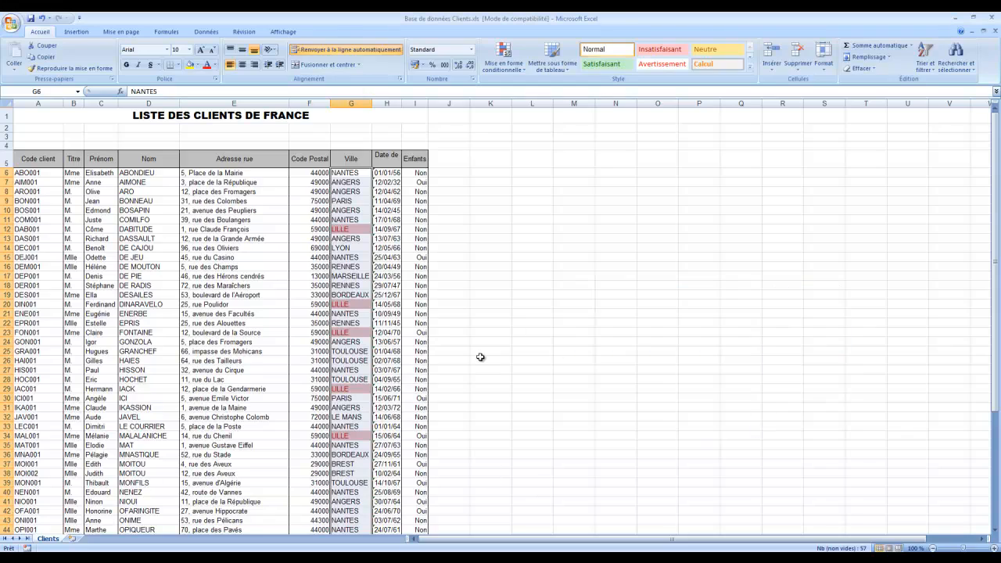
{"action": "scroll", "coordinate": [480, 357], "scroll_direction": "down", "scroll_amount": 6}
{"action": "scroll", "coordinate": [496, 351], "scroll_direction": "up", "scroll_amount": 6}
{"action": "left_click", "coordinate": [520, 70]}
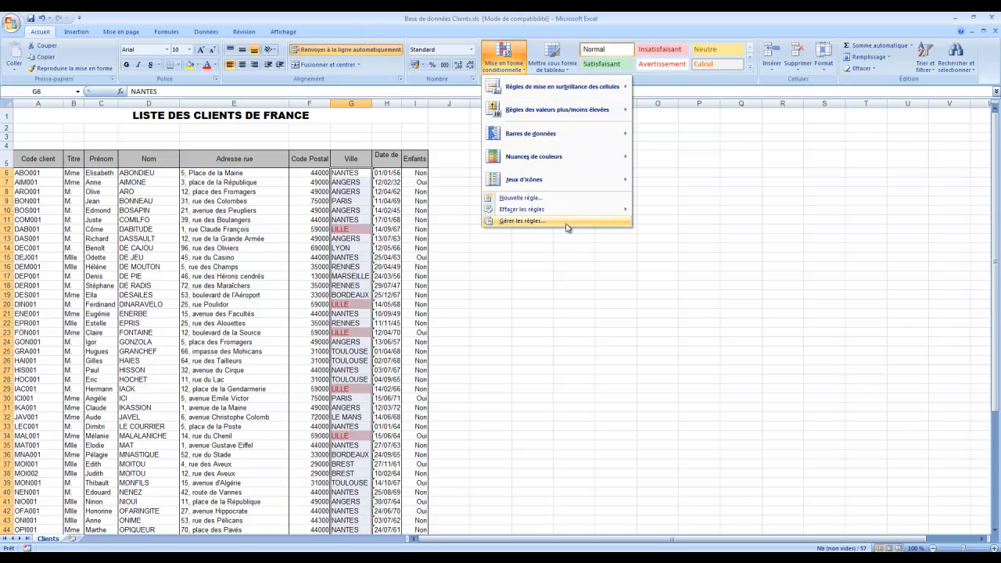
{"action": "left_click", "coordinate": [527, 223]}
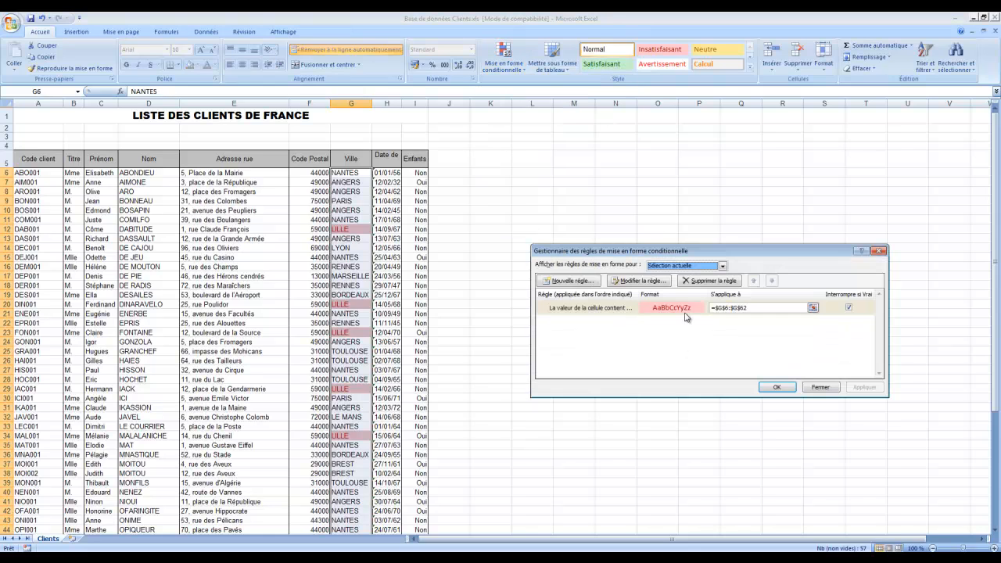
{"action": "left_click", "coordinate": [823, 387]}
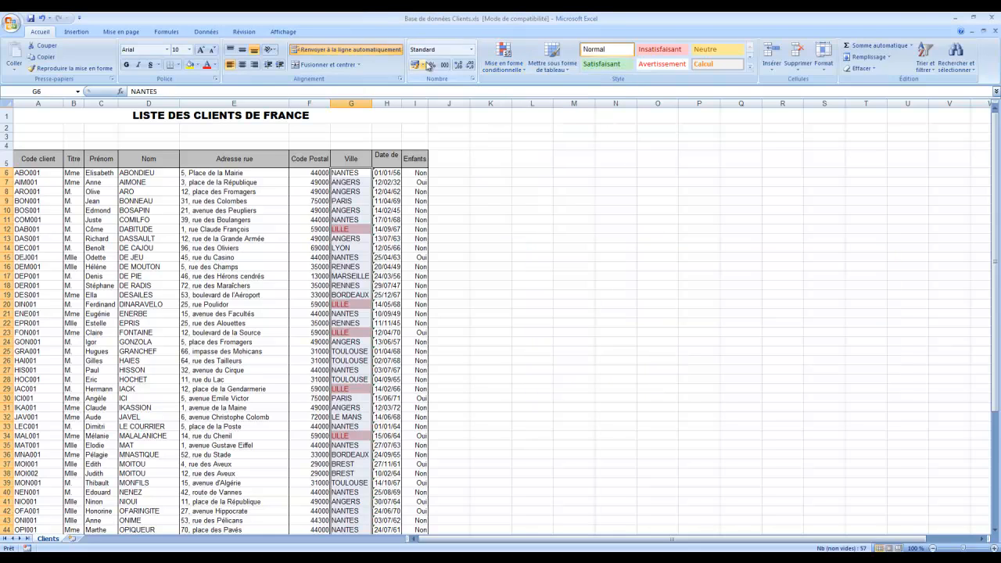
Open the conditional formatting rule for "lille" on the Ville cells for editing, down to its cell format settings
{"action": "left_click", "coordinate": [515, 73]}
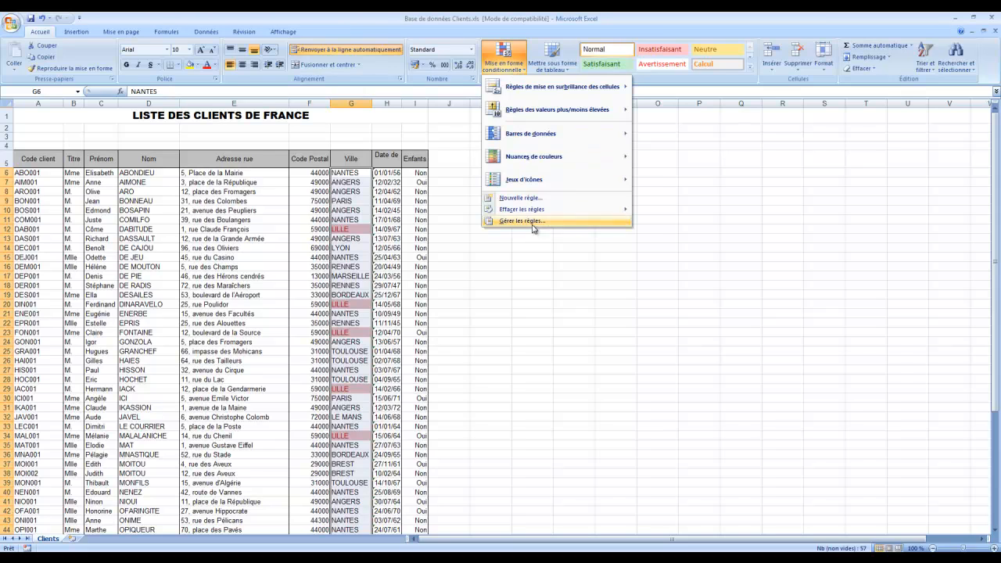
{"action": "left_click", "coordinate": [533, 224]}
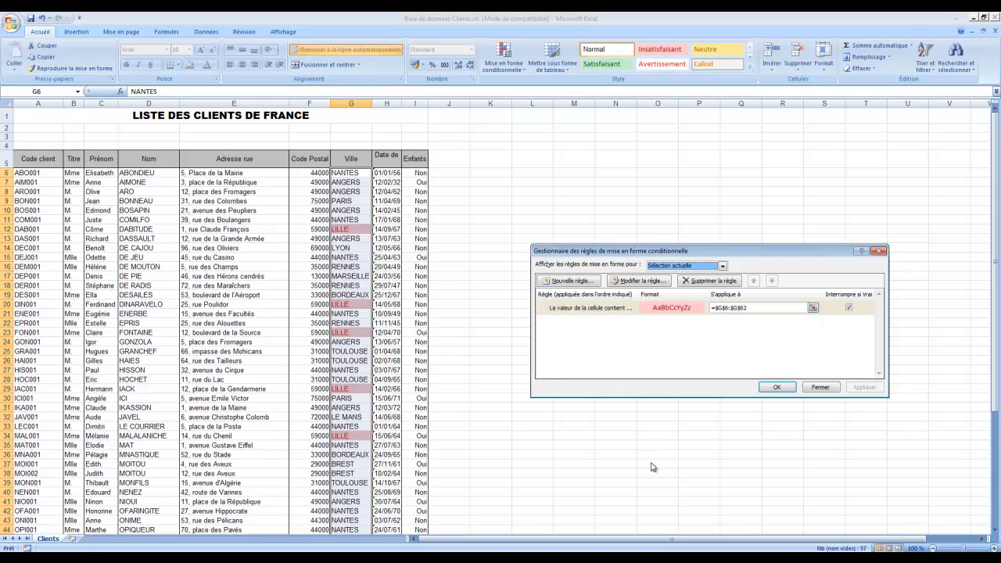
{"action": "left_click", "coordinate": [723, 266]}
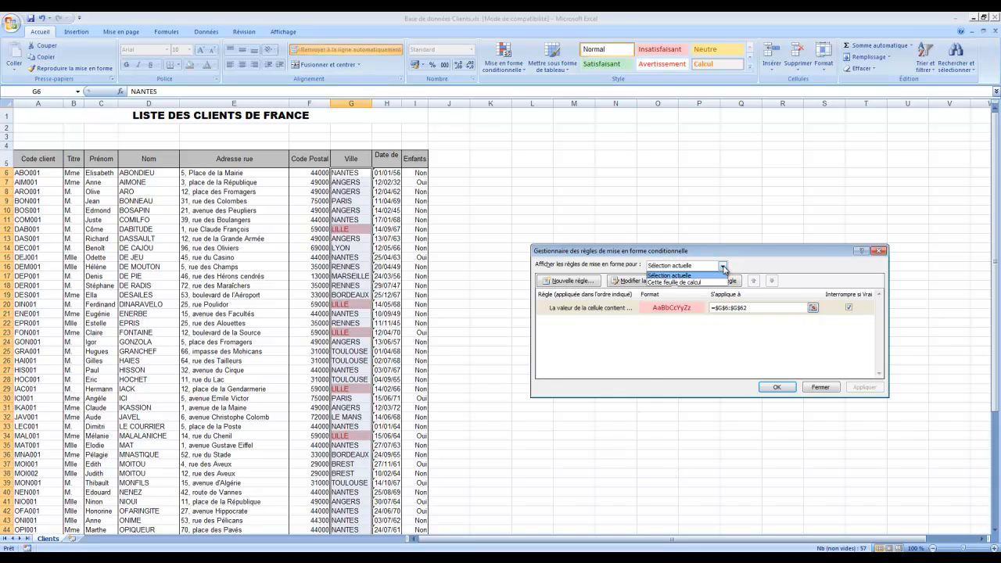
{"action": "left_click", "coordinate": [723, 268]}
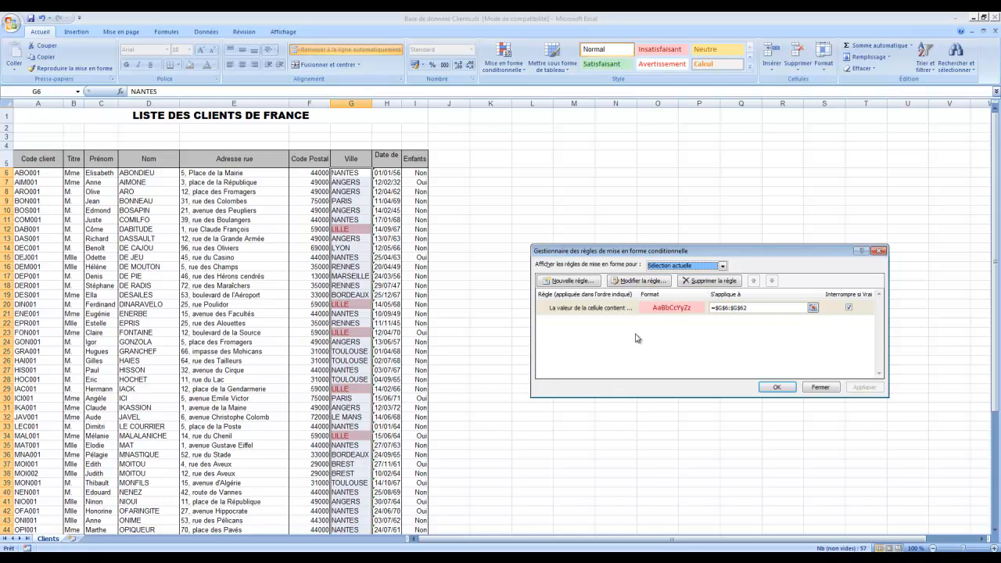
{"action": "left_click", "coordinate": [646, 282]}
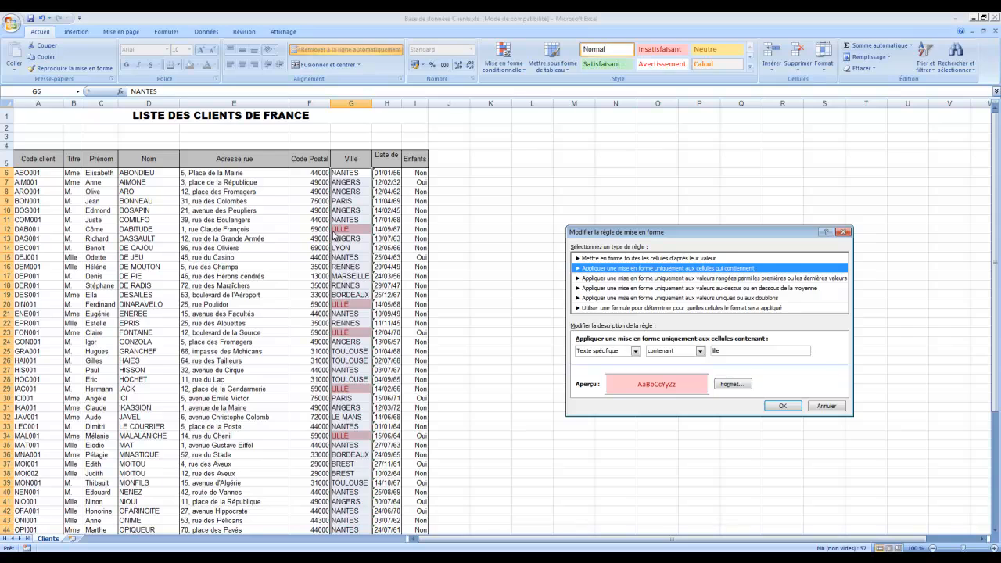
{"action": "left_click", "coordinate": [735, 387]}
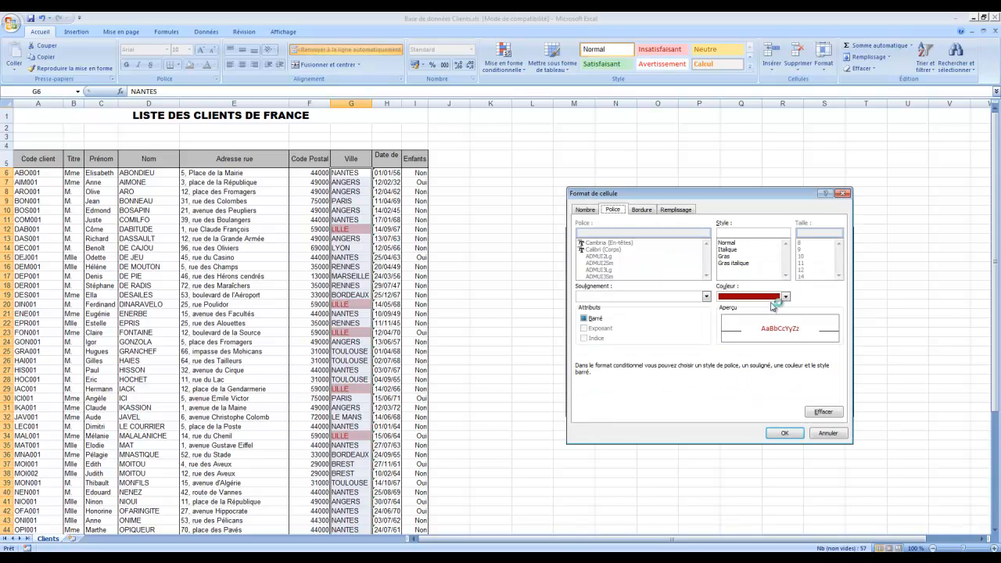
Look over the rule's number, font and border format options and set its background colour to light blue
{"action": "left_click", "coordinate": [585, 209]}
{"action": "left_click", "coordinate": [610, 211]}
{"action": "left_click", "coordinate": [642, 211]}
{"action": "left_click", "coordinate": [675, 210]}
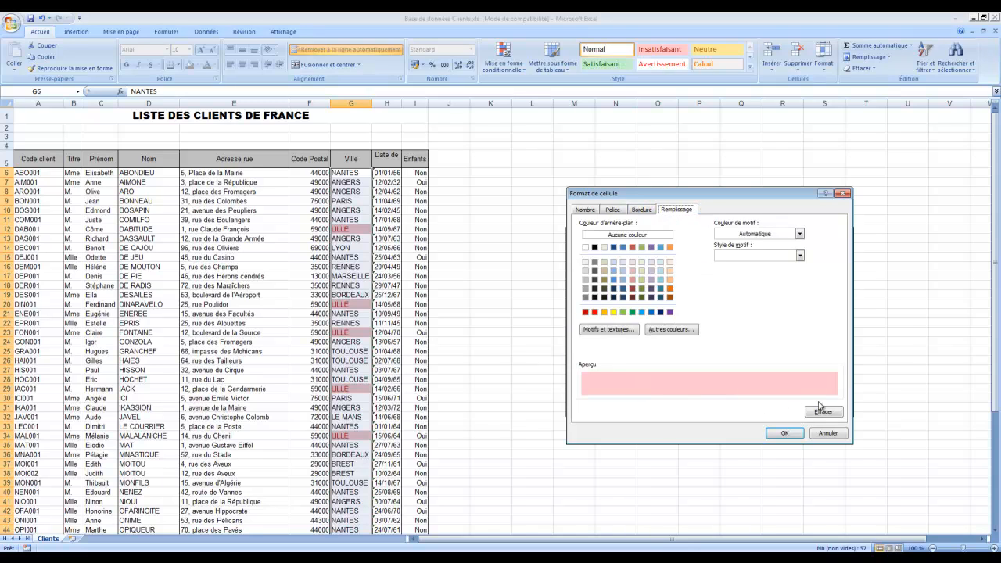
{"action": "left_click", "coordinate": [641, 313]}
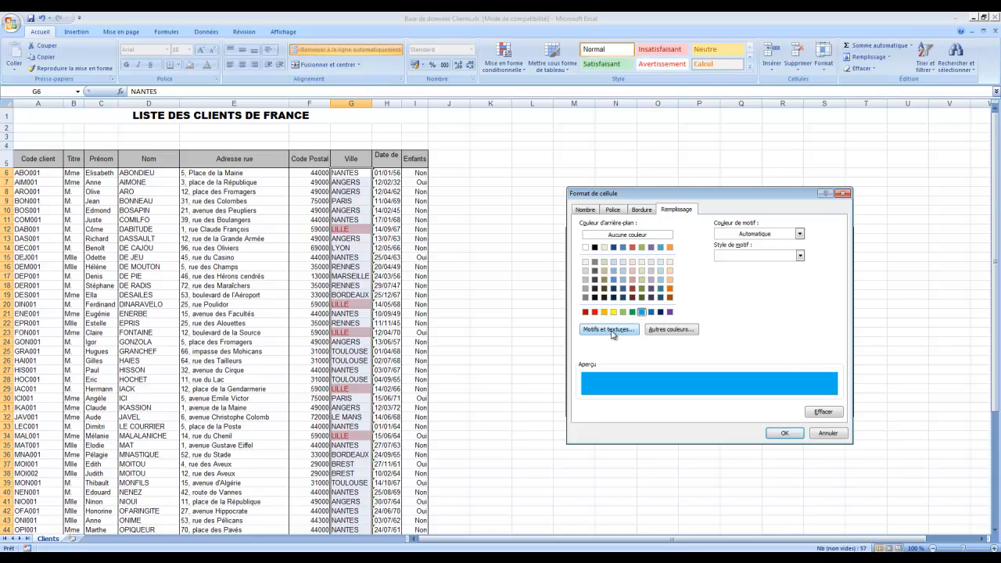
Try several gradient types for the rule's fill and apply a two-colour white and blue gradient of type "Du centre"
{"action": "left_click", "coordinate": [609, 332]}
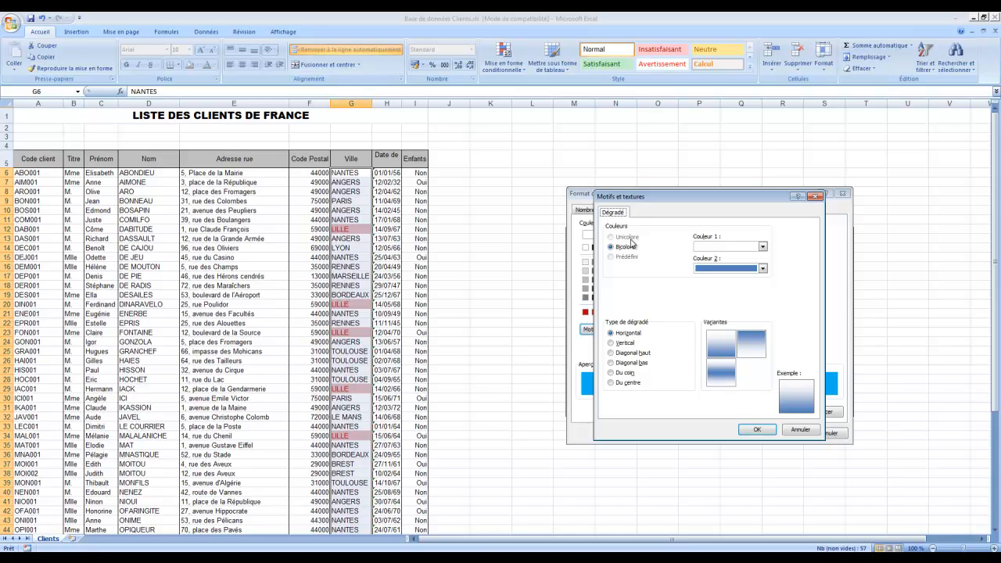
{"action": "left_click", "coordinate": [762, 269]}
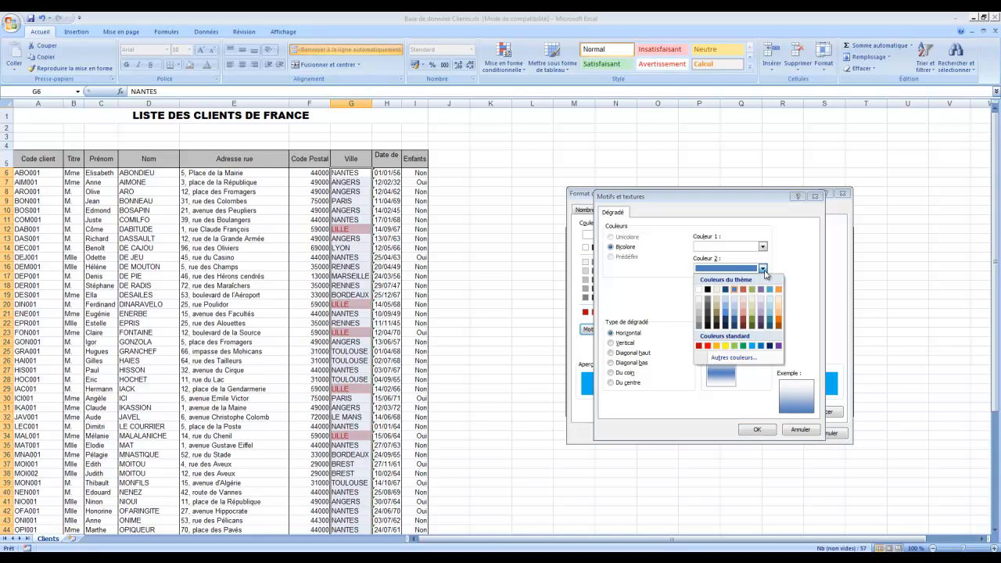
{"action": "left_click", "coordinate": [762, 269]}
{"action": "left_click", "coordinate": [618, 345]}
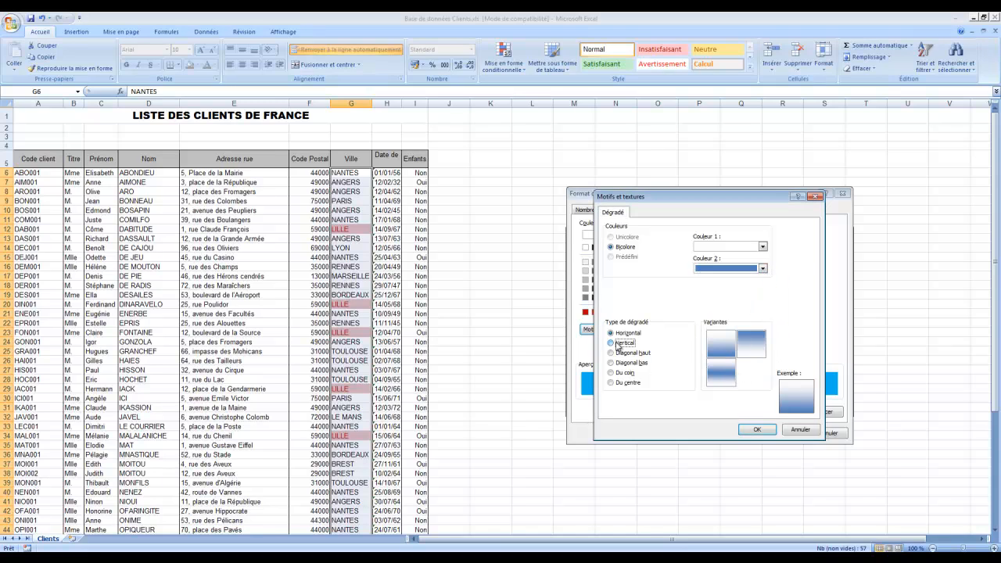
{"action": "left_click", "coordinate": [635, 354]}
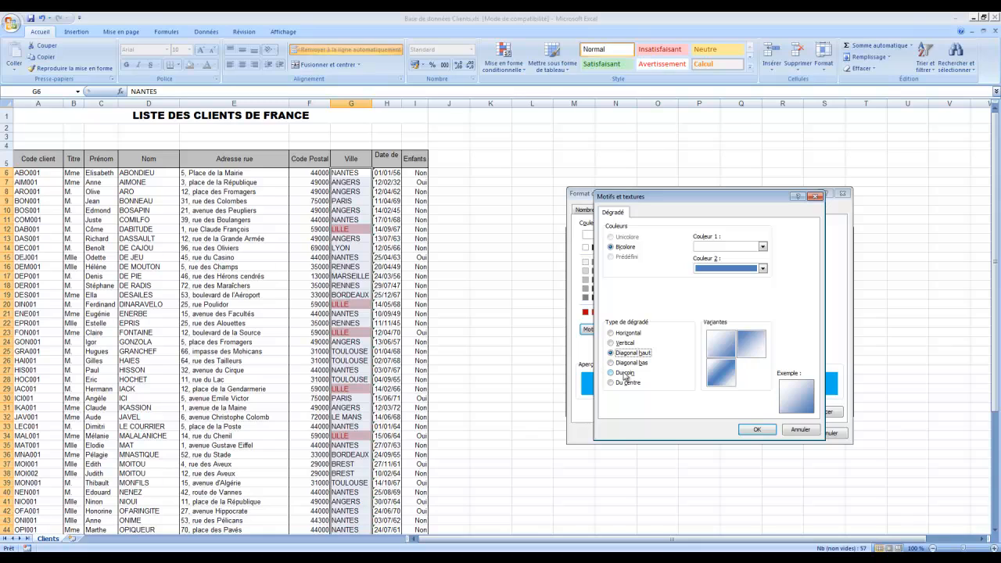
{"action": "left_click", "coordinate": [625, 374]}
{"action": "left_click", "coordinate": [635, 363]}
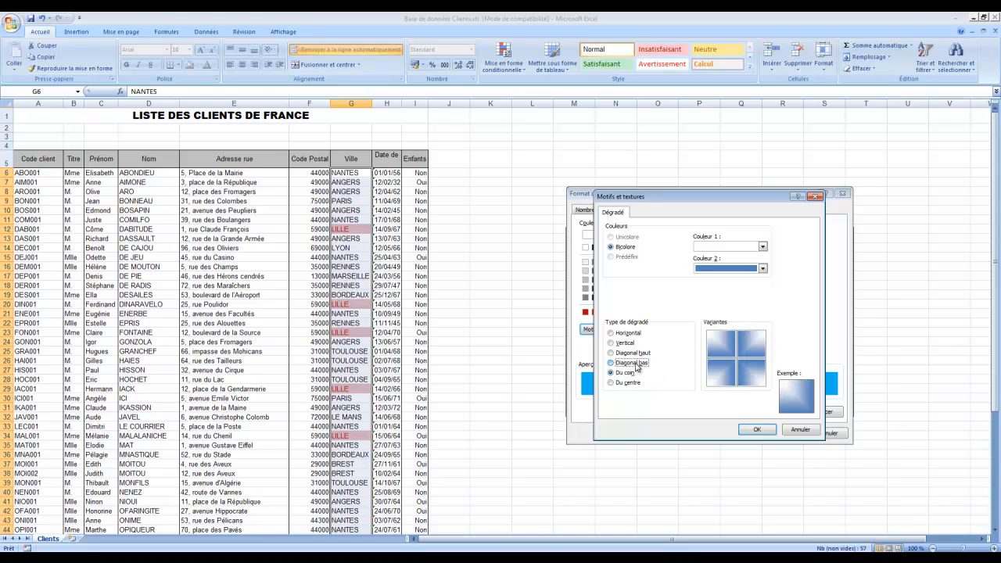
{"action": "left_click", "coordinate": [630, 383]}
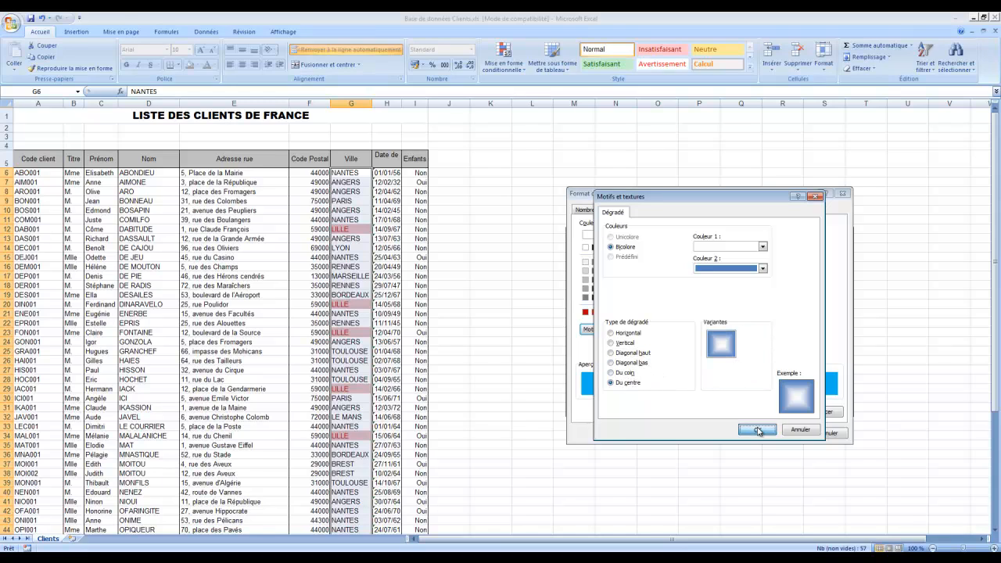
{"action": "left_click", "coordinate": [759, 430]}
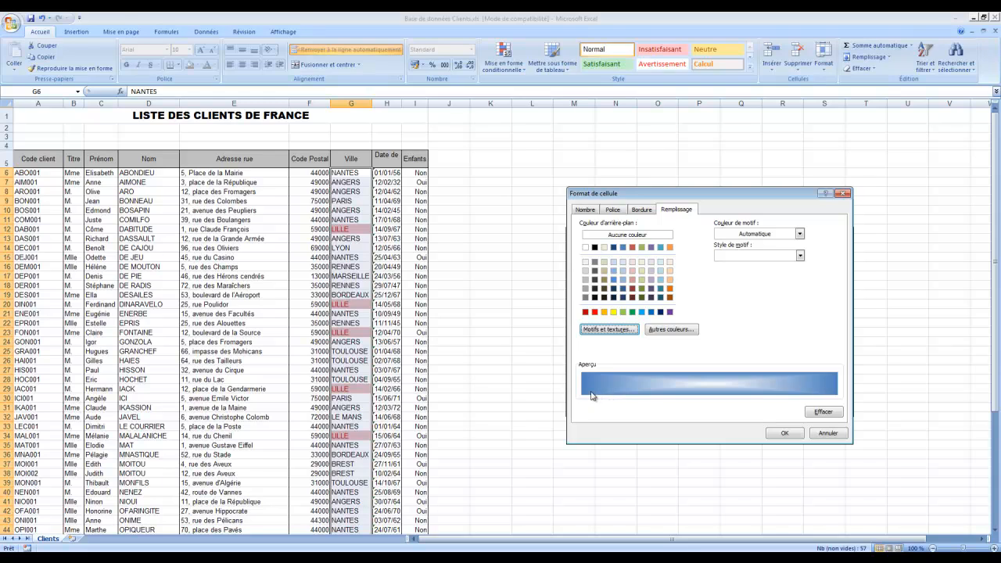
{"action": "left_click", "coordinate": [673, 330]}
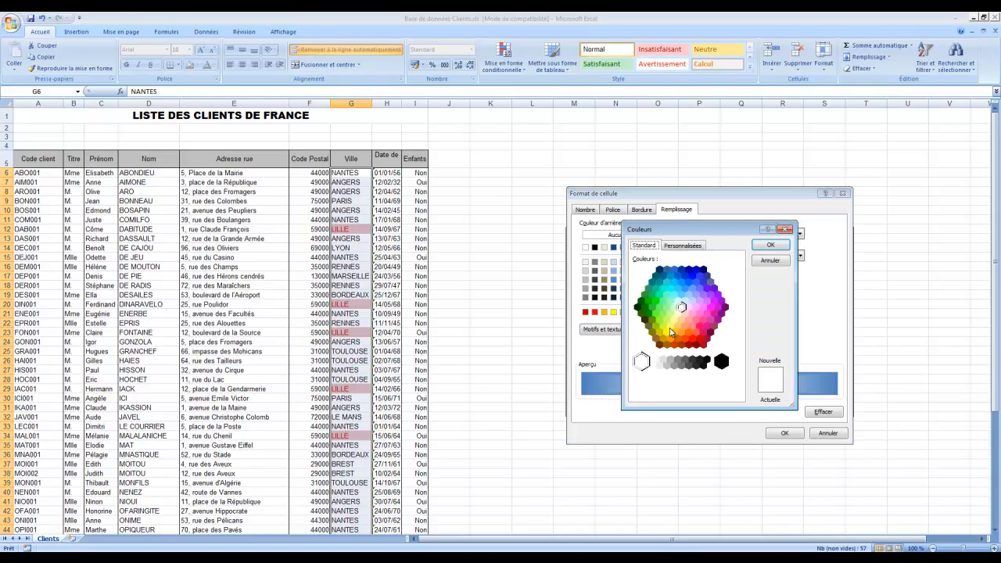
{"action": "left_click", "coordinate": [684, 247]}
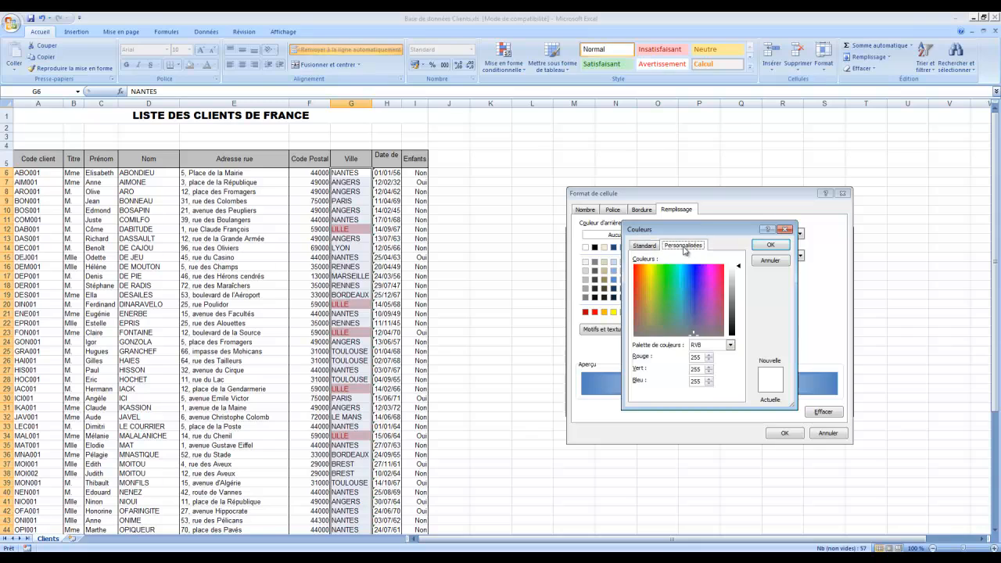
{"action": "left_click", "coordinate": [770, 262]}
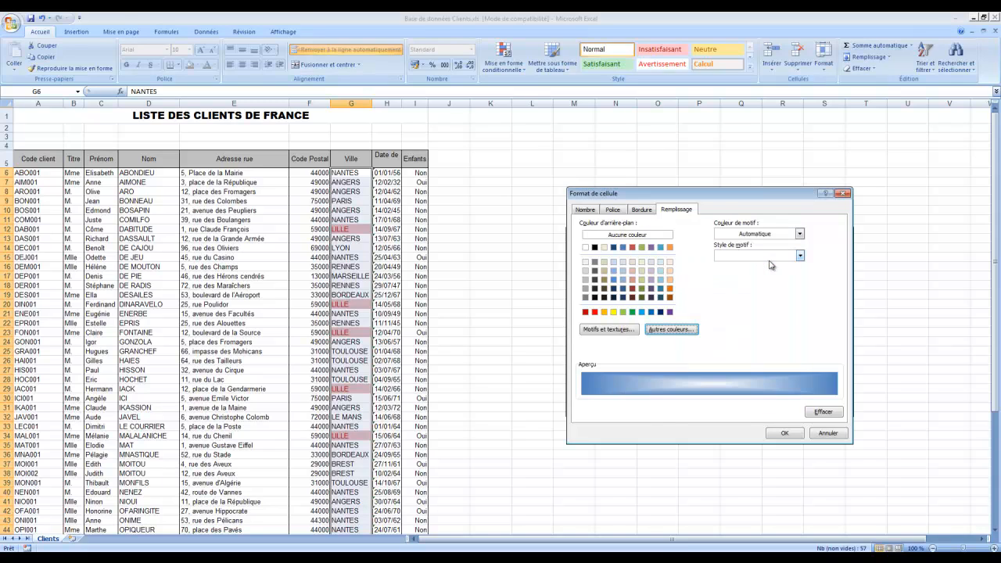
Examine the border style and colour choices and the font options available for the rule's format
{"action": "left_click", "coordinate": [645, 209]}
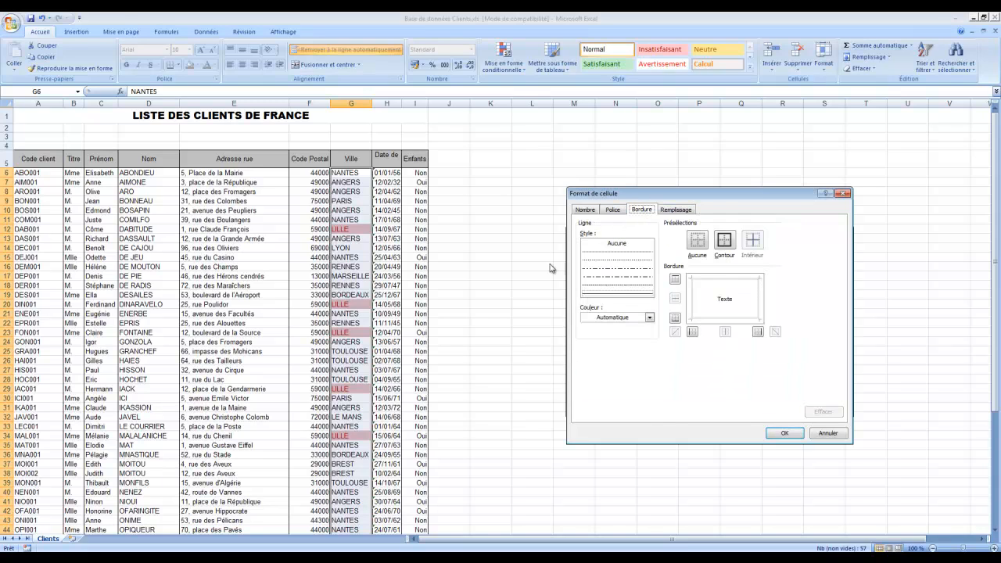
{"action": "left_click", "coordinate": [649, 317]}
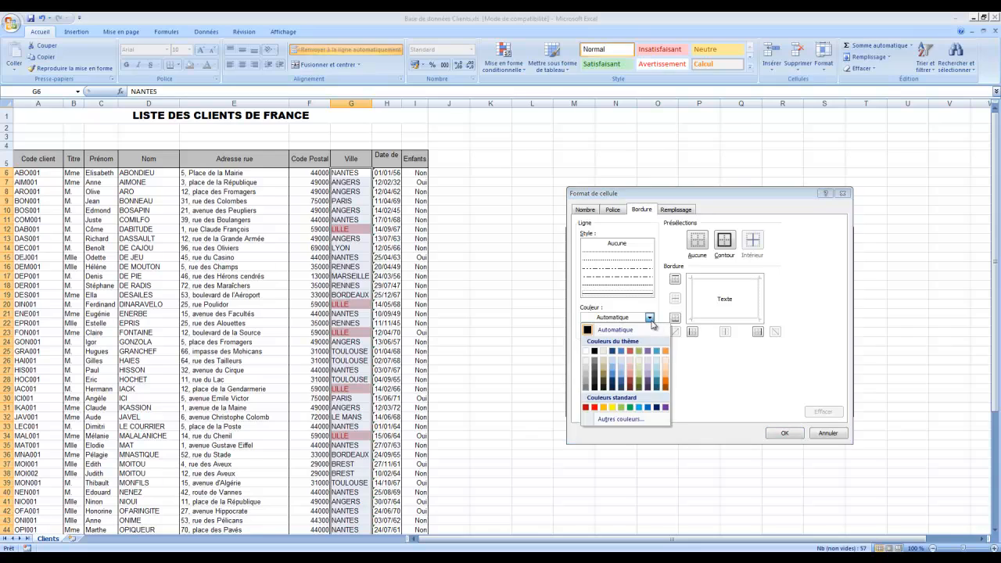
{"action": "left_click", "coordinate": [690, 371]}
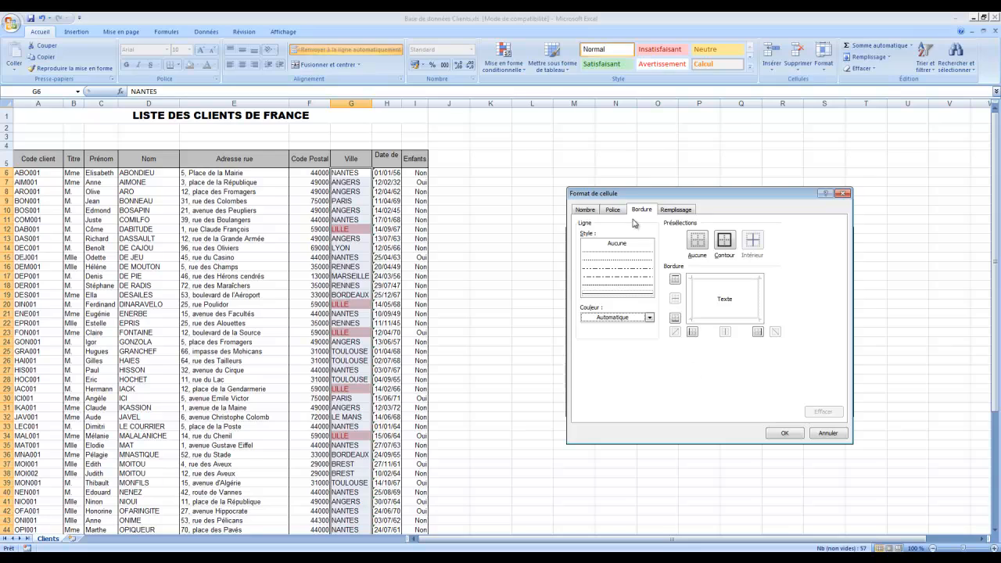
{"action": "left_click", "coordinate": [613, 212]}
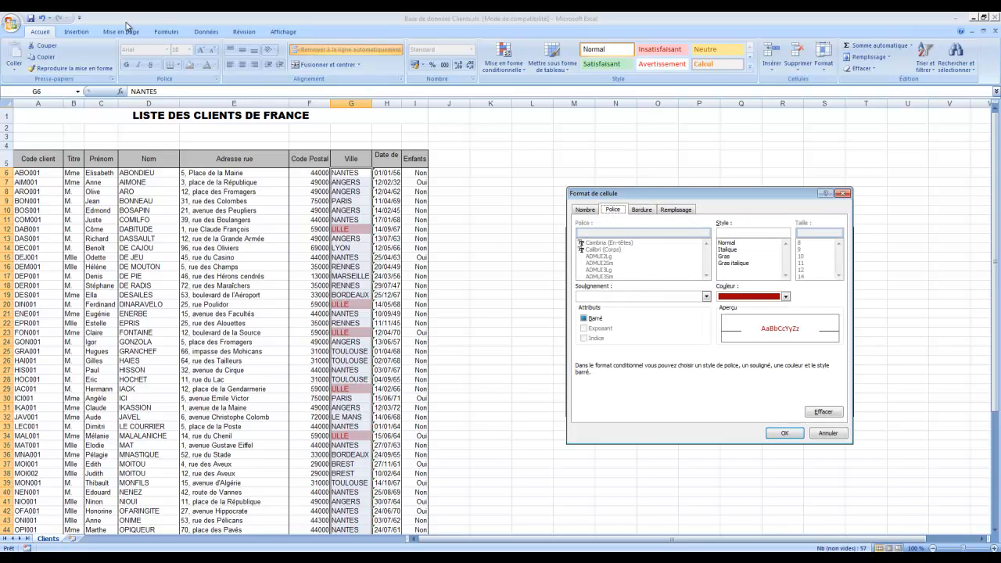
Try bold and strikethrough, keep the Italique font style for the rule's format, and accept the format and rule changes
{"action": "left_click", "coordinate": [736, 251]}
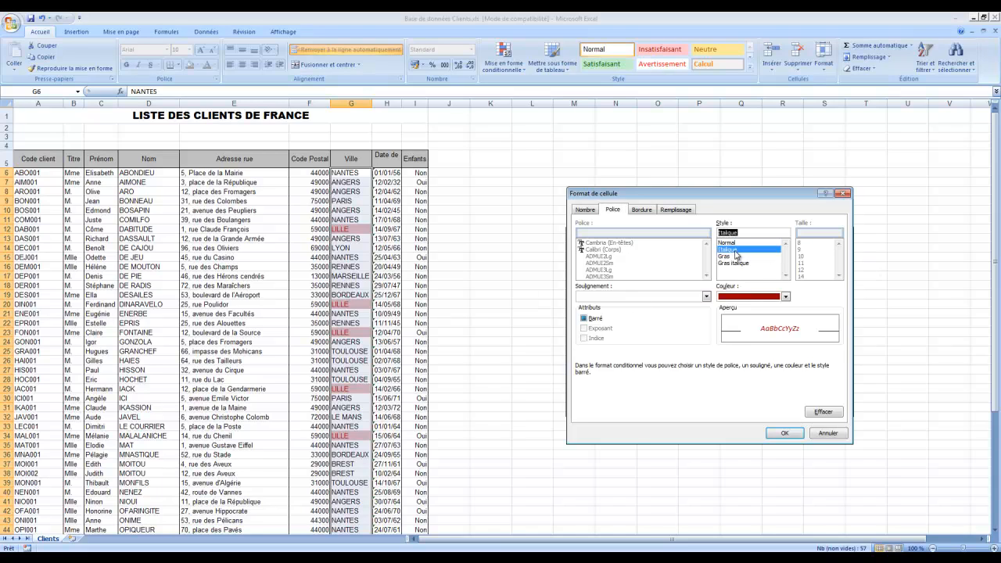
{"action": "left_click", "coordinate": [733, 257]}
{"action": "left_click", "coordinate": [733, 249]}
{"action": "left_click", "coordinate": [583, 319]}
{"action": "left_click", "coordinate": [583, 318]}
{"action": "left_click", "coordinate": [784, 435]}
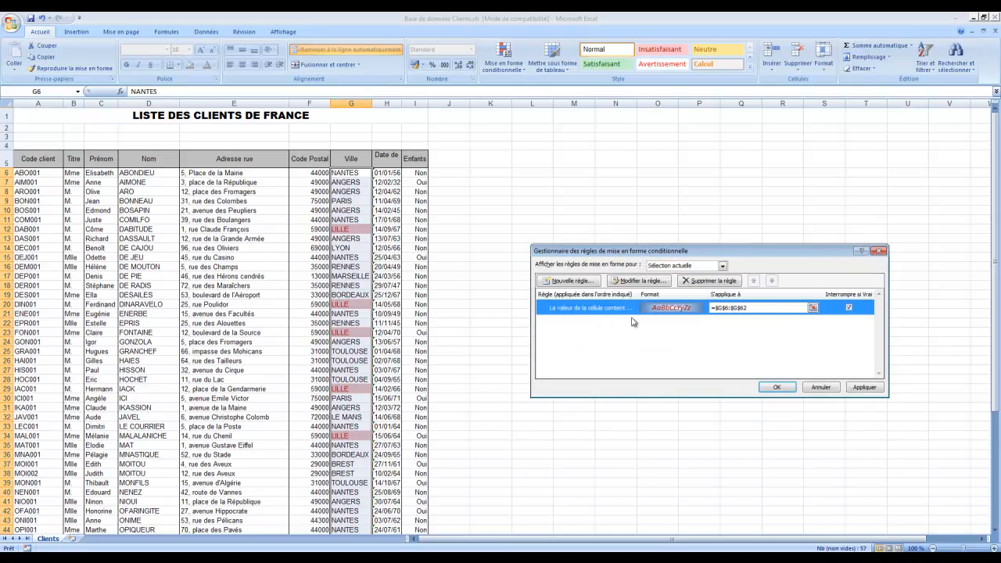
Apply the modified rule to G6:G62, leave the rules manager and check the LILLE cells throughout the client list
{"action": "left_click", "coordinate": [865, 388]}
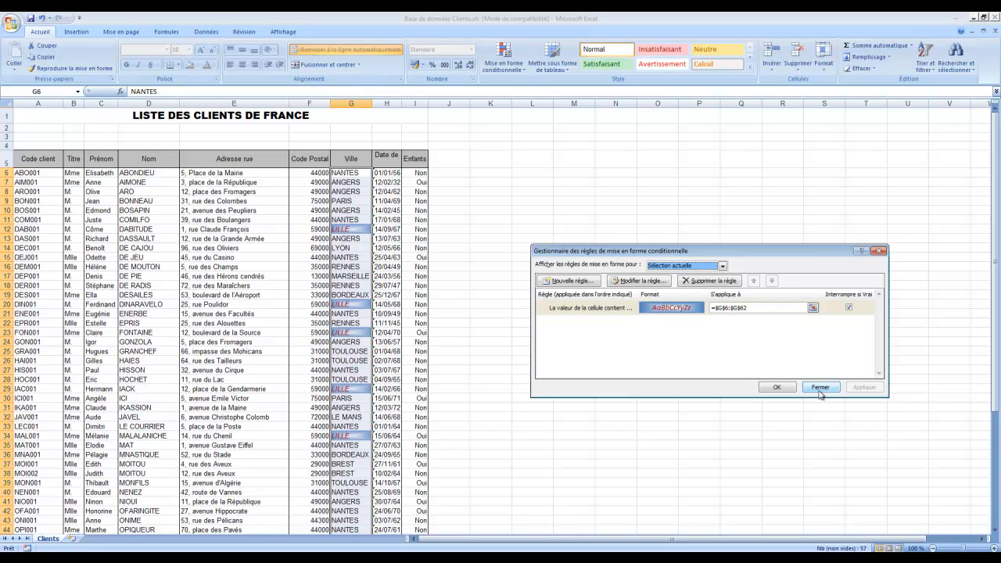
{"action": "left_click", "coordinate": [780, 388]}
{"action": "left_click_drag", "start_coordinate": [997, 331], "coordinate": [999, 384]}
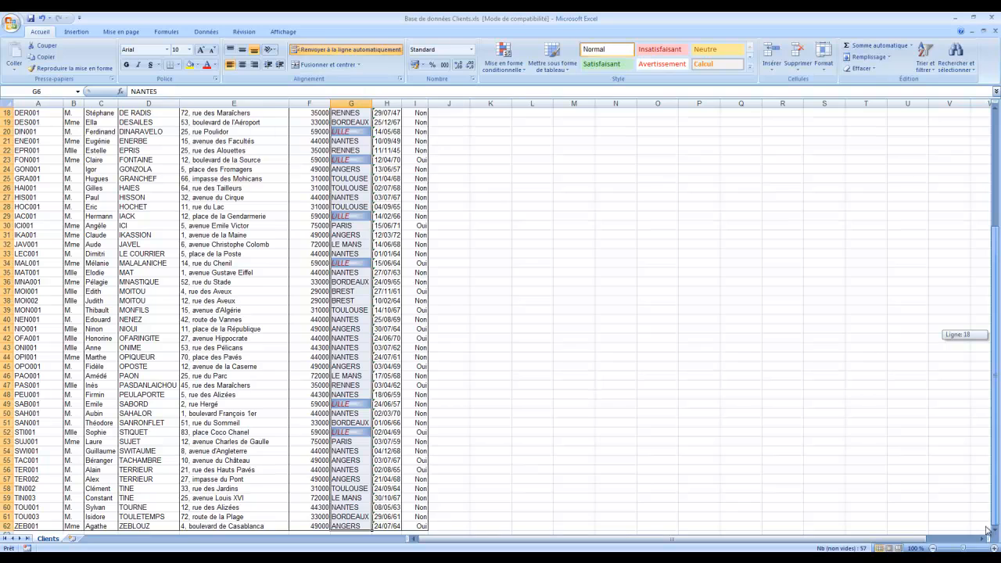
{"action": "left_click_drag", "start_coordinate": [987, 529], "coordinate": [860, 239]}
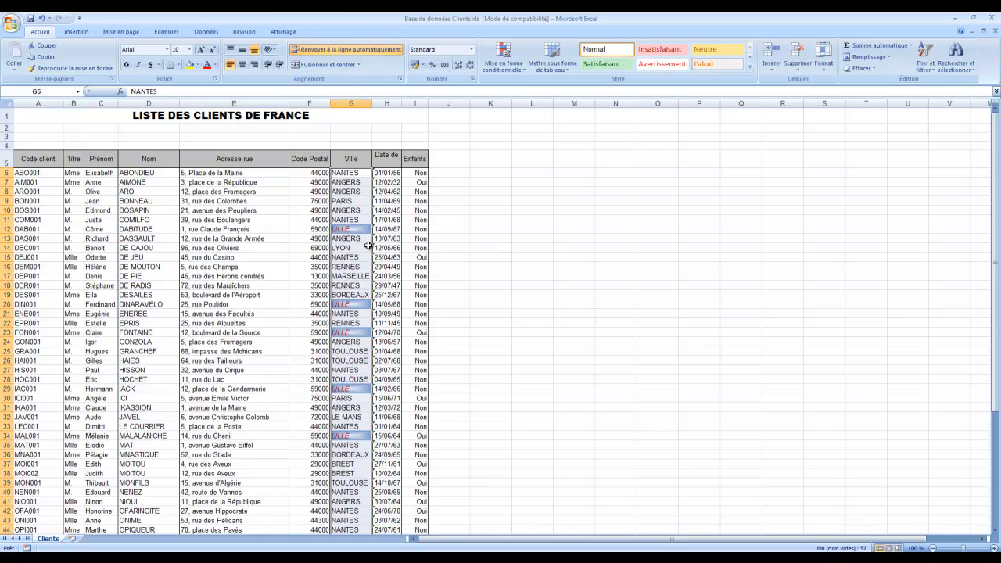
Look over the available AutoSum functions, then deselect the Ville cells
{"action": "left_click", "coordinate": [912, 46]}
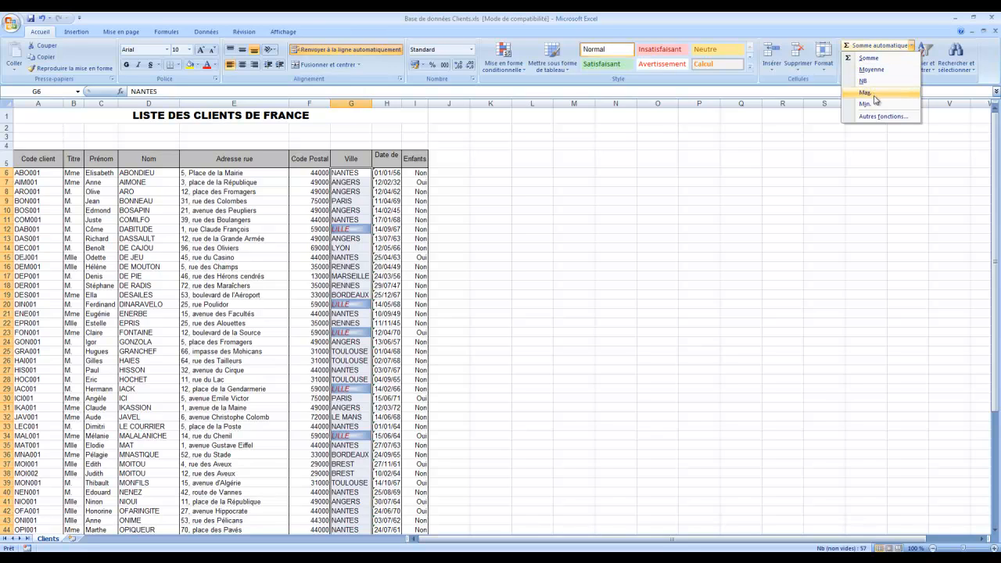
{"action": "left_click", "coordinate": [594, 184]}
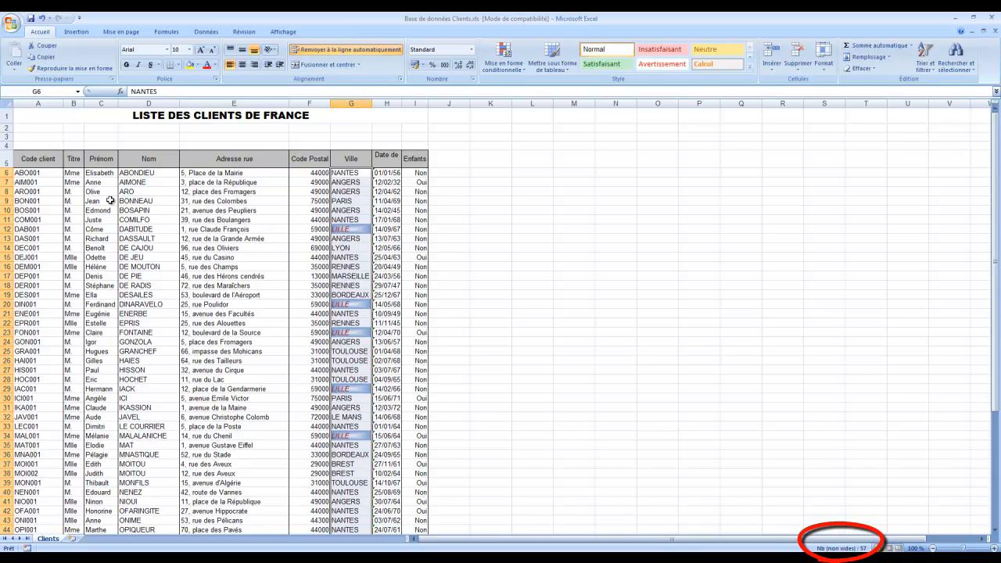
{"action": "left_click", "coordinate": [519, 384]}
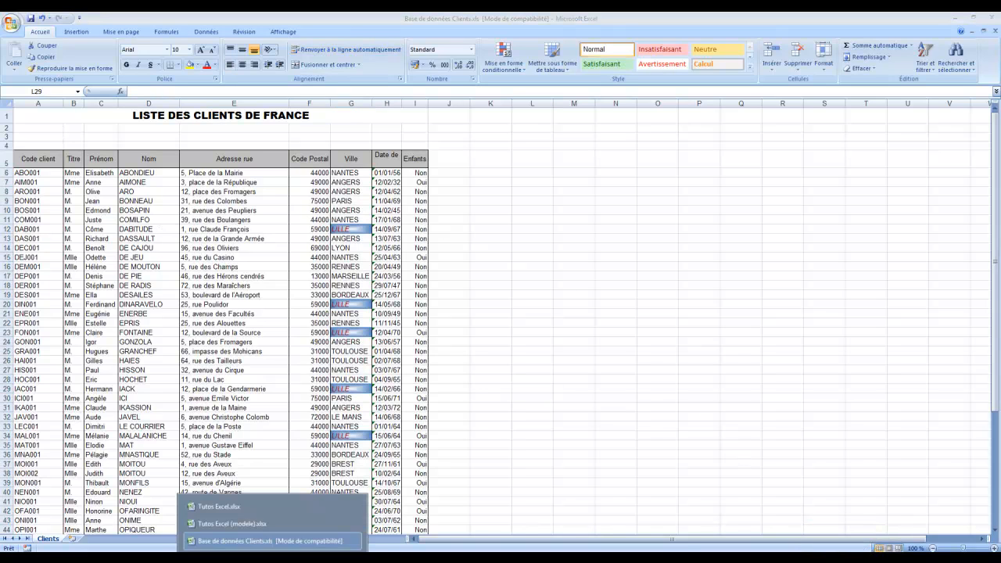
Switch to the Tutos Excel.xlsx workbook and display the "Pret à porter" sheet
{"action": "left_click", "coordinate": [212, 512]}
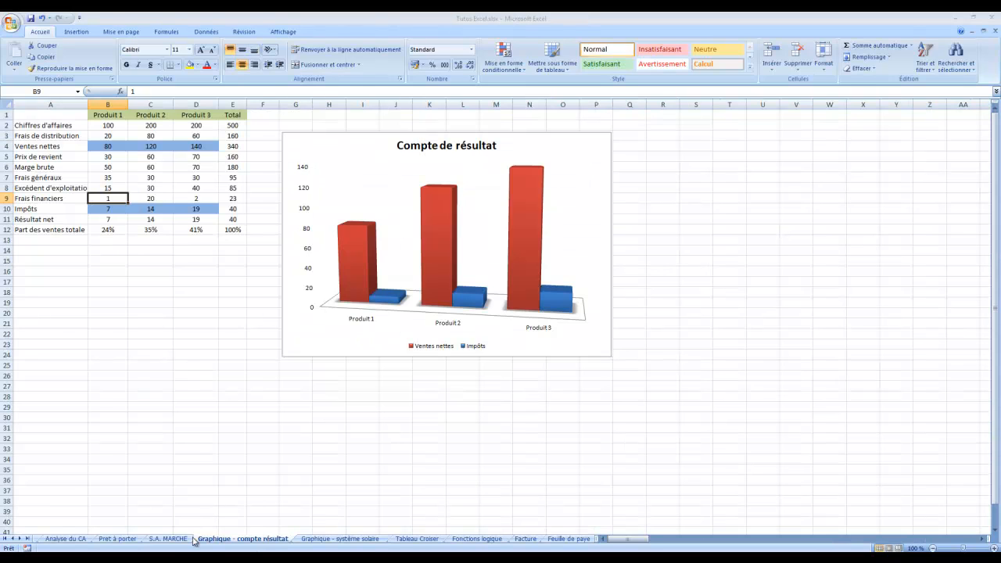
{"action": "left_click", "coordinate": [186, 540]}
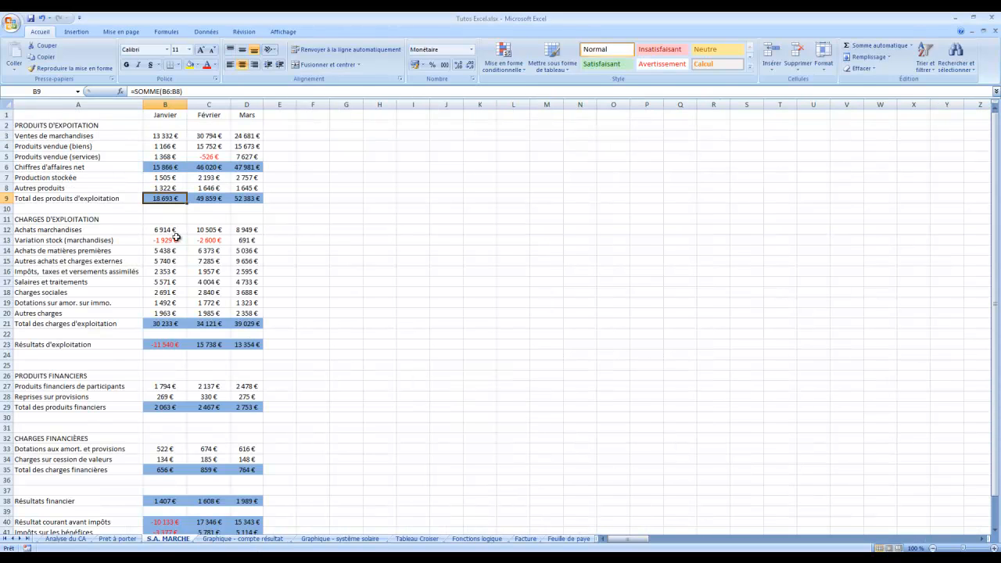
{"action": "left_click", "coordinate": [117, 539]}
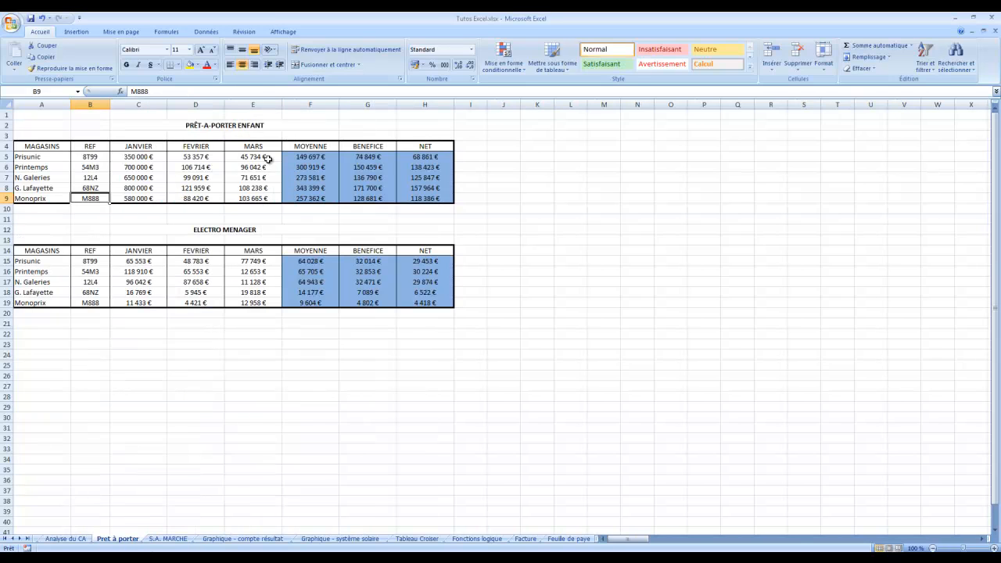
Check the status bar calculations for E5:E9 and C5:E5, and view which status bar items can be shown
{"action": "left_click_drag", "start_coordinate": [264, 157], "coordinate": [272, 194]}
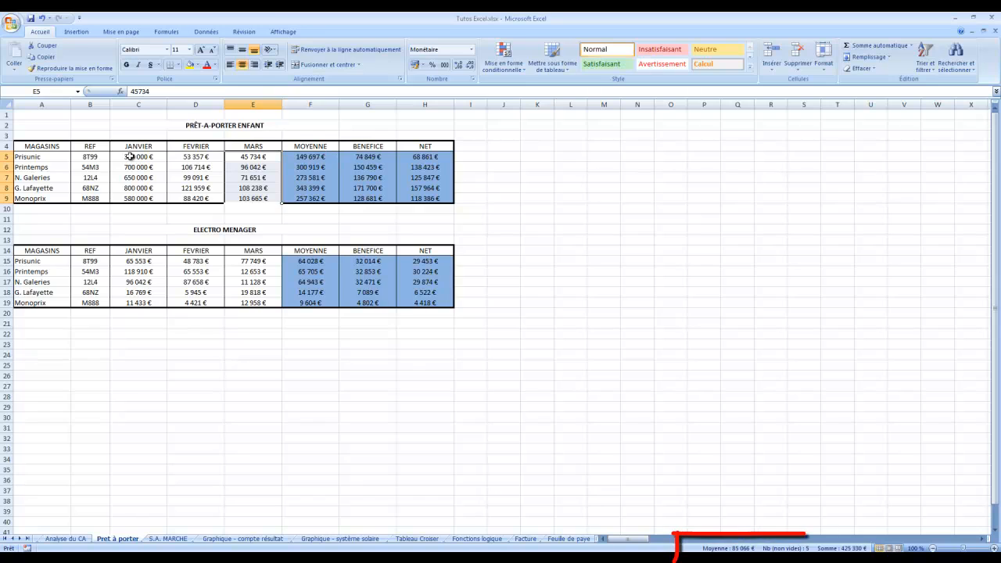
{"action": "left_click_drag", "start_coordinate": [130, 157], "coordinate": [240, 157]}
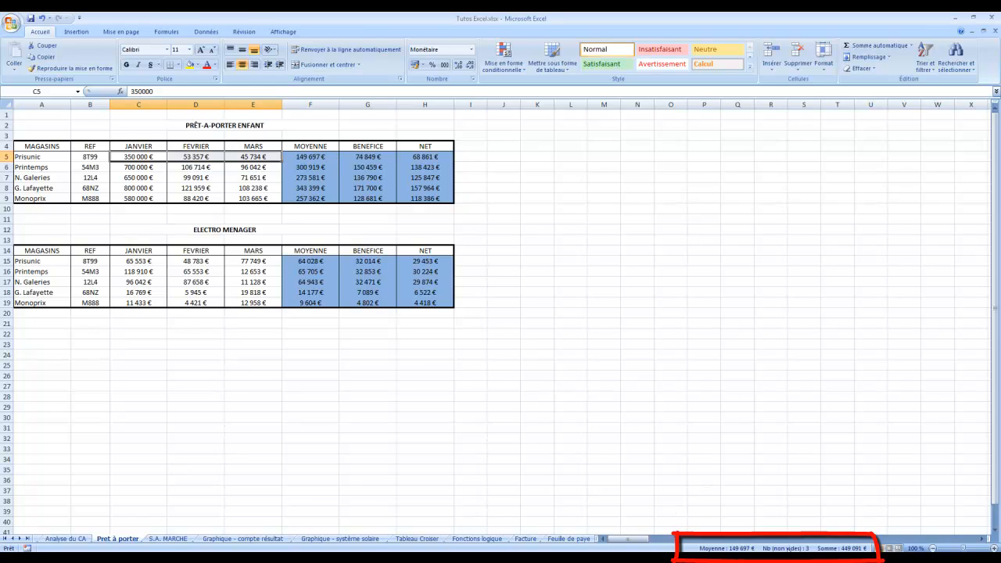
{"action": "right_click", "coordinate": [809, 547]}
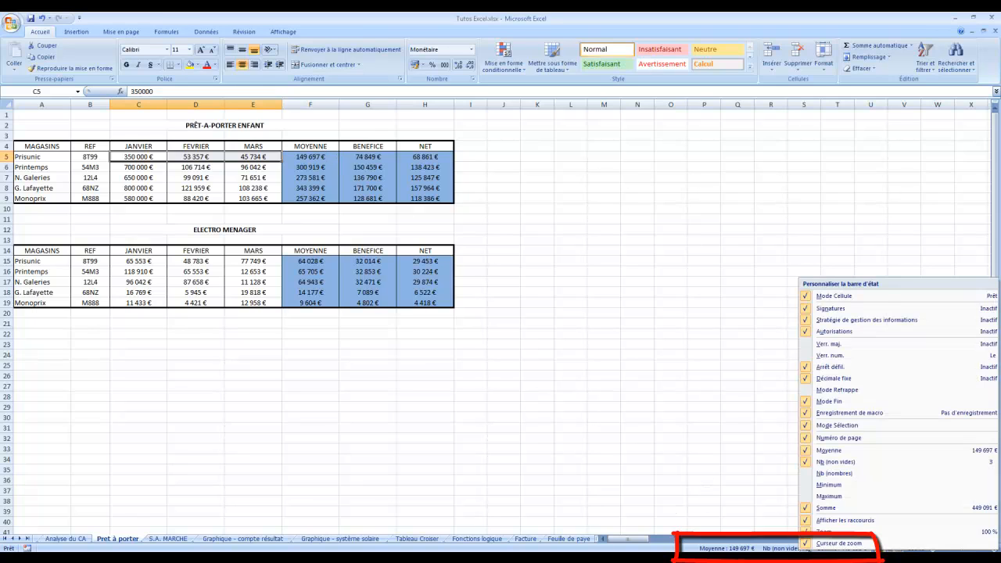
{"action": "left_click", "coordinate": [657, 479]}
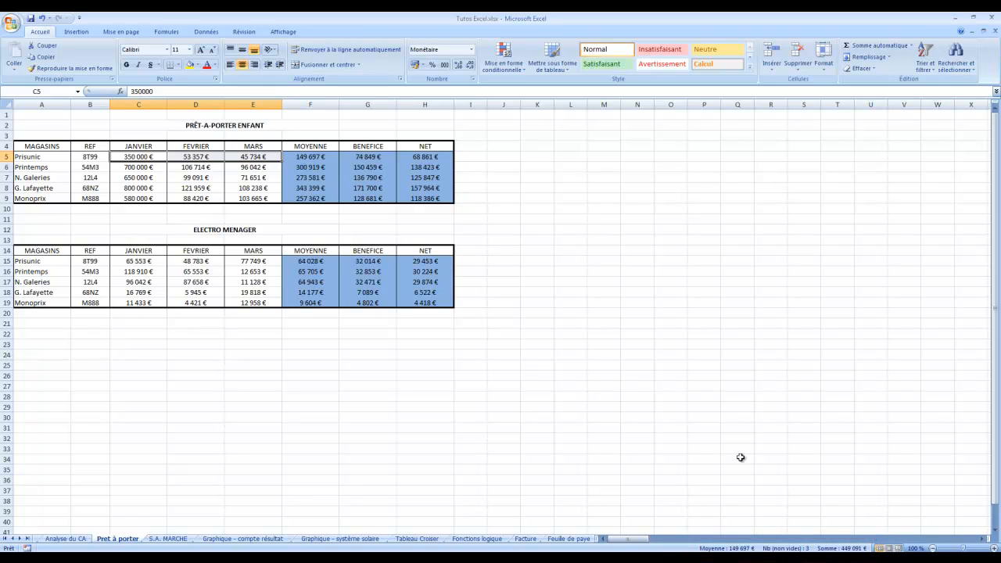
Enter an NB function in cell L5 that counts the numbers in C5:E5
{"action": "left_click", "coordinate": [576, 157]}
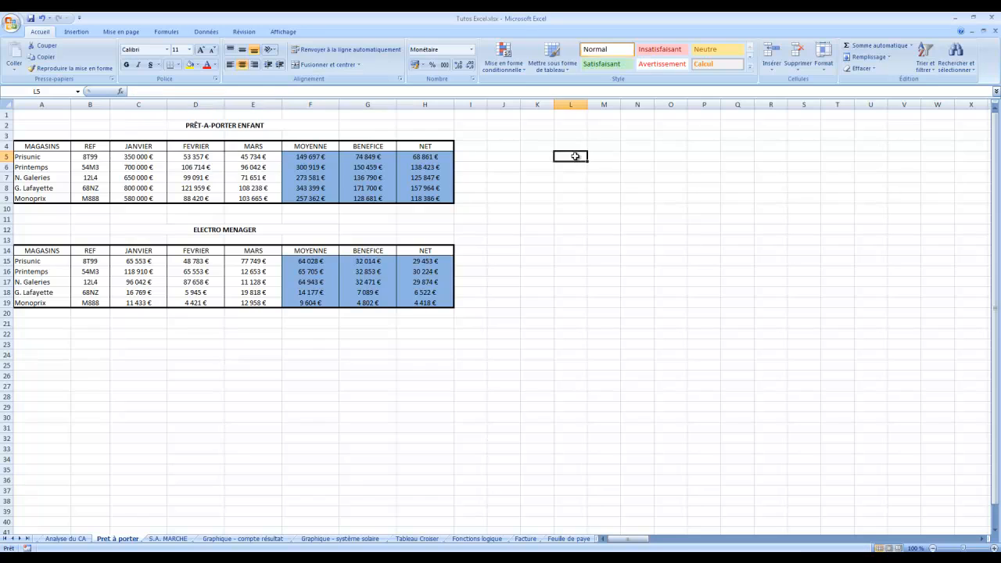
{"action": "left_click", "coordinate": [912, 45]}
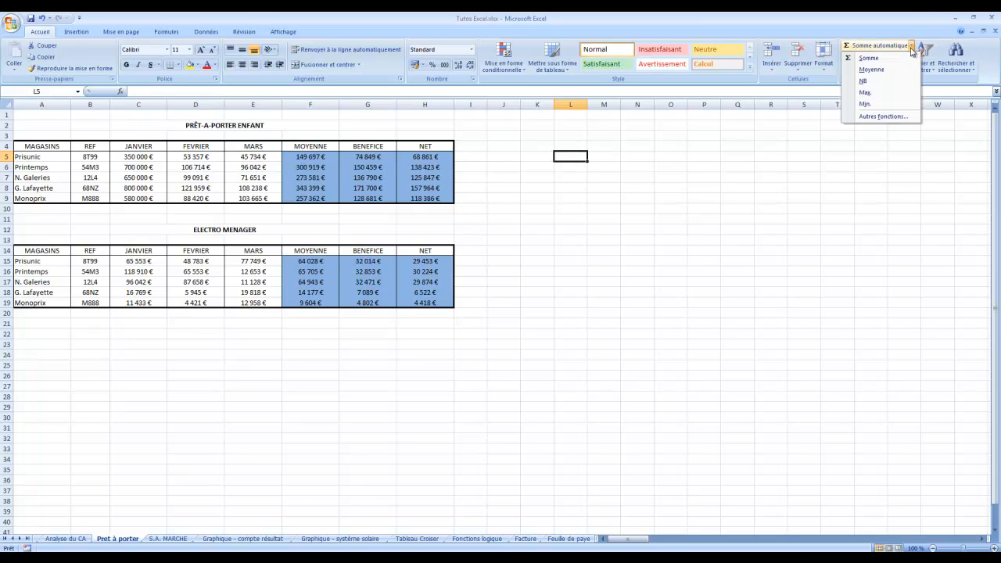
{"action": "left_click", "coordinate": [866, 81]}
{"action": "left_click", "coordinate": [139, 156]}
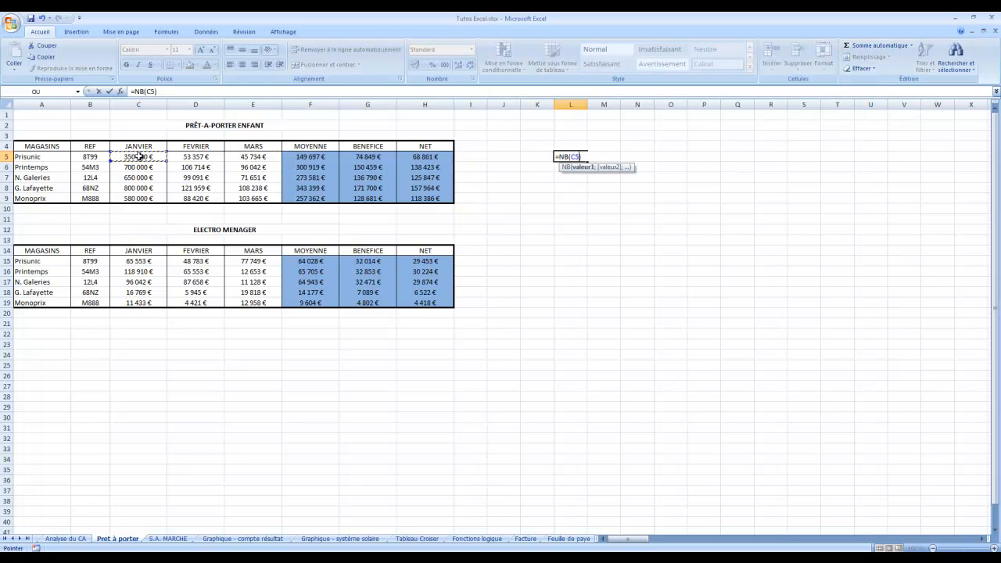
{"action": "left_click_drag", "start_coordinate": [139, 157], "coordinate": [253, 163]}
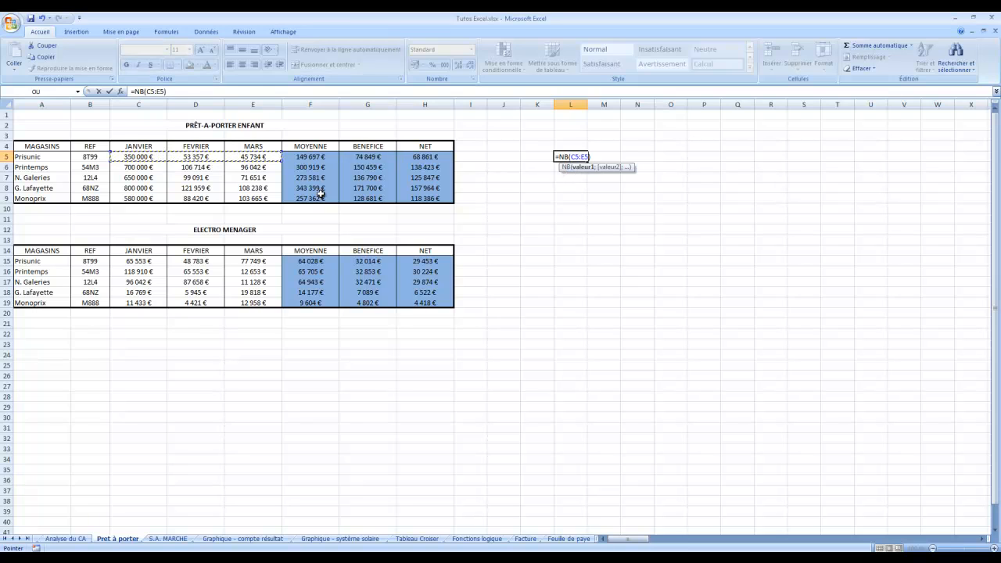
{"action": "key", "text": "Return"}
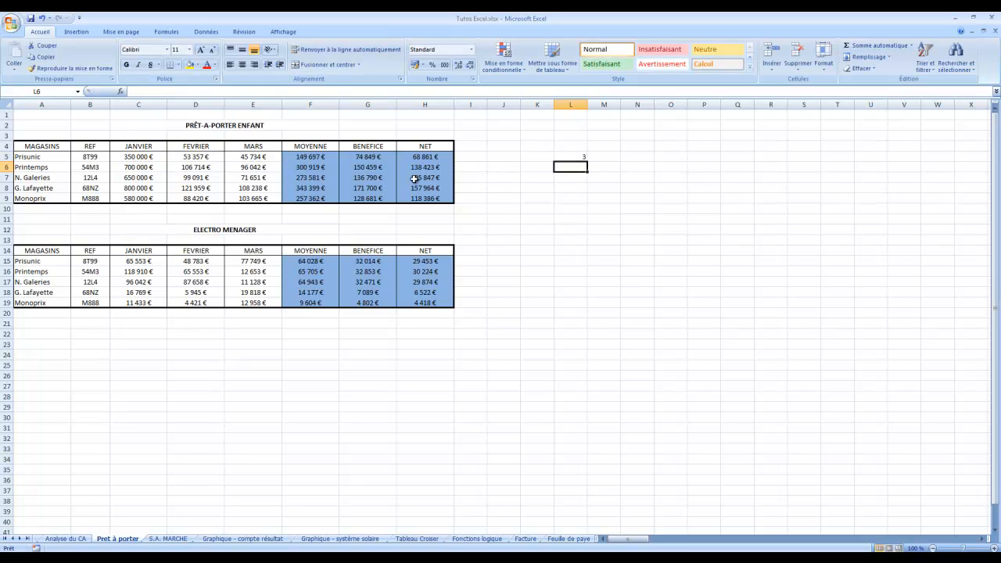
Review the NB formula in L5 against the Prisunic values in C5:E5 and view the AutoSum function list
{"action": "left_click", "coordinate": [576, 157]}
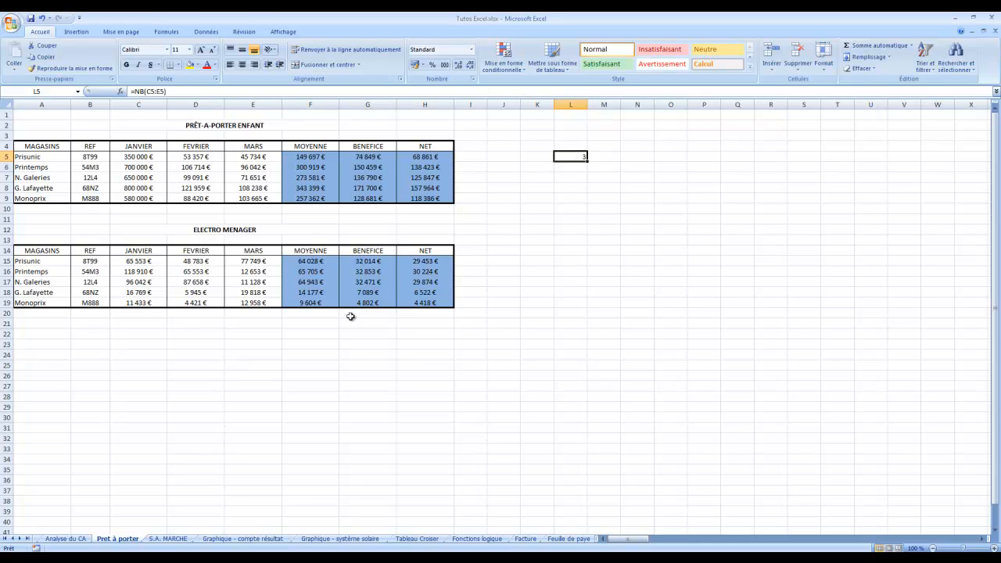
{"action": "left_click_drag", "start_coordinate": [126, 158], "coordinate": [260, 161]}
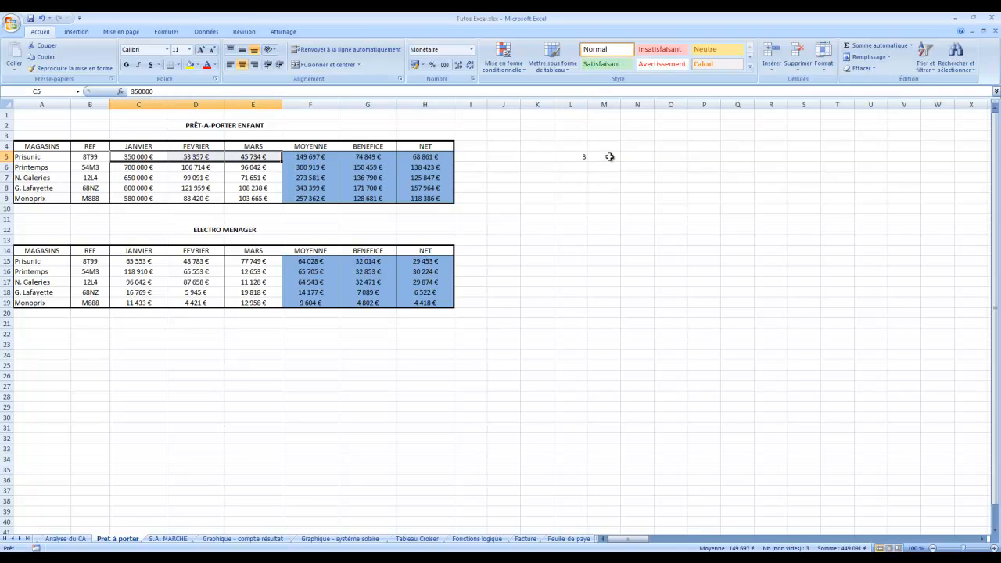
{"action": "left_click", "coordinate": [586, 157]}
{"action": "left_click", "coordinate": [912, 45]}
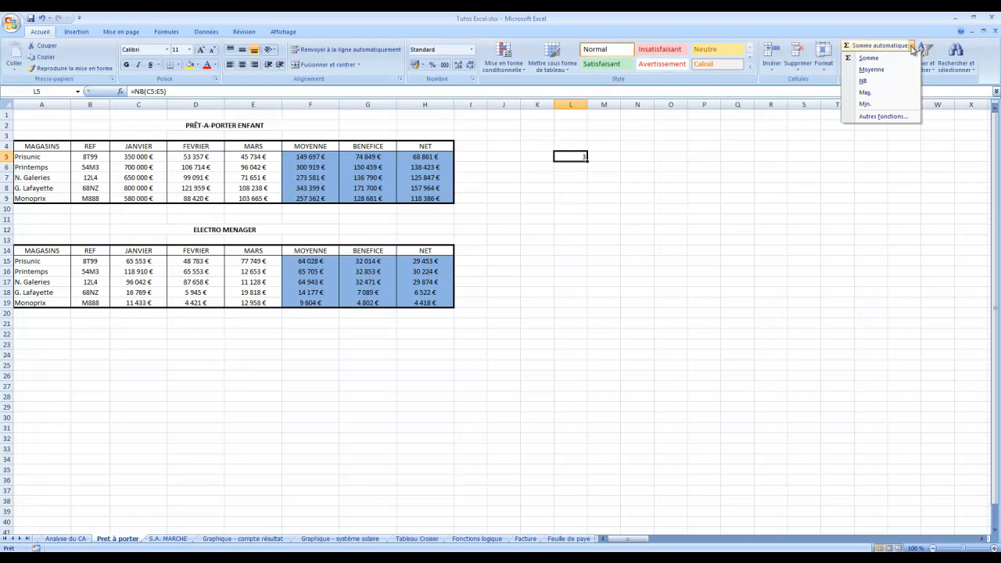
{"action": "left_click", "coordinate": [913, 47]}
Enter a MAX function in cell N5 over C5:E5 and check its formula
{"action": "left_click", "coordinate": [634, 156]}
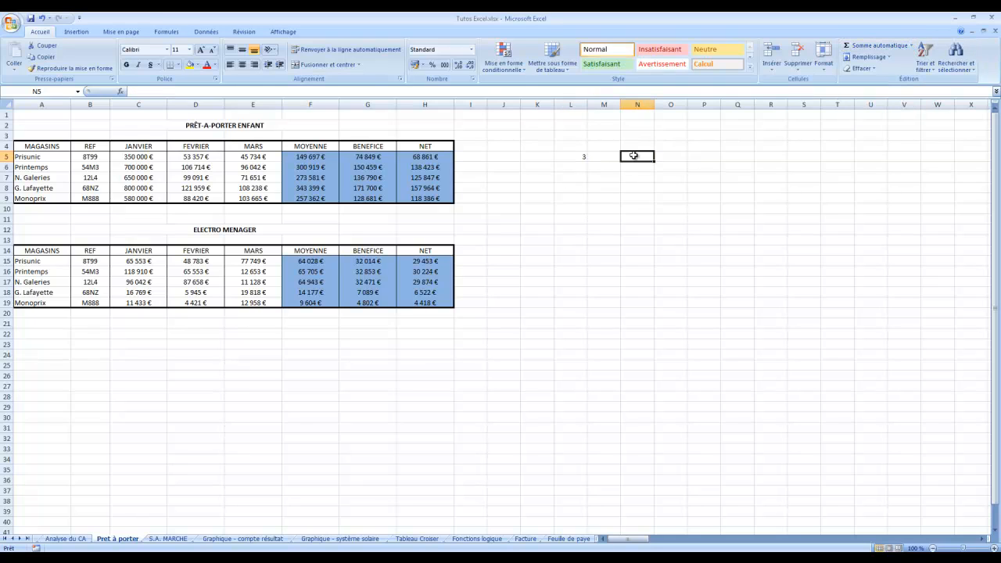
{"action": "left_click", "coordinate": [911, 47]}
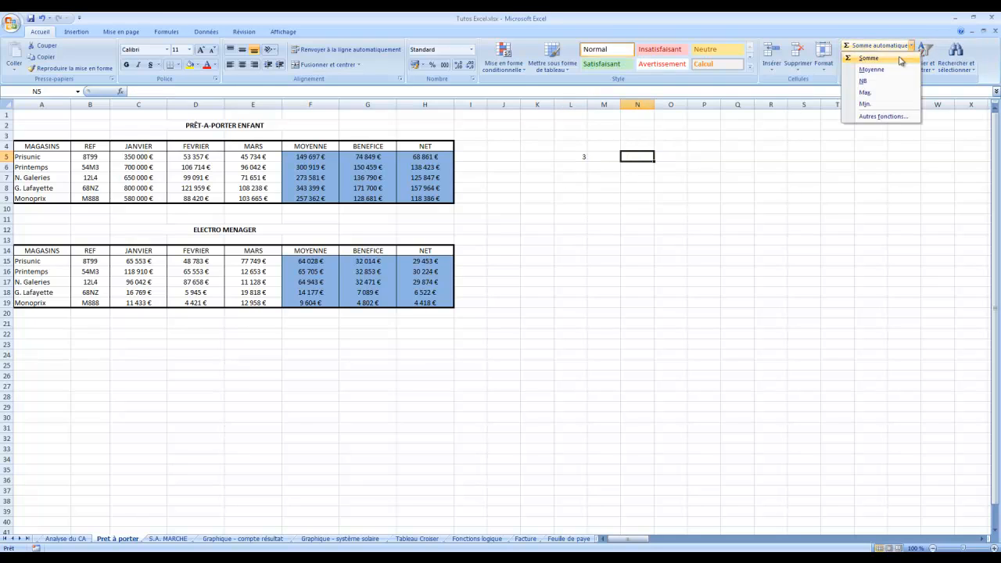
{"action": "left_click", "coordinate": [872, 98]}
{"action": "left_click_drag", "start_coordinate": [119, 156], "coordinate": [258, 157]}
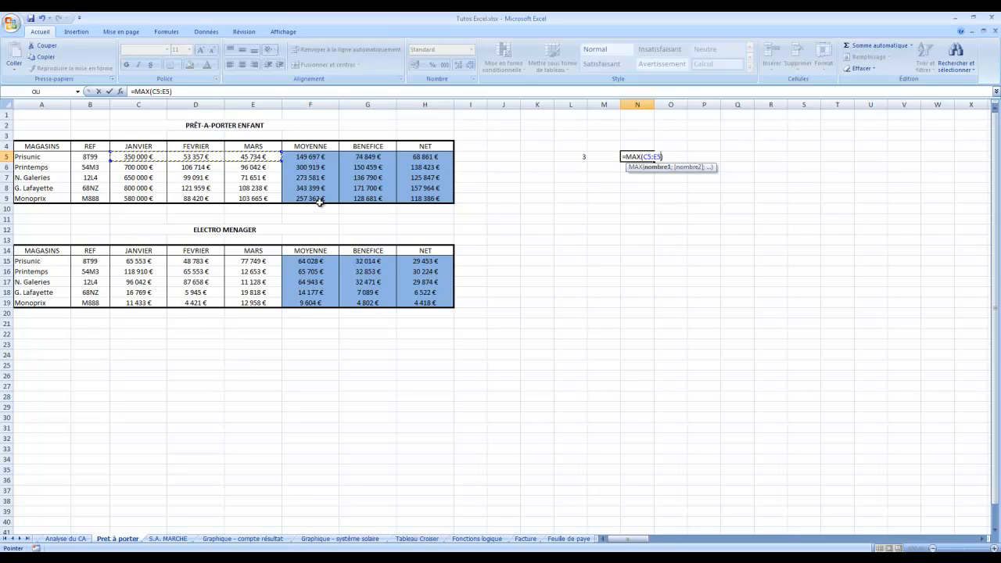
{"action": "key", "text": "Return"}
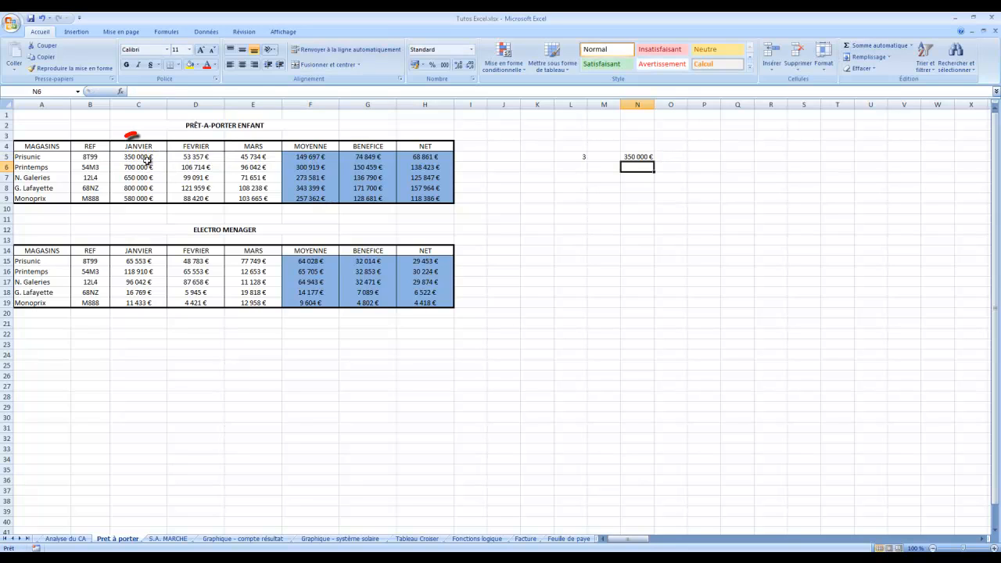
{"action": "left_click", "coordinate": [643, 157]}
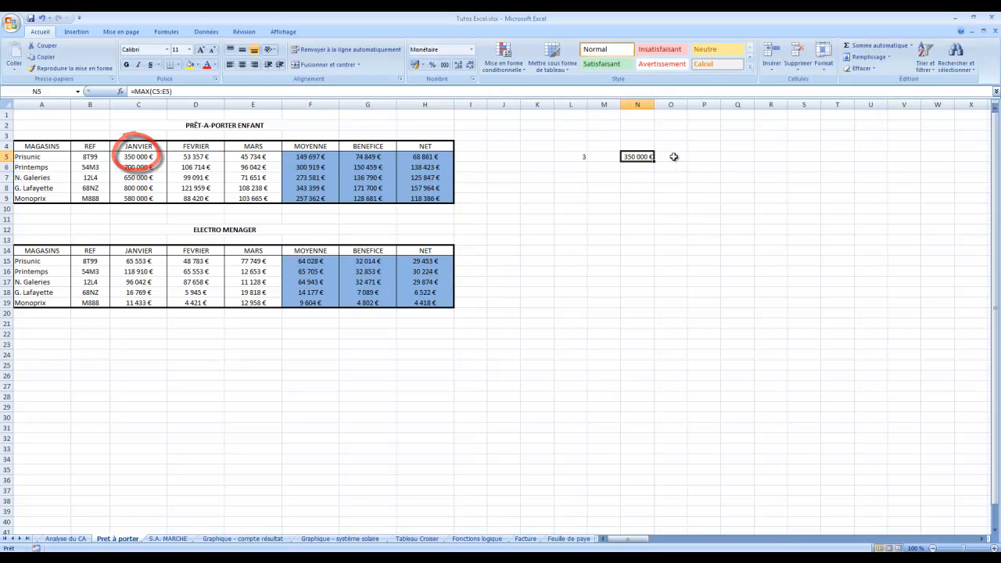
Enter an automatic sum of N5:O5 in cell P5 and try the Min function on it
{"action": "left_click", "coordinate": [702, 156]}
{"action": "left_click", "coordinate": [878, 45]}
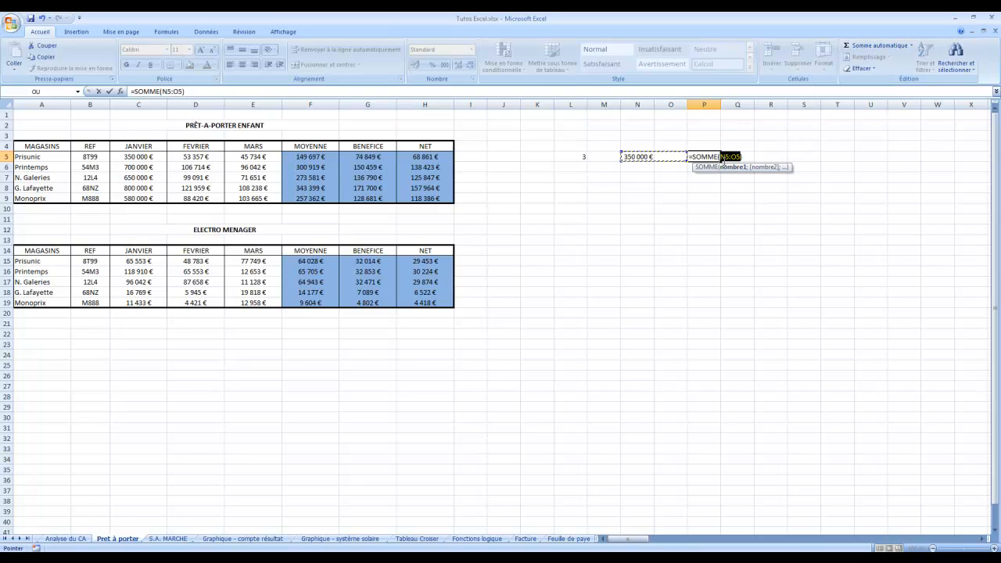
{"action": "left_click", "coordinate": [913, 51]}
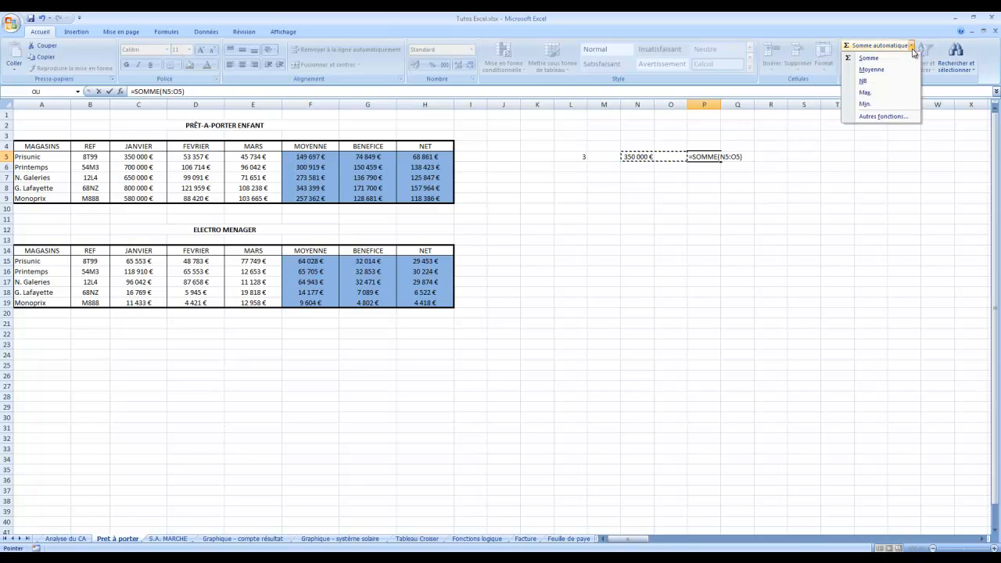
{"action": "left_click", "coordinate": [875, 108]}
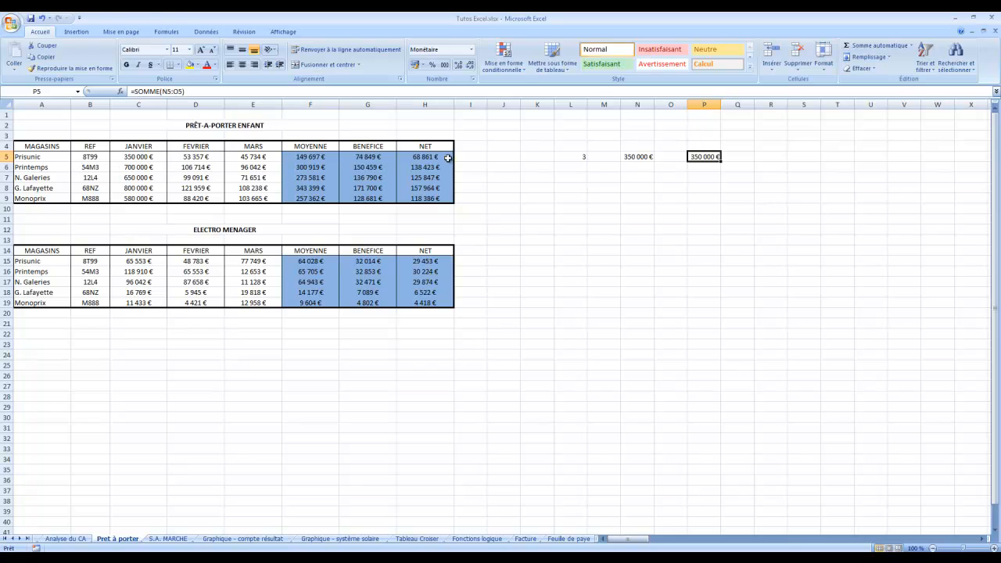
Change the range of the SOMME formula in P5 to C5:E5 and reselect the cell
{"action": "left_click", "coordinate": [215, 90]}
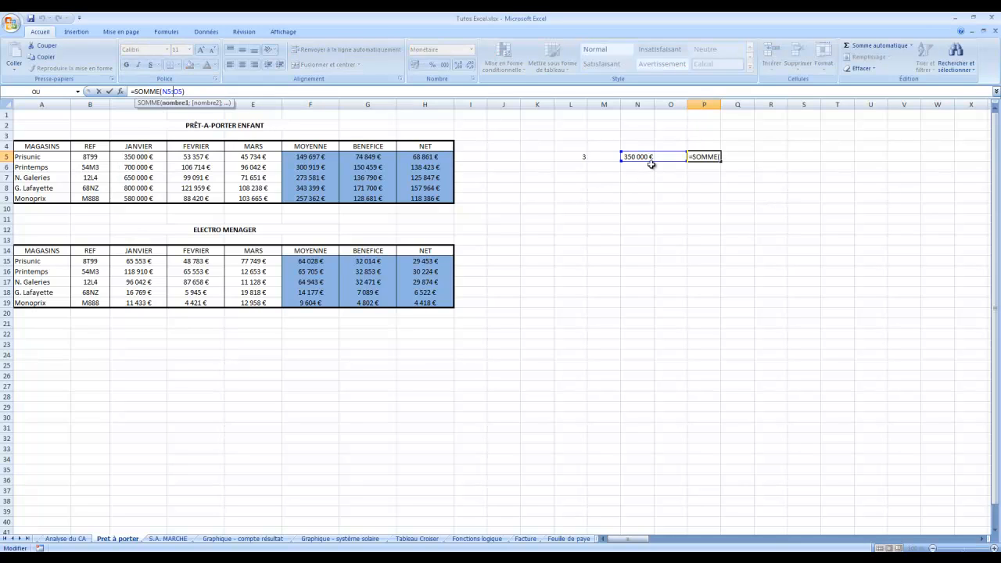
{"action": "left_click_drag", "start_coordinate": [651, 165], "coordinate": [276, 163]}
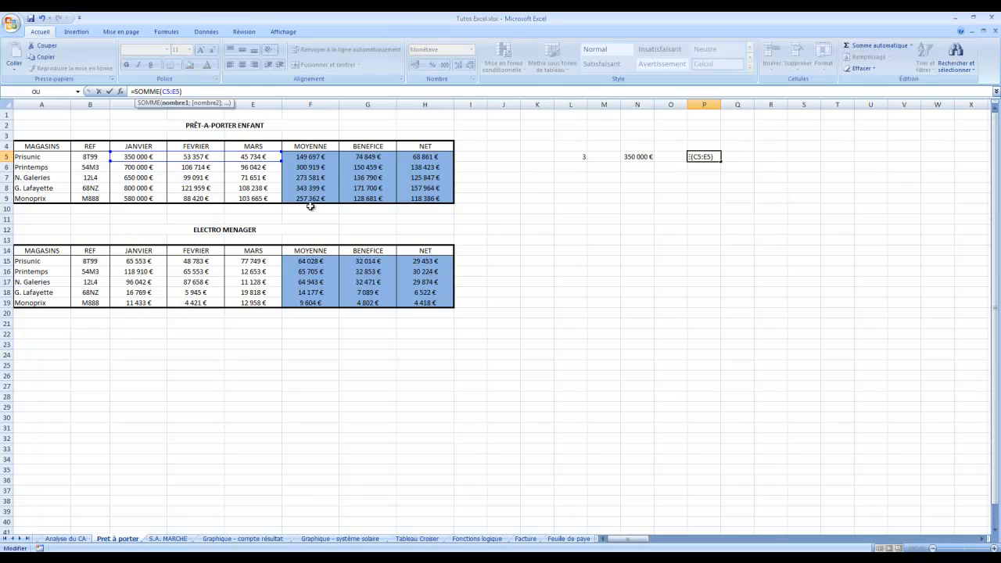
{"action": "key", "text": "Return"}
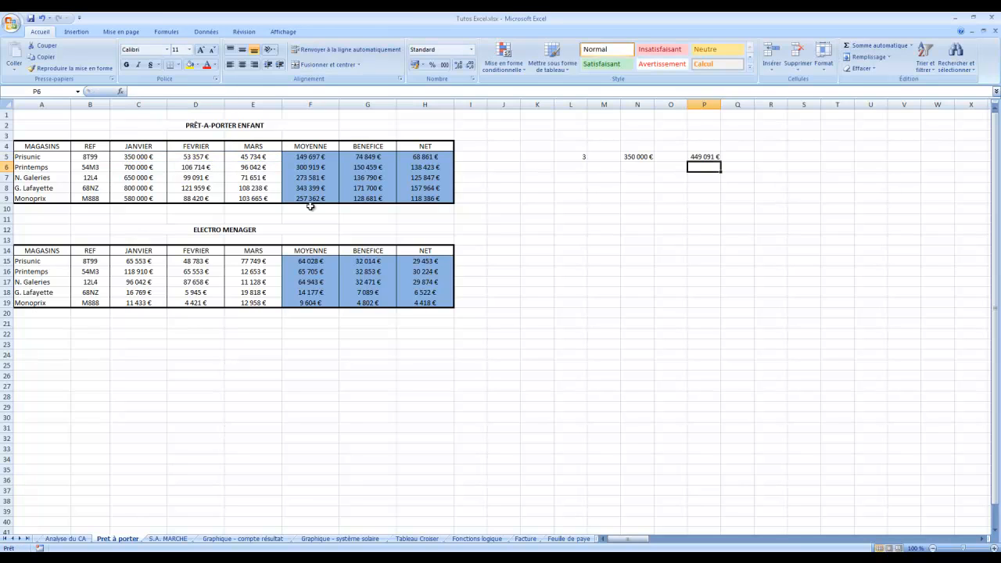
{"action": "left_click", "coordinate": [704, 157]}
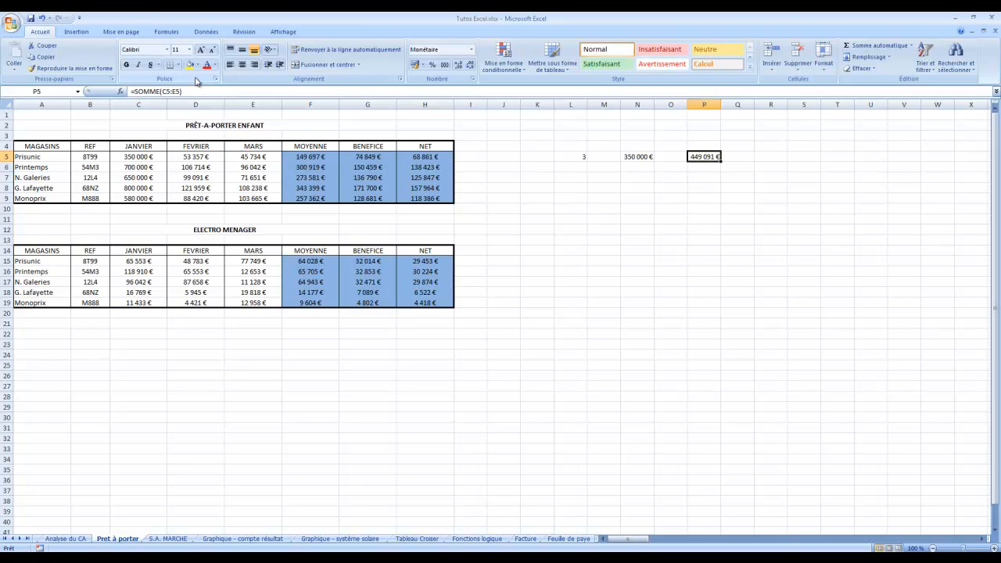
Replace the function in P5 with MIN over C5:E5, compare it with Prisunic's March value, and view the AutoSum function list
{"action": "double_click", "coordinate": [141, 91]}
{"action": "type", "text": "MIN"}
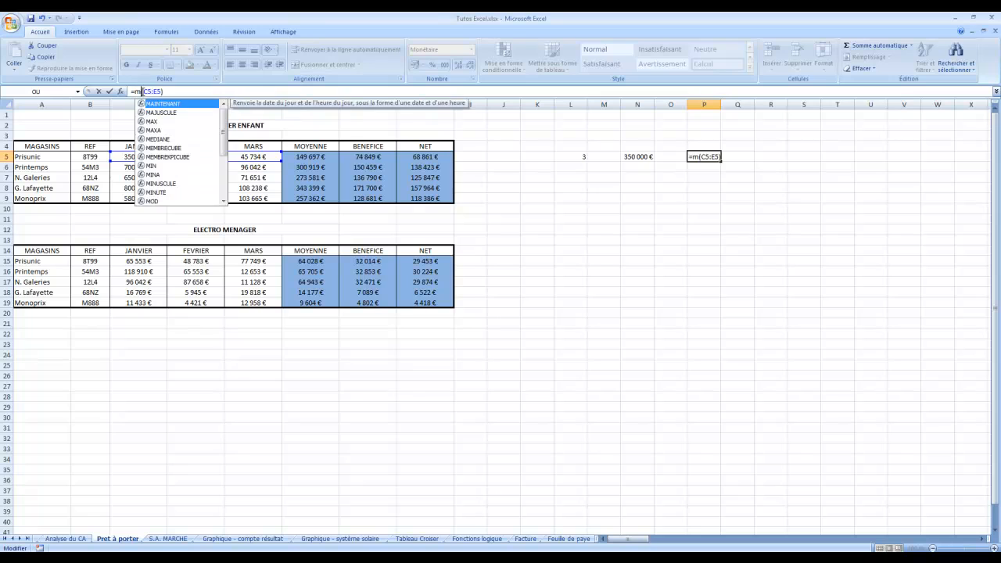
{"action": "key", "text": "Return"}
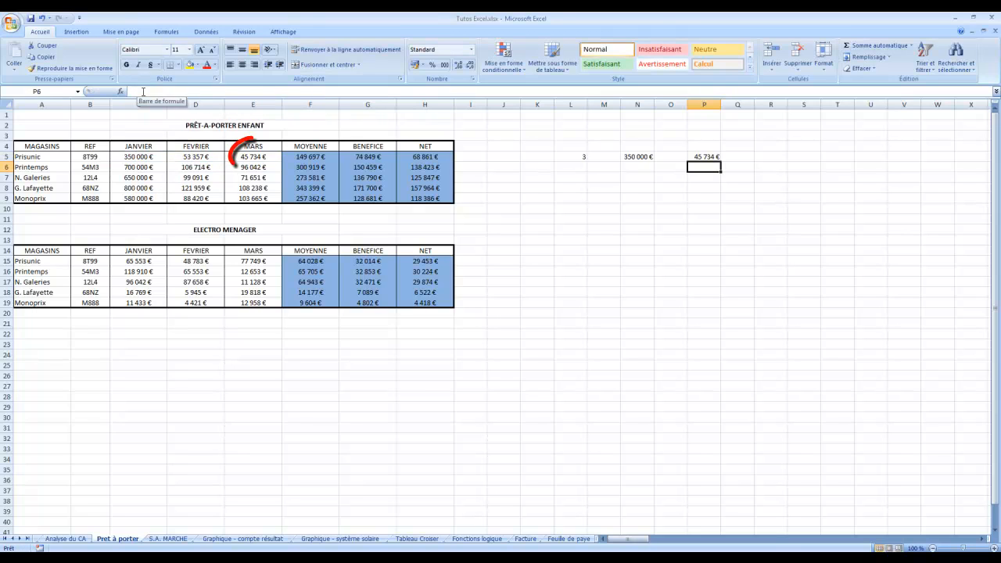
{"action": "left_click", "coordinate": [263, 158]}
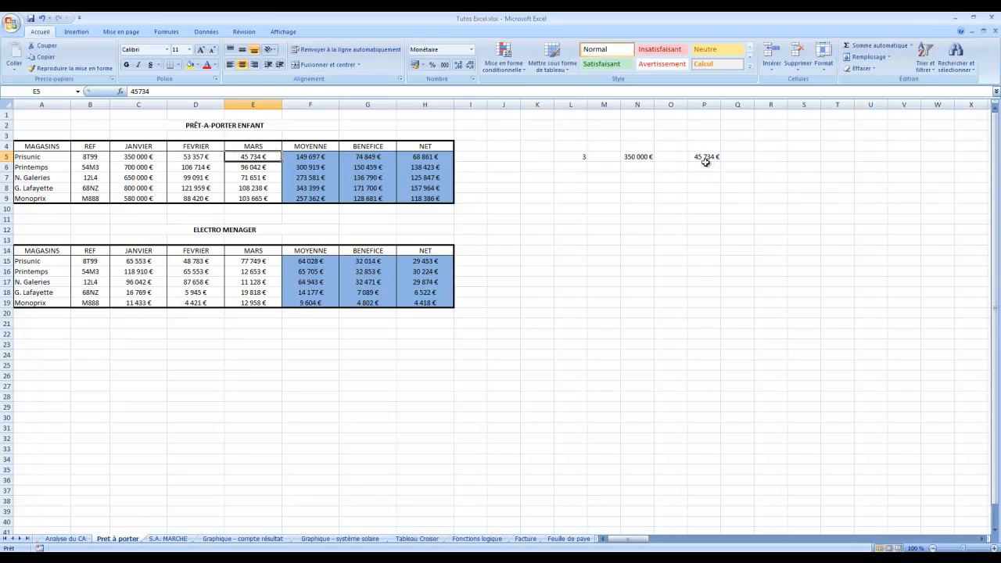
{"action": "left_click", "coordinate": [921, 52]}
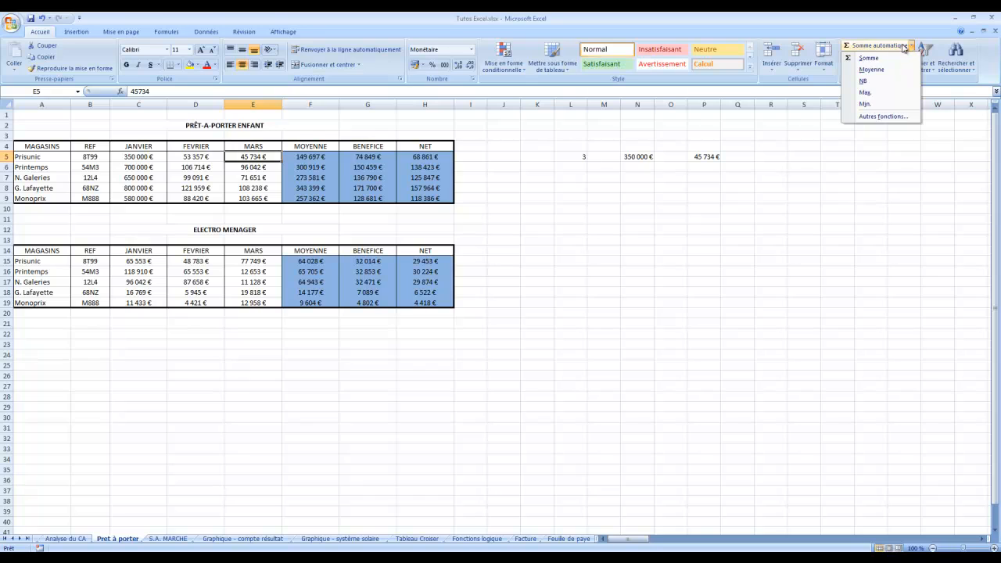
{"action": "left_click", "coordinate": [731, 183]}
Clear the contents of cells L5:P5
{"action": "left_click_drag", "start_coordinate": [576, 156], "coordinate": [710, 159]}
{"action": "left_click", "coordinate": [872, 67]}
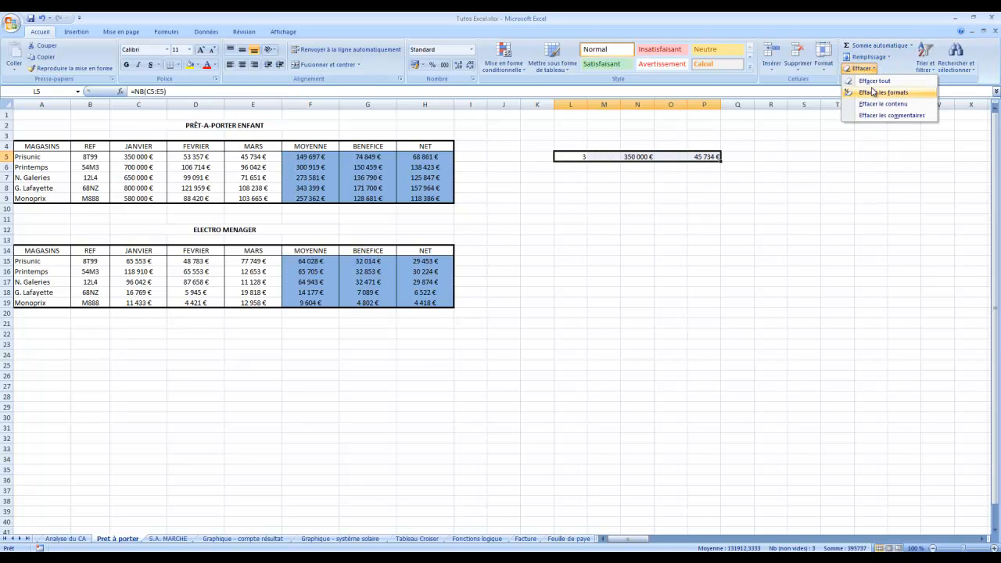
{"action": "left_click", "coordinate": [869, 105]}
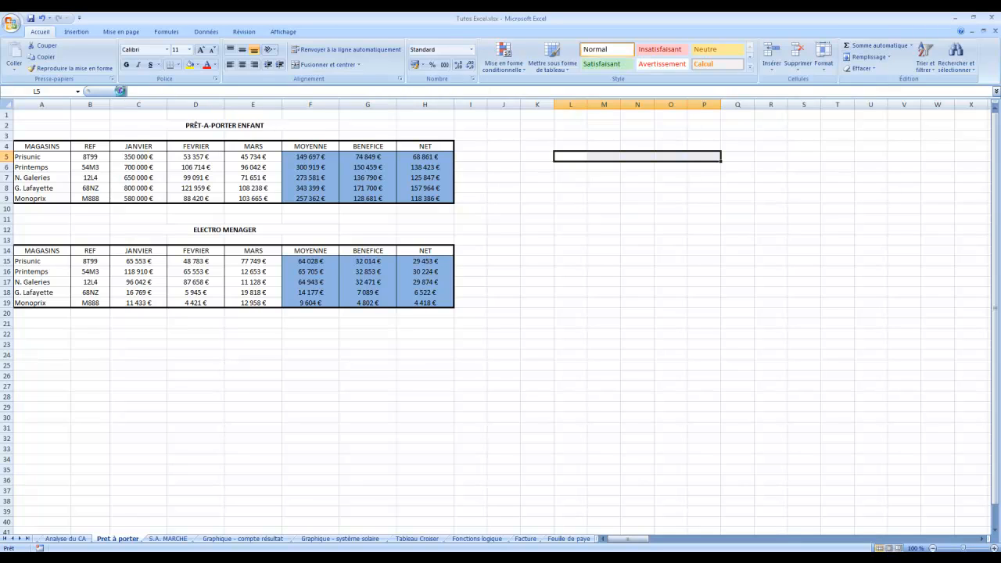
Browse the recently used functions available for insertion in L5 without inserting one
{"action": "left_click", "coordinate": [120, 91]}
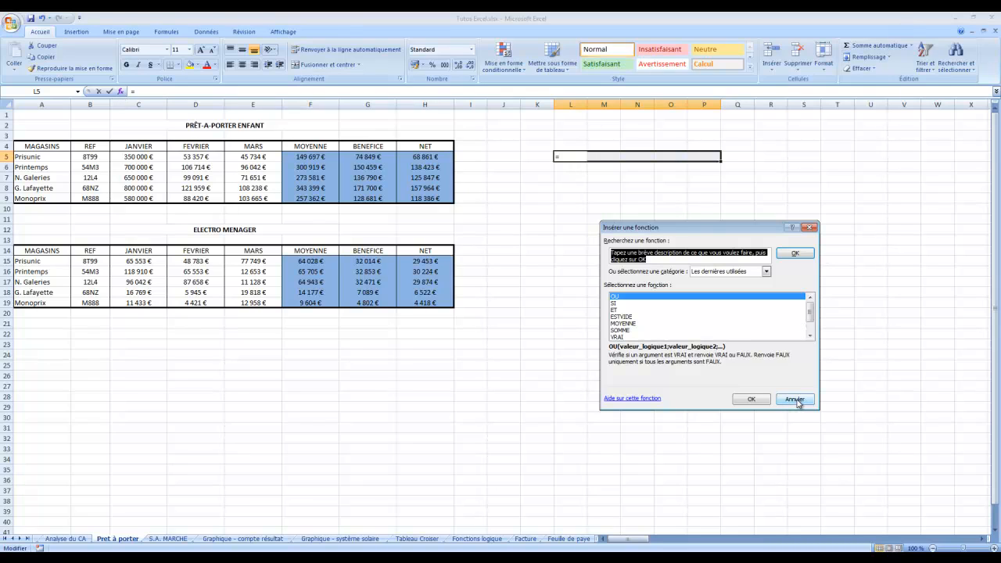
{"action": "left_click", "coordinate": [810, 335]}
{"action": "left_click", "coordinate": [811, 335]}
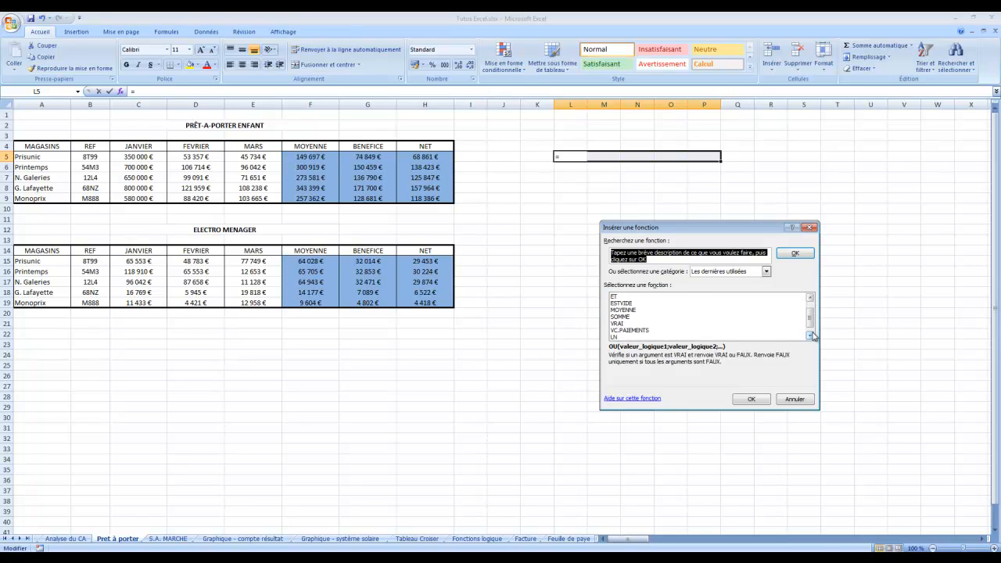
{"action": "key", "text": "Escape"}
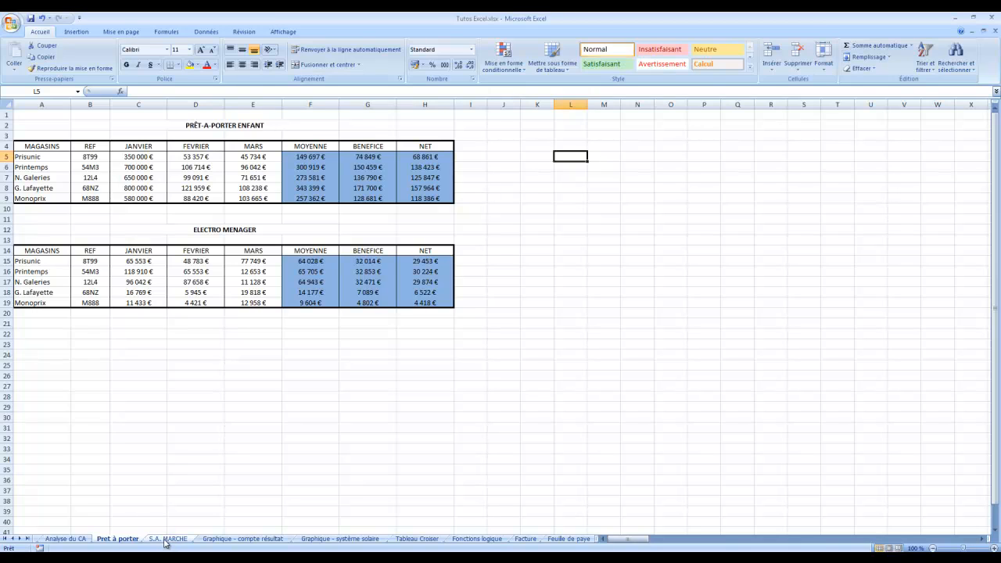
View the Graphique - système solaire and Graphique - compte résultat sheets, and switch to the workbook Tutos Excel (modele).xlsx
{"action": "right_click", "coordinate": [340, 540]}
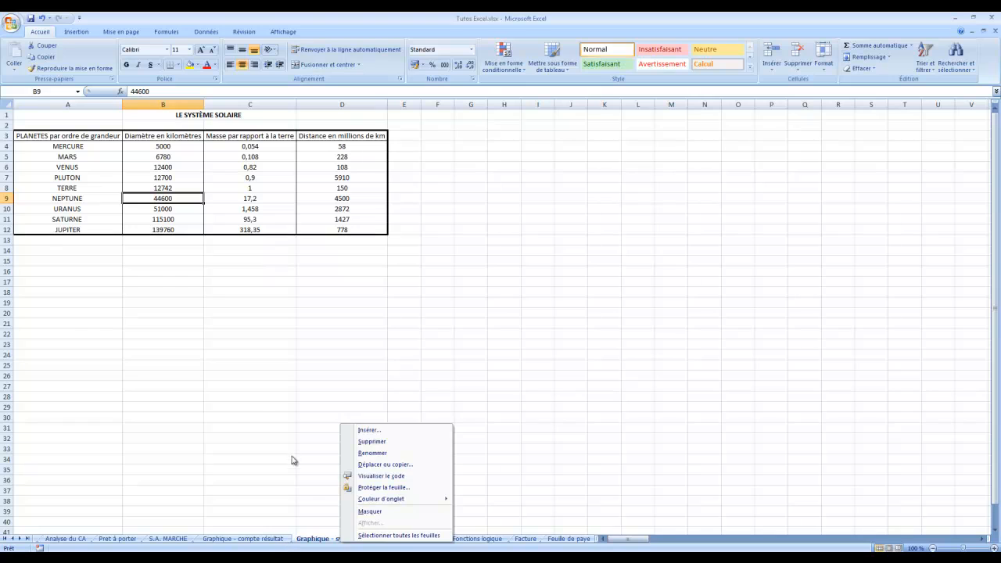
{"action": "left_click", "coordinate": [291, 424]}
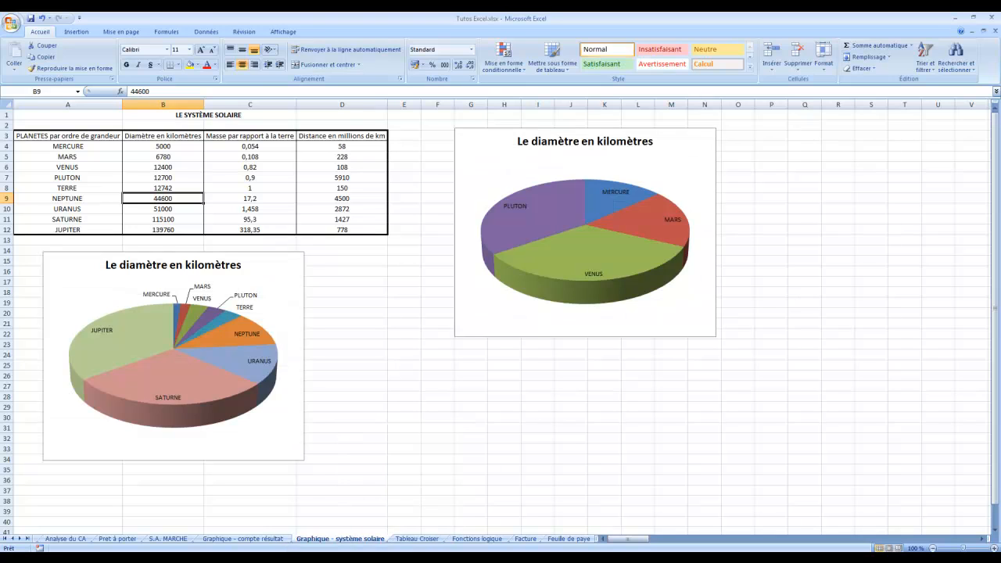
{"action": "left_click", "coordinate": [252, 539]}
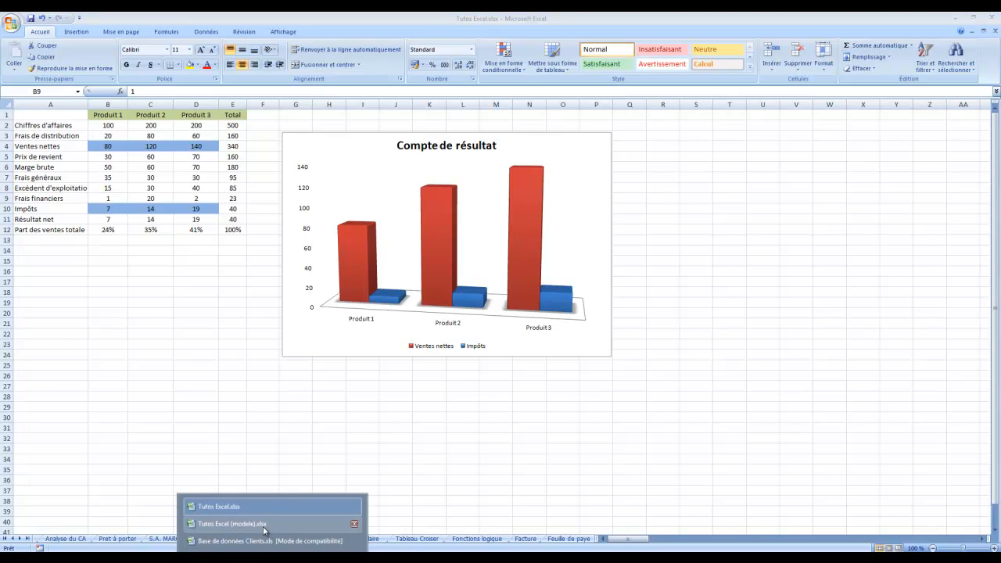
{"action": "left_click", "coordinate": [263, 525]}
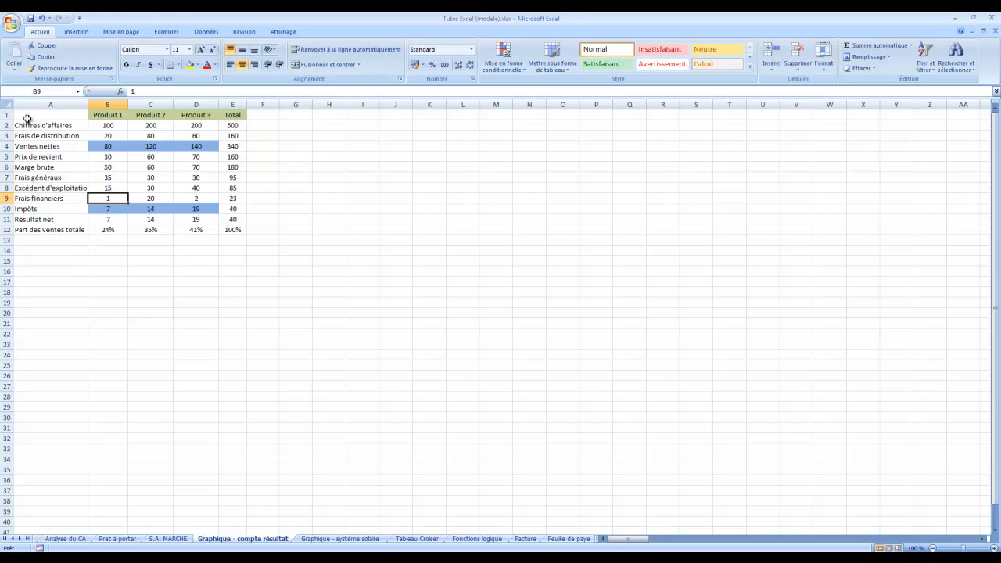
Review the income statement table A1:E12, especially the Ventes nettes values in B4:D4 and the Impôts values in B10:D10
{"action": "left_click_drag", "start_coordinate": [43, 119], "coordinate": [233, 229]}
{"action": "left_click", "coordinate": [233, 229]}
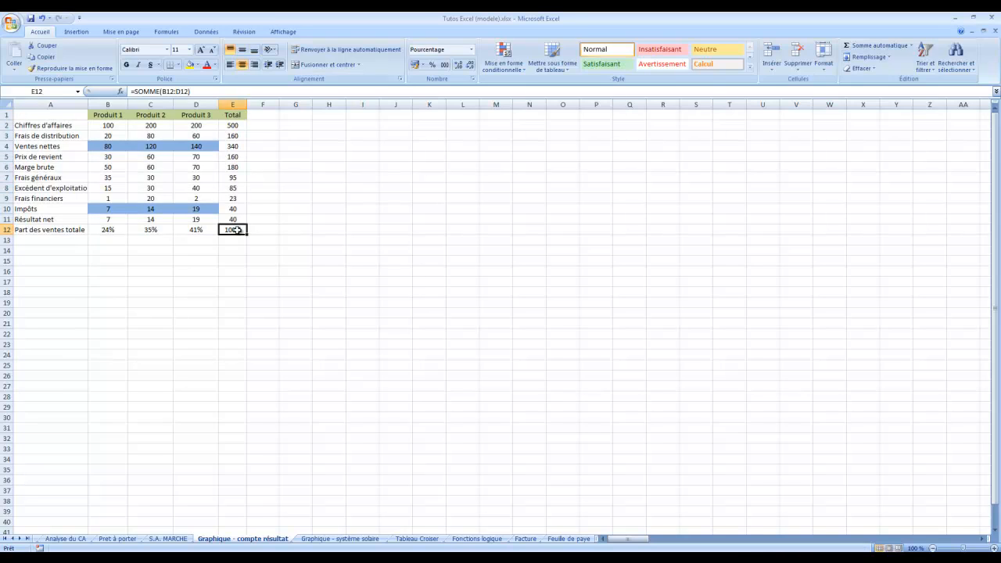
{"action": "left_click", "coordinate": [236, 208]}
{"action": "left_click", "coordinate": [173, 207]}
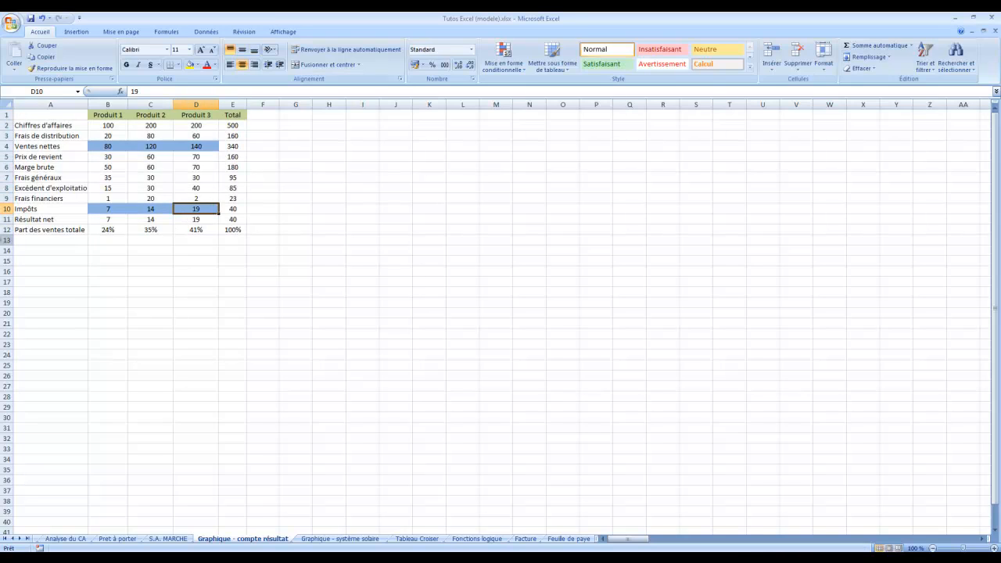
{"action": "left_click_drag", "start_coordinate": [106, 148], "coordinate": [192, 144]}
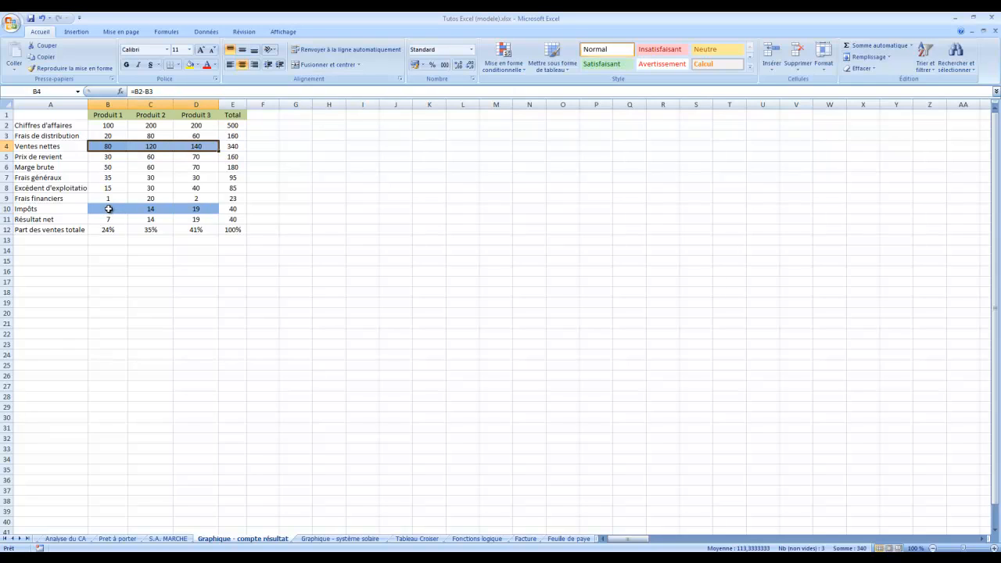
{"action": "left_click_drag", "start_coordinate": [109, 208], "coordinate": [210, 205]}
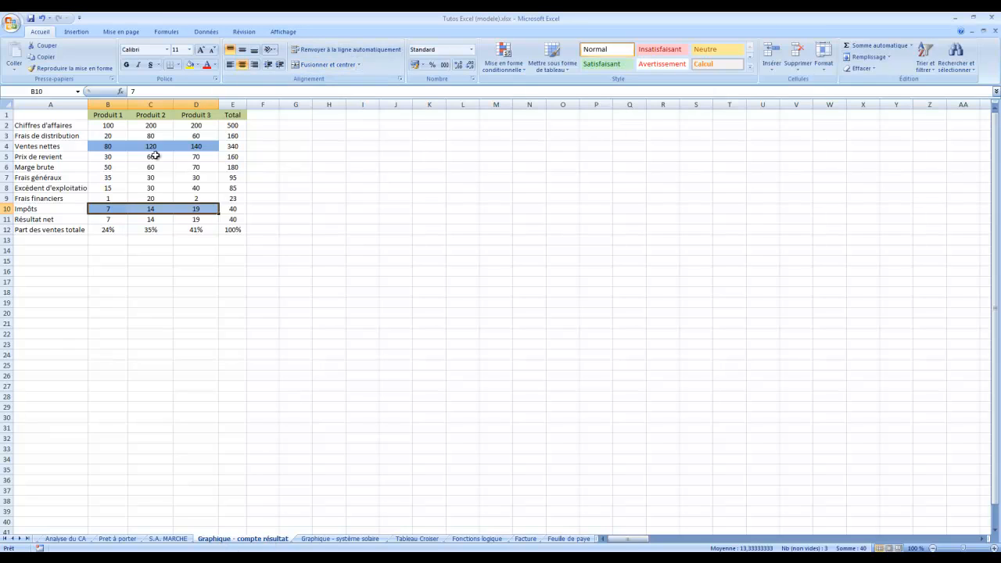
{"action": "left_click", "coordinate": [384, 157]}
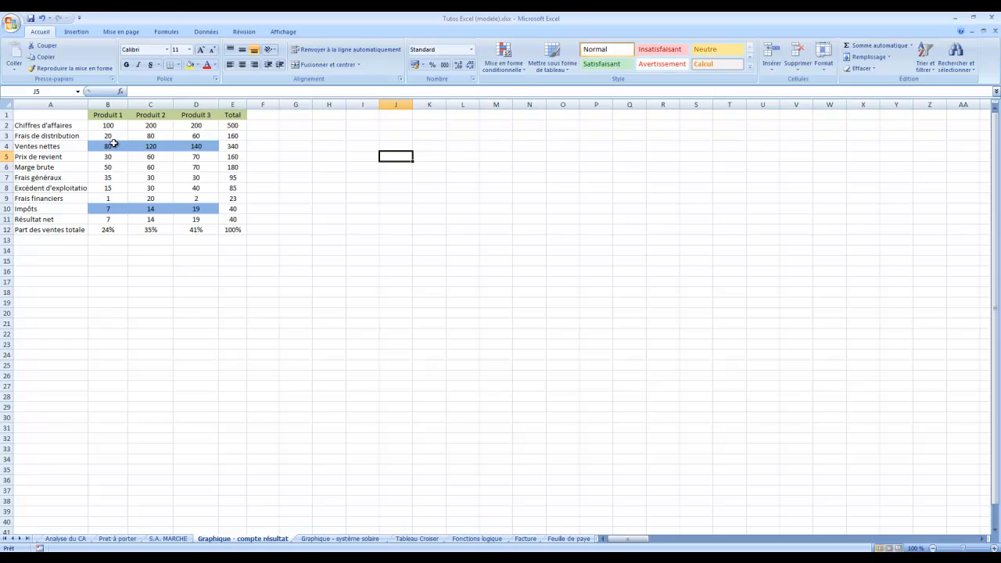
Insert an empty 3D pie chart and place it beside the income statement table, around H4:O18
{"action": "left_click", "coordinate": [76, 32]}
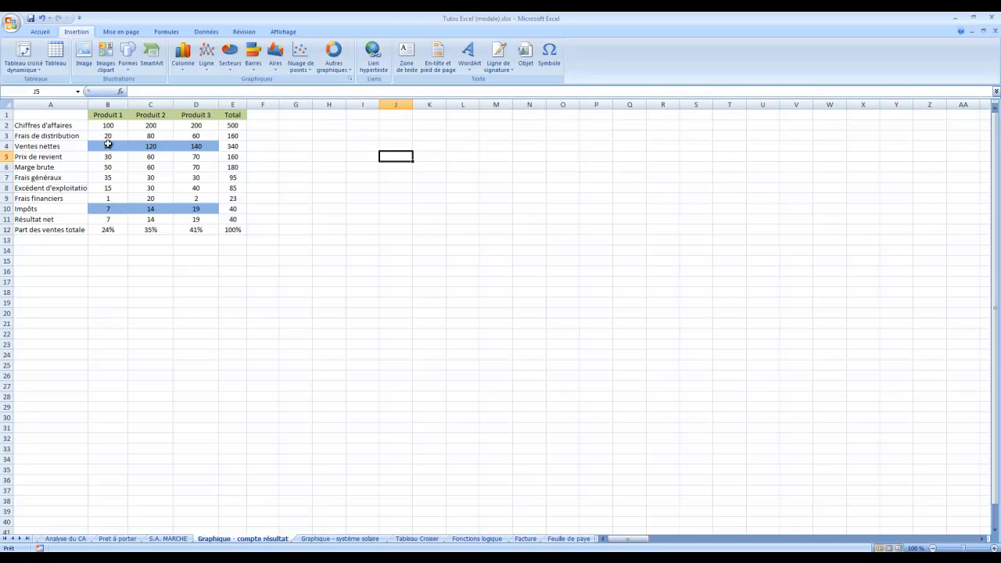
{"action": "left_click", "coordinate": [230, 62]}
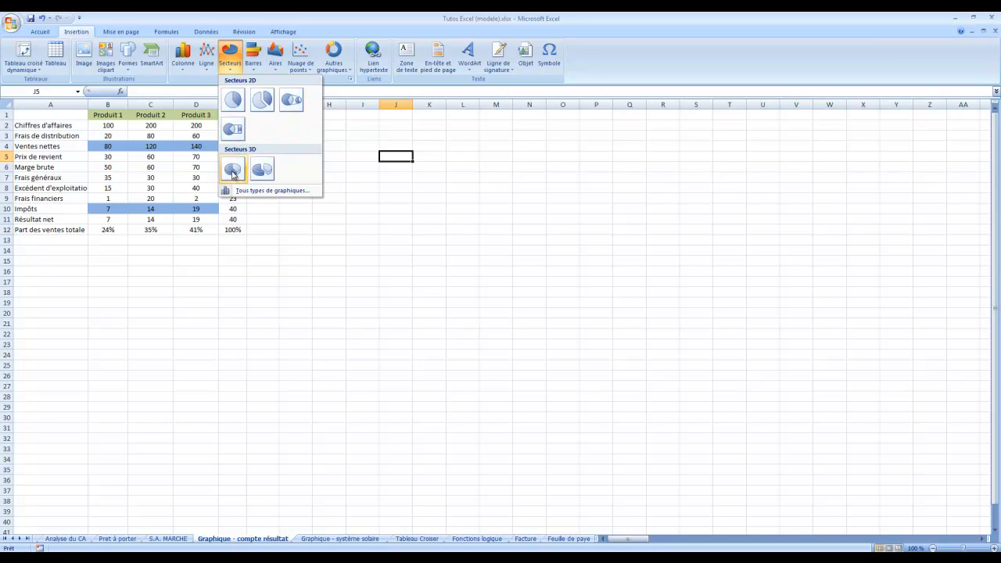
{"action": "left_click", "coordinate": [233, 171]}
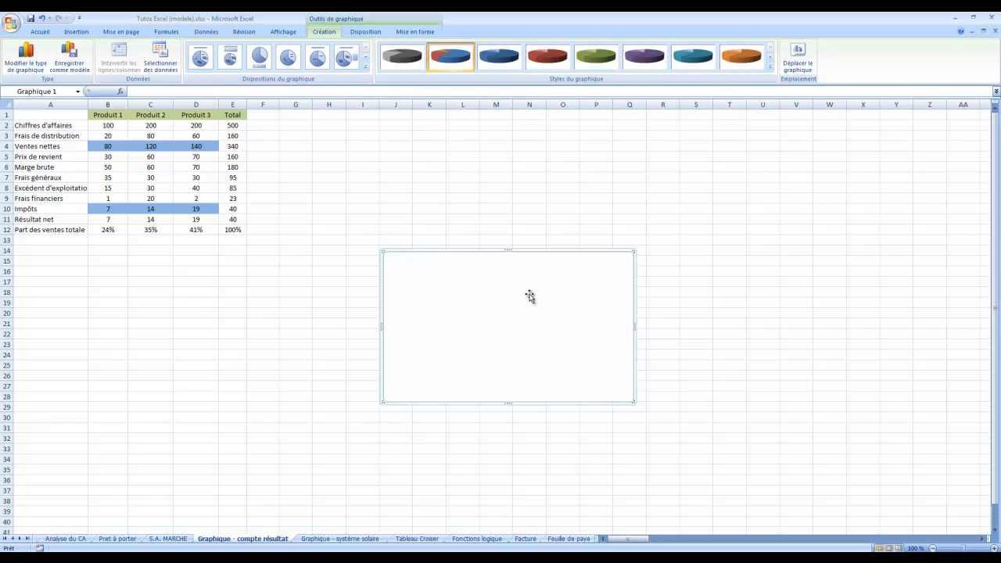
{"action": "left_click_drag", "start_coordinate": [530, 296], "coordinate": [470, 189]}
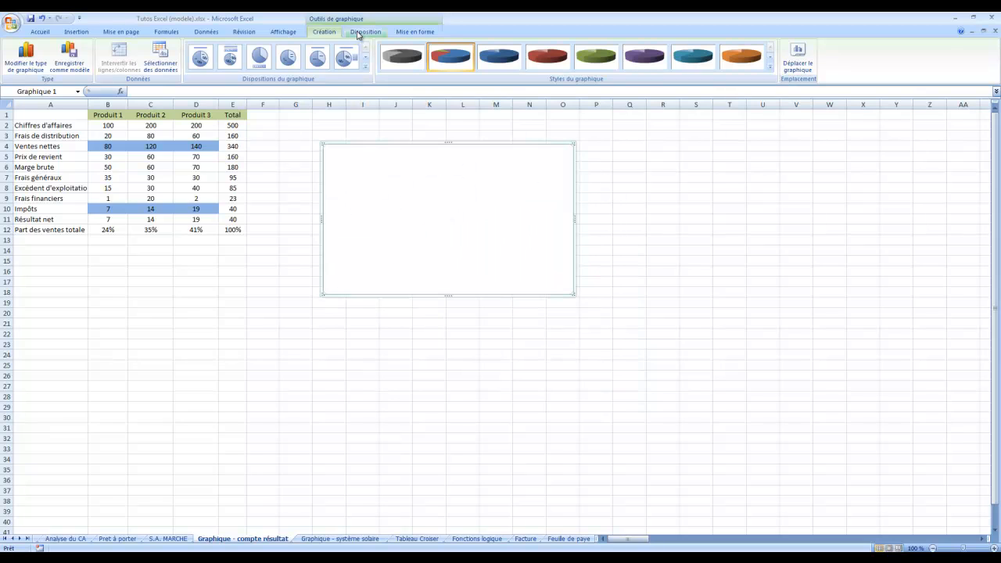
Set the chart's source data to the Ventes nettes and Impôts rows, A4:D4 and A10:D10
{"action": "left_click", "coordinate": [152, 66]}
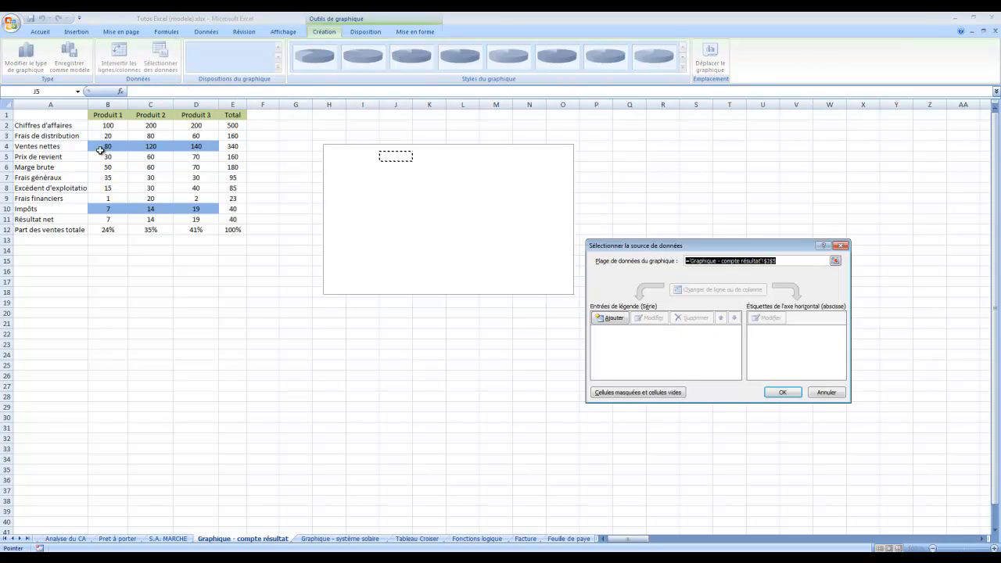
{"action": "left_click_drag", "start_coordinate": [39, 147], "coordinate": [195, 147]}
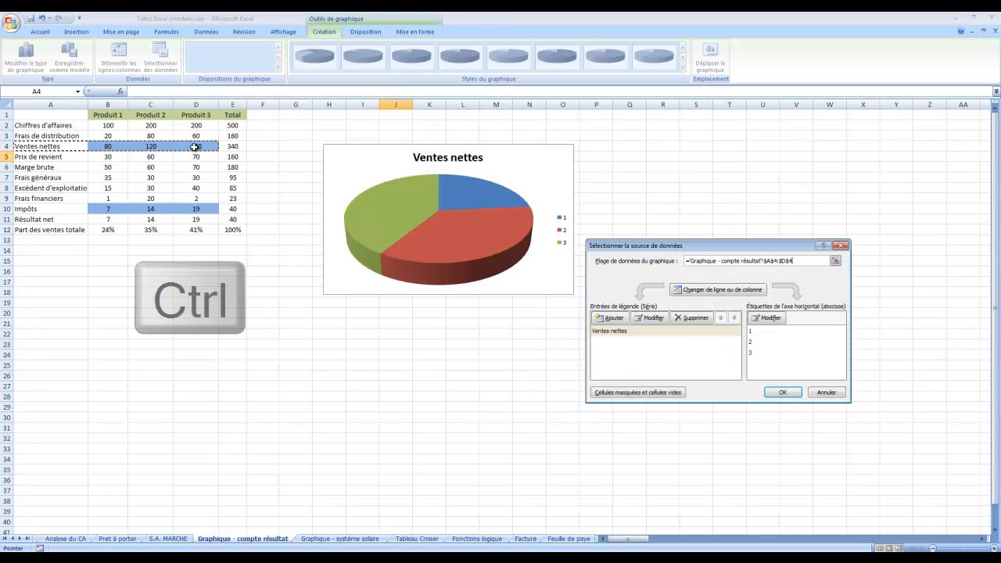
{"action": "key", "text": "ctrl"}
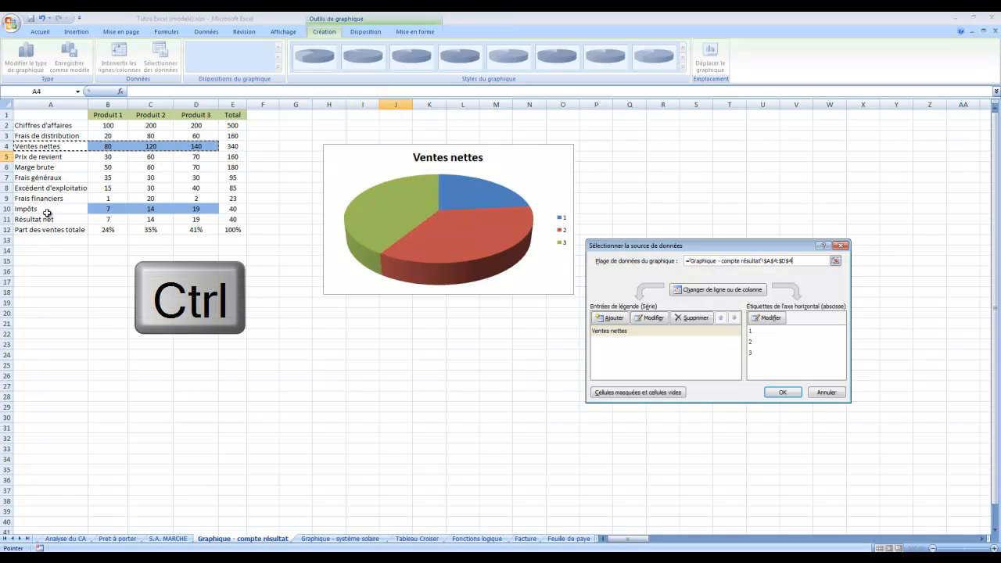
{"action": "left_click_drag", "start_coordinate": [47, 211], "coordinate": [190, 208]}
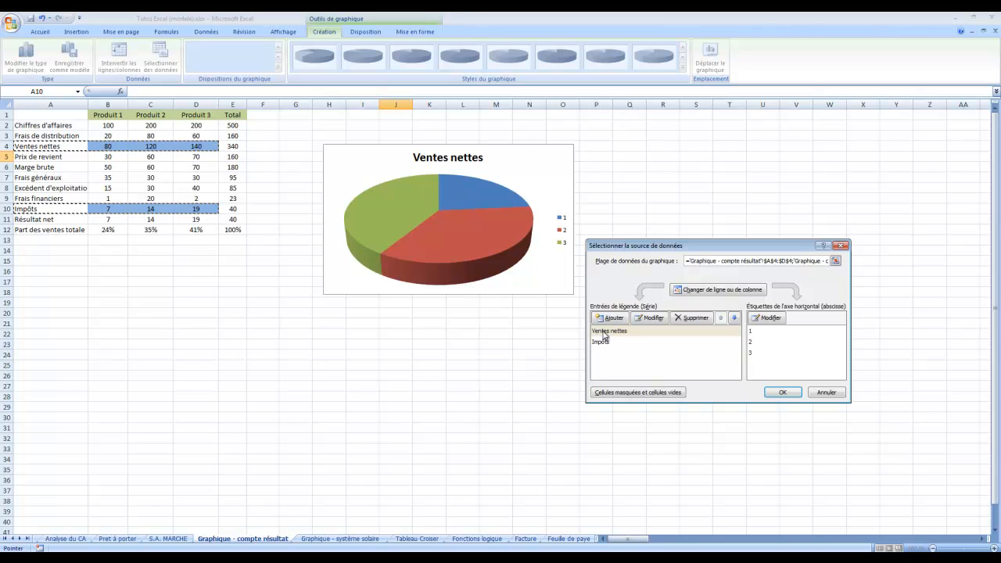
Use the product names in B1:D1 as the chart's axis labels and accept the data source
{"action": "left_click", "coordinate": [768, 318]}
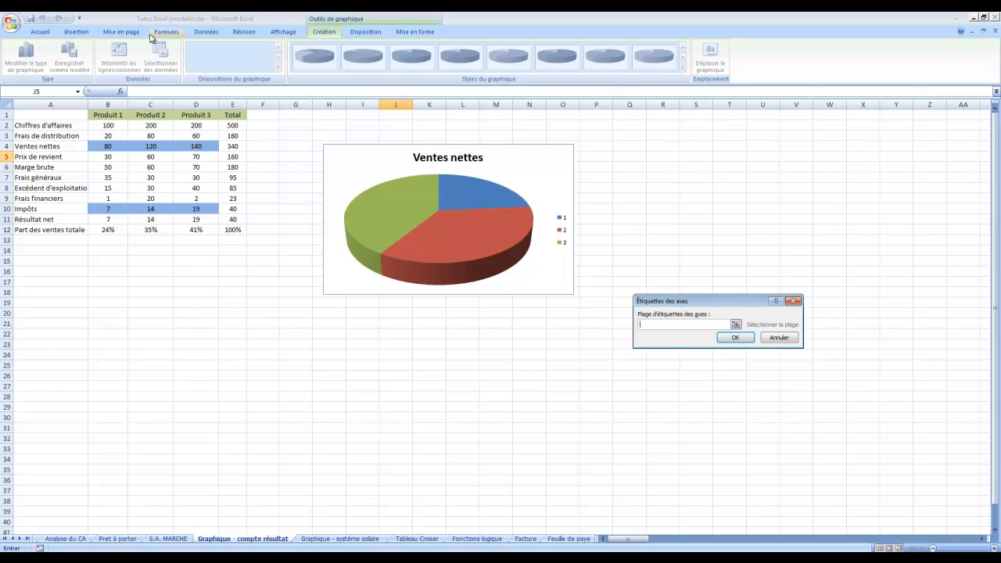
{"action": "left_click_drag", "start_coordinate": [114, 118], "coordinate": [196, 116]}
{"action": "left_click", "coordinate": [734, 338]}
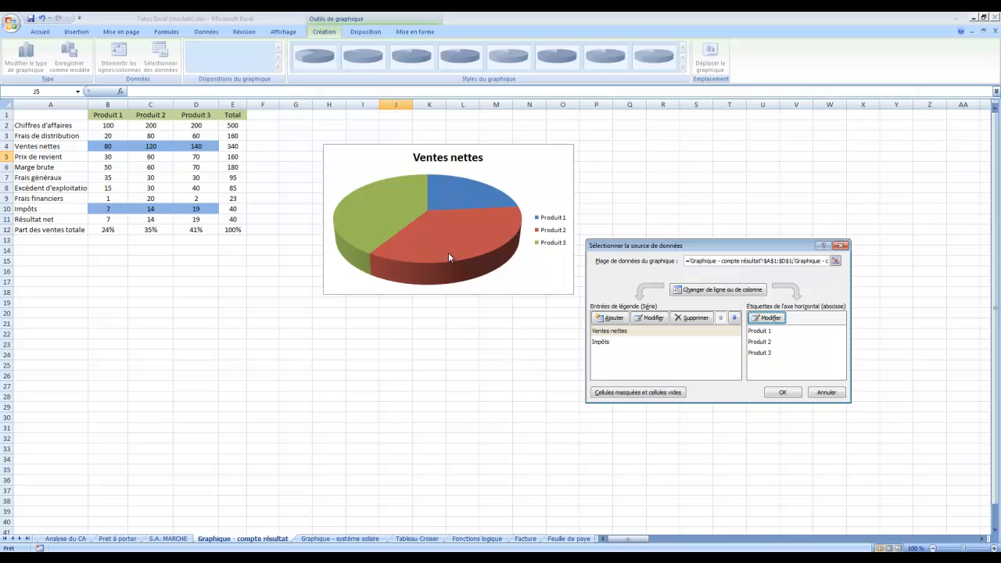
{"action": "left_click", "coordinate": [784, 392]}
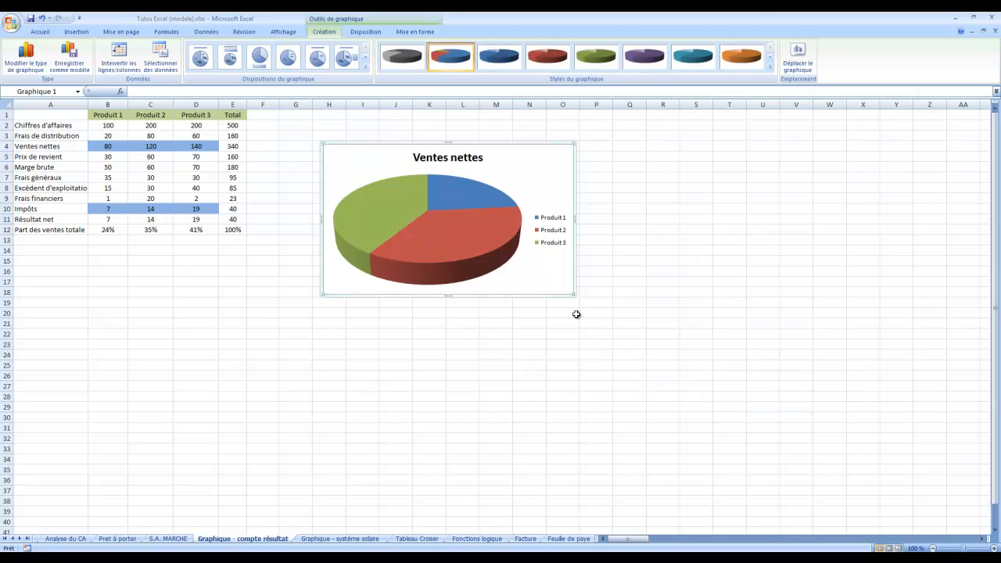
Select the pie's Ventes nettes series and inspect the value and share of the Produit 2 slice
{"action": "left_click", "coordinate": [460, 248]}
{"action": "mouse_move", "coordinate": [460, 248]}
{"action": "left_mouse_down"}
{"action": "mouse_move", "coordinate": [478, 265]}
{"action": "mouse_move", "coordinate": [451, 251]}
{"action": "left_mouse_up"}
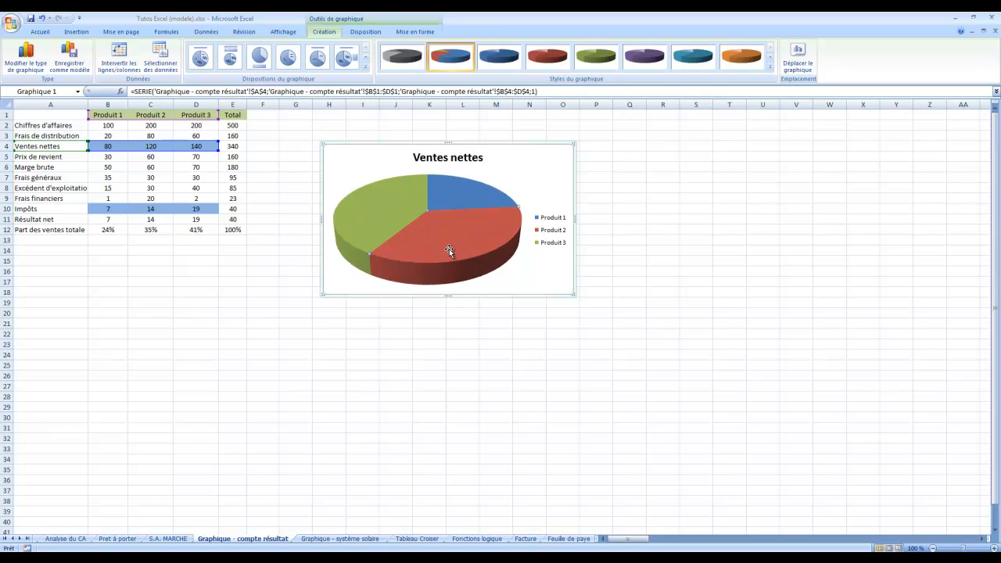
{"action": "mouse_move", "coordinate": [452, 246]}
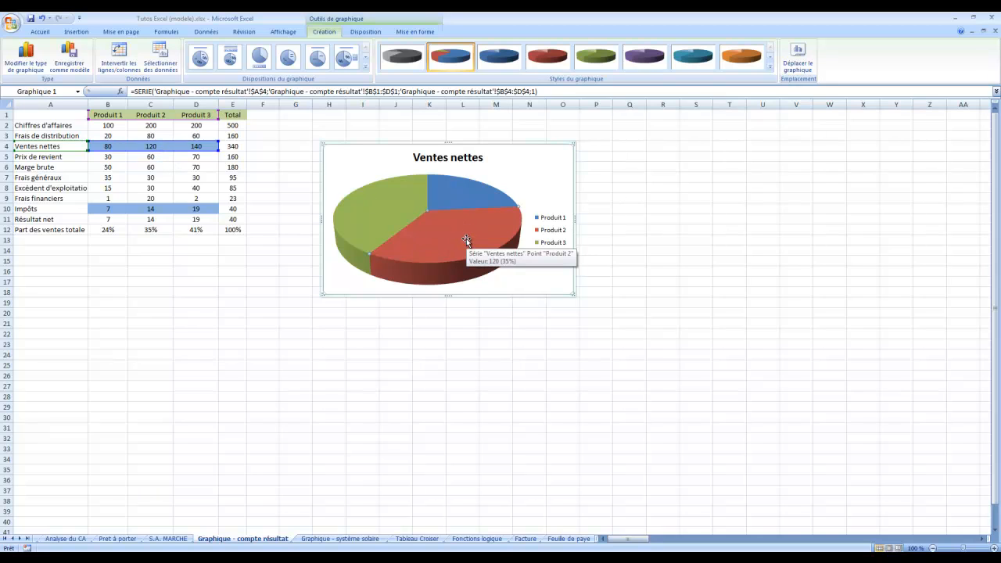
Try different pie chart layouts and apply the one with a title and product names with percentages inside the slices
{"action": "left_click", "coordinate": [286, 59]}
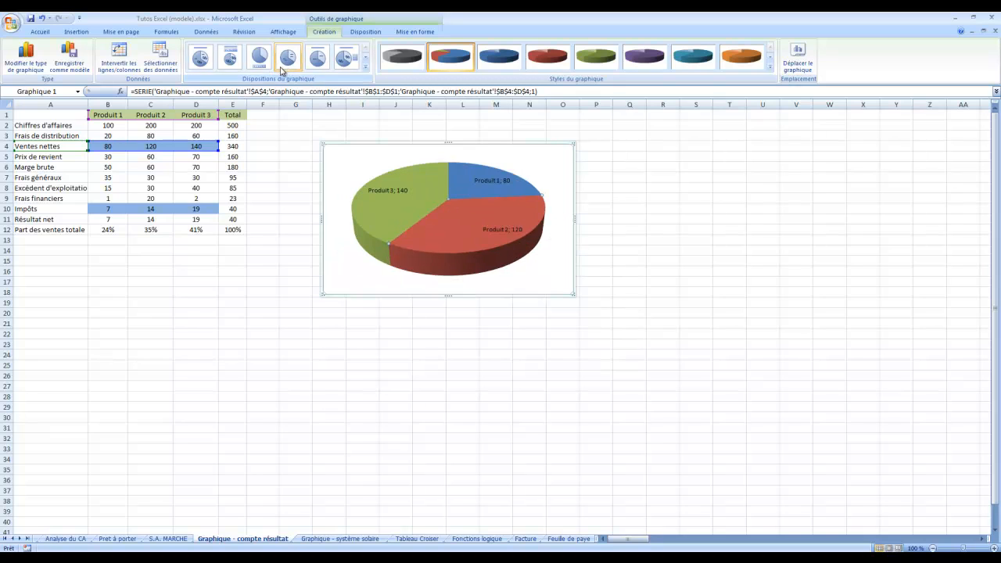
{"action": "left_click", "coordinate": [341, 61]}
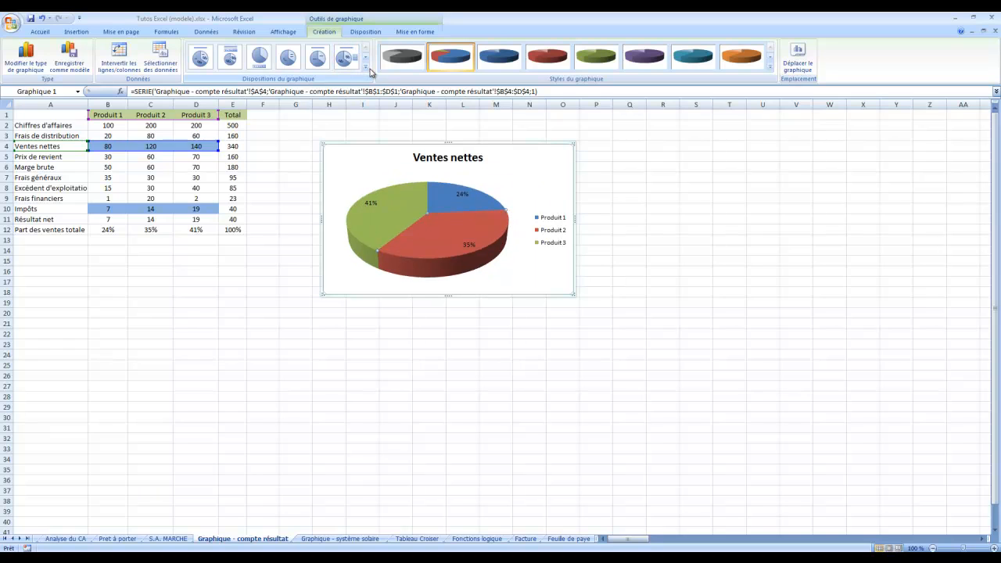
{"action": "left_click", "coordinate": [552, 228]}
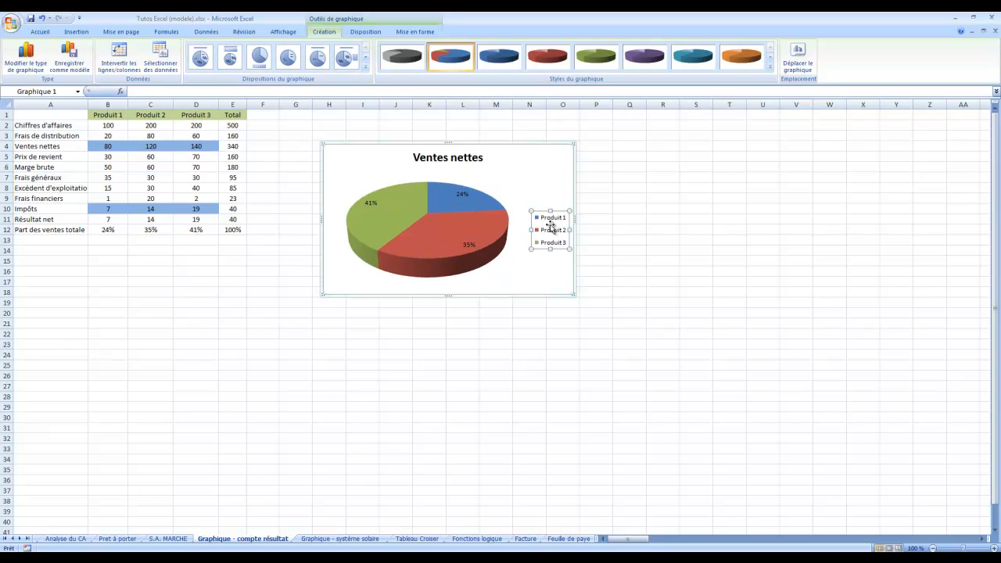
{"action": "left_click", "coordinate": [200, 61]}
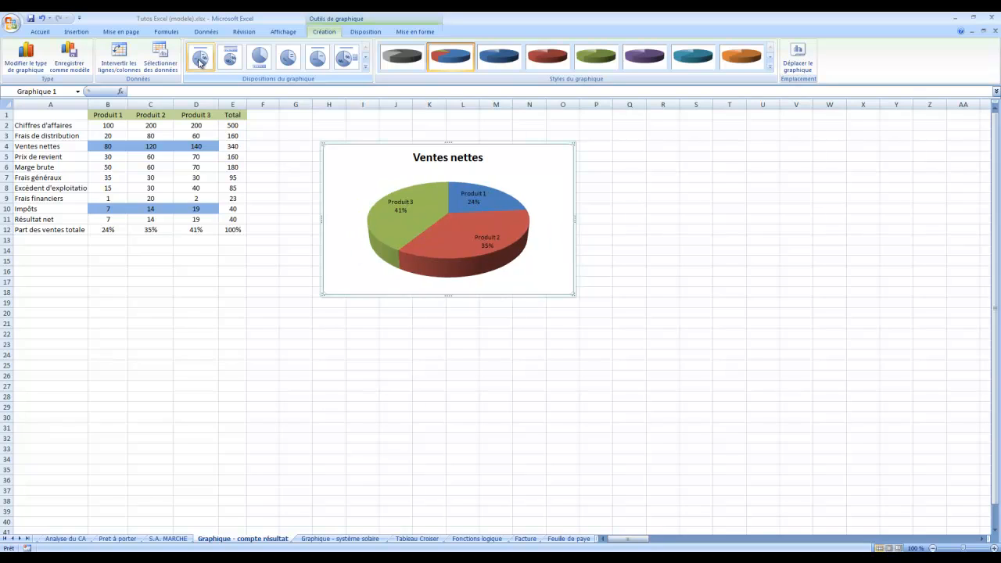
Apply the pie layout with the legend above the slices and percentages inside, and enlarge the chart to about row 25
{"action": "left_click", "coordinate": [231, 61]}
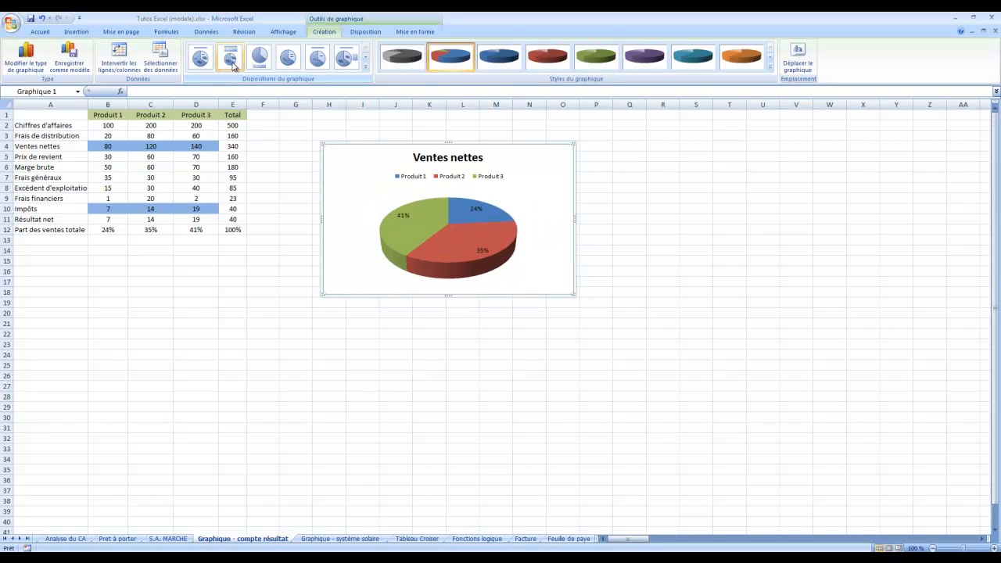
{"action": "left_click", "coordinate": [365, 68]}
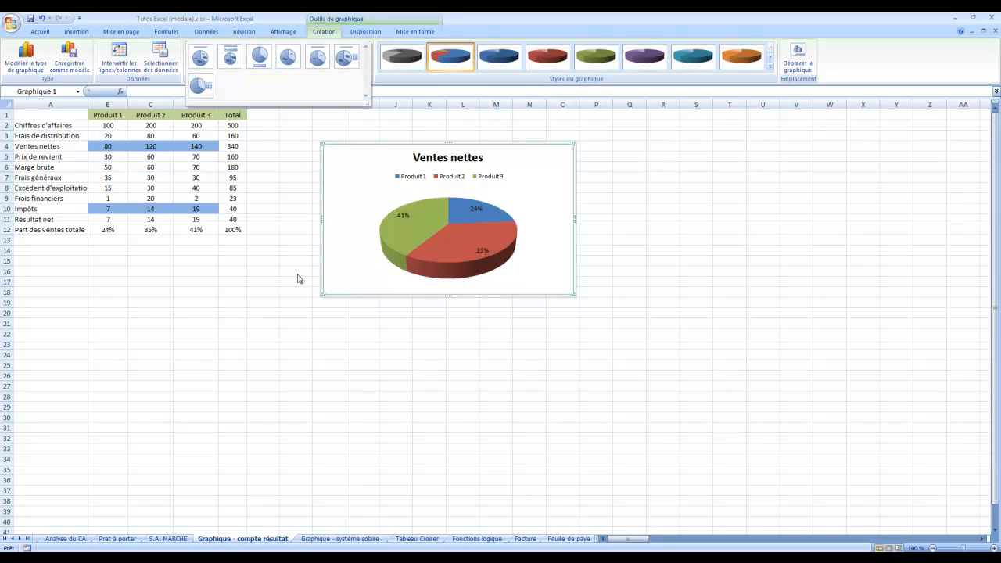
{"action": "left_click", "coordinate": [276, 338]}
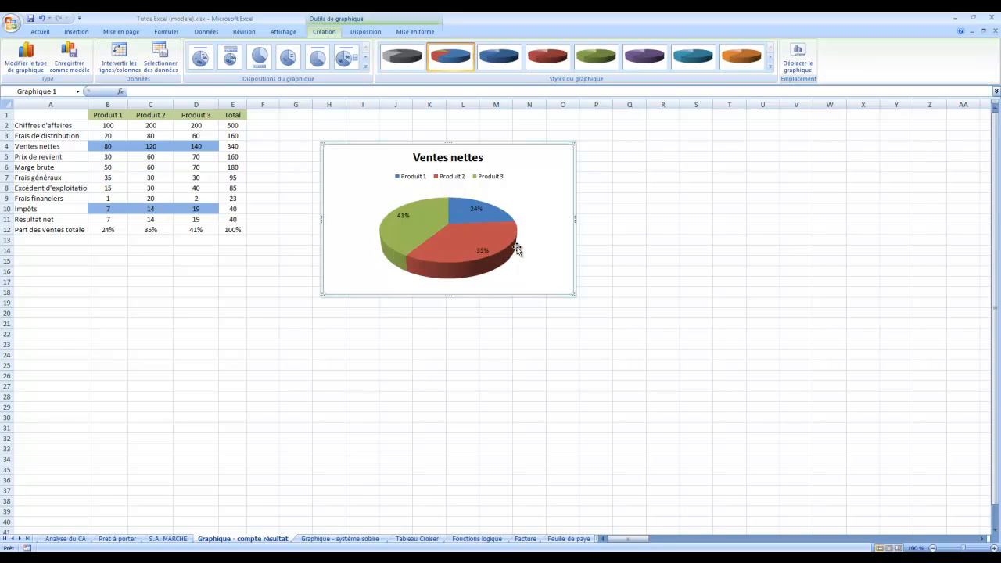
{"action": "left_click_drag", "start_coordinate": [574, 295], "coordinate": [668, 371]}
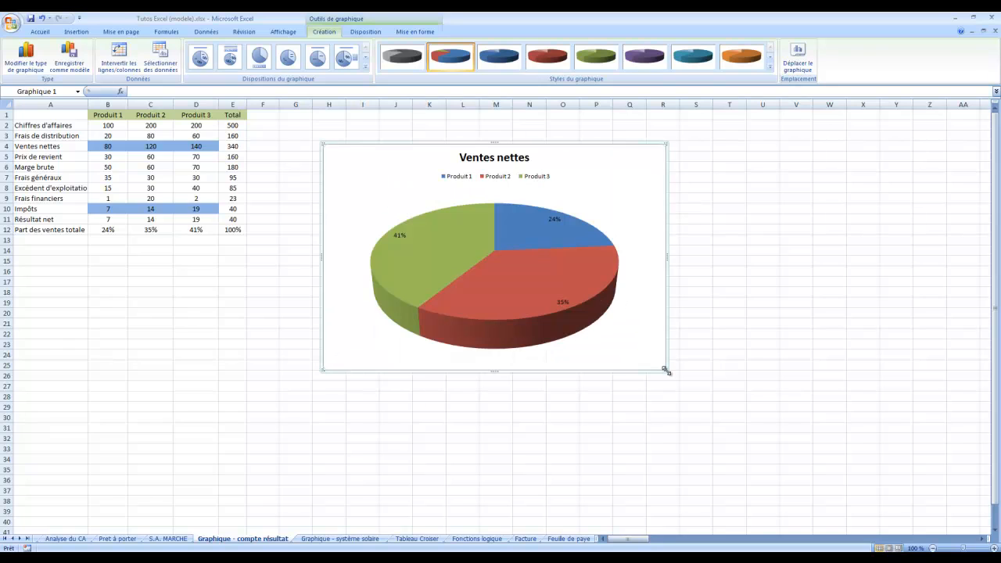
Move the Ventes nettes pie chart to a new sheet of its own named Graph1
{"action": "left_click", "coordinate": [800, 62]}
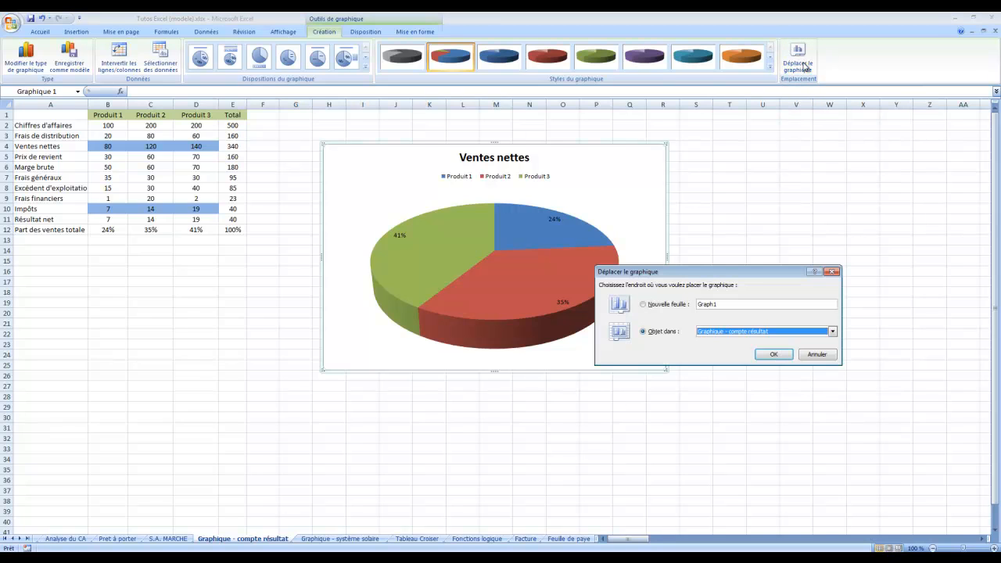
{"action": "left_click", "coordinate": [657, 307]}
{"action": "left_click", "coordinate": [774, 354]}
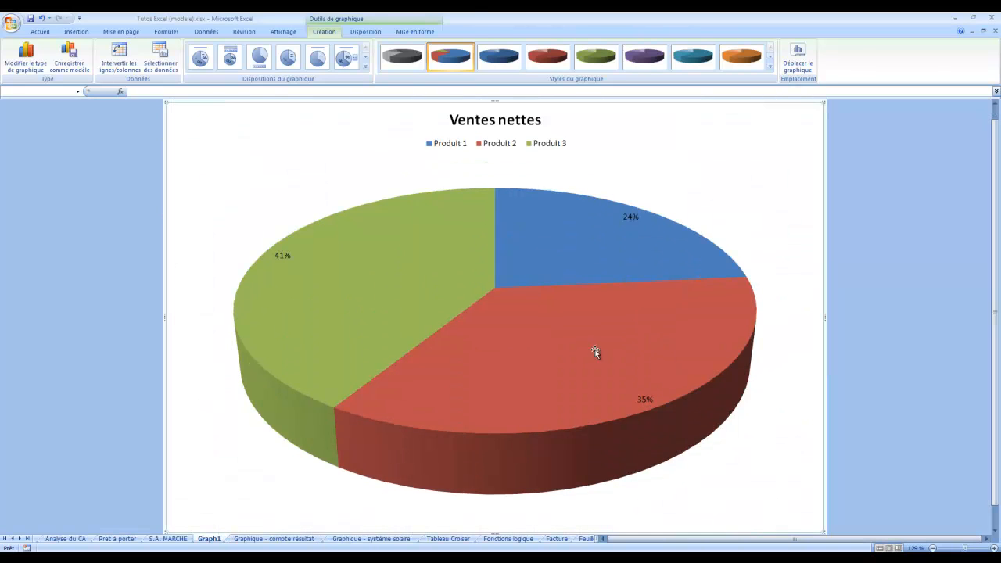
{"action": "mouse_move", "coordinate": [550, 352]}
Look at the S.A. MARCHE and Graphique - compte résultat sheets and return to the Graph1 sheet
{"action": "left_click", "coordinate": [166, 541]}
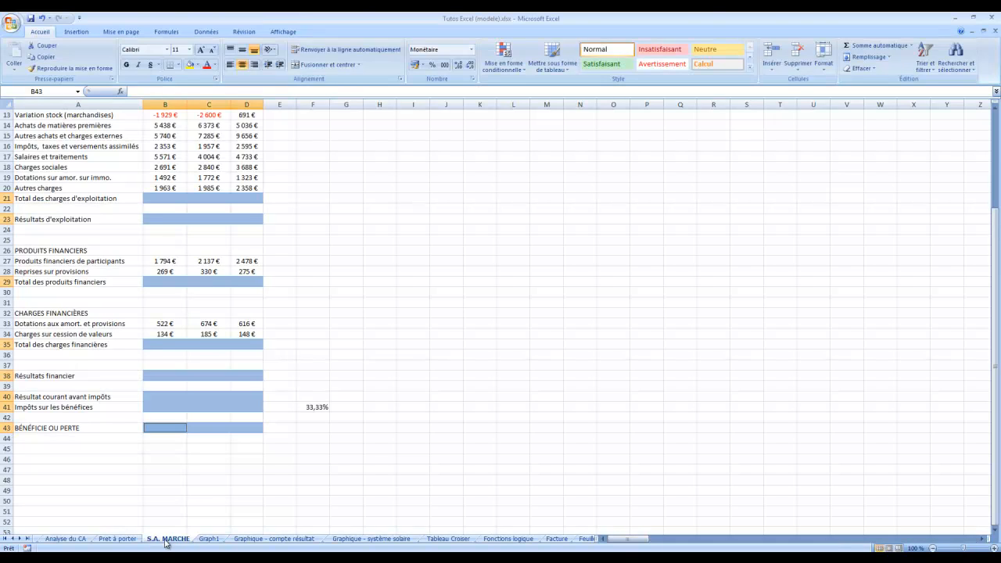
{"action": "left_click", "coordinate": [254, 540]}
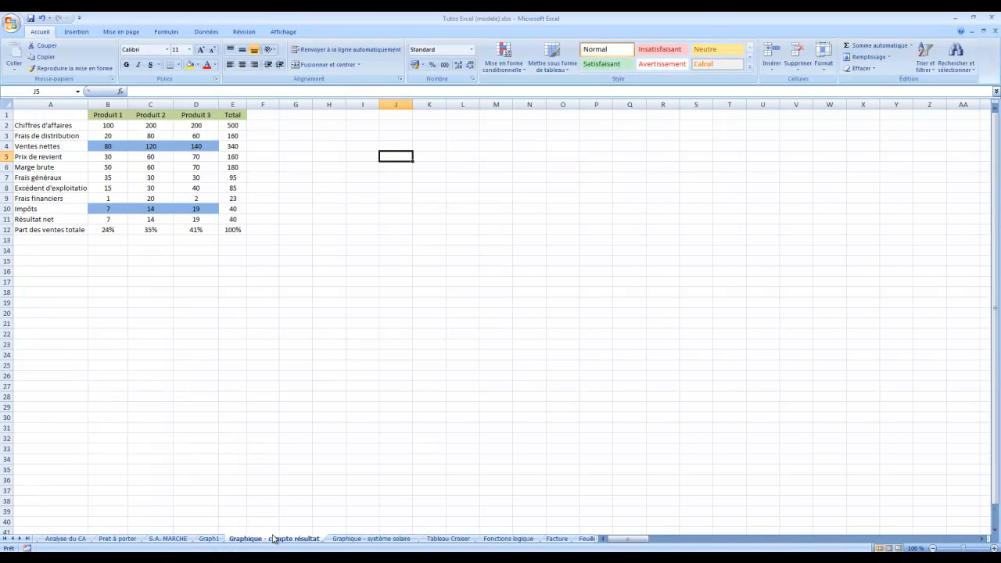
{"action": "left_click", "coordinate": [212, 540]}
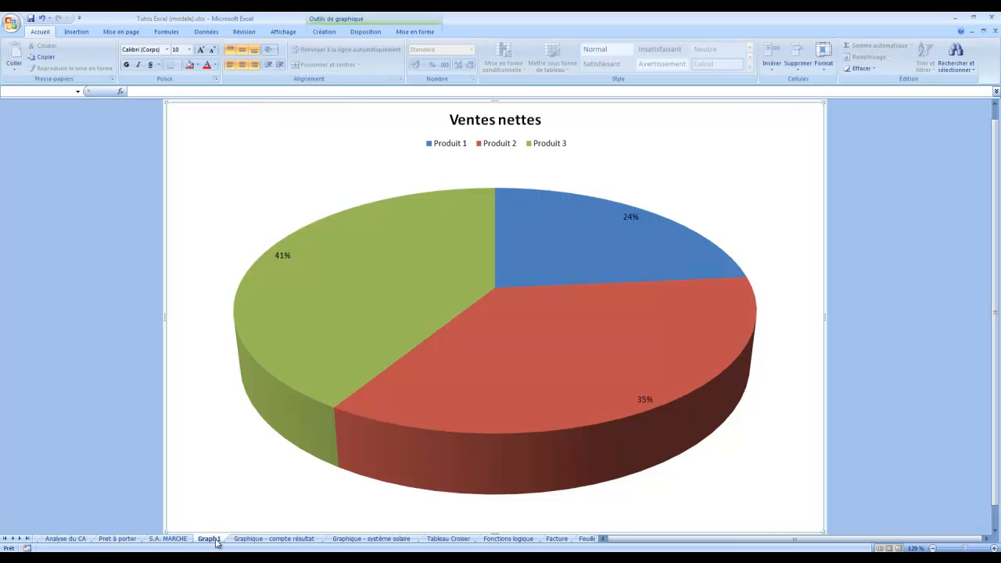
{"action": "right_click", "coordinate": [219, 481]}
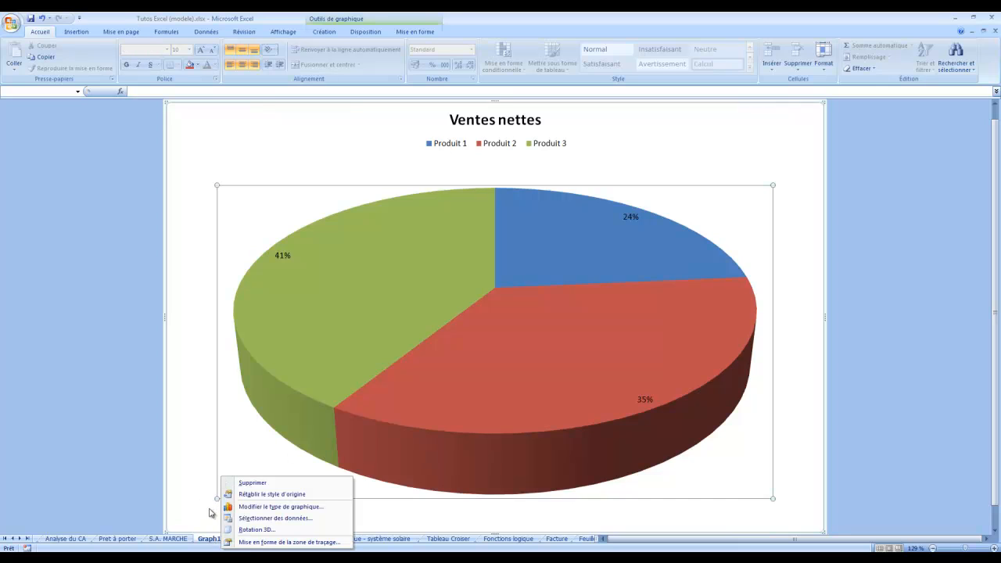
{"action": "key", "text": "Escape"}
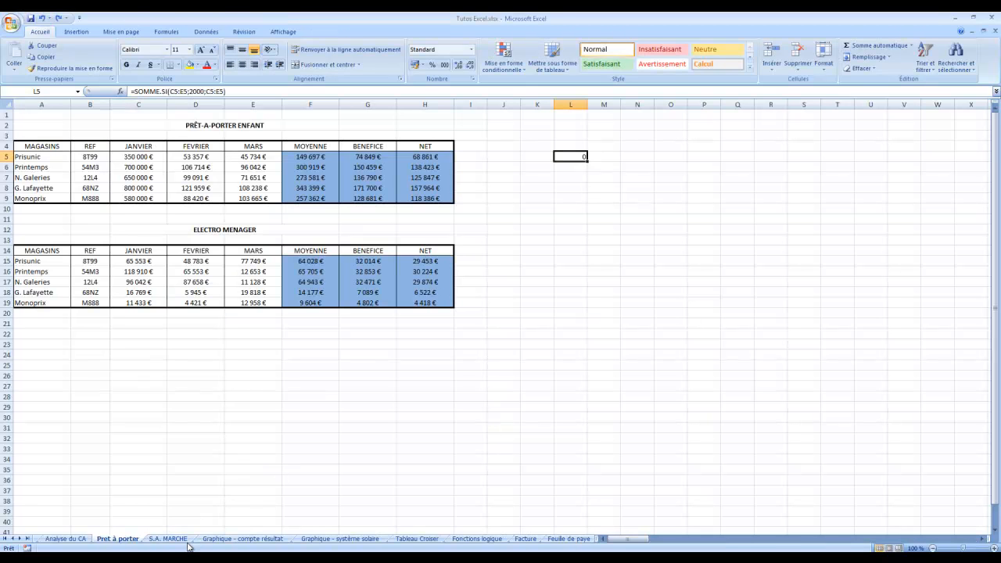
{"action": "left_click", "coordinate": [169, 539]}
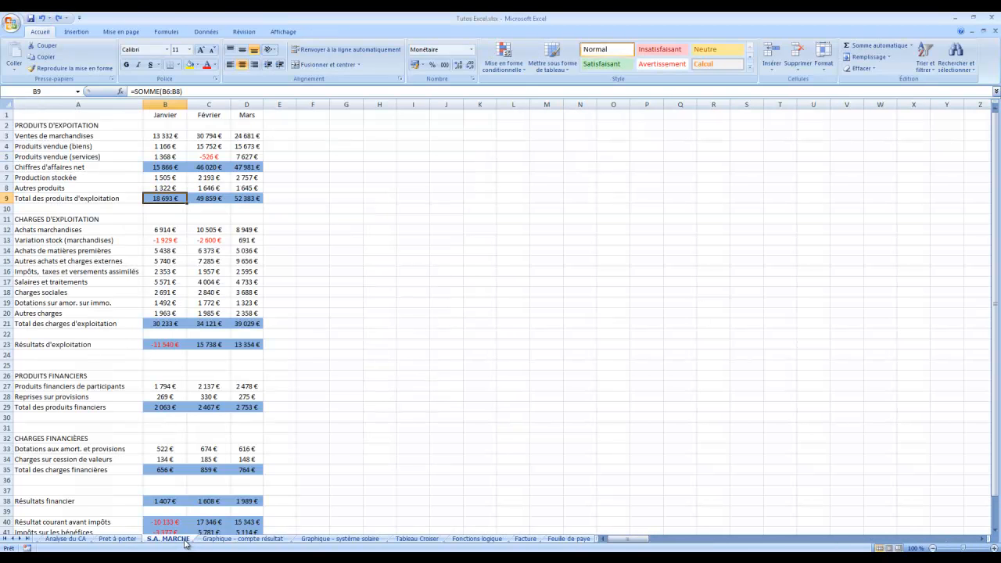
{"action": "left_click", "coordinate": [239, 540]}
{"action": "right_click", "coordinate": [227, 539]}
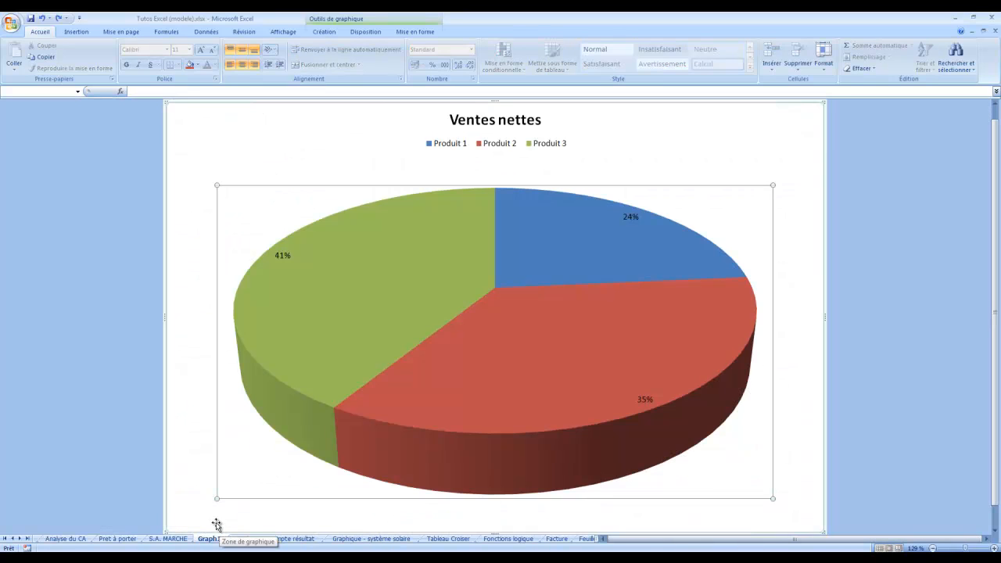
{"action": "left_click", "coordinate": [904, 164]}
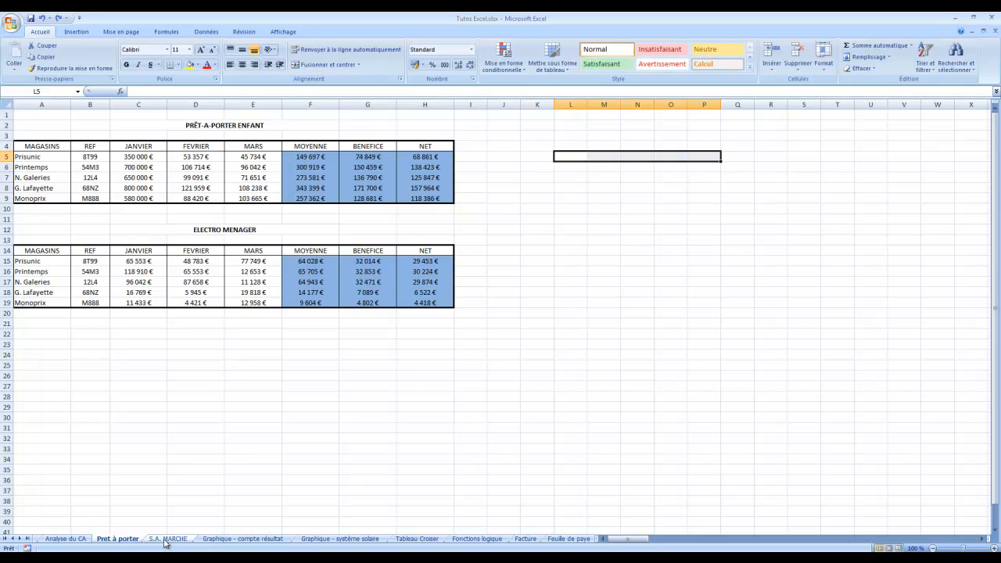
{"action": "left_click", "coordinate": [273, 559]}
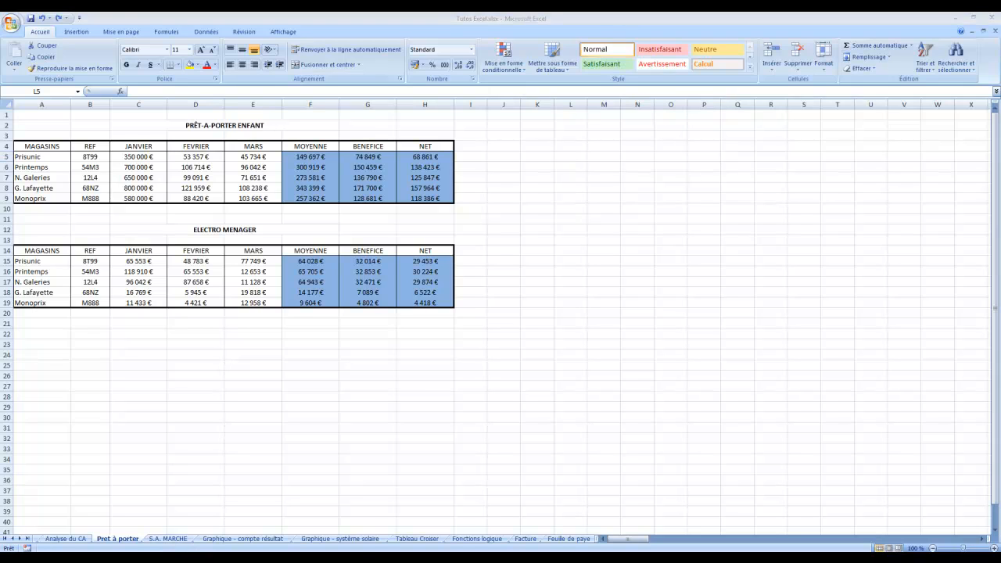
{"action": "left_click", "coordinate": [238, 527]}
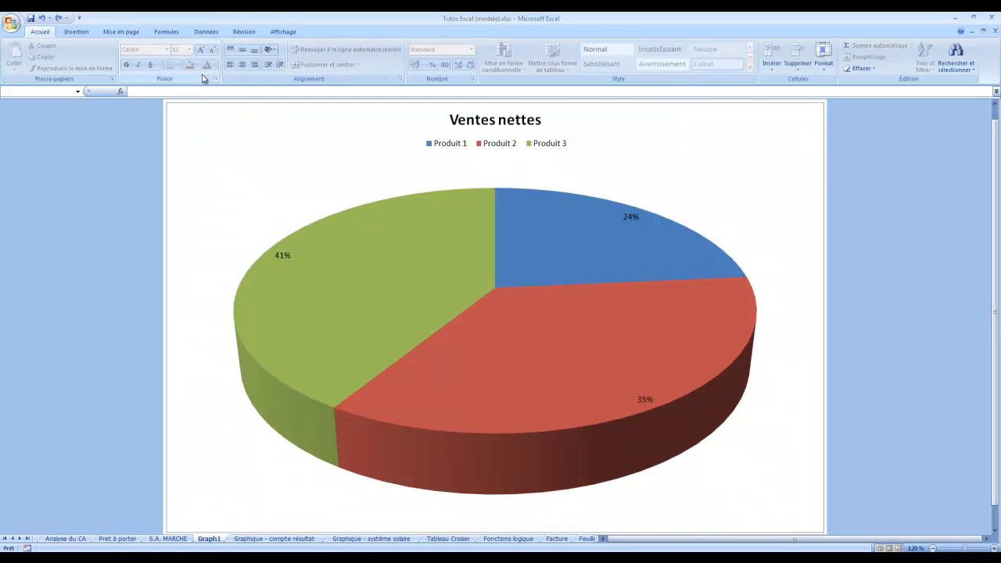
Move the chart from Graph1 into the Graphique - compte résultat sheet as an embedded object
{"action": "right_click", "coordinate": [226, 133]}
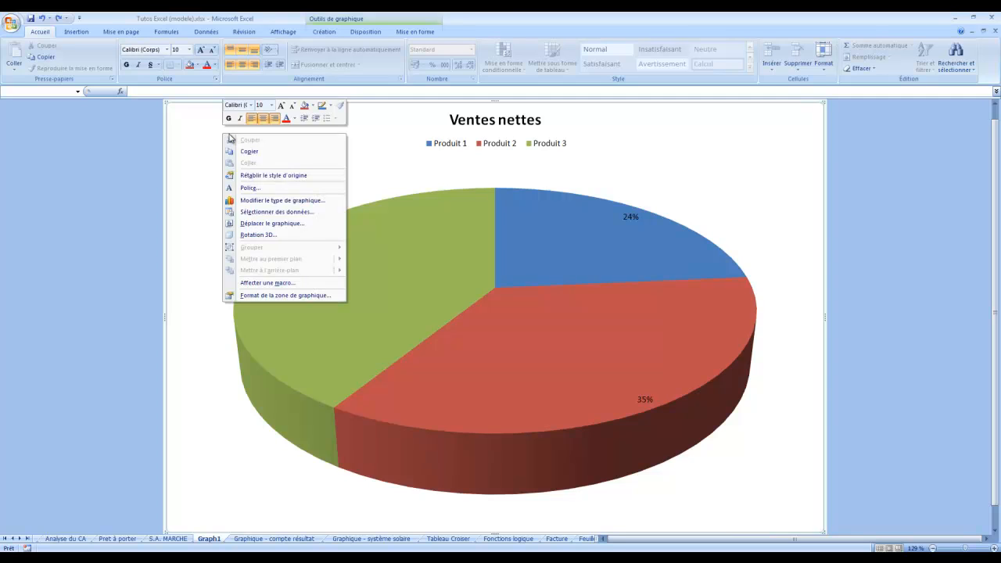
{"action": "left_click", "coordinate": [297, 225]}
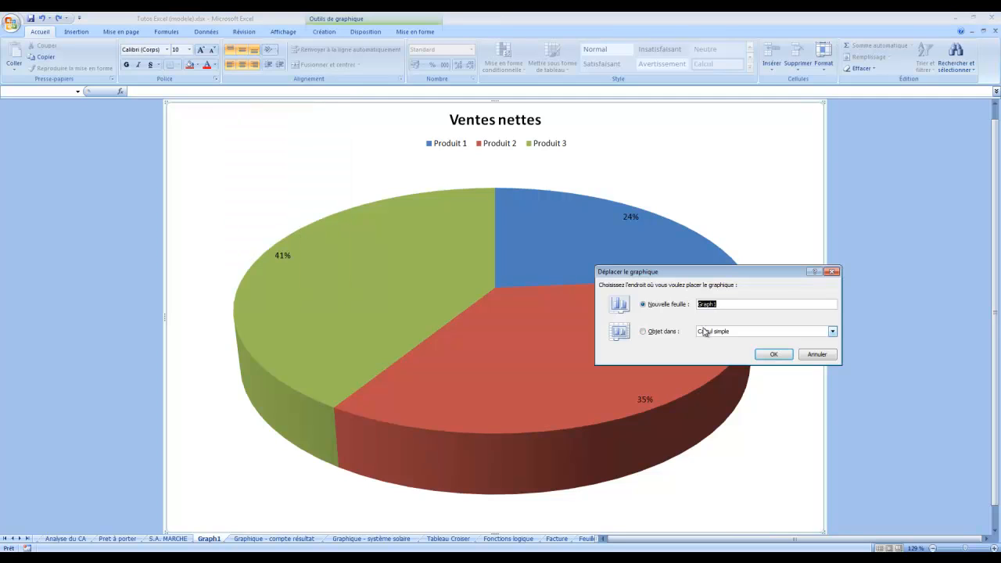
{"action": "left_click", "coordinate": [666, 334]}
{"action": "left_click", "coordinate": [833, 331]}
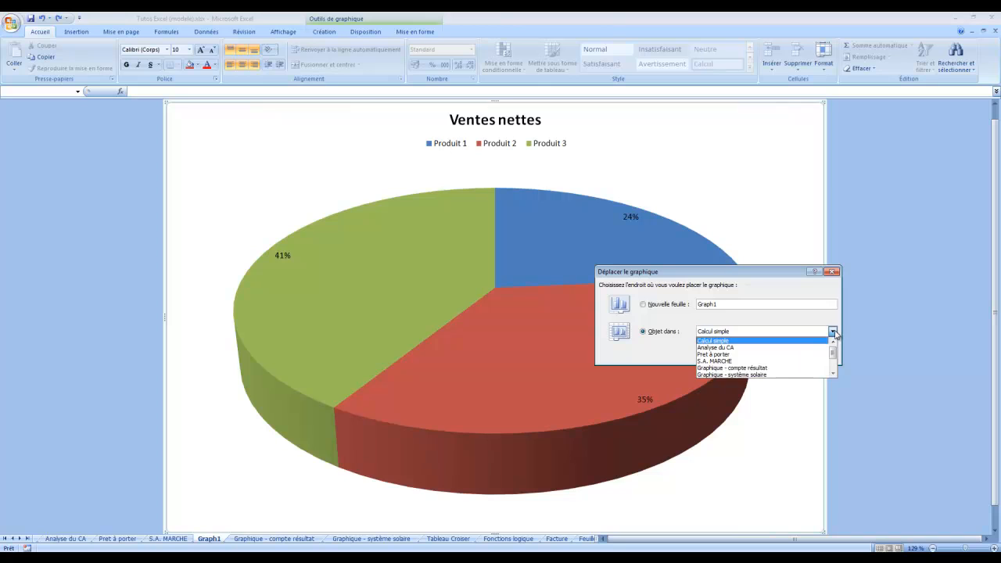
{"action": "left_click", "coordinate": [718, 368]}
{"action": "left_click", "coordinate": [768, 355]}
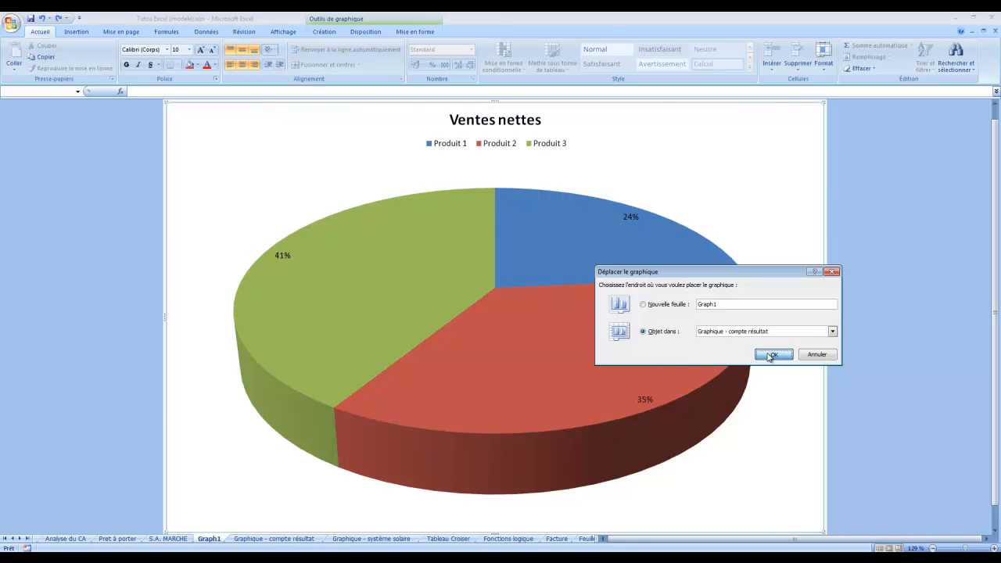
Place the chart beside the data table and enlarge it to cover about G3 to Q22
{"action": "left_click_drag", "start_coordinate": [452, 250], "coordinate": [349, 132]}
{"action": "left_click_drag", "start_coordinate": [535, 283], "coordinate": [640, 332]}
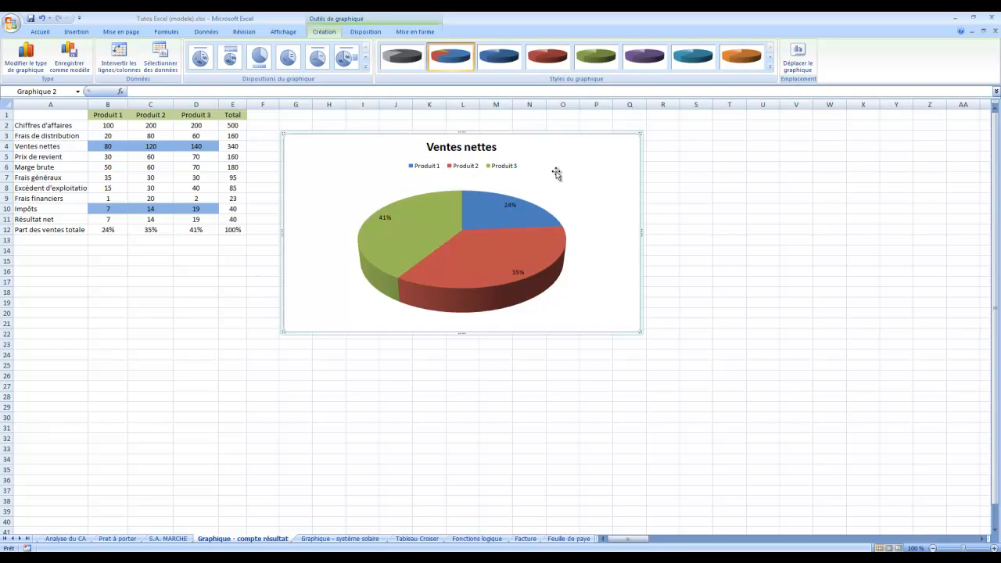
{"action": "left_click", "coordinate": [170, 304]}
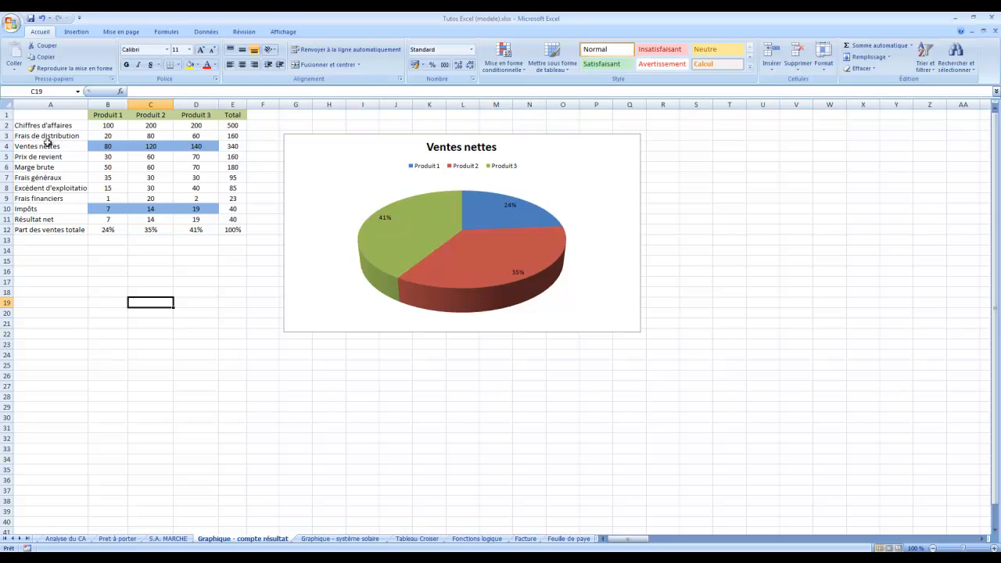
Change the Ventes nettes pie chart to a clustered 3D cylinder chart from the Histogramme category
{"action": "left_click", "coordinate": [305, 188]}
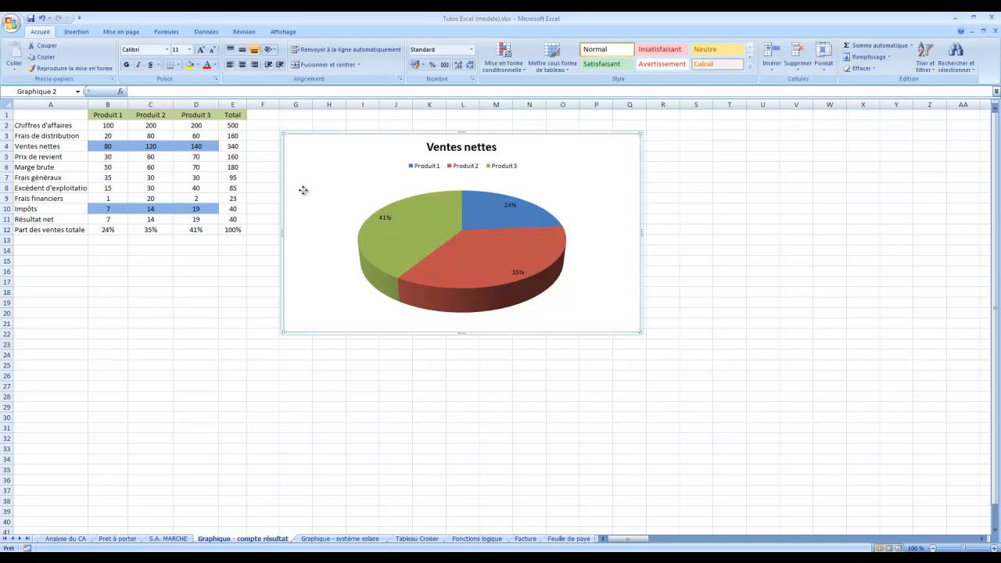
{"action": "left_click", "coordinate": [324, 32]}
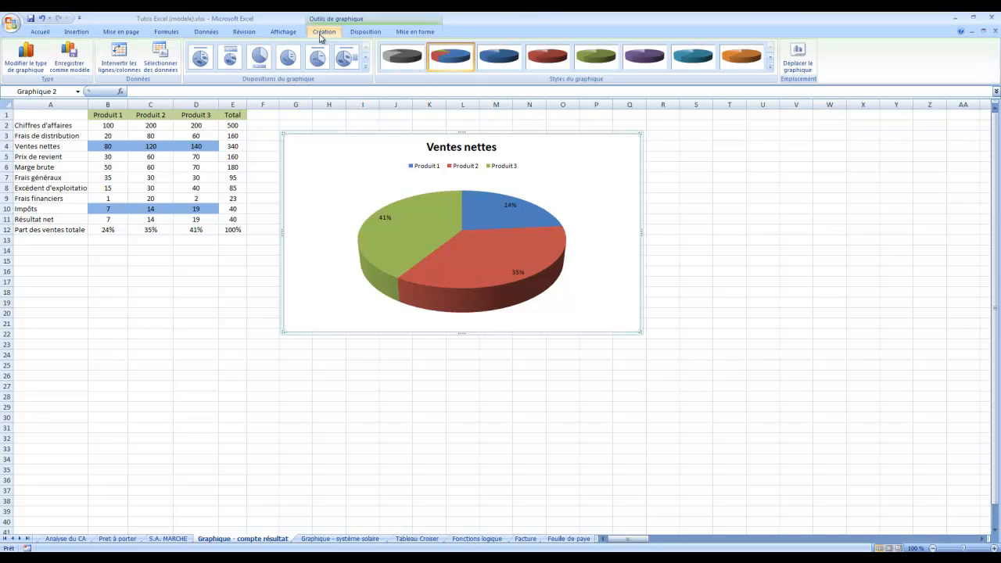
{"action": "left_click", "coordinate": [26, 60]}
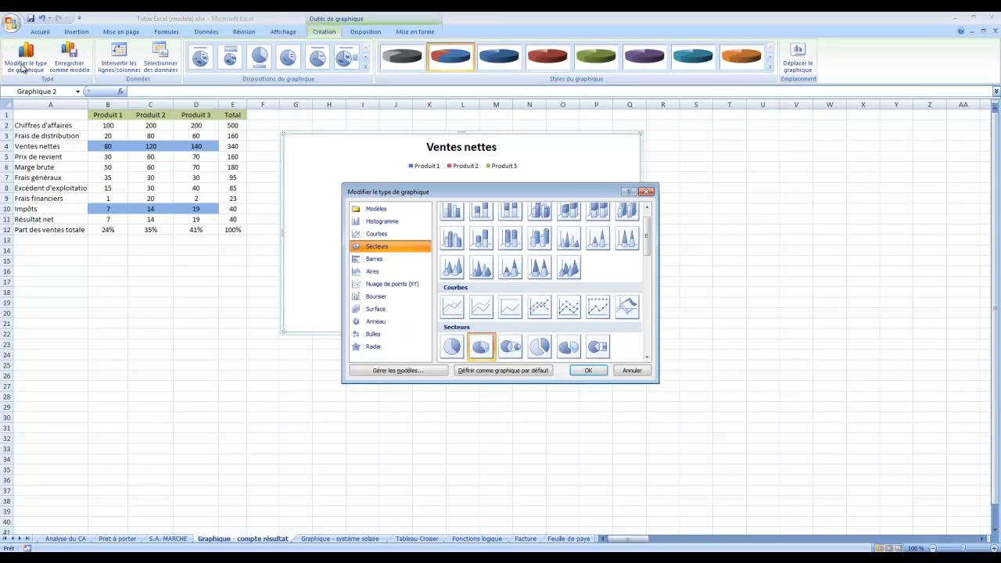
{"action": "left_click_drag", "start_coordinate": [505, 192], "coordinate": [806, 194]}
{"action": "left_click", "coordinate": [756, 246]}
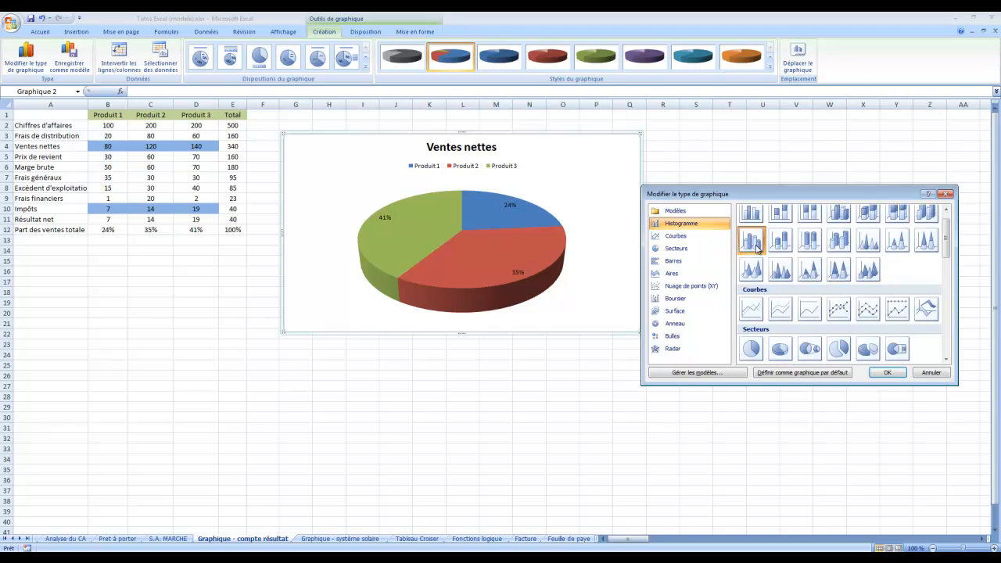
{"action": "left_click", "coordinate": [886, 373]}
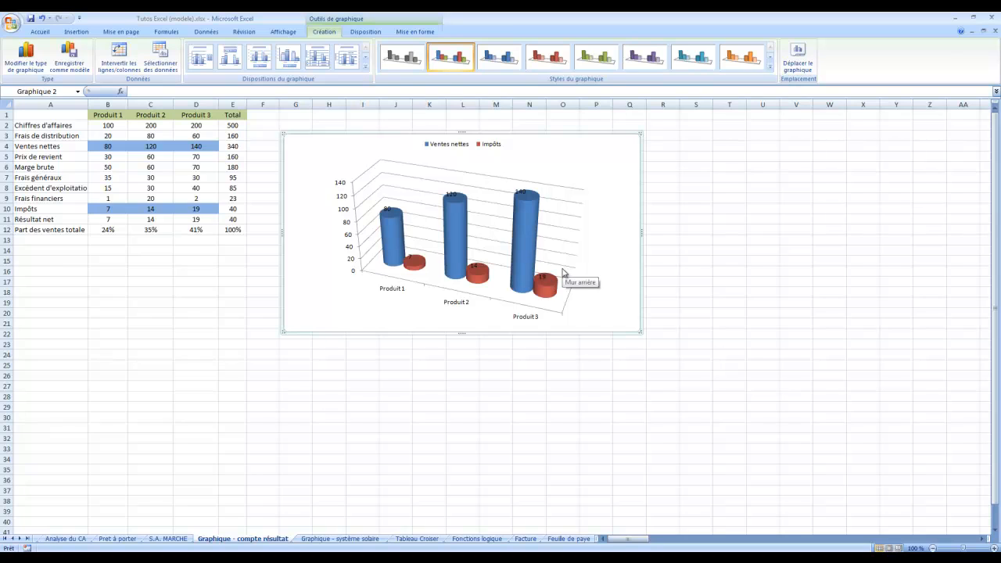
Undo the change of chart type to cylinders
{"action": "right_click", "coordinate": [421, 284]}
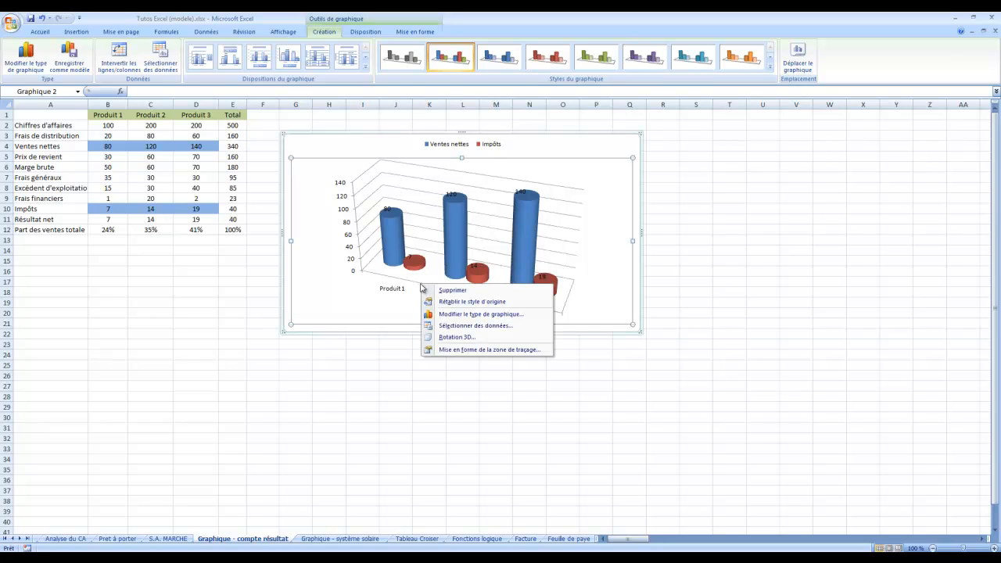
{"action": "left_click", "coordinate": [572, 151]}
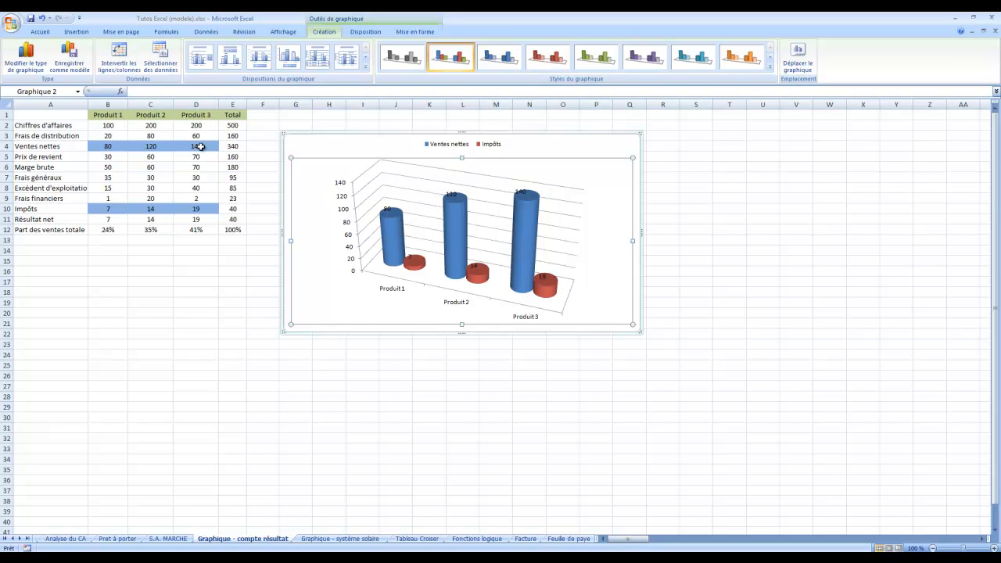
{"action": "left_click", "coordinate": [43, 19]}
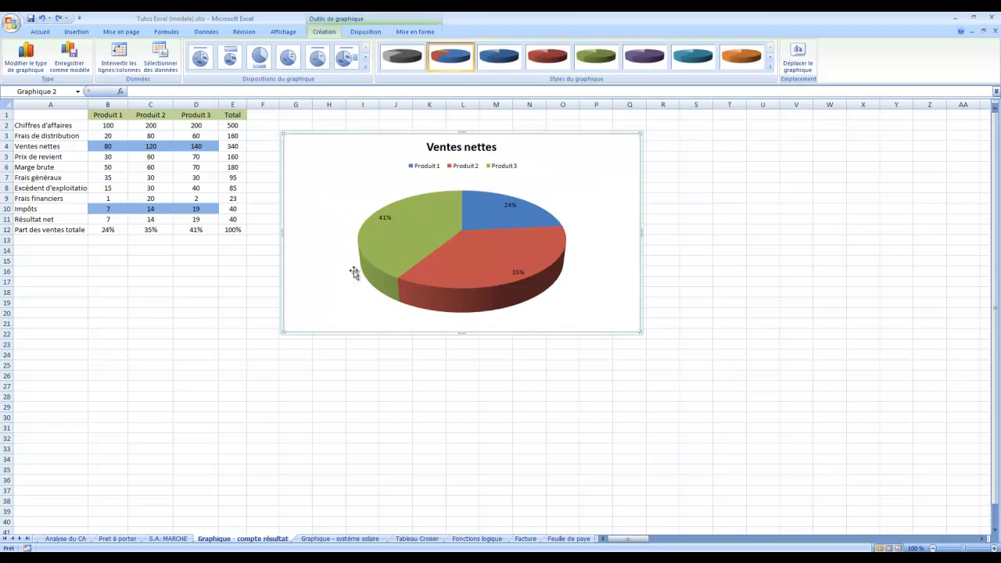
Apply the pie layout with the title, percentages on the slices and the legend to the right of the pie
{"action": "right_click", "coordinate": [600, 325]}
{"action": "key", "text": "Escape"}
{"action": "right_click", "coordinate": [599, 239]}
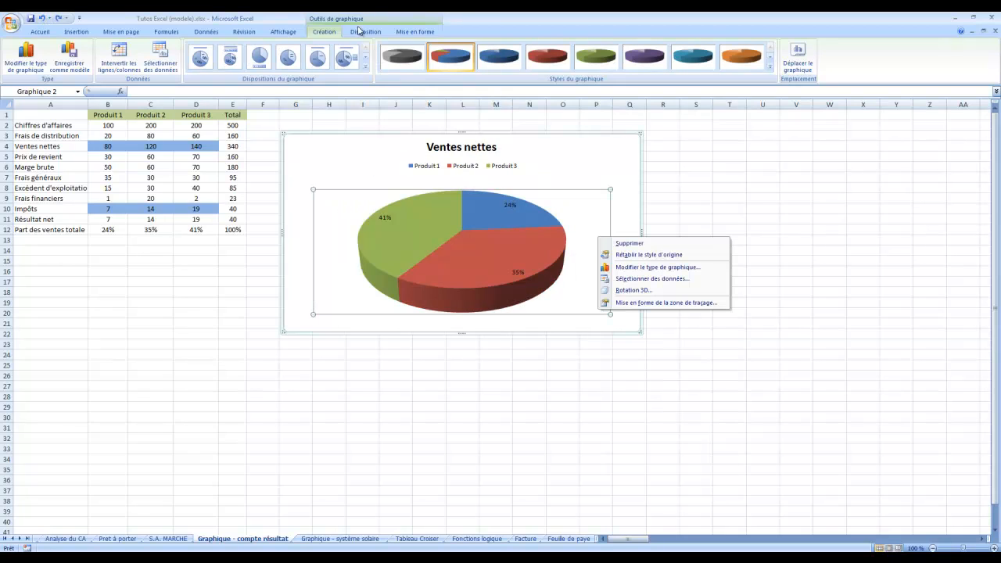
{"action": "left_click", "coordinate": [365, 68]}
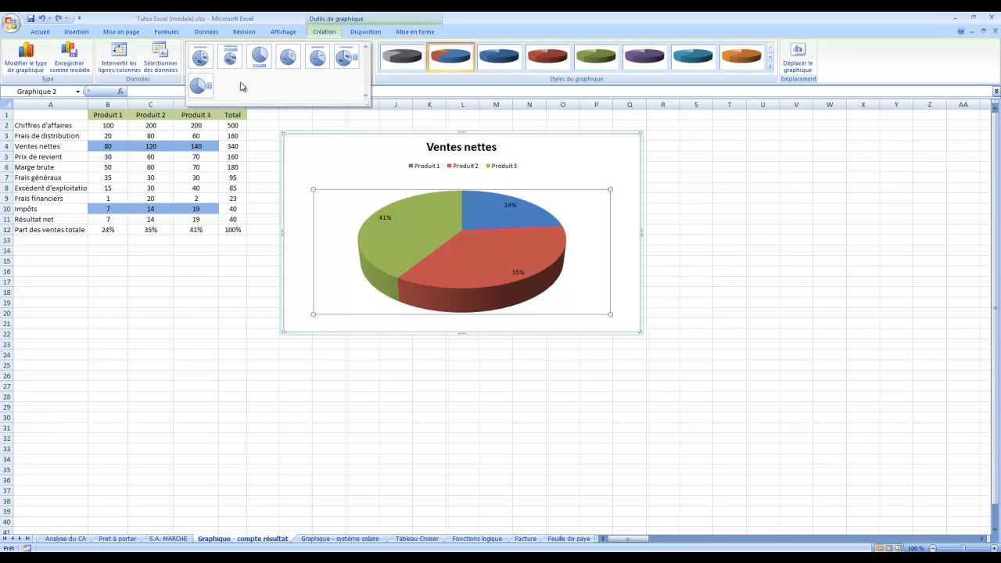
{"action": "left_click", "coordinate": [347, 58]}
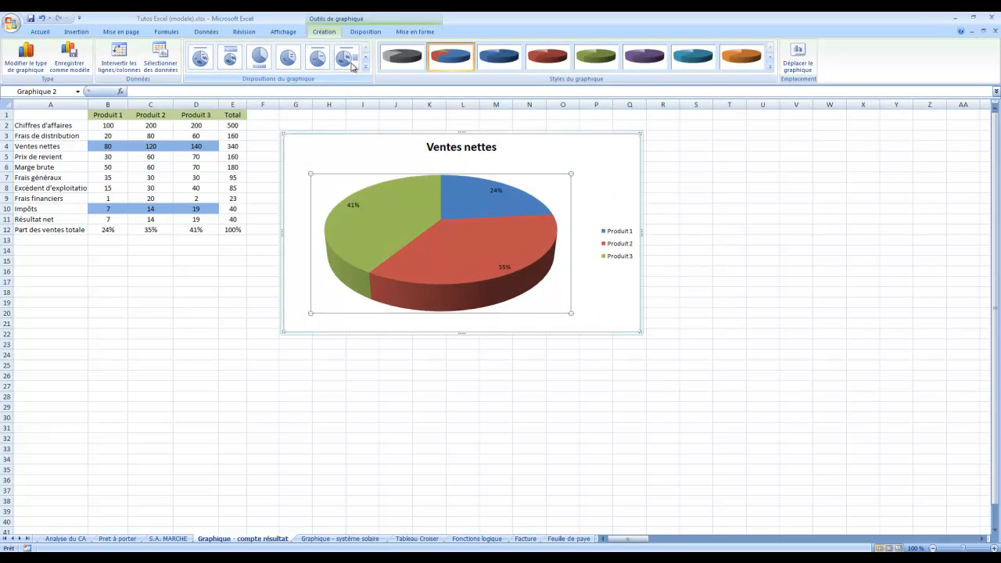
{"action": "right_click", "coordinate": [587, 315]}
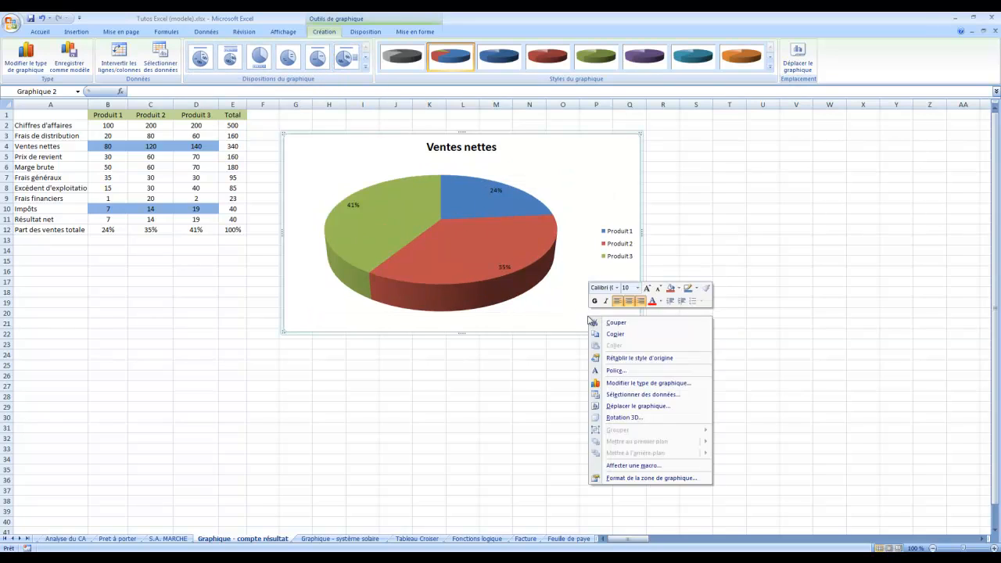
{"action": "left_click", "coordinate": [473, 310]}
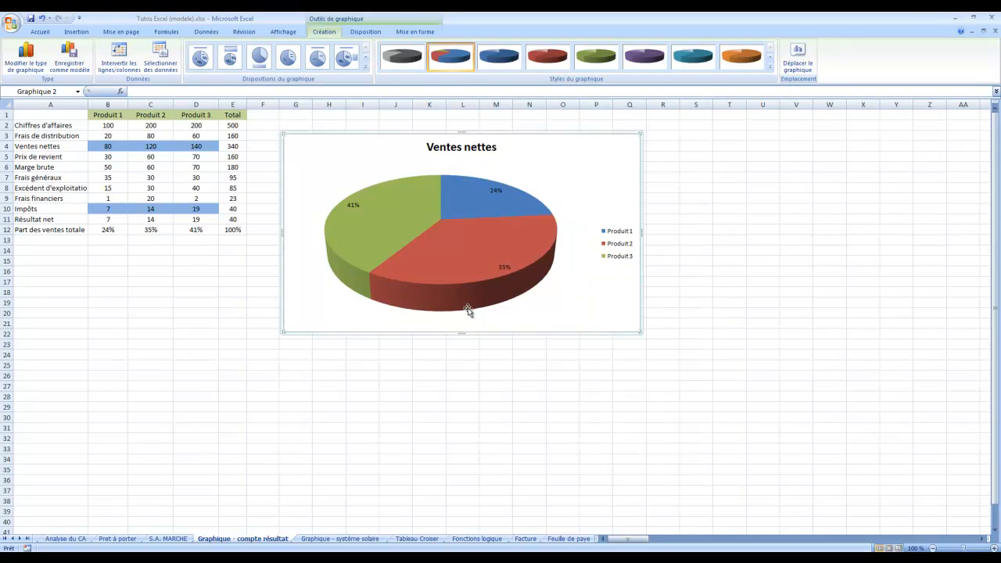
Move the Produit 2 percentage label further inside its slice, closer to the middle of the pie
{"action": "left_click", "coordinate": [503, 267]}
{"action": "left_click_drag", "start_coordinate": [503, 267], "coordinate": [556, 299]}
{"action": "left_click_drag", "start_coordinate": [556, 301], "coordinate": [472, 257]}
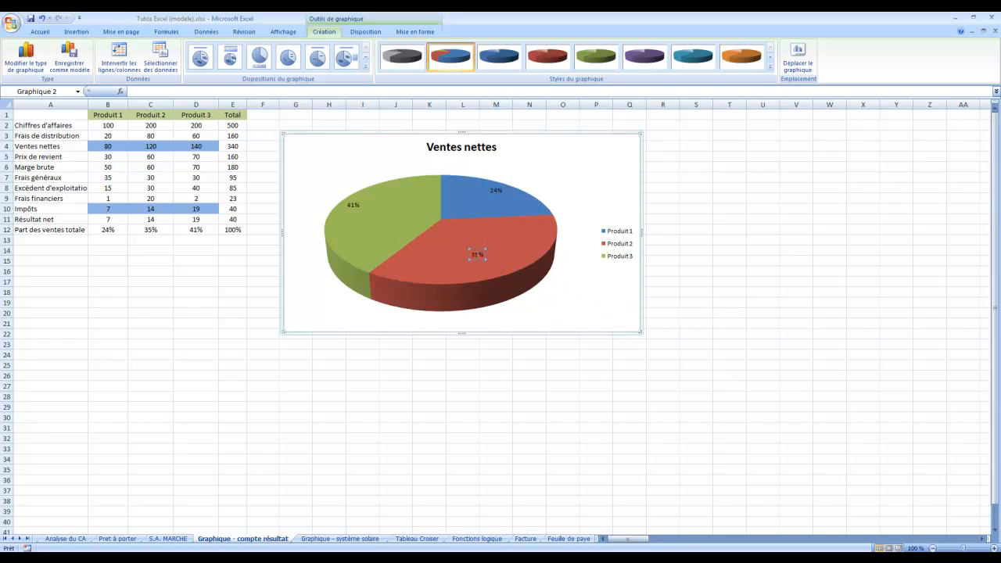
{"action": "left_click", "coordinate": [479, 148]}
{"action": "double_click", "coordinate": [480, 147]}
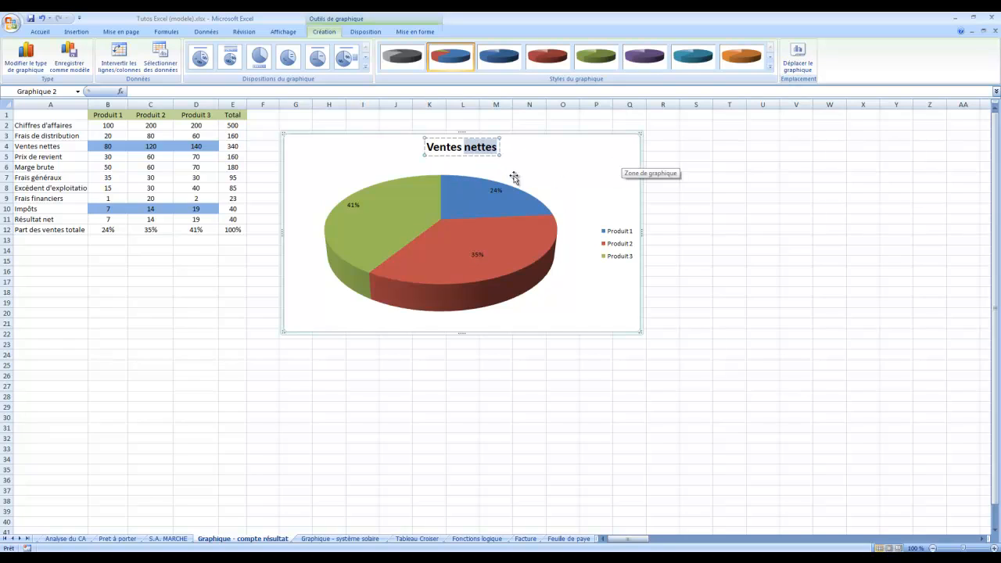
{"action": "left_click", "coordinate": [568, 178]}
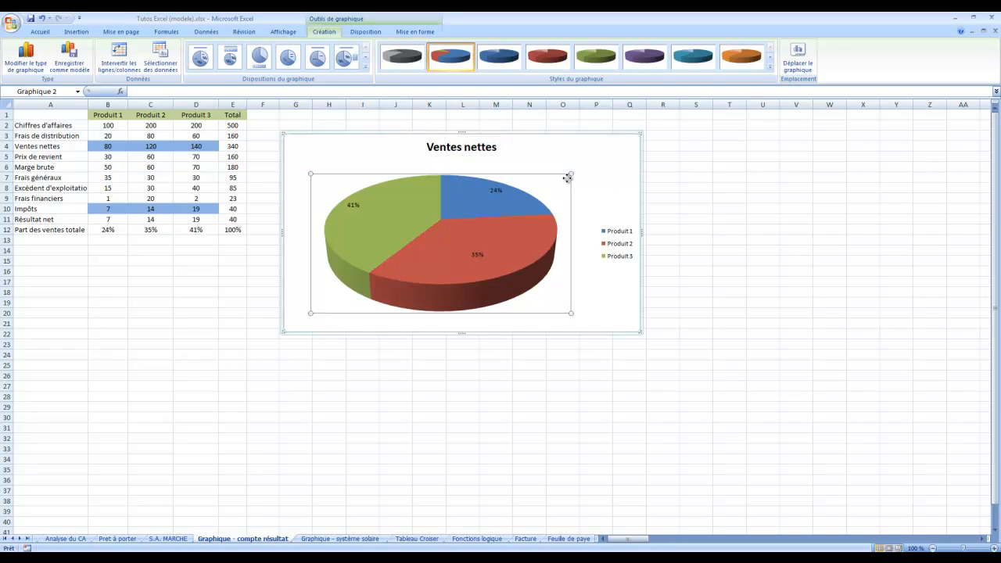
{"action": "left_click", "coordinate": [624, 234]}
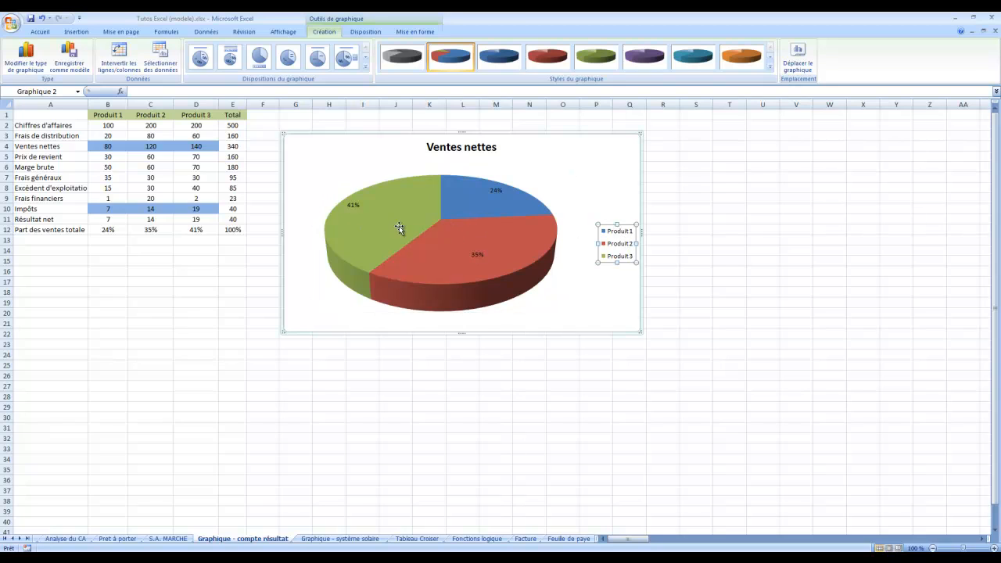
Enter 200 as the Produit 1 value of Ventes nettes in B4 and undo the entry
{"action": "left_click", "coordinate": [114, 148]}
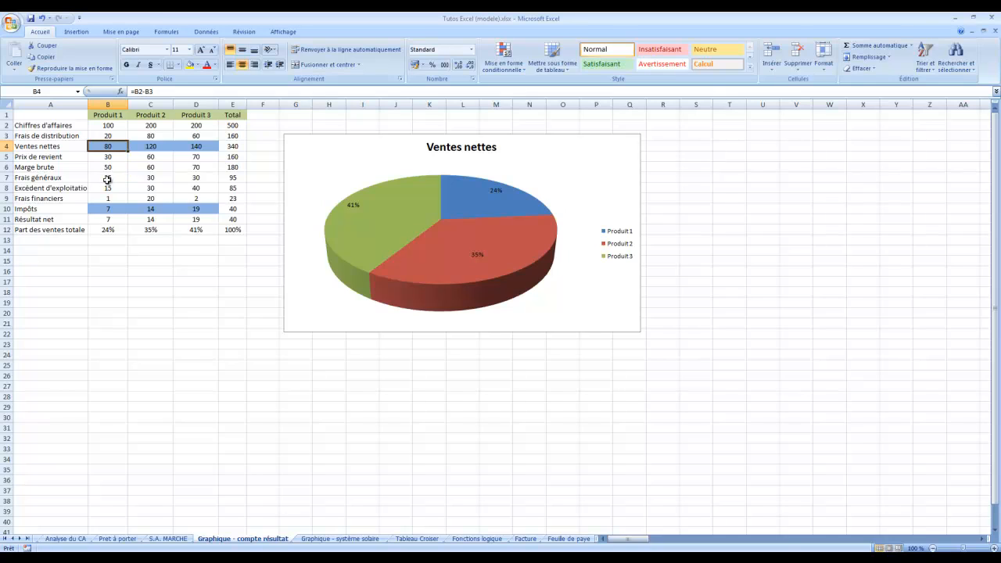
{"action": "type", "text": "2"}
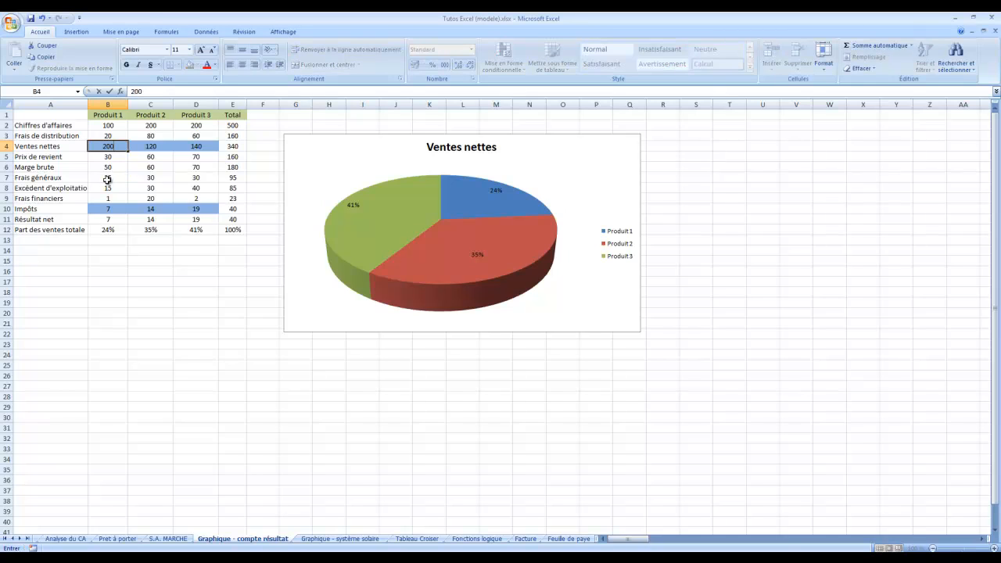
{"action": "type", "text": "00"}
{"action": "key", "text": "Return"}
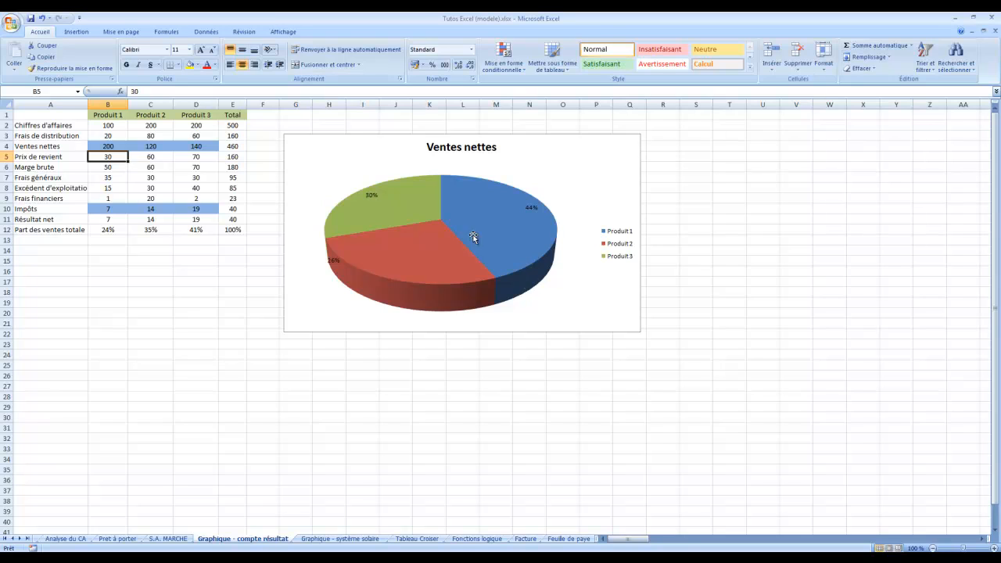
{"action": "left_click", "coordinate": [45, 19]}
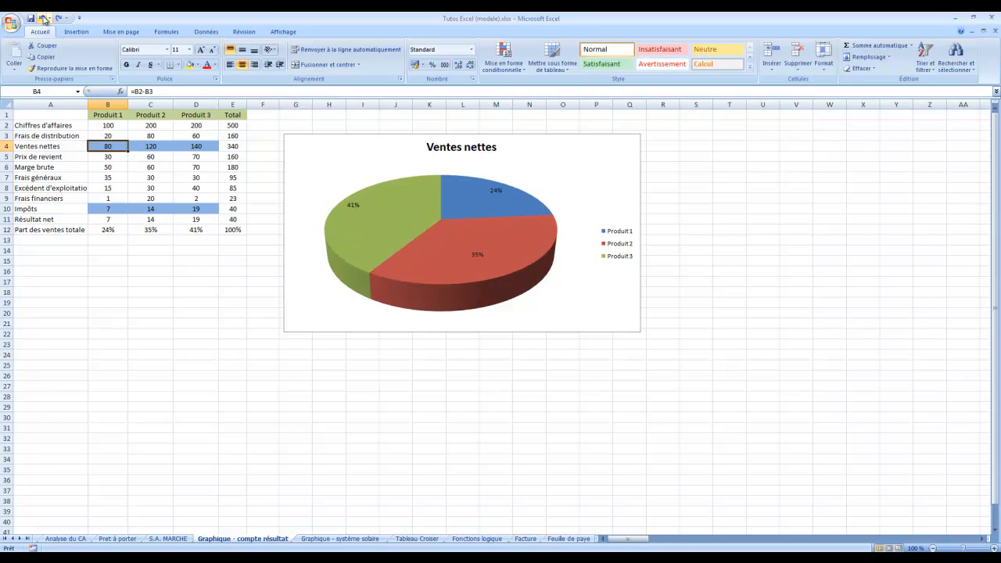
Try the Centre and Bord intérieur positions for the data labels of the Ventes nettes pie
{"action": "left_click", "coordinate": [362, 255]}
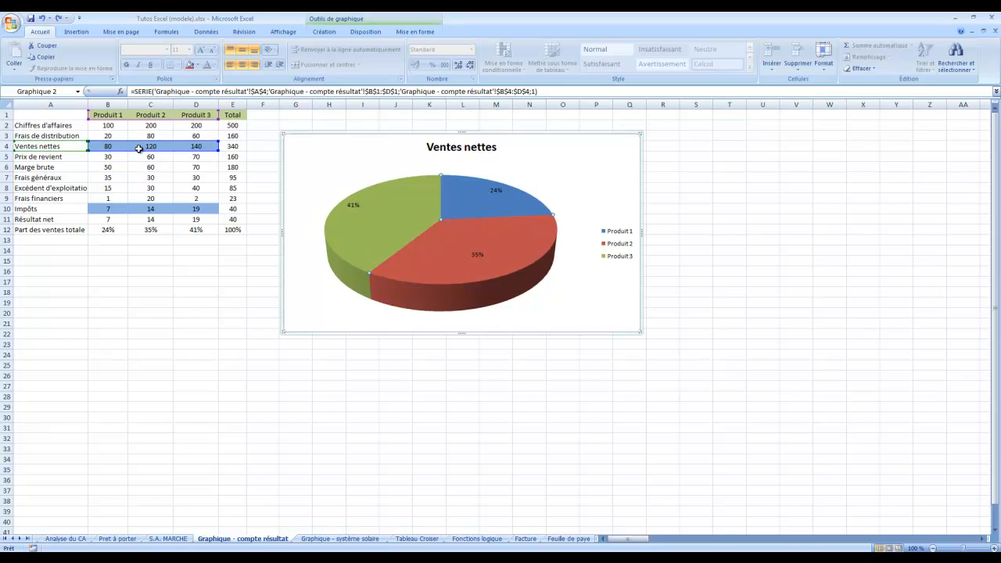
{"action": "left_click", "coordinate": [365, 32]}
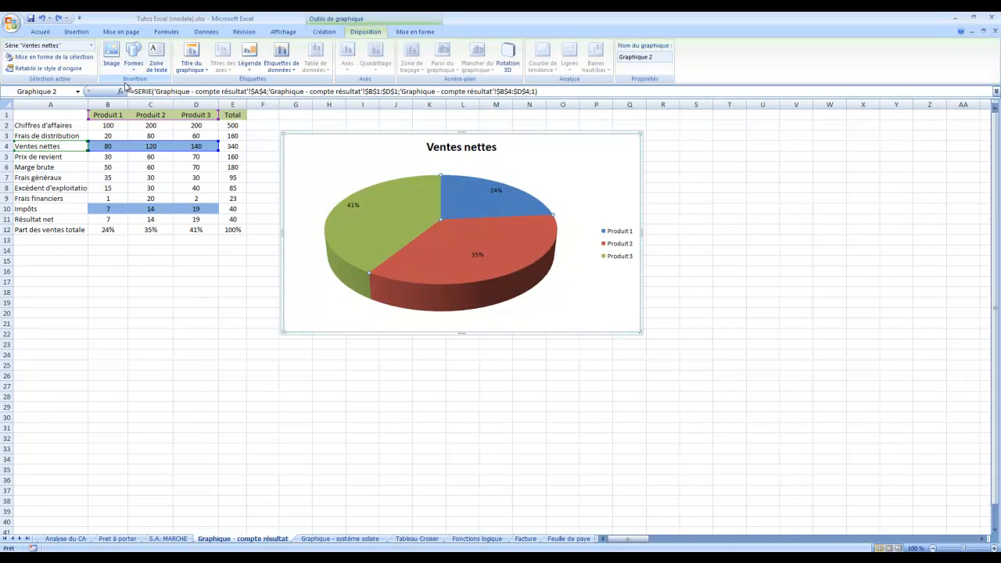
{"action": "left_click", "coordinate": [292, 74]}
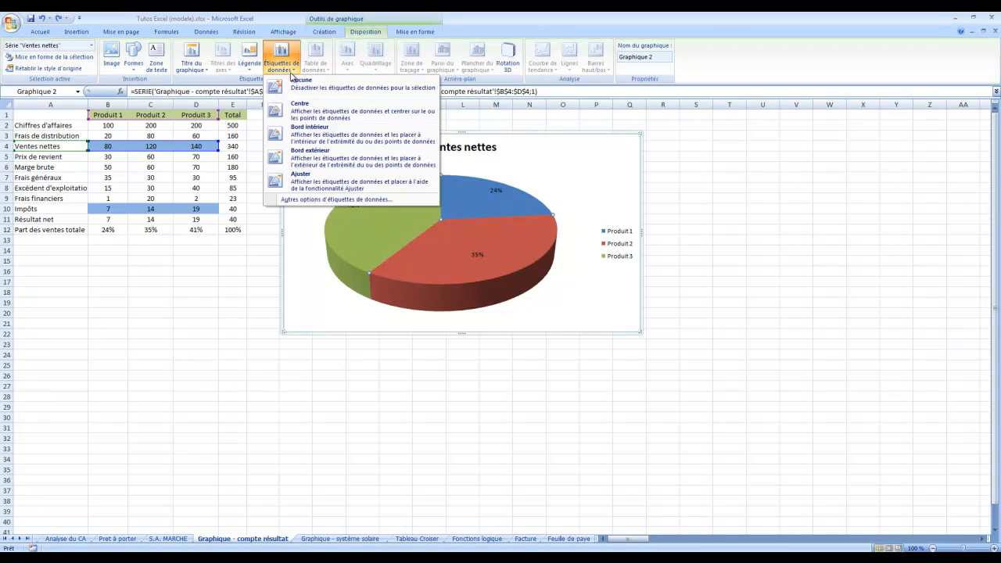
{"action": "left_click", "coordinate": [312, 113]}
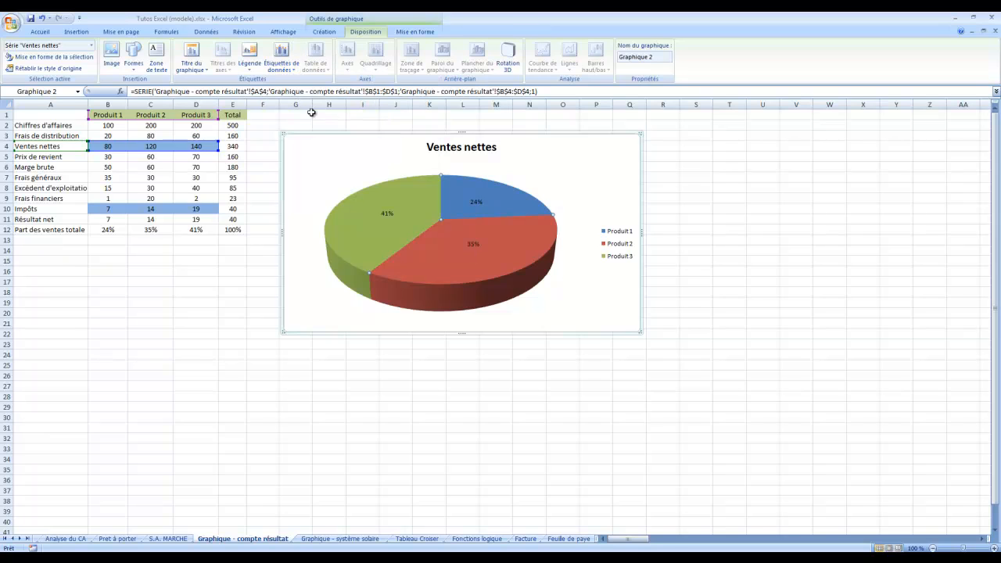
{"action": "left_click", "coordinate": [283, 58]}
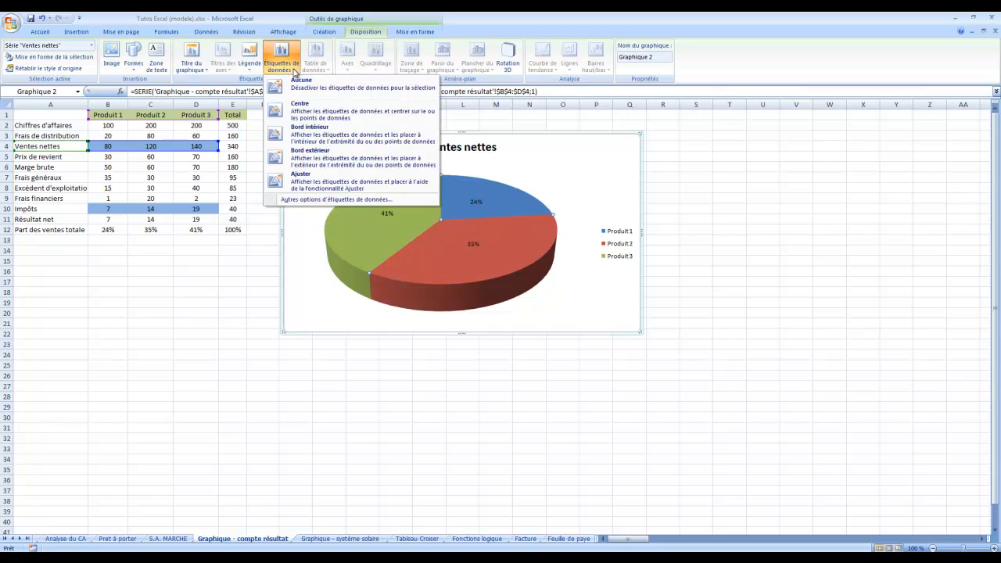
{"action": "left_click", "coordinate": [329, 137]}
Position the pie's data labels with the Ajuster option and look at the legend placement options
{"action": "left_click", "coordinate": [283, 59]}
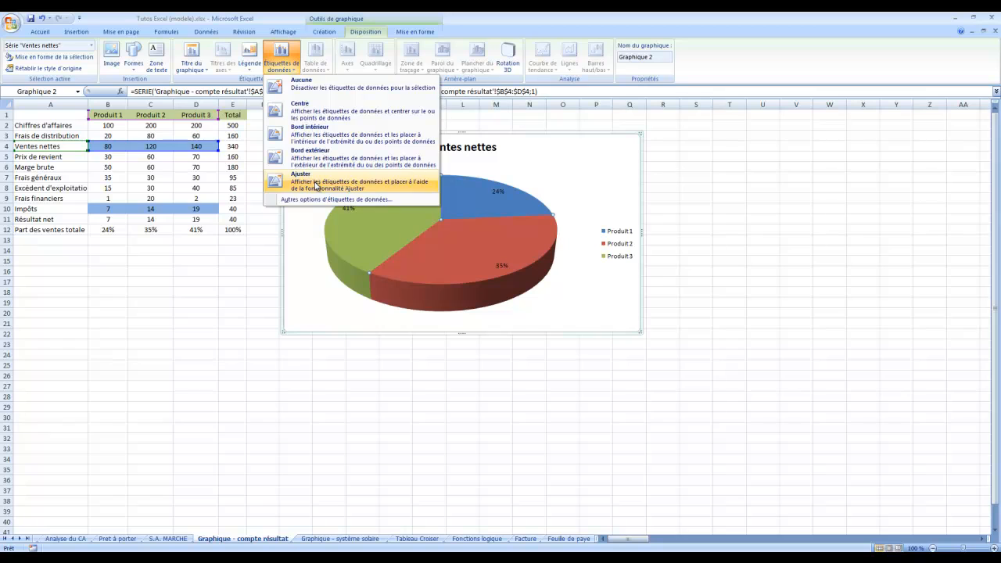
{"action": "left_click", "coordinate": [317, 185]}
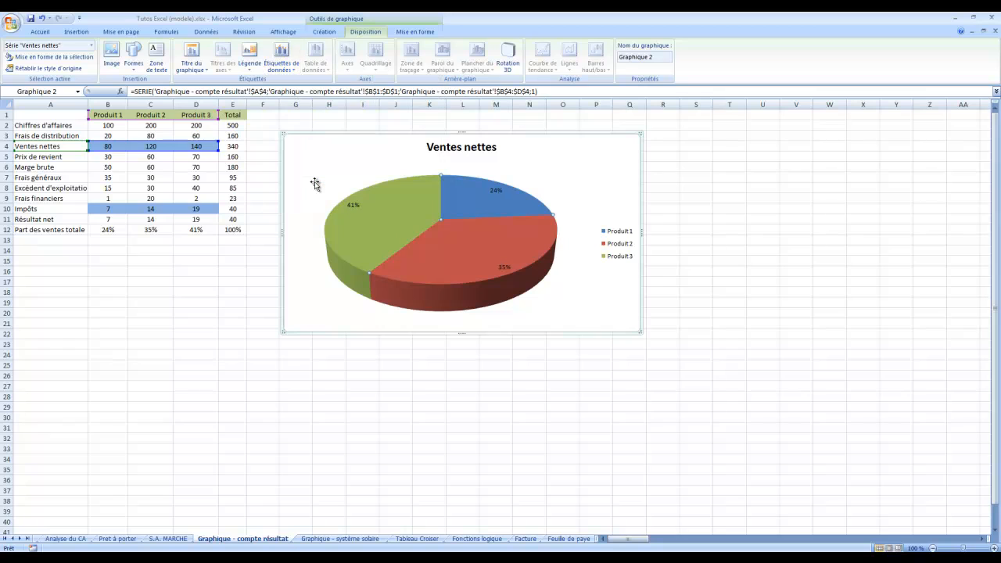
{"action": "left_click", "coordinate": [250, 61]}
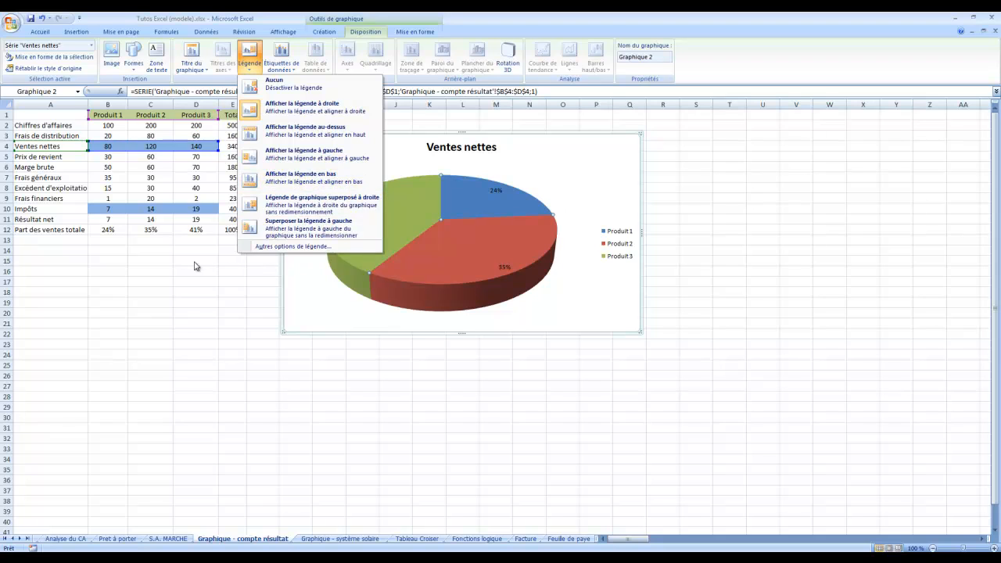
Bring up the chart's 3D rotation settings beside the pie and raise the Y rotation to 80°
{"action": "left_click", "coordinate": [509, 61]}
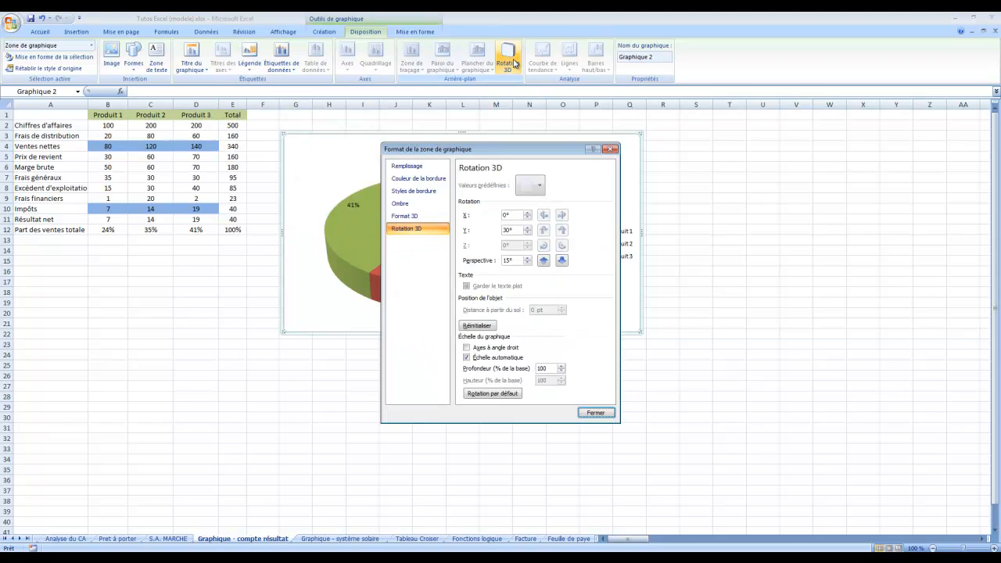
{"action": "left_click_drag", "start_coordinate": [513, 149], "coordinate": [817, 150]}
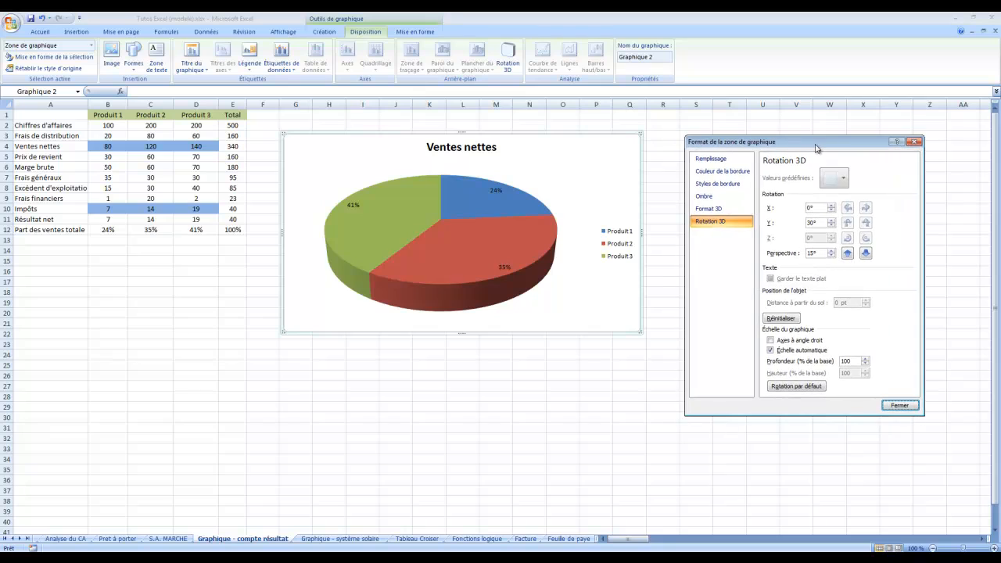
{"action": "left_click", "coordinate": [833, 223]}
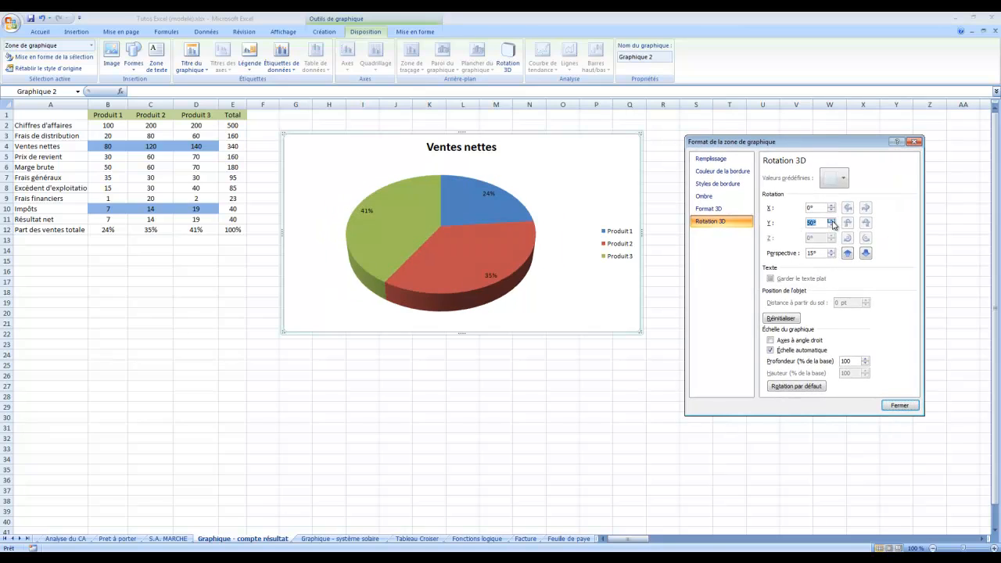
{"action": "left_click", "coordinate": [833, 223]}
{"action": "left_click", "coordinate": [833, 223]}
{"action": "left_click", "coordinate": [833, 223]}
{"action": "left_click", "coordinate": [833, 223]}
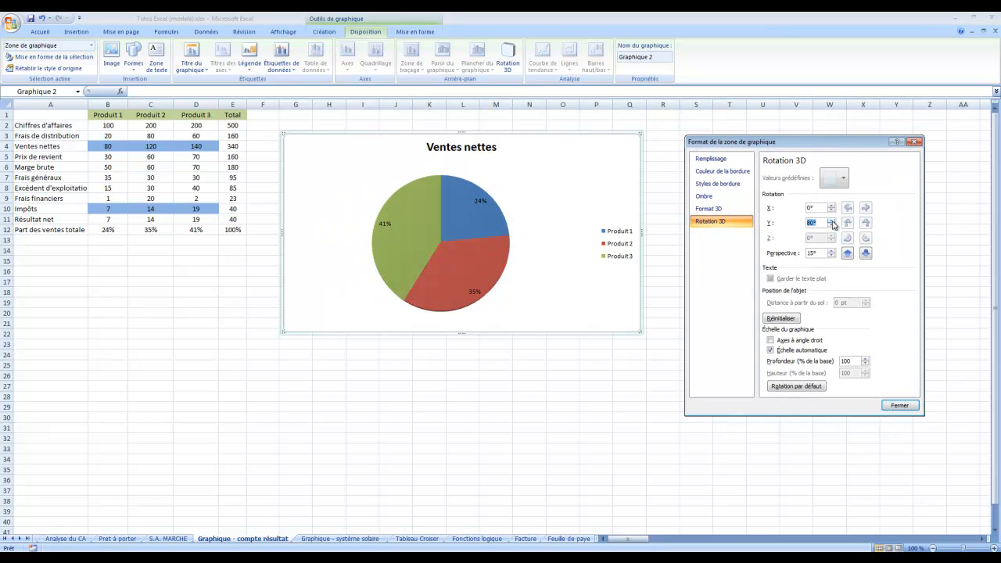
Lower the chart's Y rotation back to 30°
{"action": "left_click", "coordinate": [832, 227]}
{"action": "left_click", "coordinate": [831, 226]}
{"action": "left_click", "coordinate": [832, 227]}
{"action": "left_click", "coordinate": [831, 226]}
{"action": "left_click", "coordinate": [832, 226]}
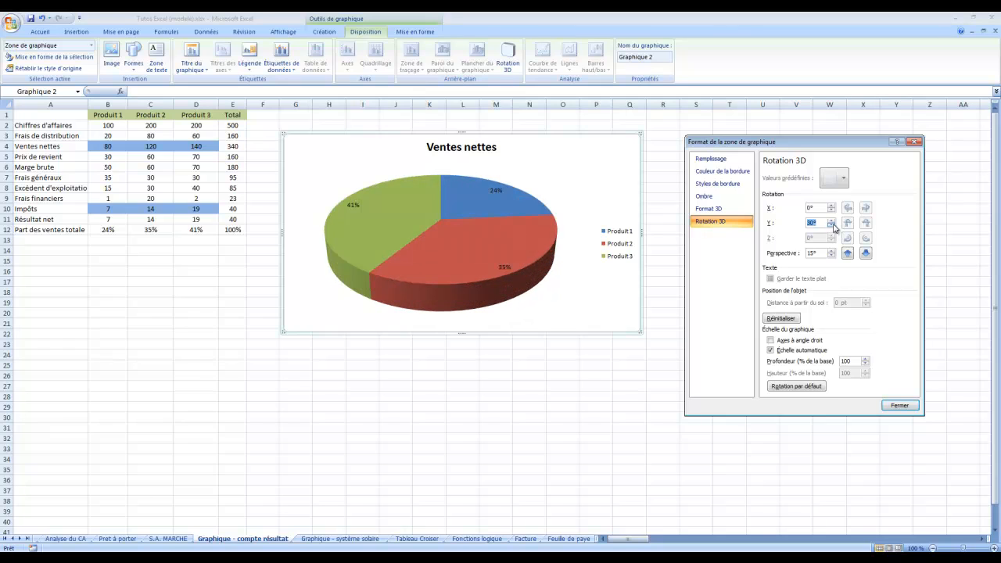
Reduce the chart's 3D perspective to 0,1°
{"action": "left_click", "coordinate": [850, 255]}
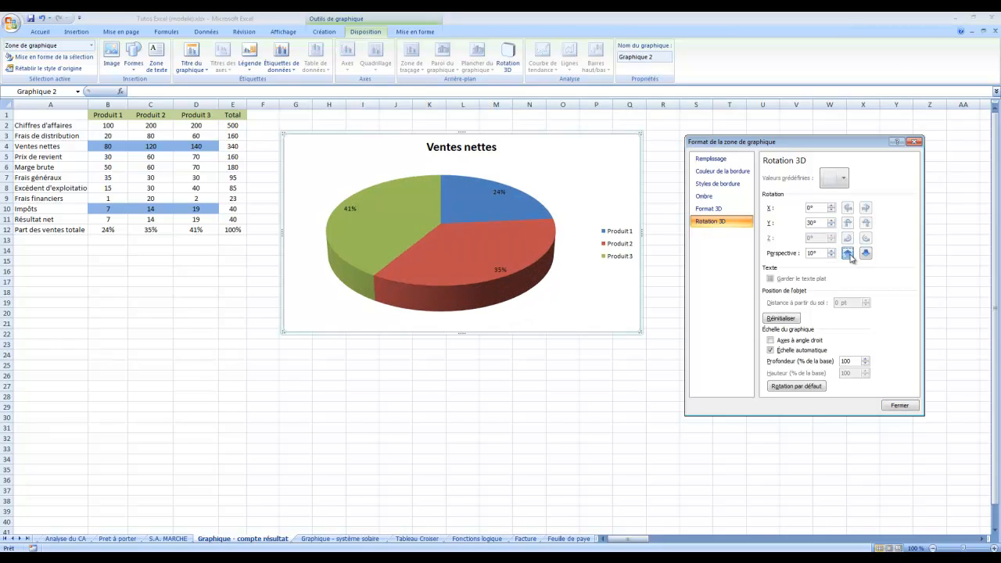
{"action": "left_click", "coordinate": [851, 256]}
{"action": "left_click", "coordinate": [850, 256]}
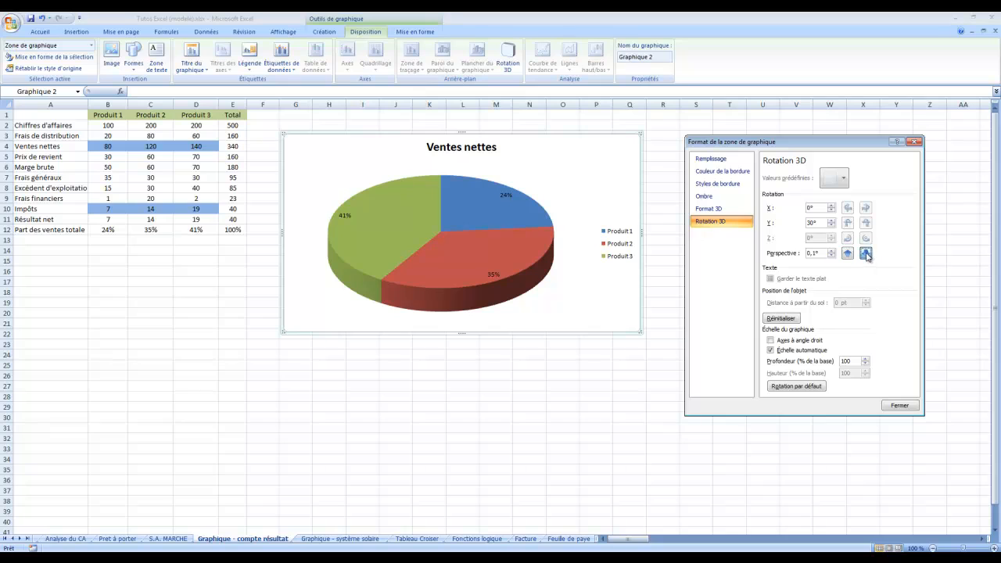
Increase the chart's 3D perspective to 15,1°
{"action": "left_click", "coordinate": [867, 255]}
{"action": "left_click", "coordinate": [867, 255]}
{"action": "left_click", "coordinate": [867, 255]}
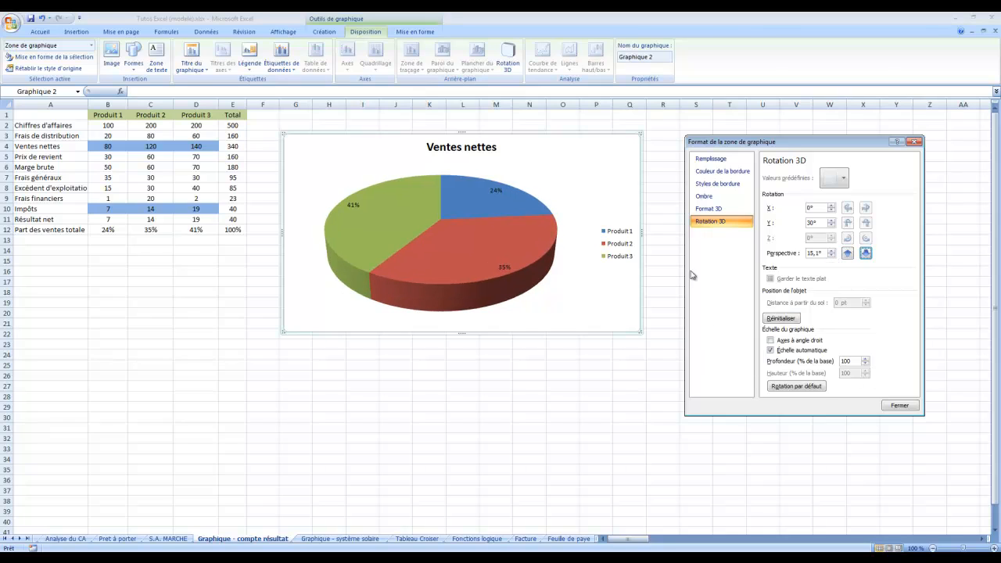
Try two bottom bevel presets on the chart area, 6 × 6 pt and 8 × 6 pt, and reset the 3D format
{"action": "left_click", "coordinate": [713, 209]}
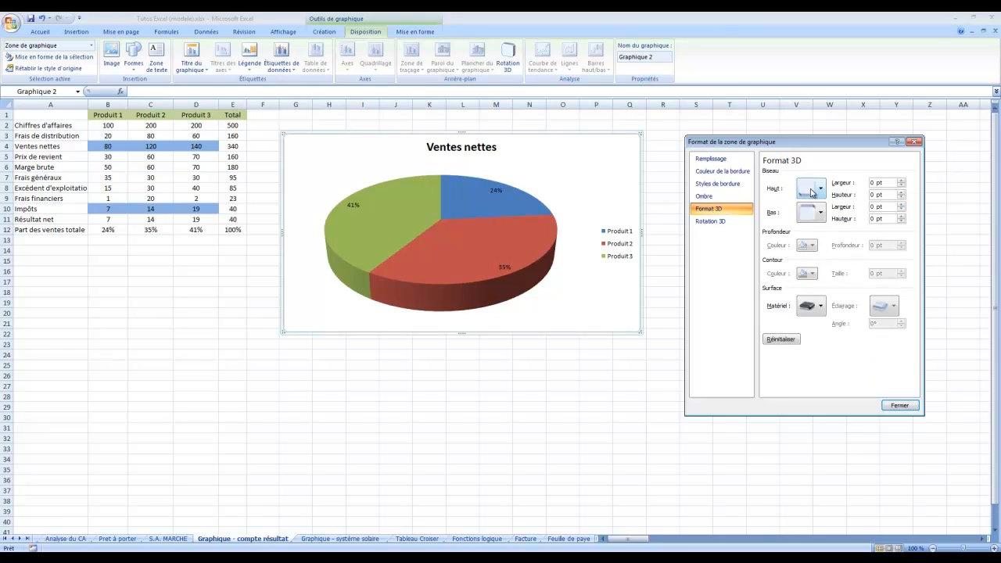
{"action": "left_click", "coordinate": [821, 215]}
{"action": "left_click", "coordinate": [811, 289]}
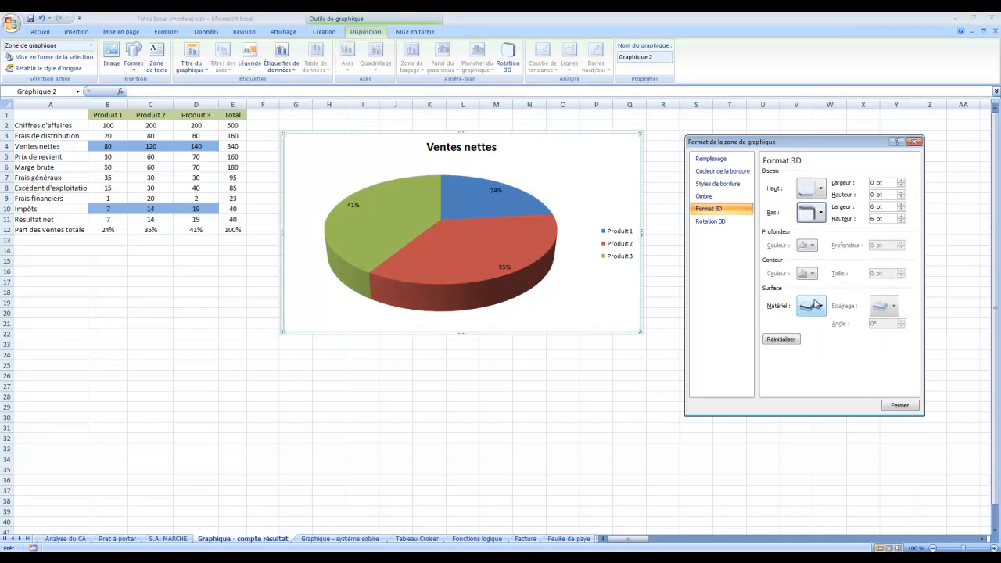
{"action": "left_click", "coordinate": [822, 215]}
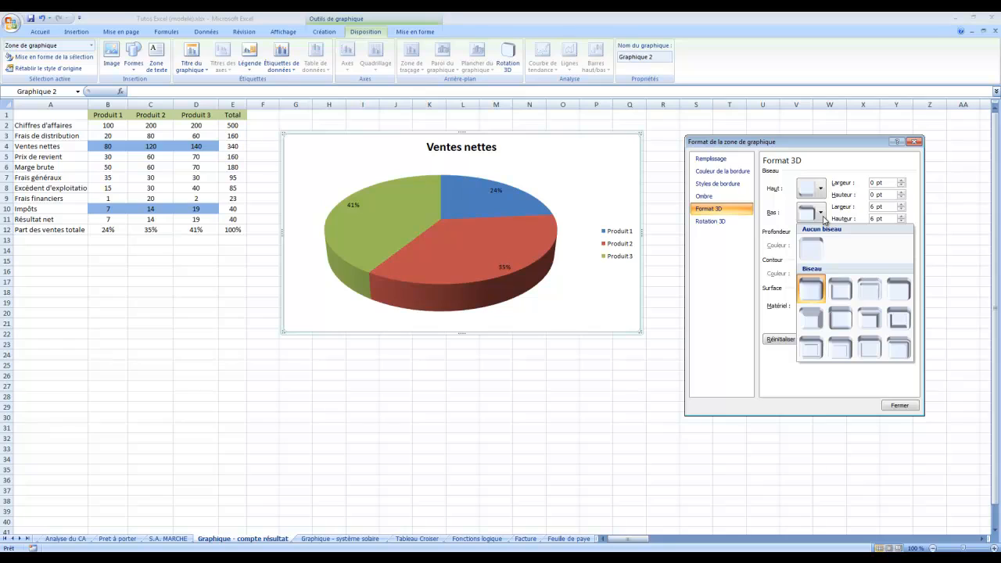
{"action": "left_click", "coordinate": [842, 353]}
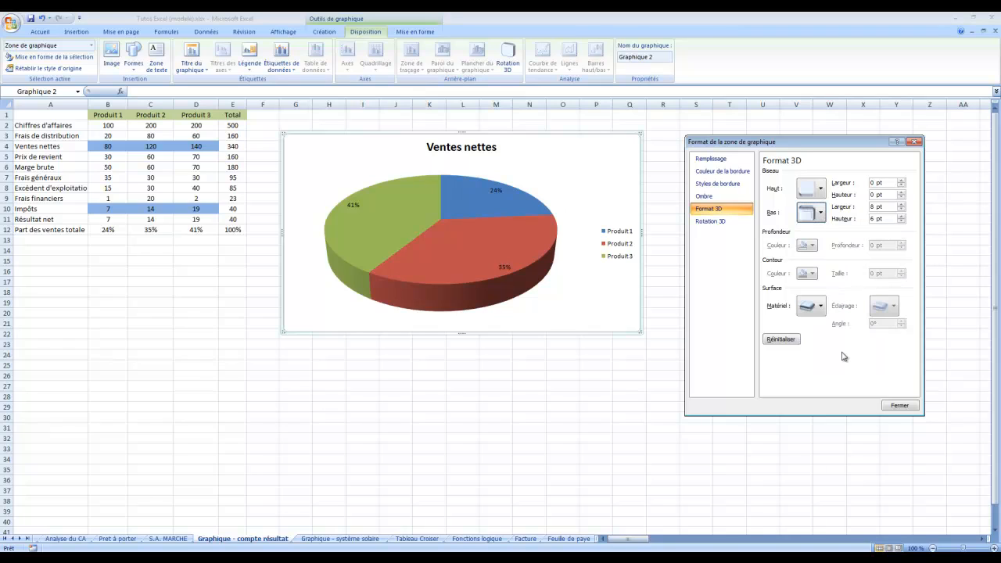
{"action": "left_click", "coordinate": [782, 340]}
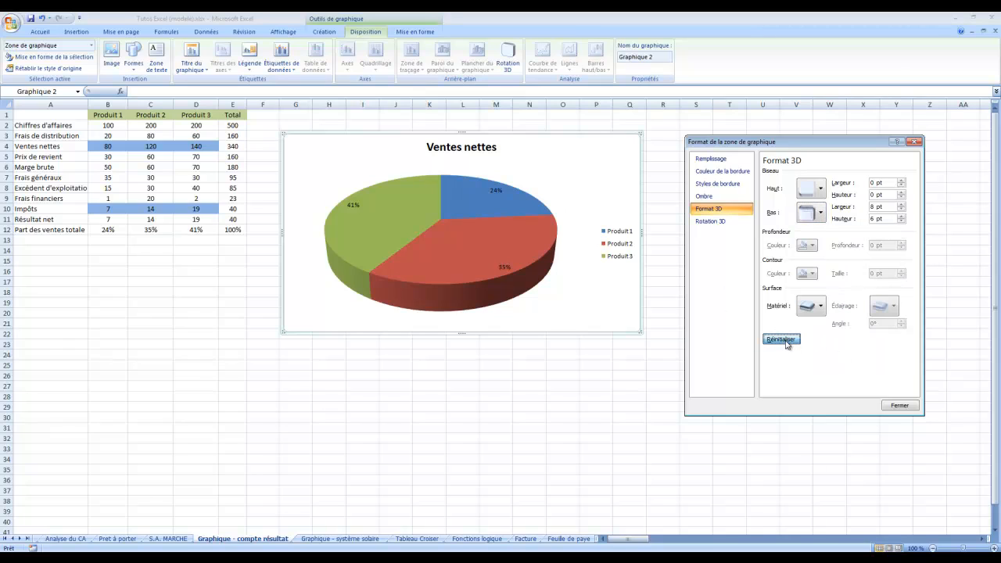
Apply the Interne shadow preset with 5 pt blur, 180° angle and 4 pt distance to the chart area and close its formatting dialog
{"action": "left_click", "coordinate": [704, 196]}
{"action": "left_click", "coordinate": [835, 174]}
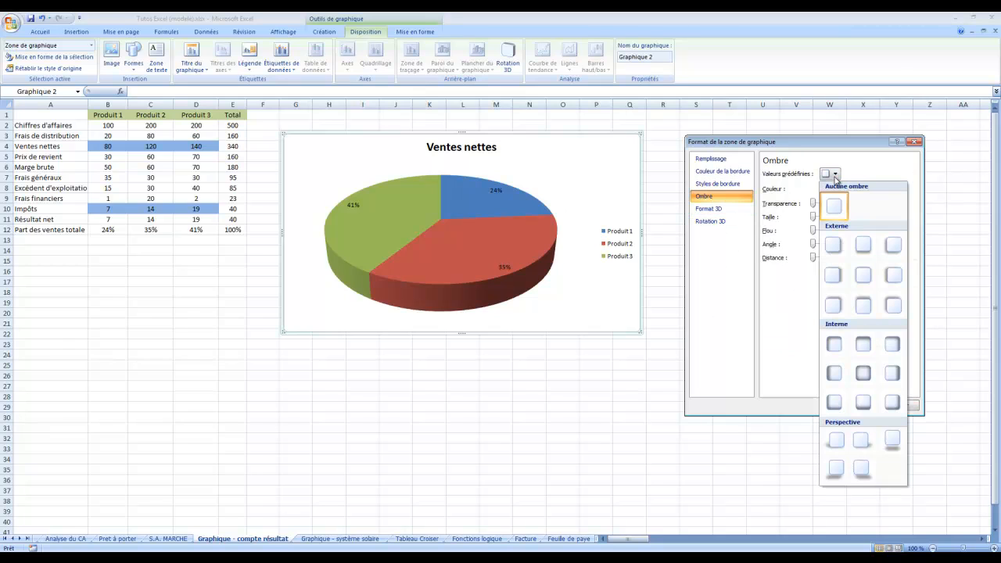
{"action": "left_click", "coordinate": [840, 375]}
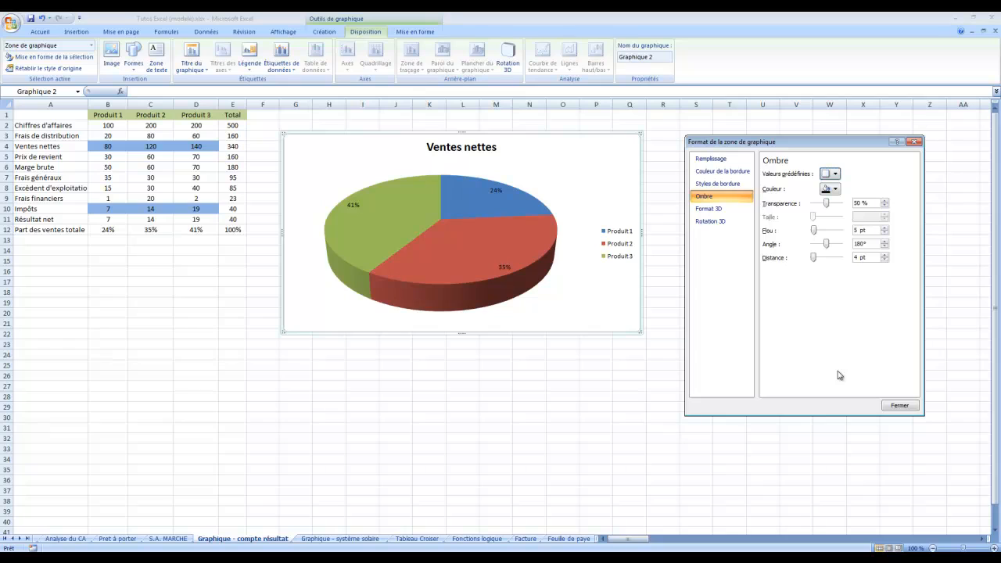
{"action": "left_click", "coordinate": [900, 406]}
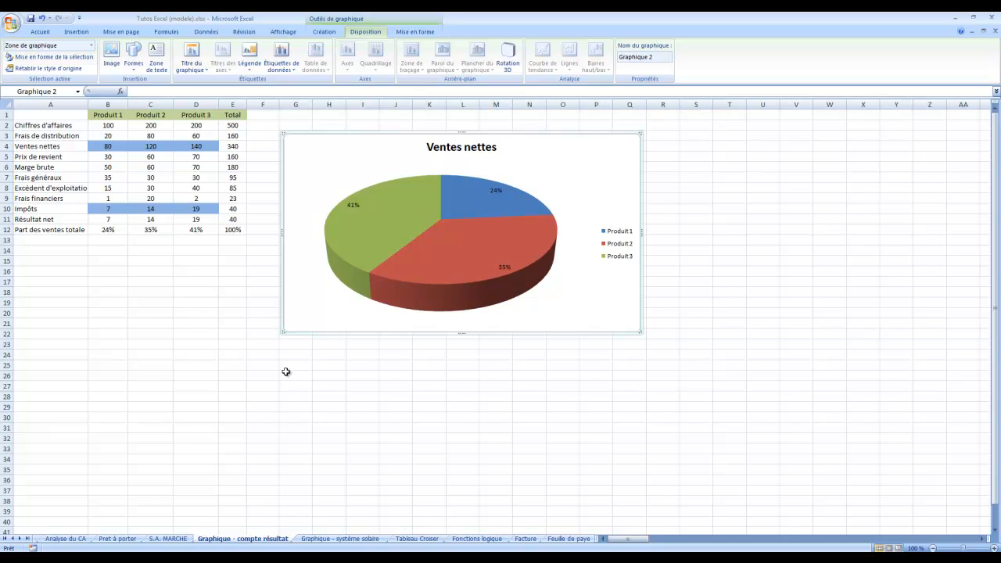
{"action": "left_click", "coordinate": [663, 58]}
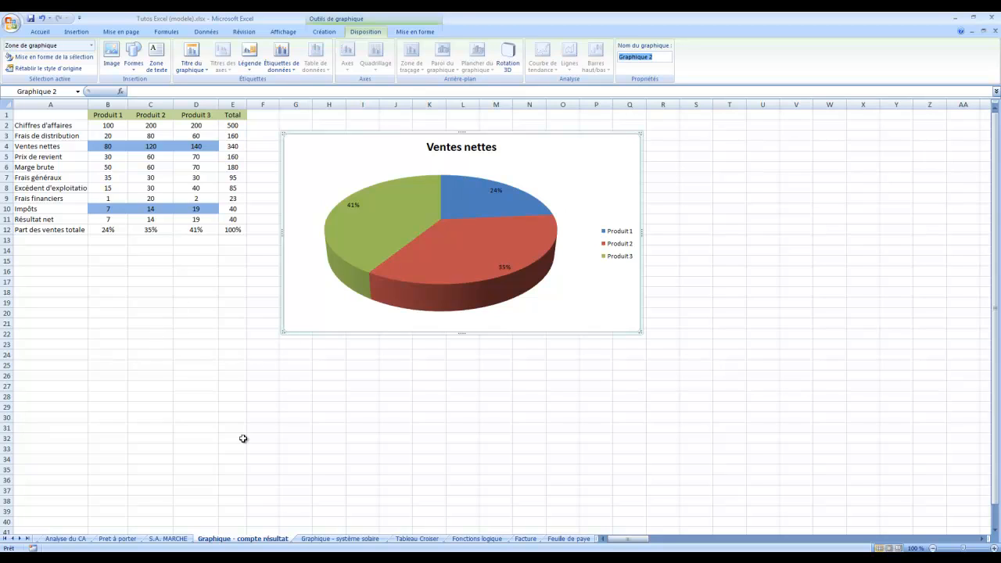
On the Graphique - système solaire sheet, insert a 3D pie chart from the full planet table A3:D12
{"action": "left_click", "coordinate": [338, 539]}
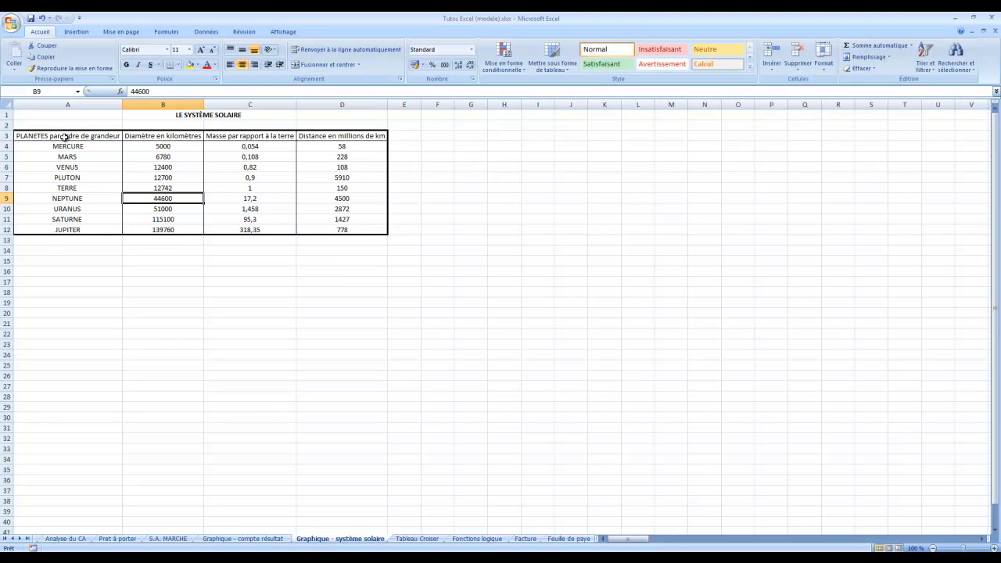
{"action": "left_click_drag", "start_coordinate": [65, 136], "coordinate": [68, 227]}
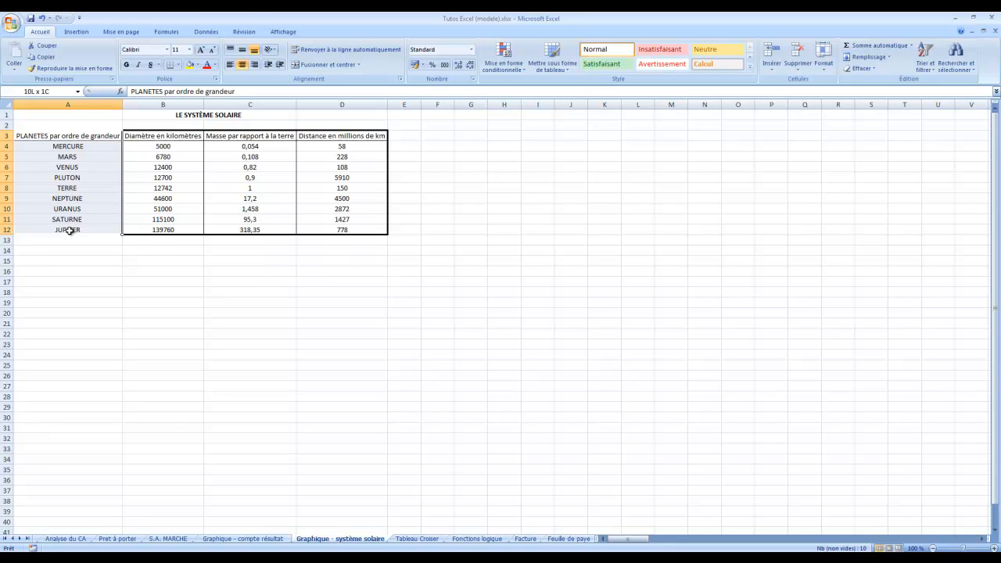
{"action": "left_click_drag", "start_coordinate": [69, 230], "coordinate": [72, 228]}
{"action": "left_click_drag", "start_coordinate": [373, 136], "coordinate": [362, 226]}
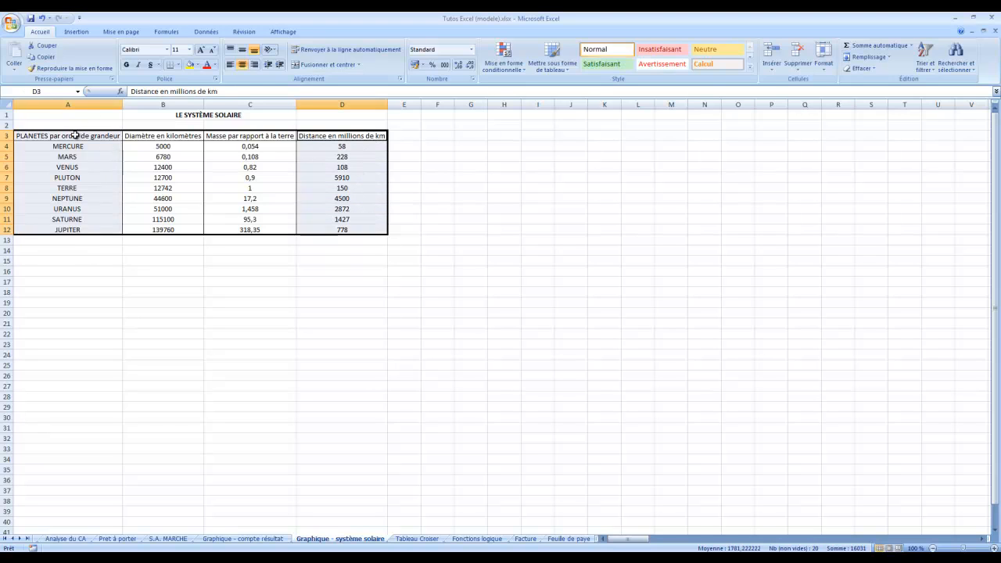
{"action": "left_click_drag", "start_coordinate": [75, 135], "coordinate": [347, 230]}
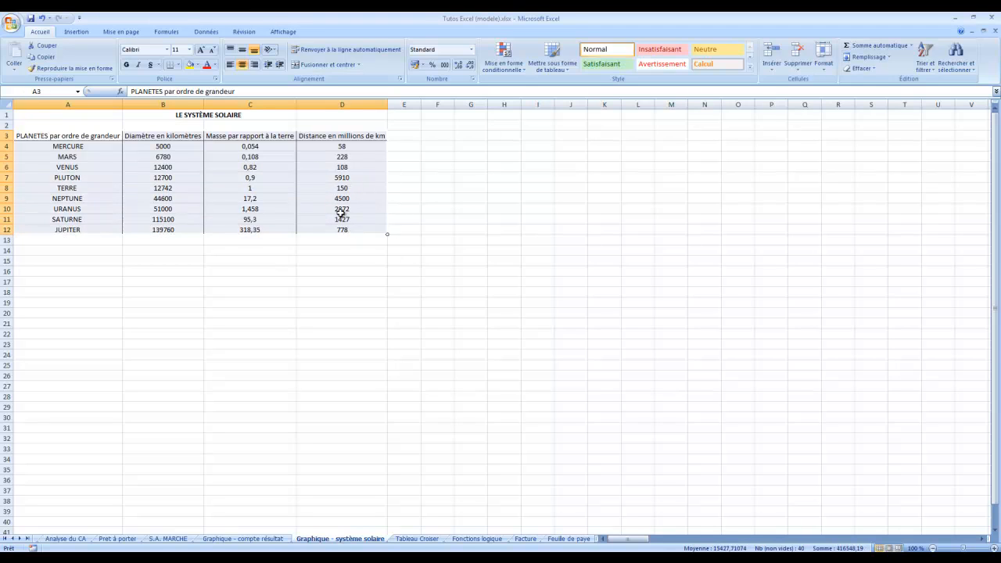
{"action": "left_click", "coordinate": [76, 32]}
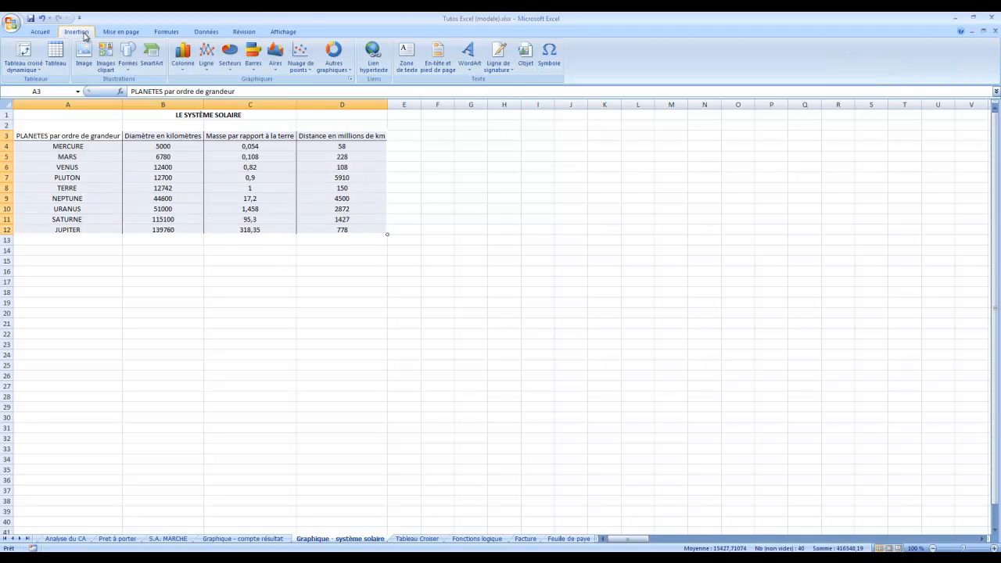
{"action": "left_click", "coordinate": [231, 67]}
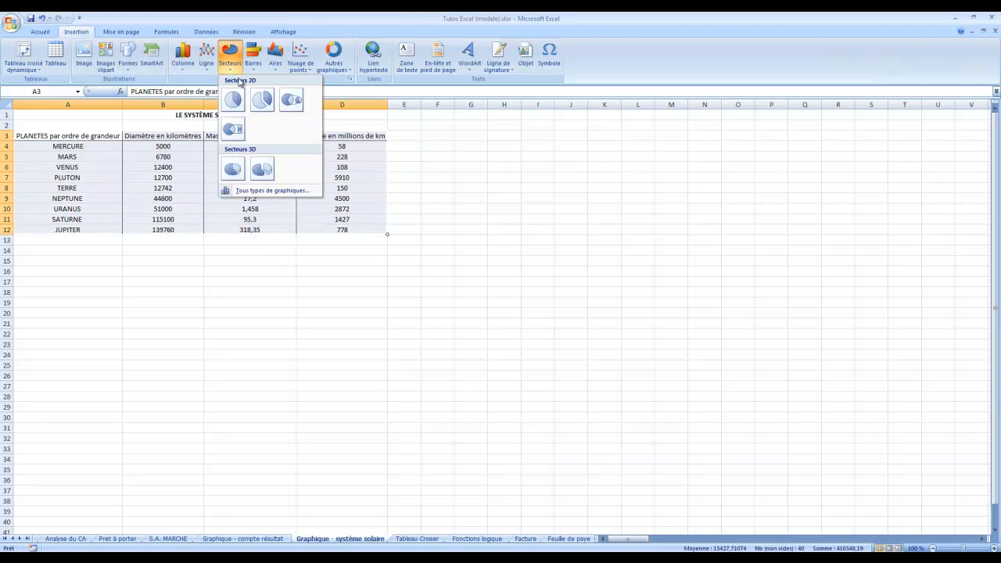
{"action": "left_click", "coordinate": [232, 170]}
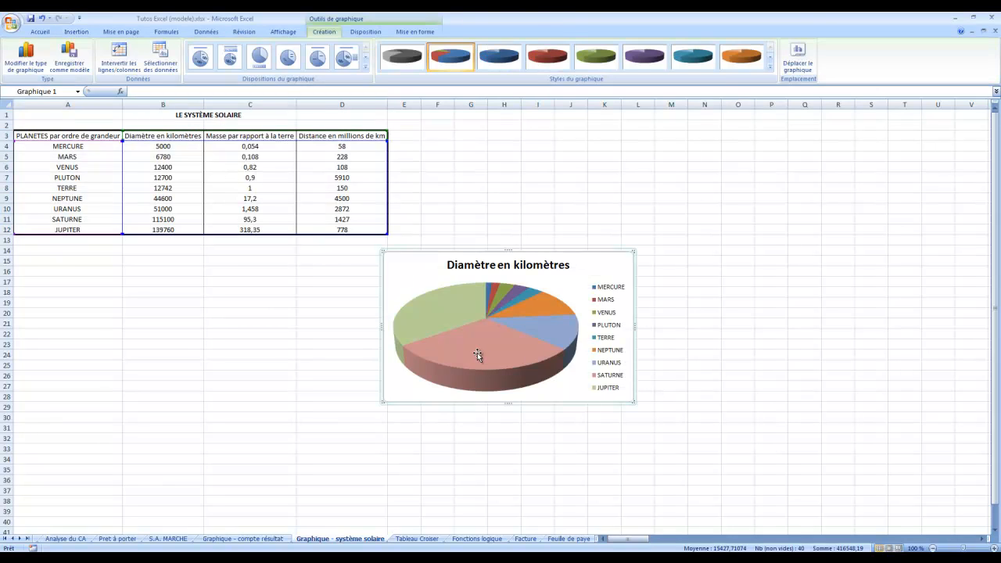
Change the planet pie chart to a clustered column chart
{"action": "mouse_move", "coordinate": [478, 353]}
{"action": "right_click", "coordinate": [478, 345]}
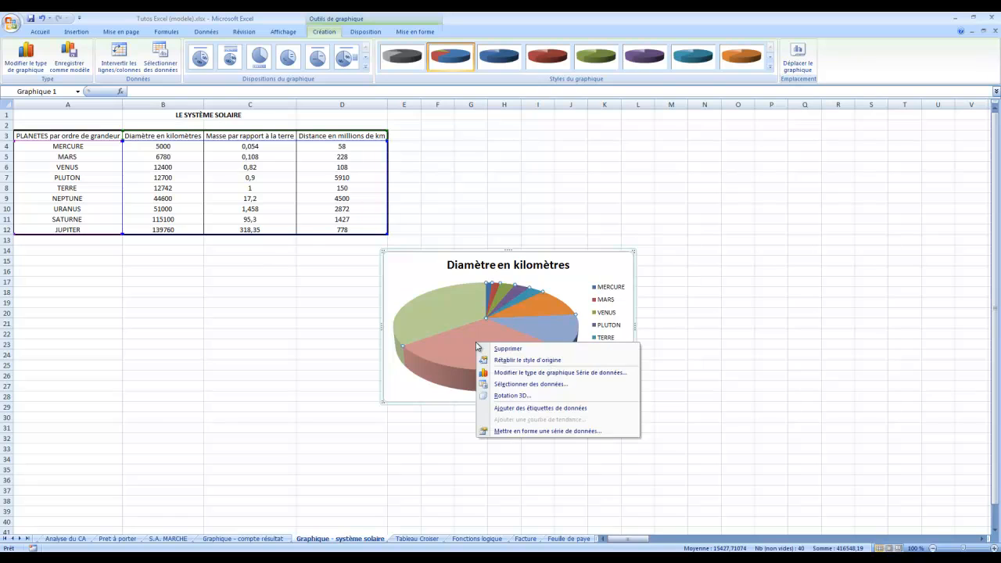
{"action": "left_click", "coordinate": [531, 321]}
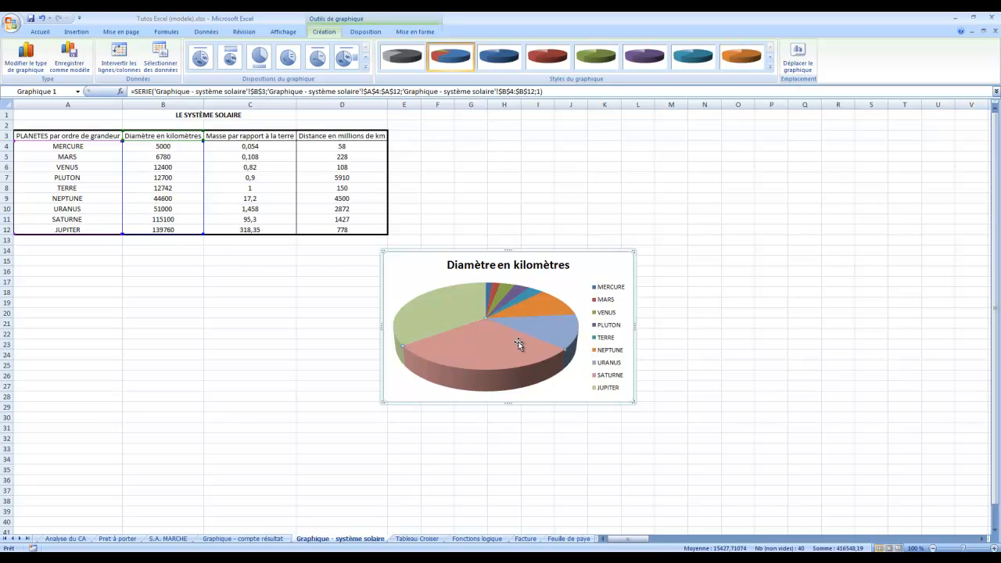
{"action": "left_click", "coordinate": [25, 56]}
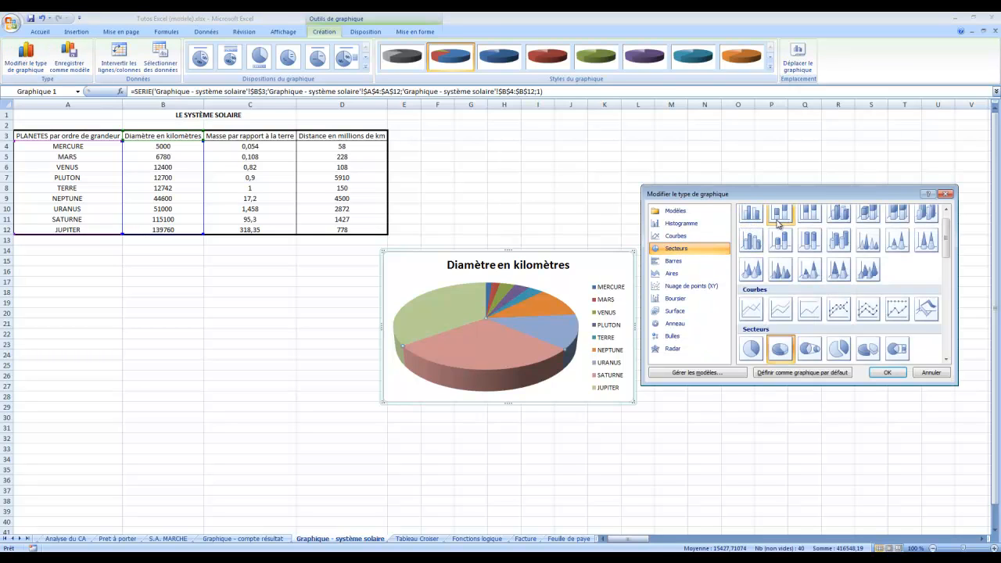
{"action": "left_click", "coordinate": [763, 223]}
{"action": "left_click", "coordinate": [892, 372]}
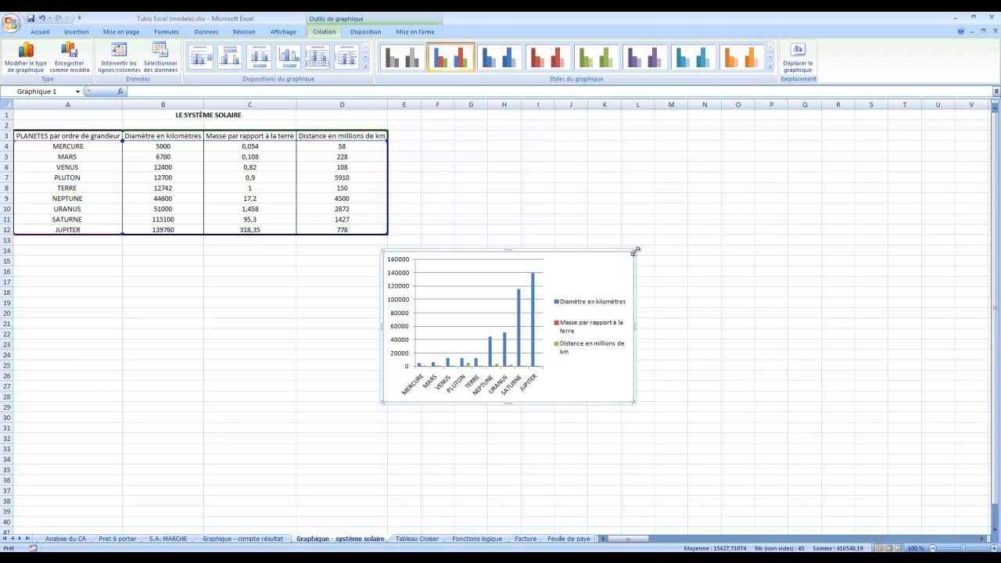
Enlarge the planet chart up to about column T, row 5, and restrict its data to the Distance en millions de km column
{"action": "left_click_drag", "start_coordinate": [634, 251], "coordinate": [947, 164]}
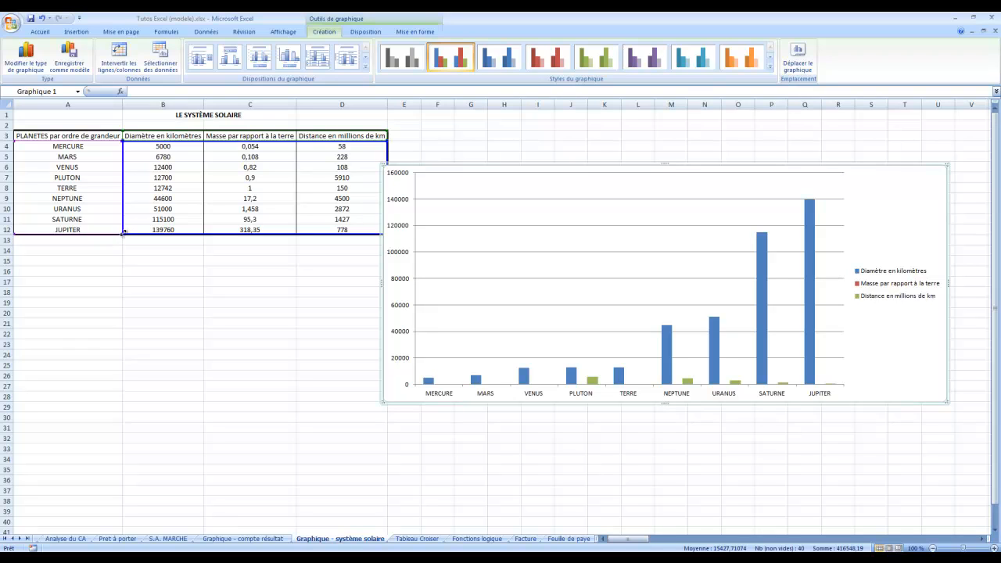
{"action": "left_click_drag", "start_coordinate": [151, 235], "coordinate": [280, 238]}
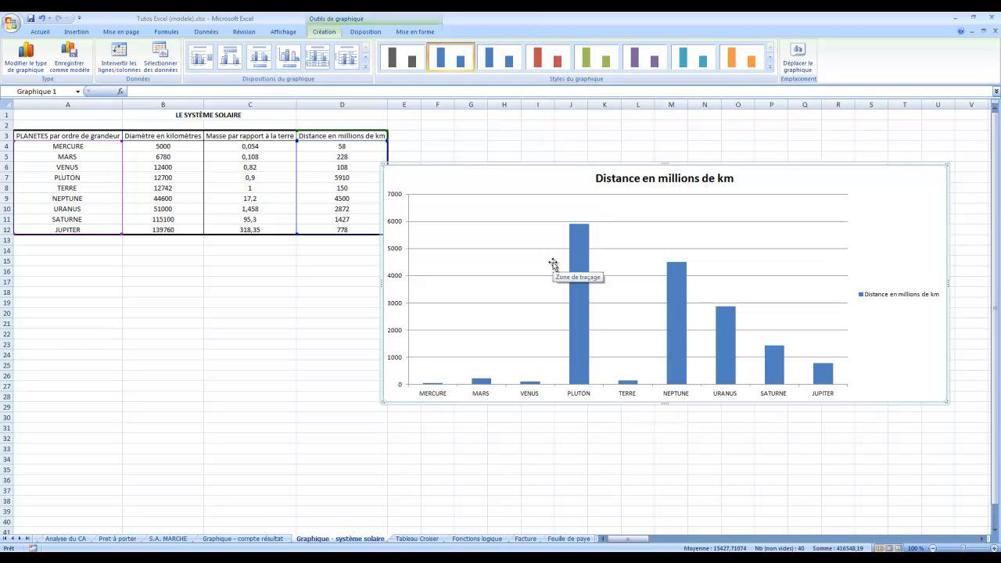
Change the distance chart to a 3D pie and move it clear of the planet table, starting around column F, row 2
{"action": "right_click", "coordinate": [903, 400]}
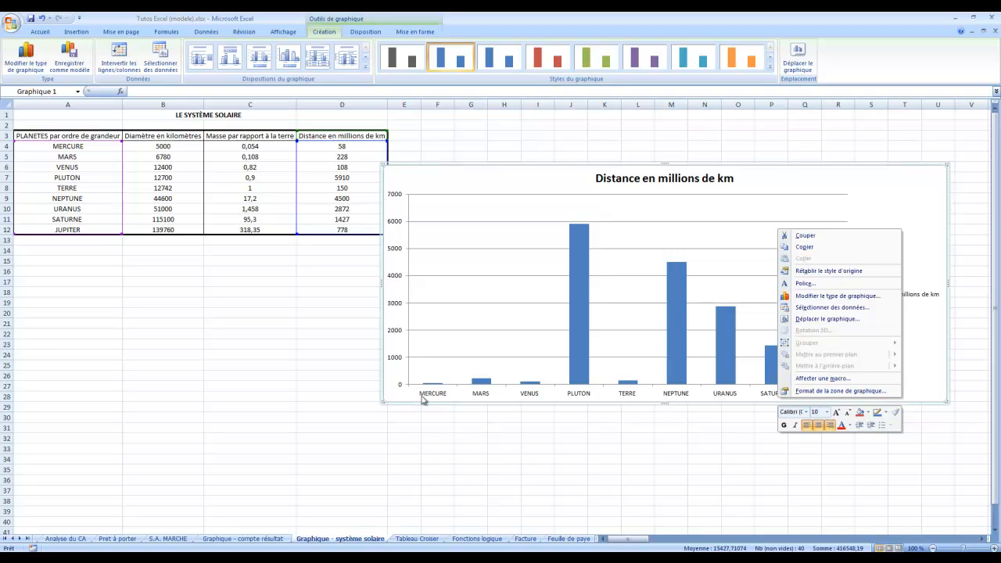
{"action": "left_click", "coordinate": [26, 50]}
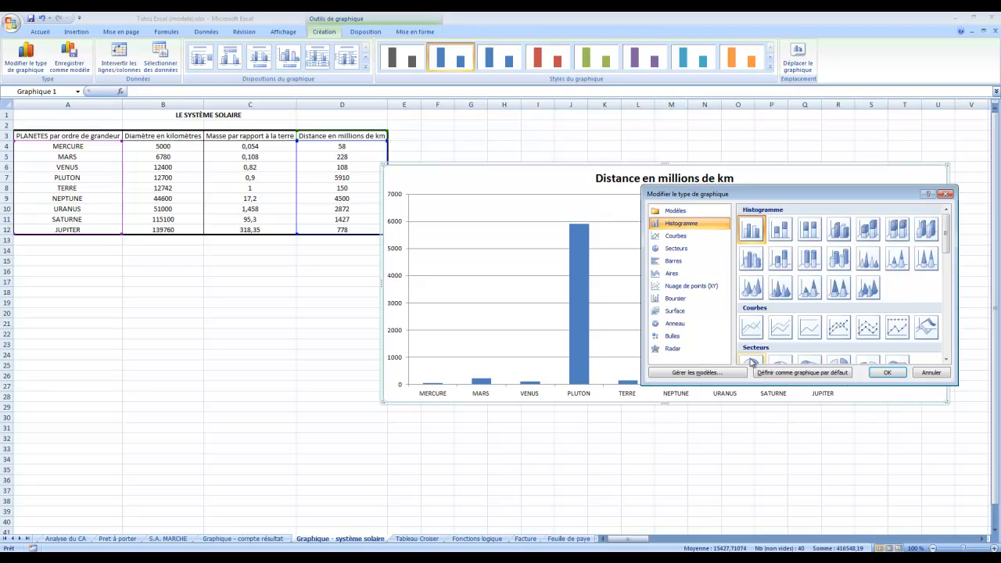
{"action": "left_click", "coordinate": [946, 359]}
{"action": "left_click", "coordinate": [946, 359]}
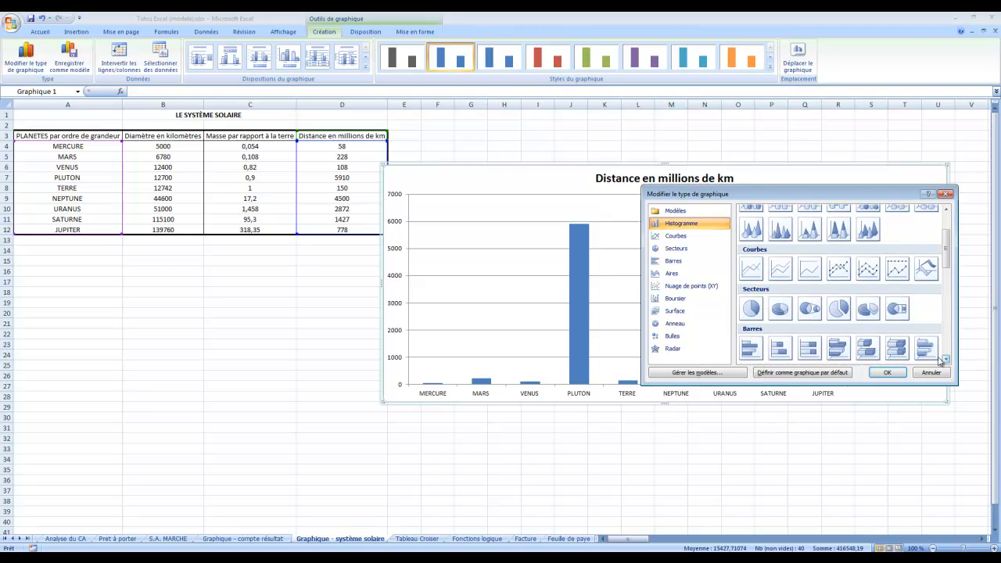
{"action": "left_click", "coordinate": [780, 309]}
{"action": "left_click", "coordinate": [888, 373]}
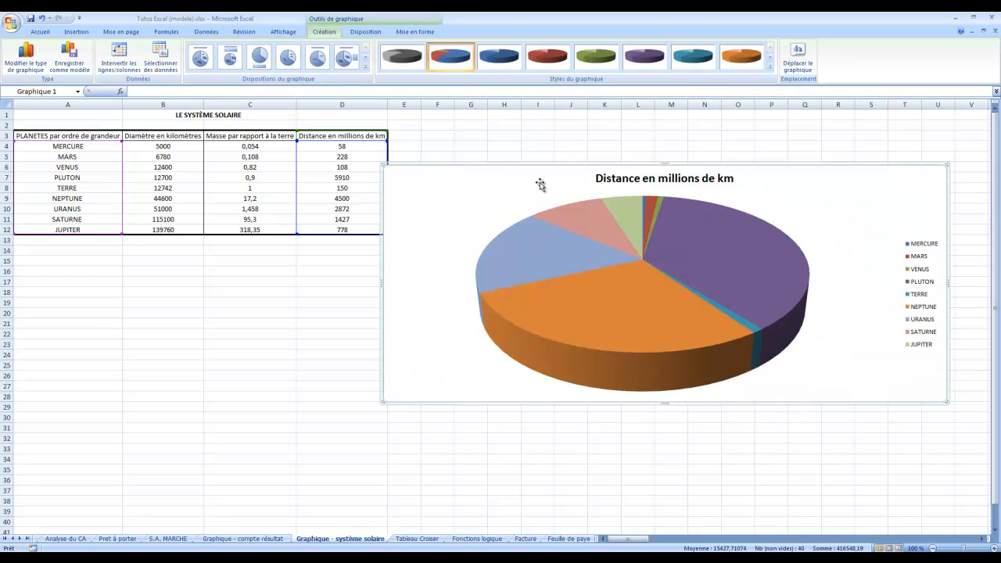
{"action": "left_click_drag", "start_coordinate": [540, 184], "coordinate": [595, 145]}
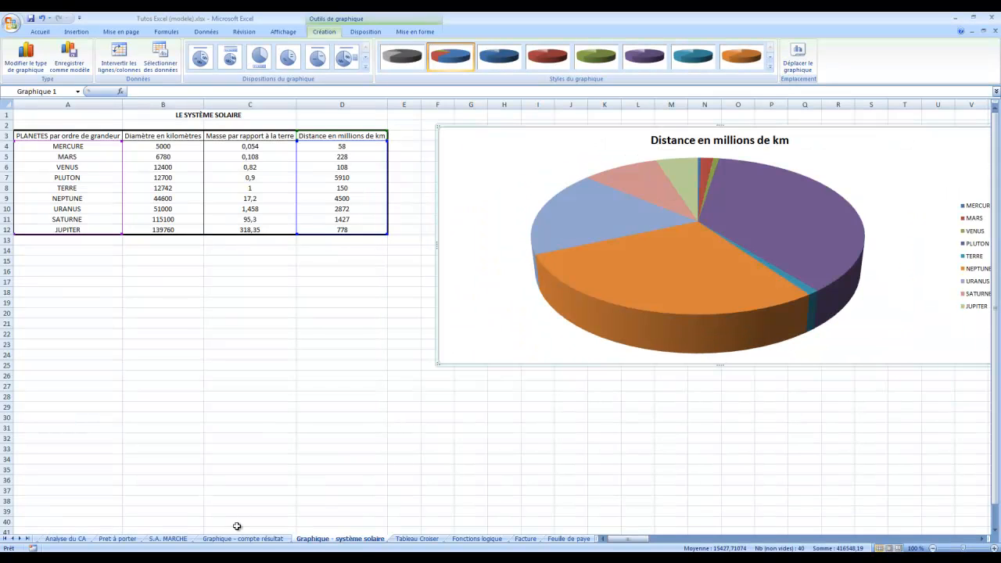
On the Graphique - compte résultat sheet, change the Ventes nettes pie to a 3D clustered column chart
{"action": "left_click", "coordinate": [270, 540]}
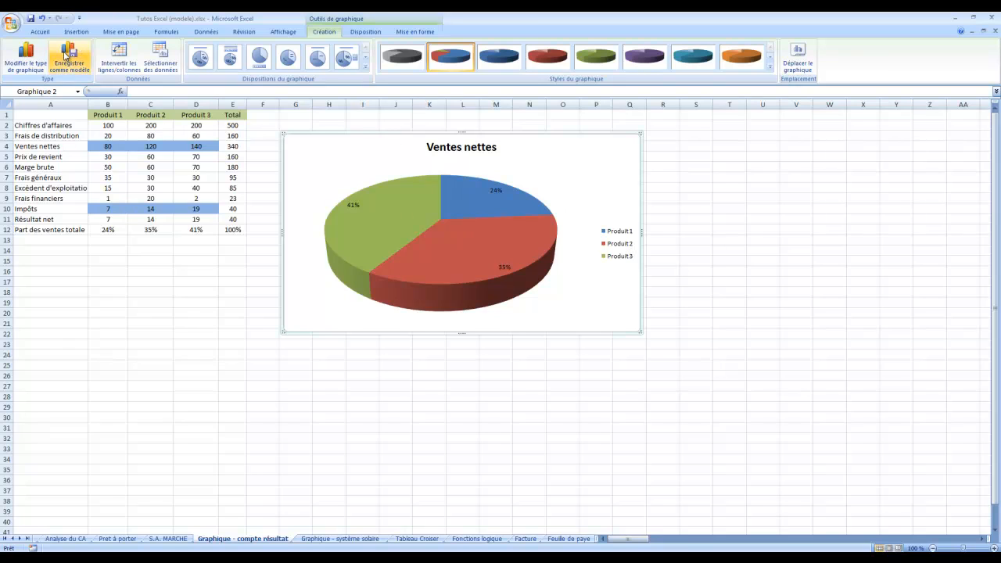
{"action": "left_click", "coordinate": [112, 210]}
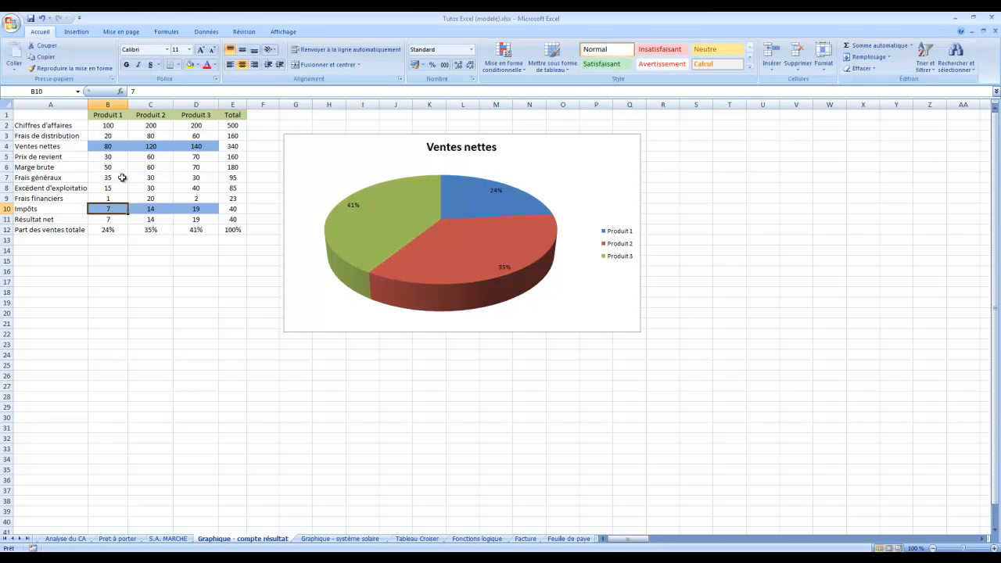
{"action": "left_click", "coordinate": [117, 145]}
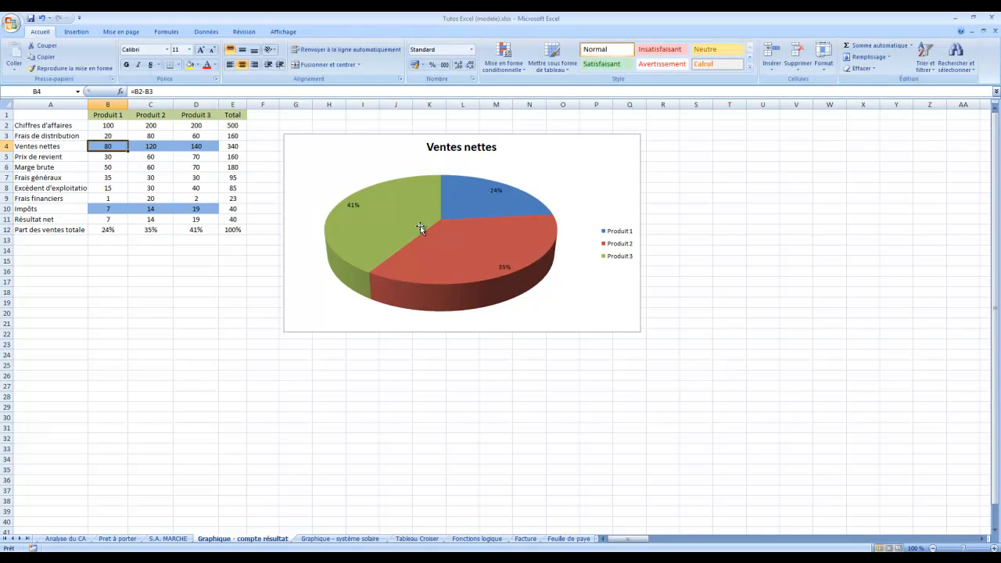
{"action": "left_click", "coordinate": [312, 150]}
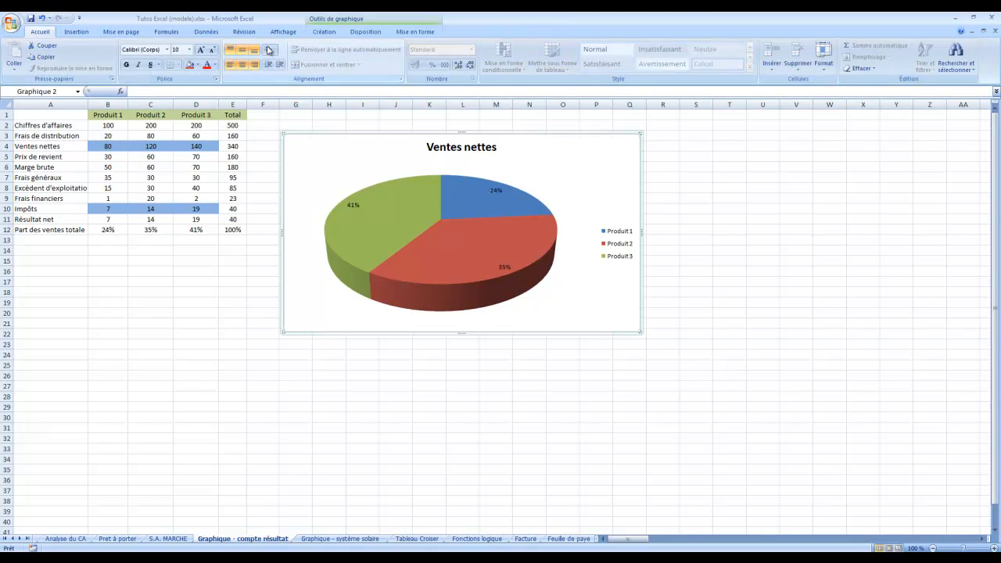
{"action": "left_click", "coordinate": [324, 32]}
{"action": "left_click", "coordinate": [26, 56]}
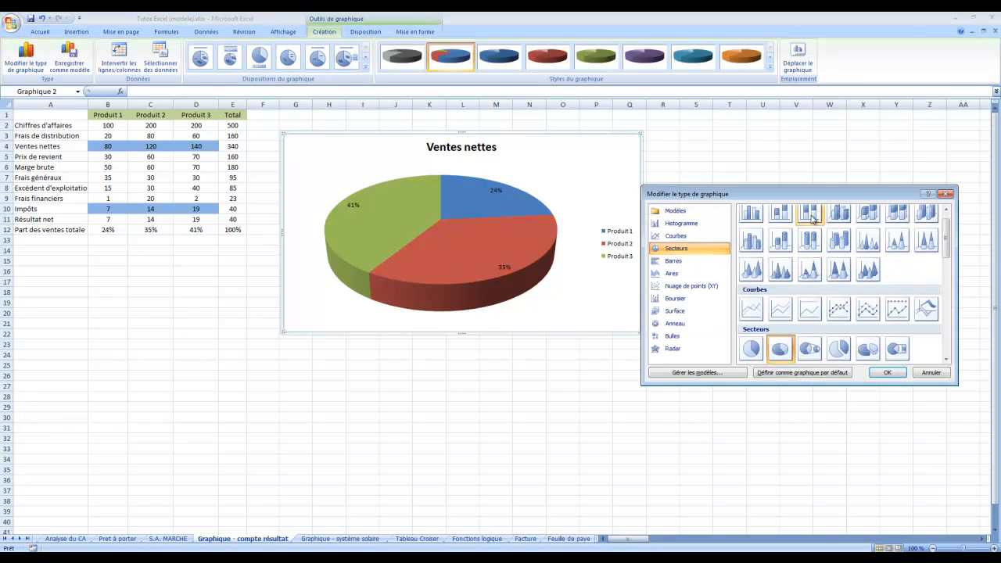
{"action": "left_click", "coordinate": [838, 243]}
{"action": "left_click", "coordinate": [885, 374]}
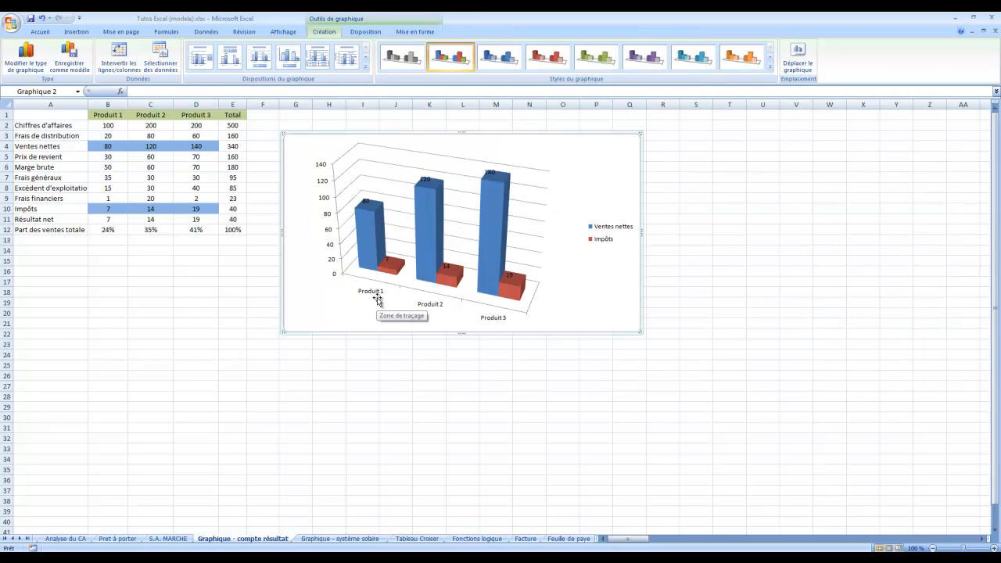
Try the first two quick layouts on the column chart and apply the third, with a title above and the legend below
{"action": "left_click", "coordinate": [201, 67]}
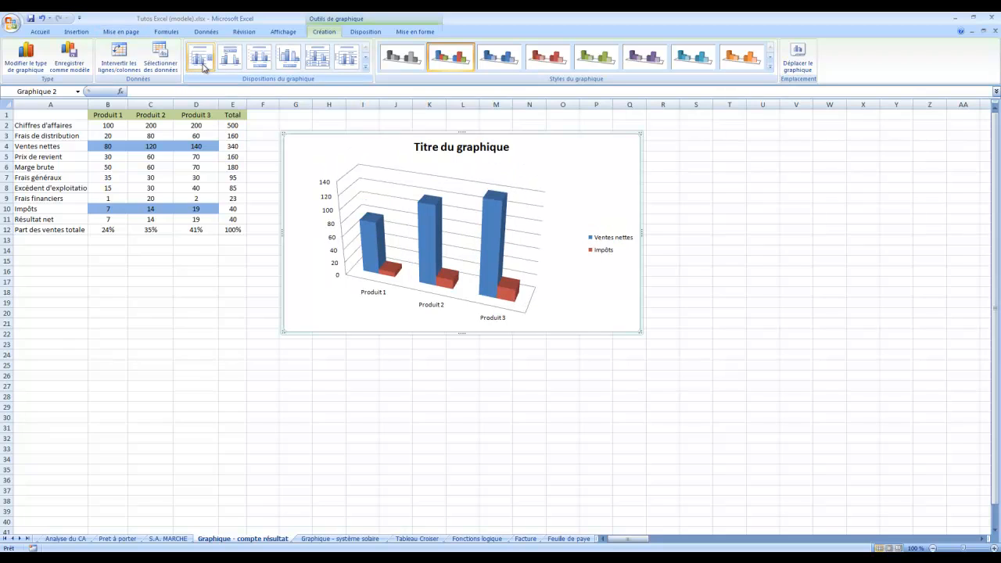
{"action": "left_click", "coordinate": [233, 68]}
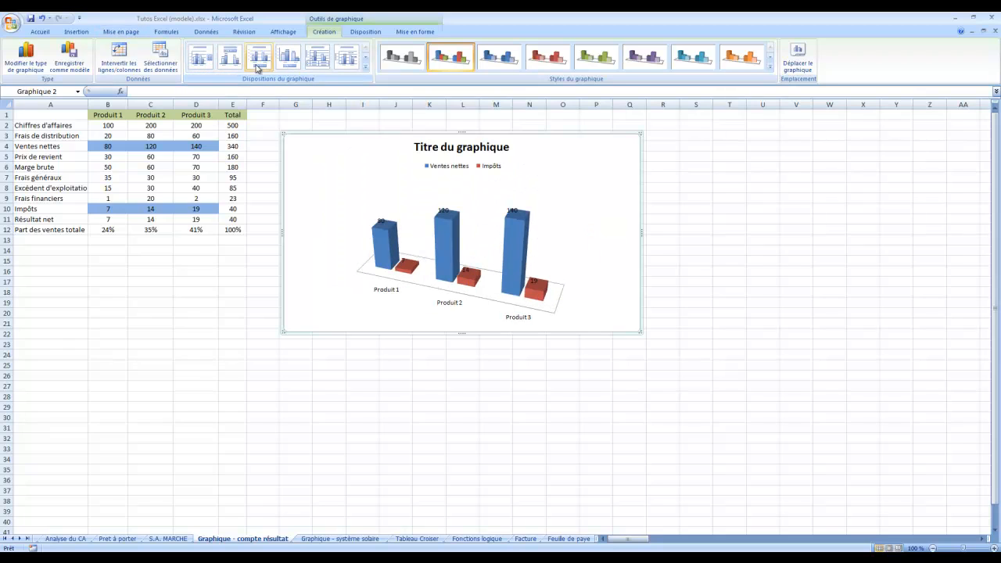
{"action": "left_click", "coordinate": [258, 67]}
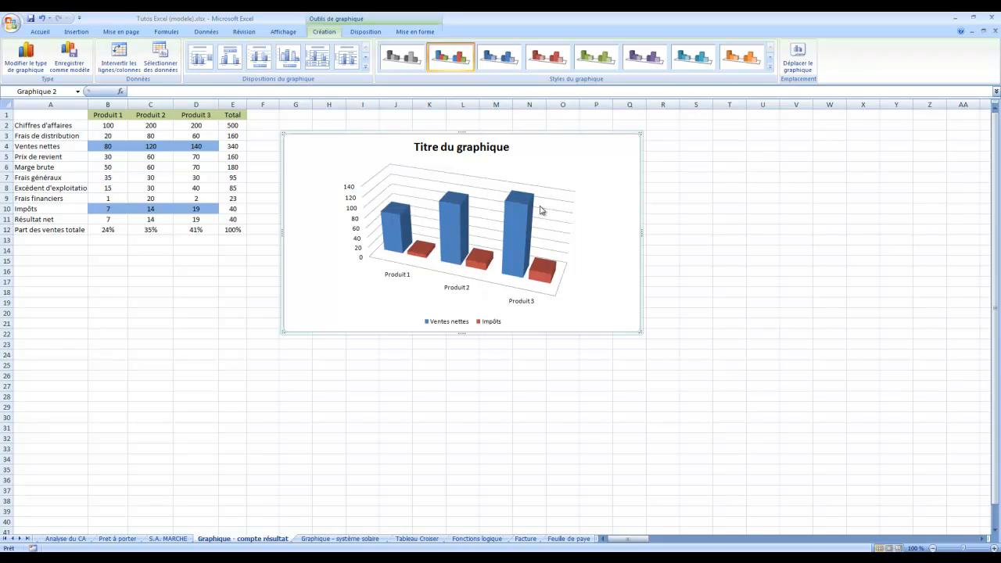
Clear the fill of the chart floor and display the floor again with its default colour
{"action": "left_click", "coordinate": [366, 32]}
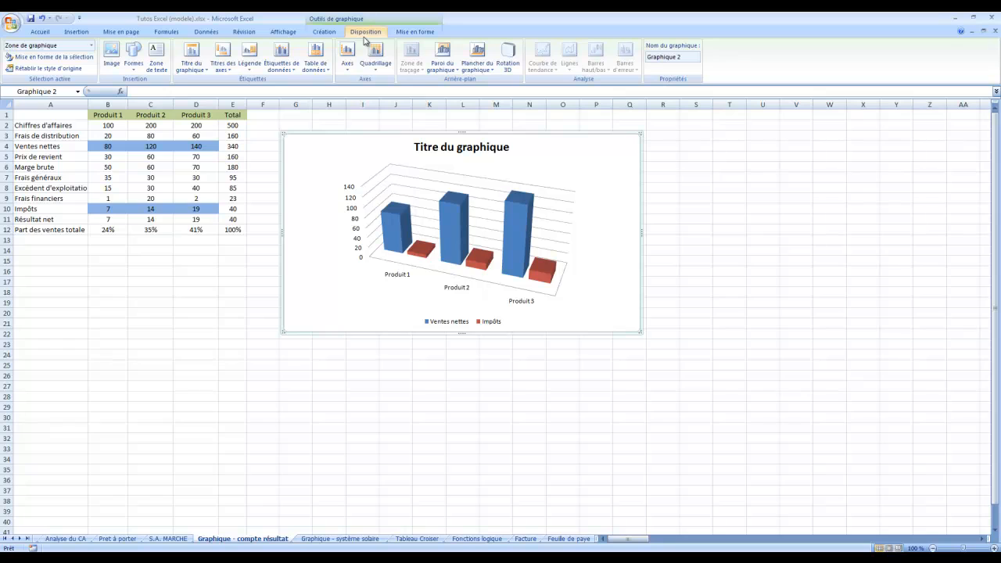
{"action": "left_click", "coordinate": [480, 69]}
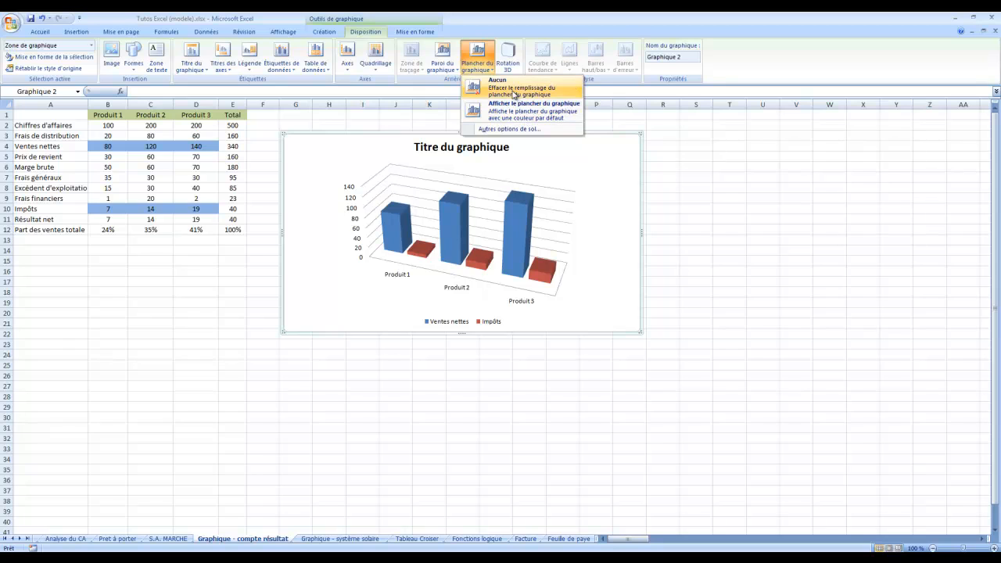
{"action": "left_click", "coordinate": [514, 92]}
{"action": "left_click", "coordinate": [476, 64]}
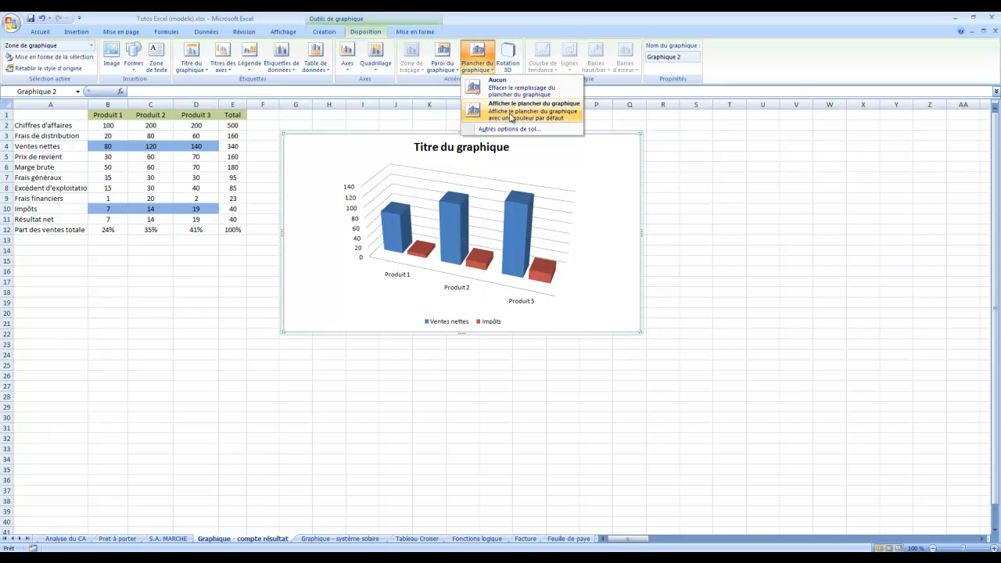
{"action": "left_click", "coordinate": [511, 114]}
Display the chart wall with its default colour and clear the wall fill again
{"action": "left_click", "coordinate": [439, 67]}
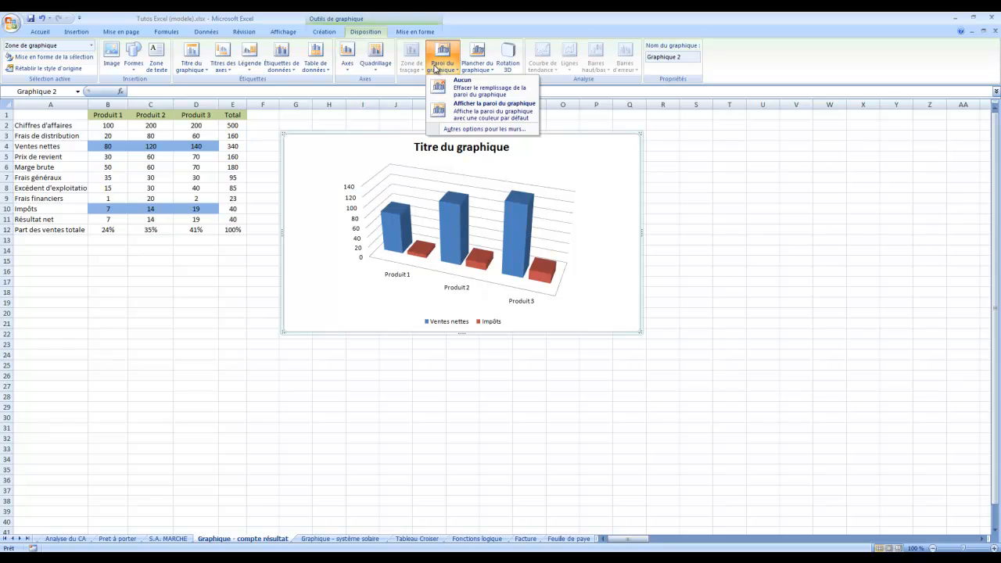
{"action": "left_click", "coordinate": [497, 109]}
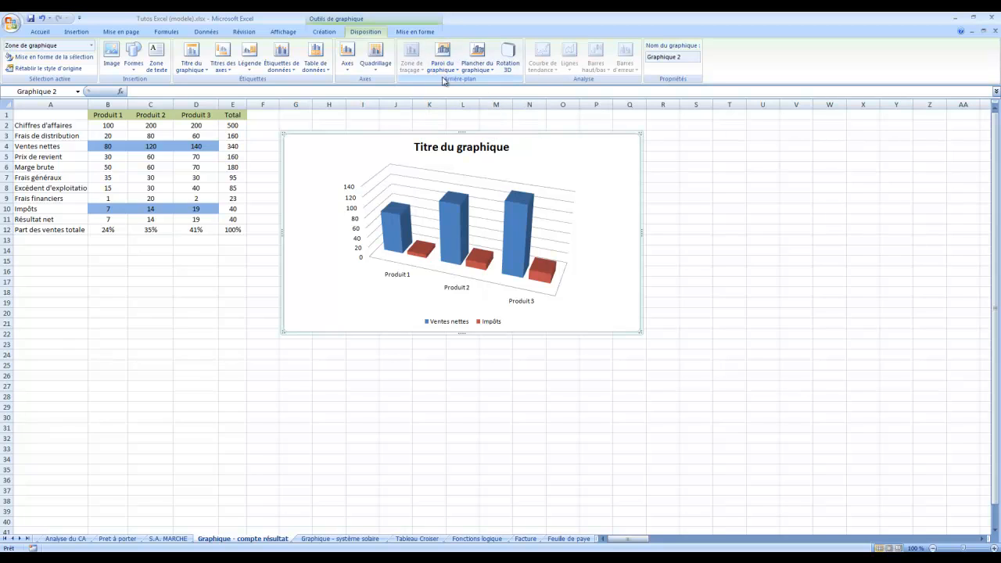
{"action": "left_click", "coordinate": [440, 70]}
{"action": "left_click", "coordinate": [464, 90]}
Reduce the 3D perspective of the Ventes nettes and Impôts column chart to 0,1°
{"action": "left_click", "coordinate": [508, 56]}
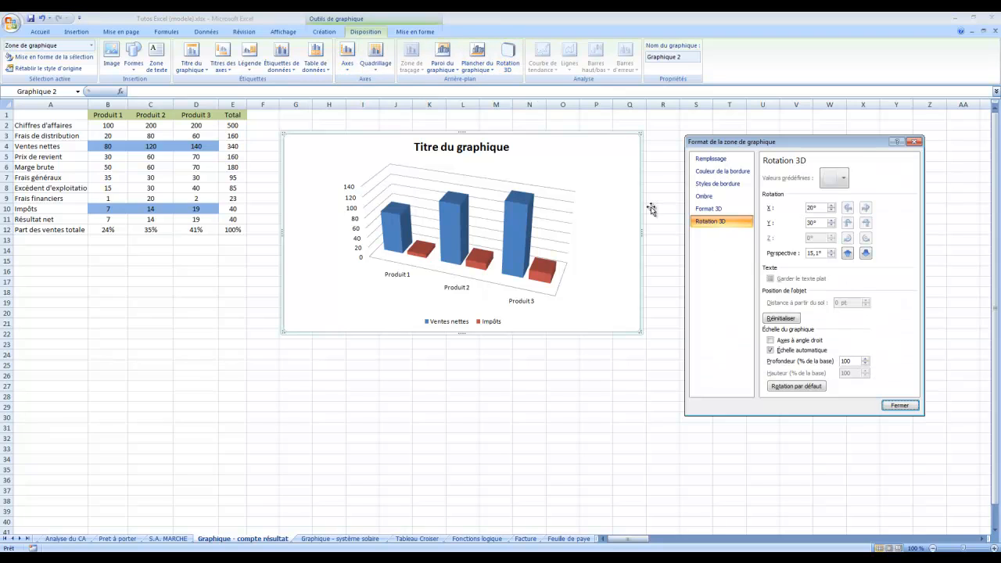
{"action": "left_click", "coordinate": [847, 253]}
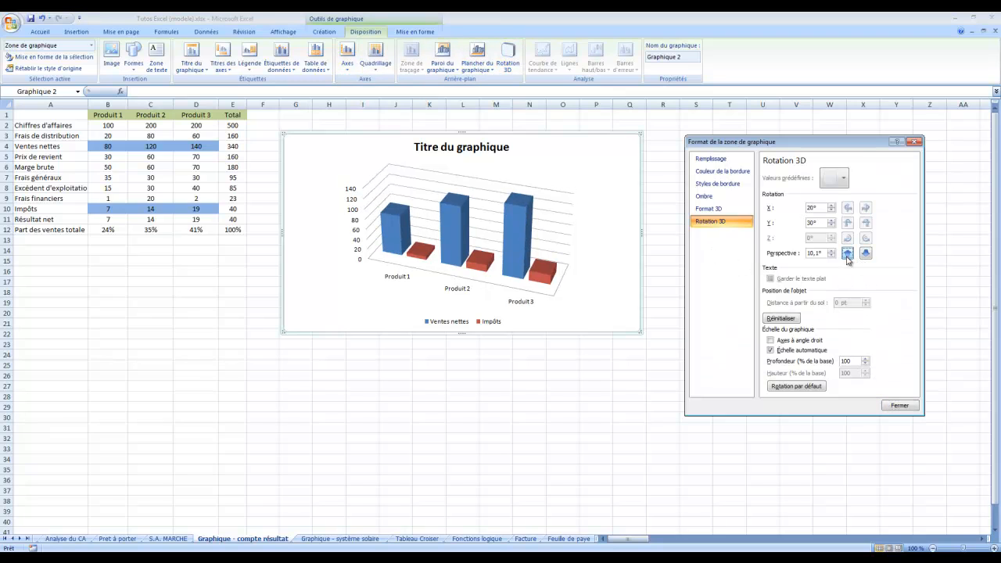
{"action": "left_click", "coordinate": [847, 253]}
{"action": "left_click", "coordinate": [847, 253]}
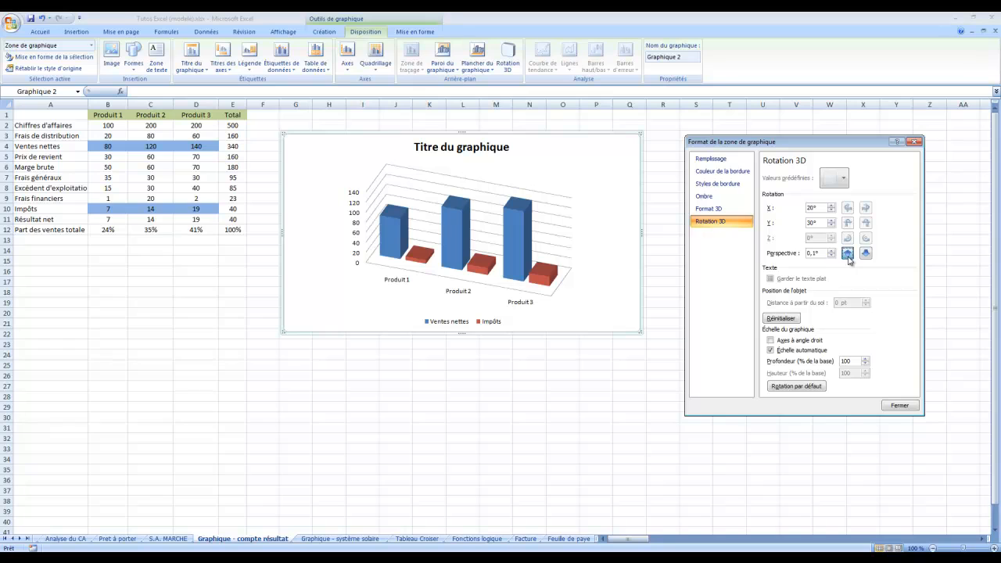
Widen the 3D perspective of the column chart, and reduce it again to 5,1°
{"action": "left_click", "coordinate": [865, 253]}
{"action": "left_click", "coordinate": [865, 252]}
{"action": "left_click", "coordinate": [866, 253]}
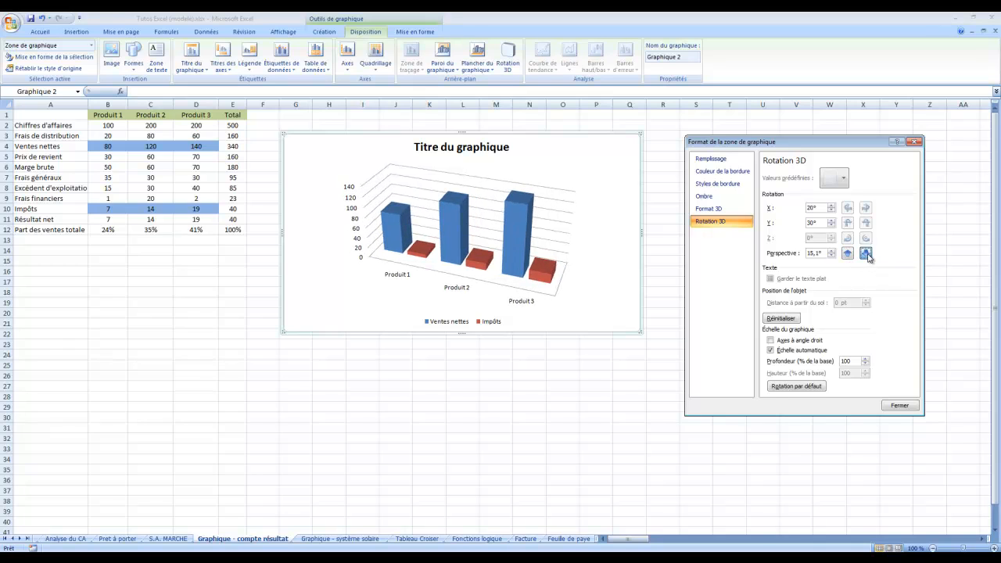
{"action": "left_click", "coordinate": [865, 253]}
{"action": "left_click", "coordinate": [847, 253]}
{"action": "left_click", "coordinate": [847, 253]}
{"action": "left_click", "coordinate": [847, 254]}
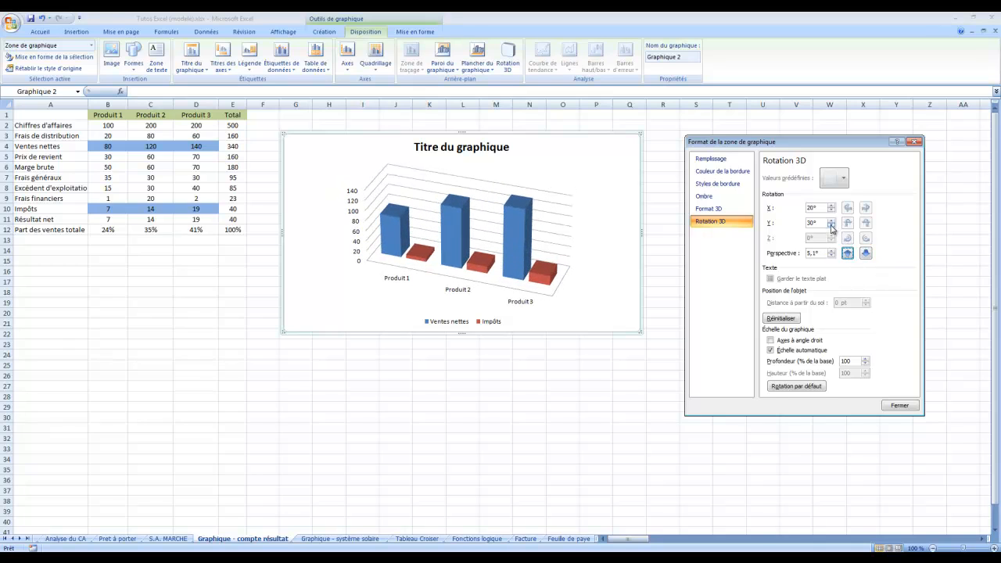
Set the column chart's 3D rotation to 0° on Y and 10° on X, and close the rotation settings
{"action": "left_click", "coordinate": [832, 227]}
{"action": "left_click", "coordinate": [832, 227]}
{"action": "left_click", "coordinate": [832, 227]}
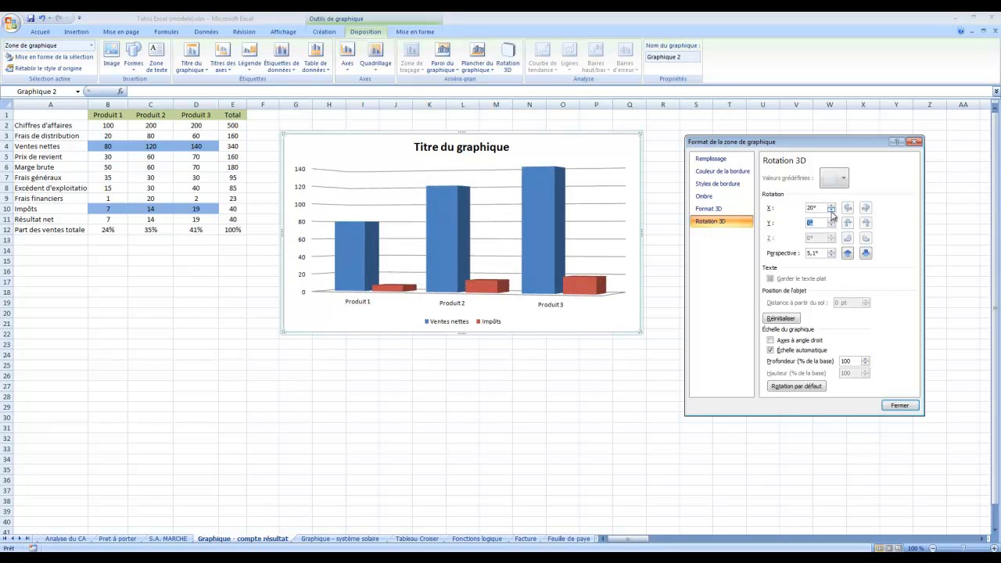
{"action": "left_click", "coordinate": [832, 211]}
{"action": "left_click", "coordinate": [832, 211]}
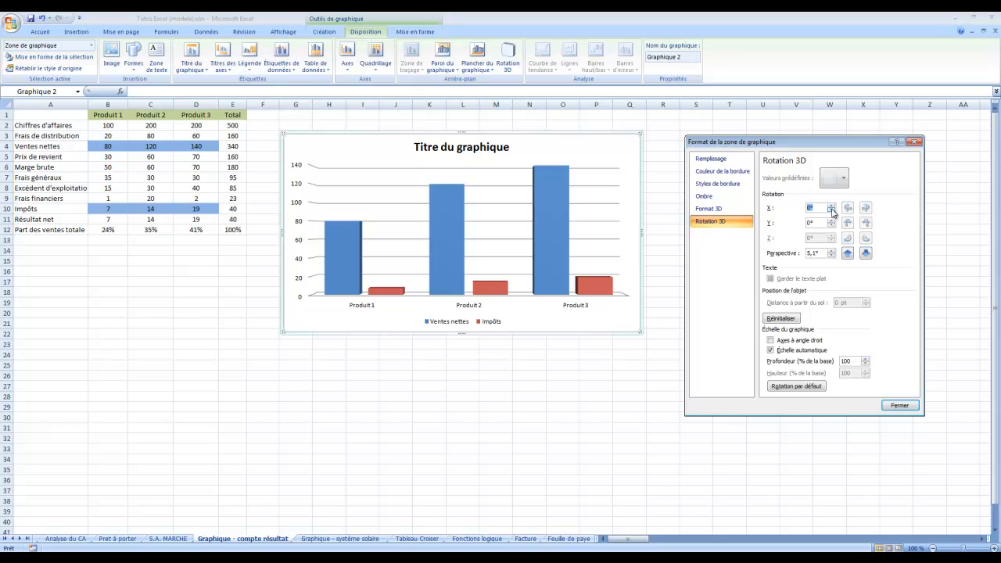
{"action": "left_click", "coordinate": [833, 211]}
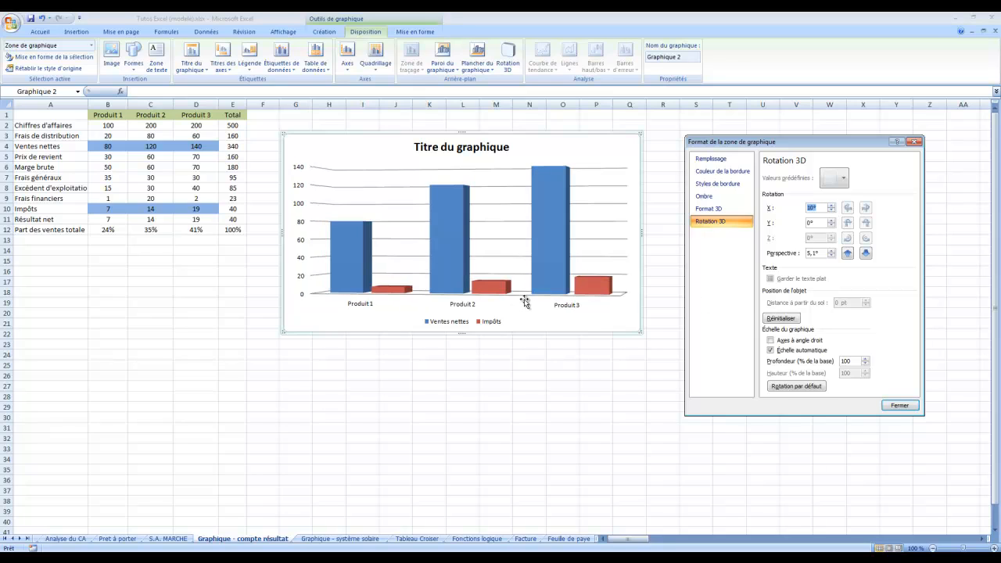
{"action": "left_click", "coordinate": [901, 405]}
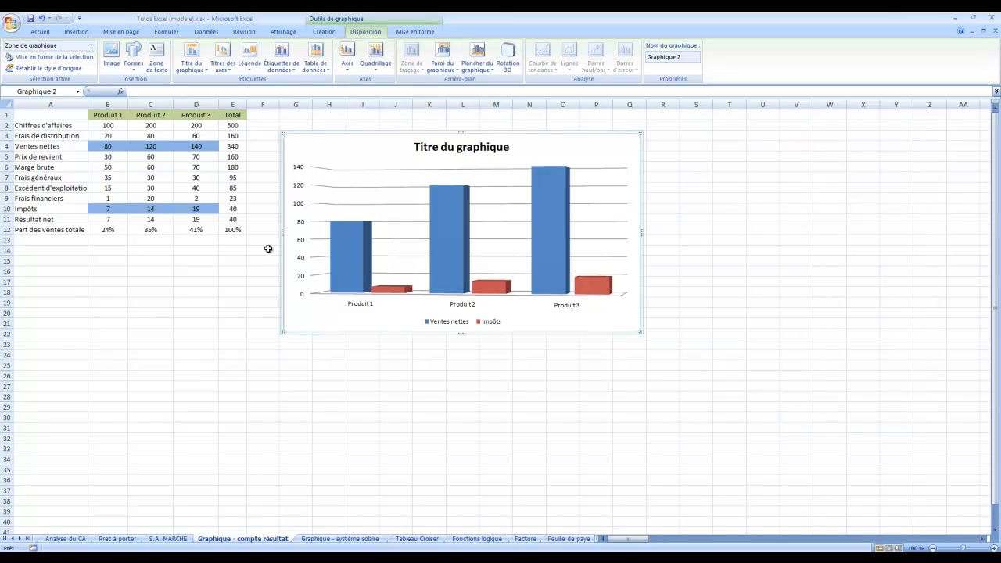
Select the Ventes nettes series, the Impôts series and the main gridlines in turn to examine the chart's elements
{"action": "left_click", "coordinate": [348, 256]}
{"action": "left_click", "coordinate": [394, 291]}
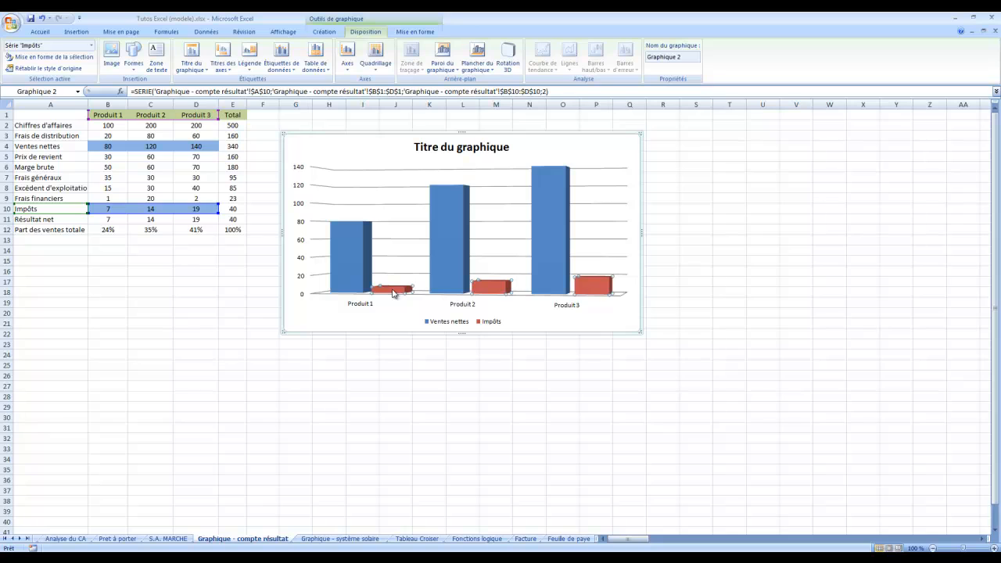
{"action": "left_click", "coordinate": [353, 266]}
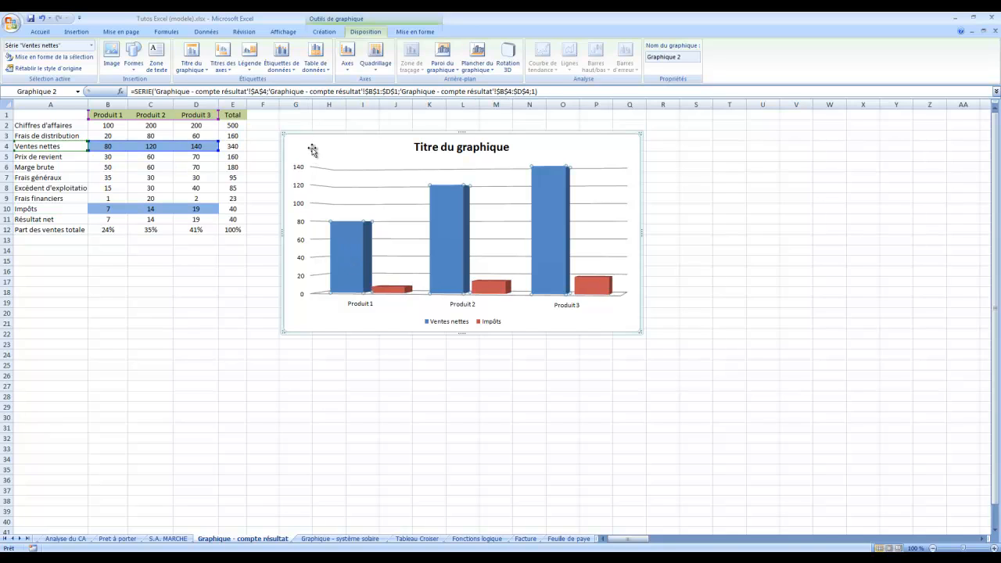
{"action": "left_click", "coordinate": [403, 174]}
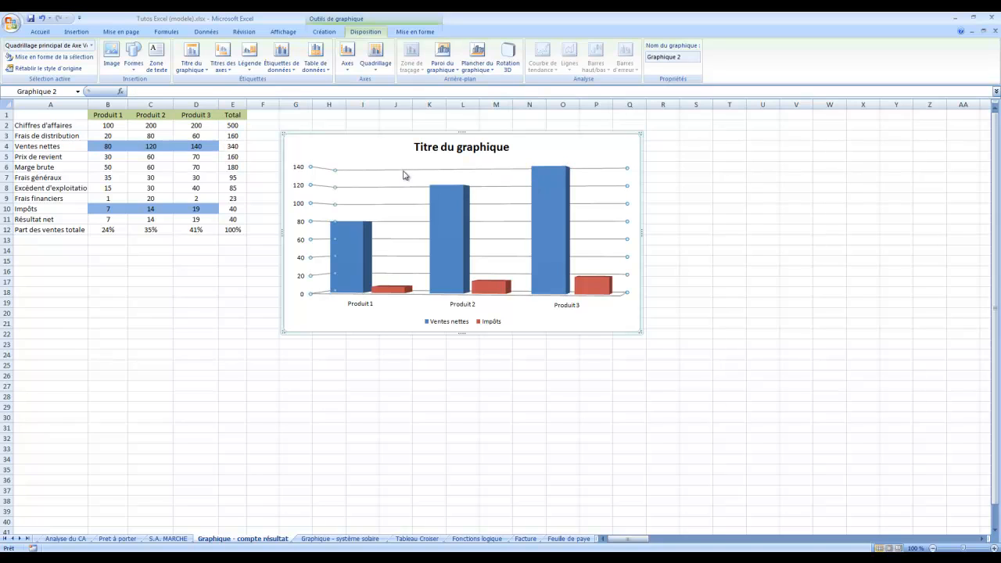
Open the formatting options of the chart's vertical value axis
{"action": "left_click", "coordinate": [301, 170]}
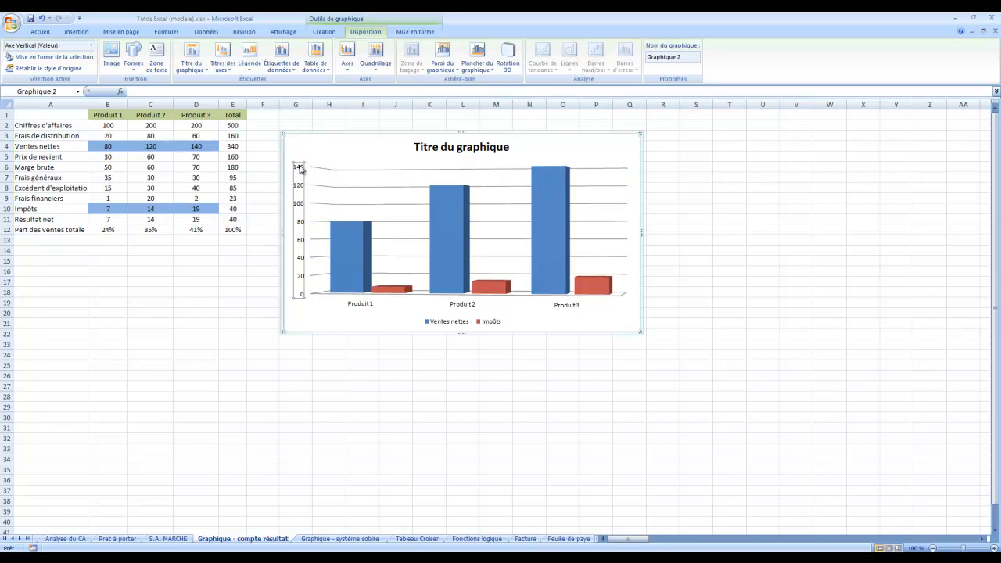
{"action": "right_click", "coordinate": [302, 284]}
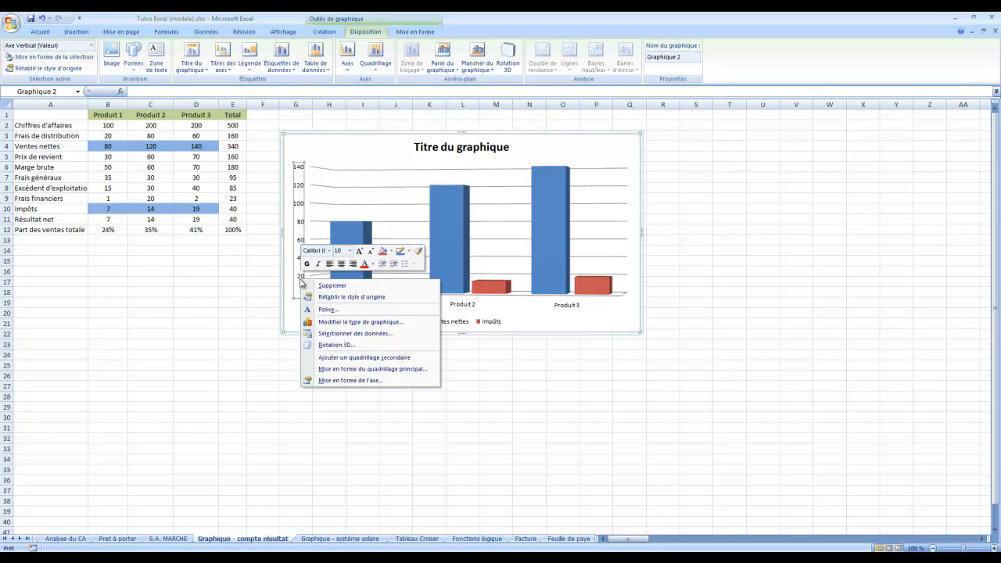
{"action": "left_click", "coordinate": [370, 381]}
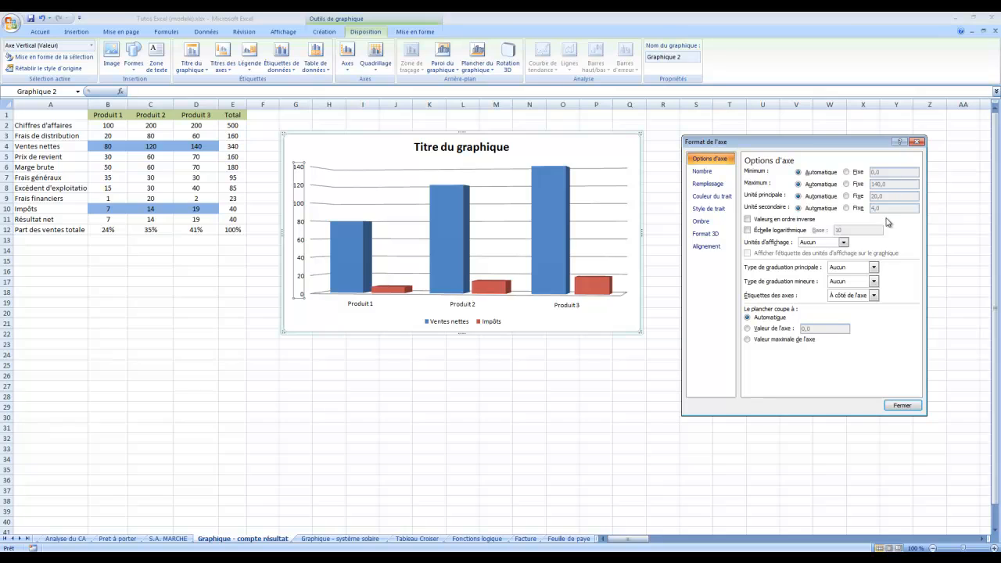
Try the vertical axis values in reverse order, restore the normal order and view the available major tick mark types
{"action": "left_click", "coordinate": [749, 220]}
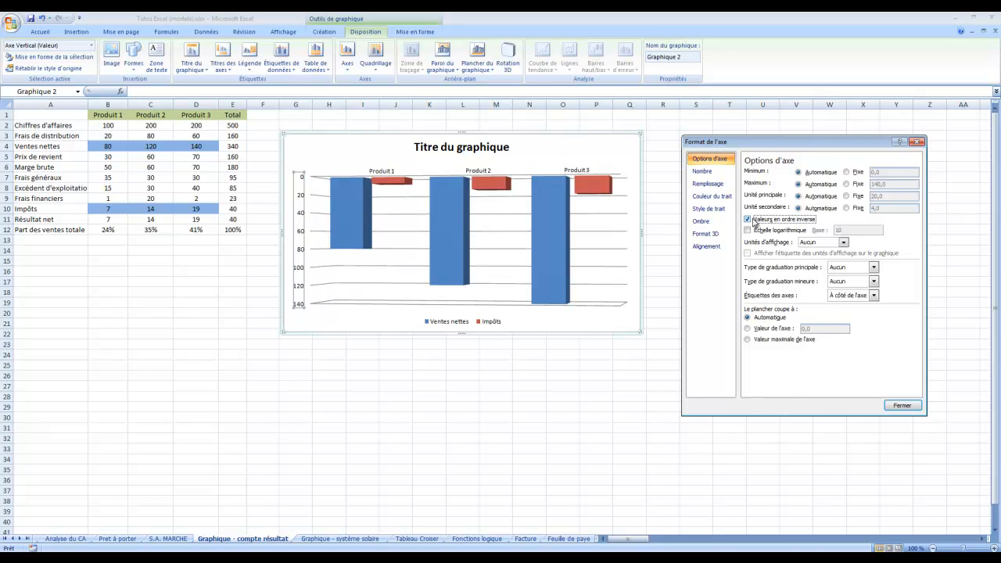
{"action": "left_click", "coordinate": [755, 222]}
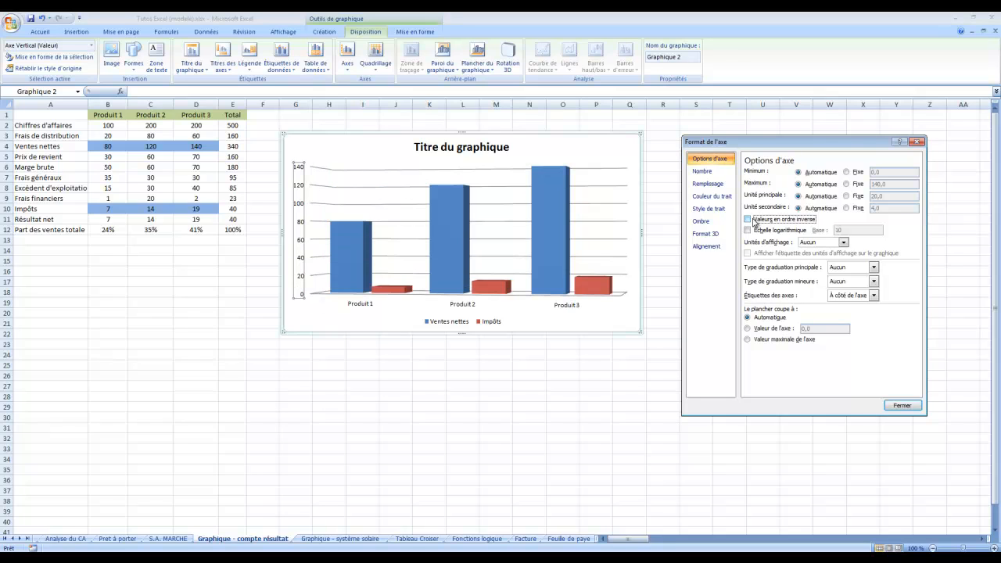
{"action": "left_click", "coordinate": [874, 268]}
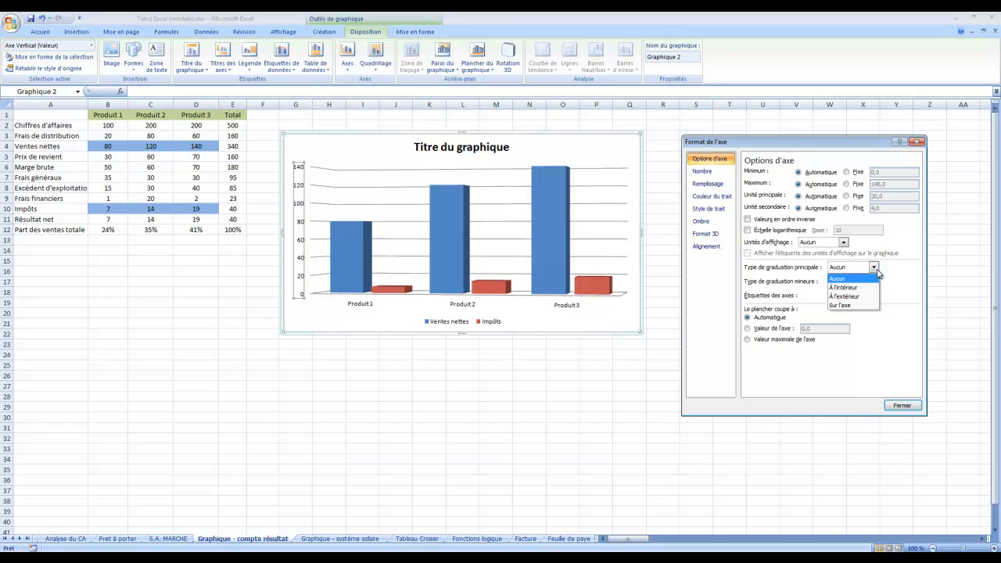
{"action": "left_click", "coordinate": [874, 268]}
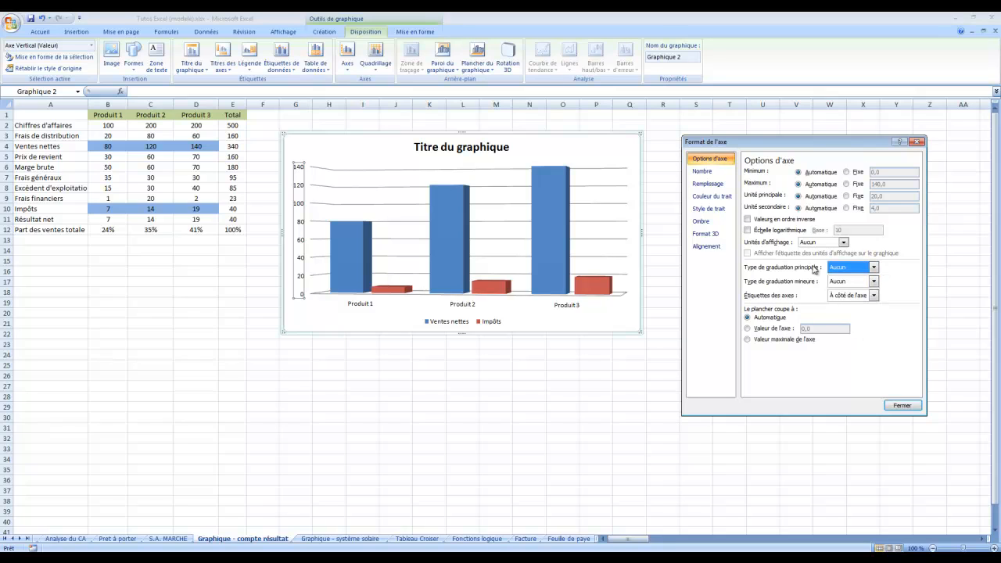
Try the Nombre, Monétaire, Heure, Pourcentage and Date formats on the vertical axis values, and return them to Général
{"action": "left_click", "coordinate": [723, 171]}
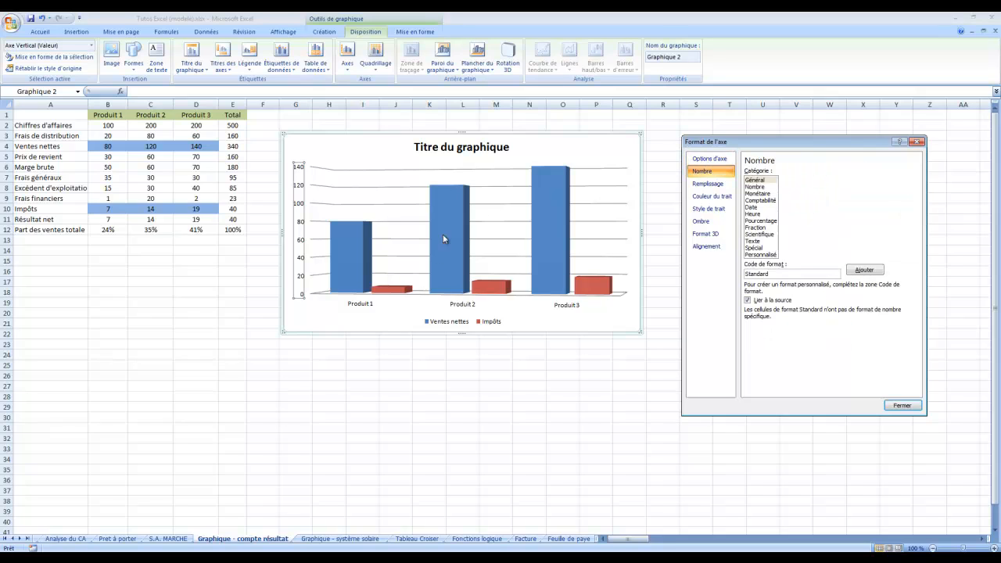
{"action": "left_click", "coordinate": [762, 188]}
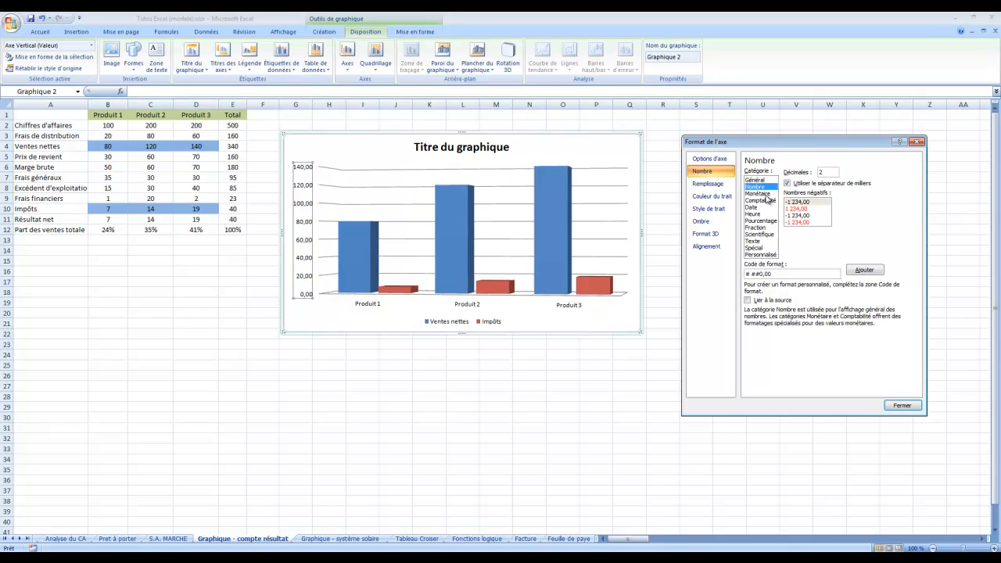
{"action": "left_click", "coordinate": [763, 194]}
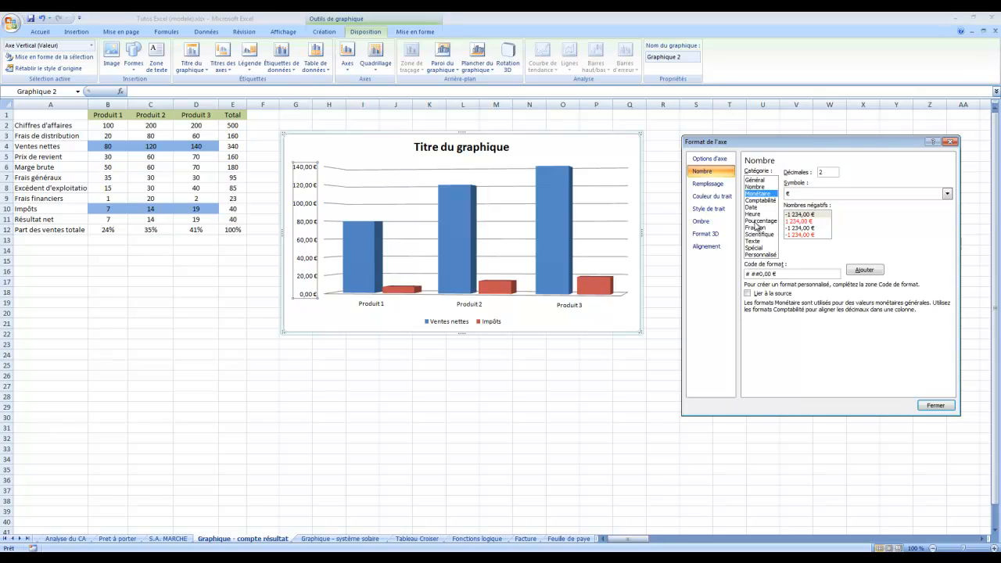
{"action": "left_click", "coordinate": [756, 215]}
{"action": "left_click", "coordinate": [760, 222]}
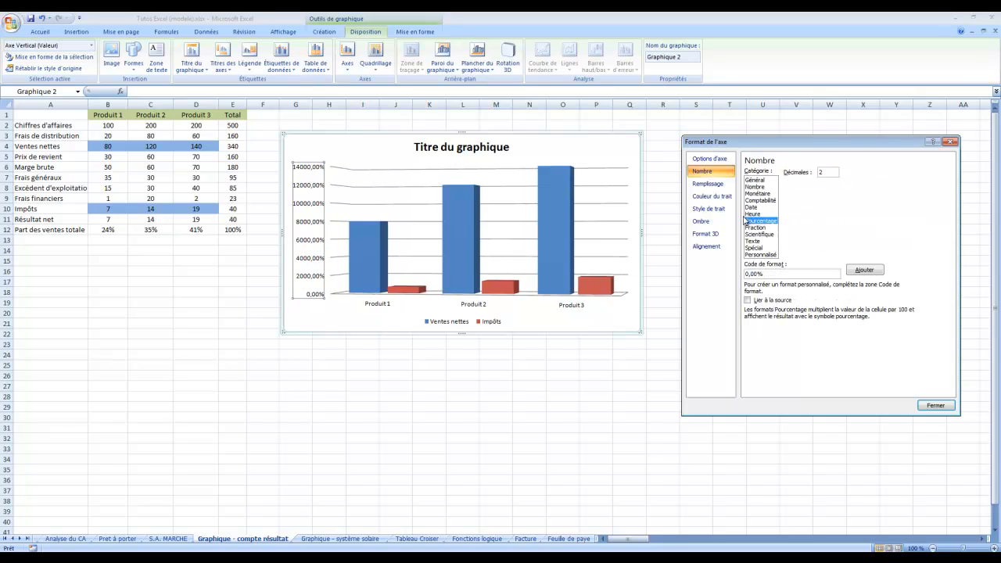
{"action": "left_click", "coordinate": [752, 208]}
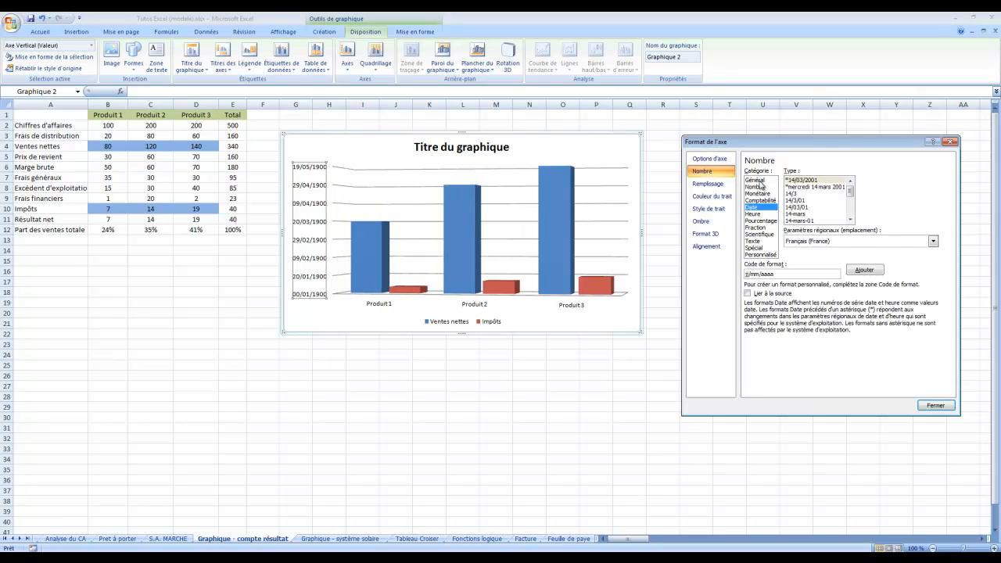
{"action": "left_click", "coordinate": [759, 180]}
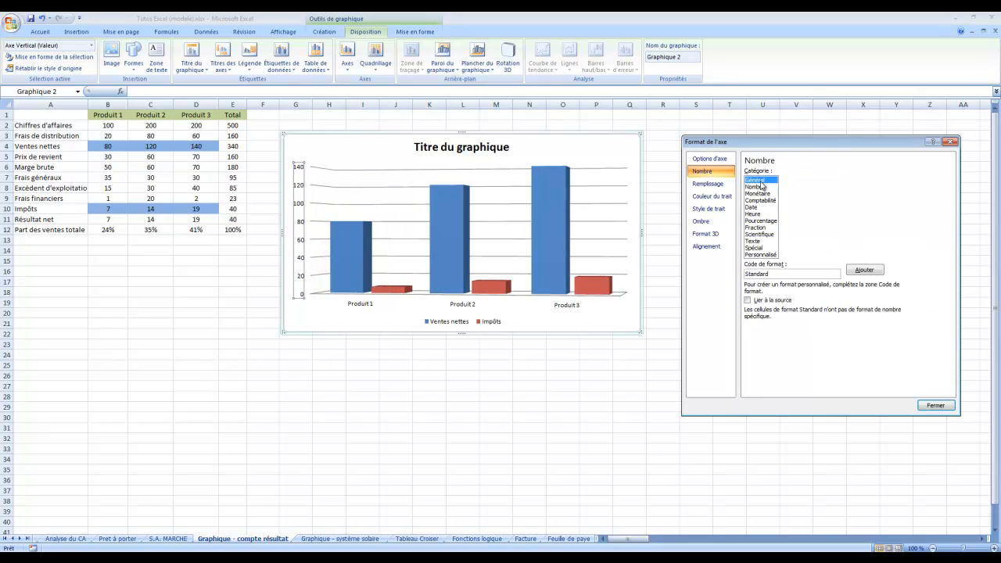
Try a picture or texture fill on the vertical axis, restore the automatic fill and close the axis formatting
{"action": "left_click", "coordinate": [718, 184]}
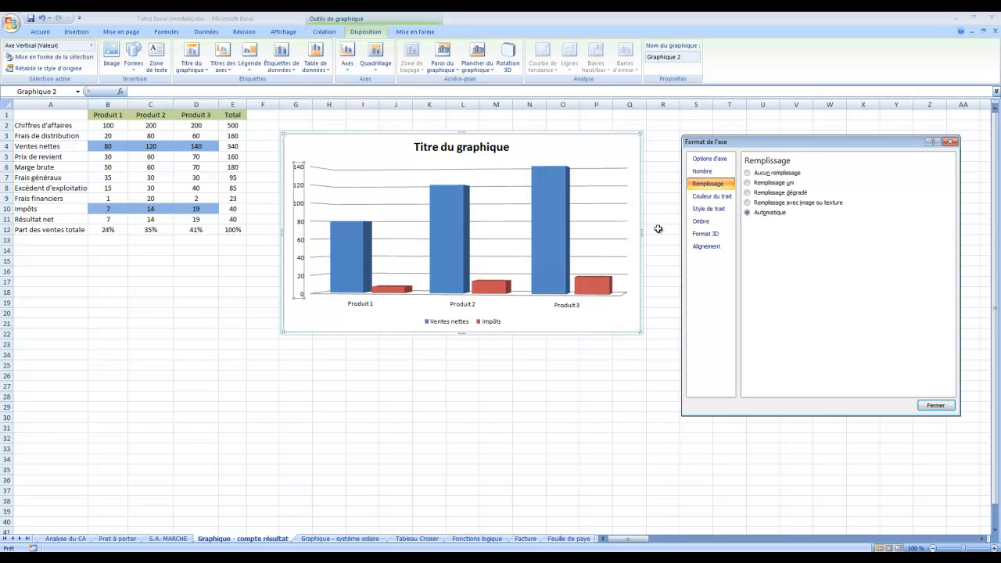
{"action": "left_click", "coordinate": [762, 204]}
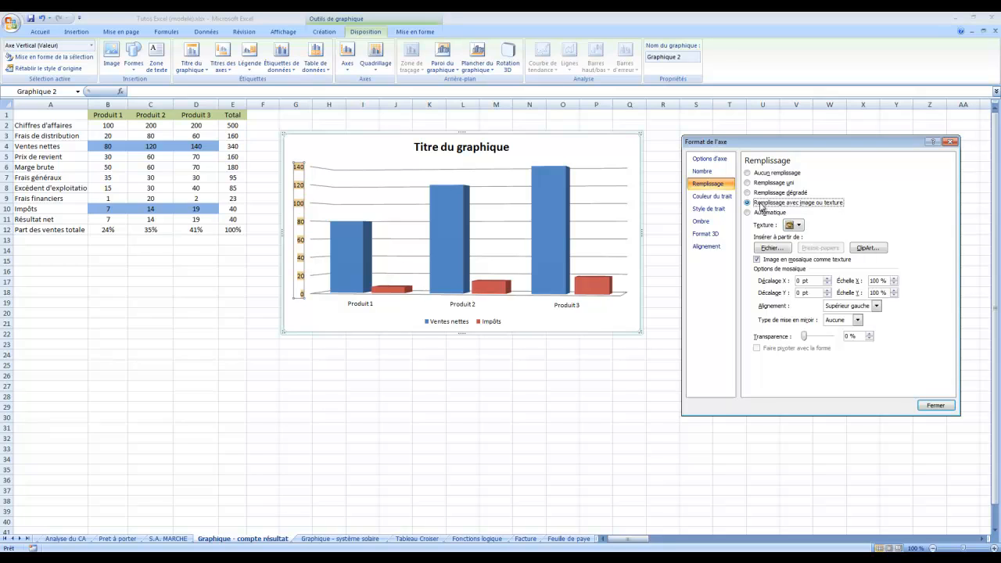
{"action": "left_click", "coordinate": [760, 213]}
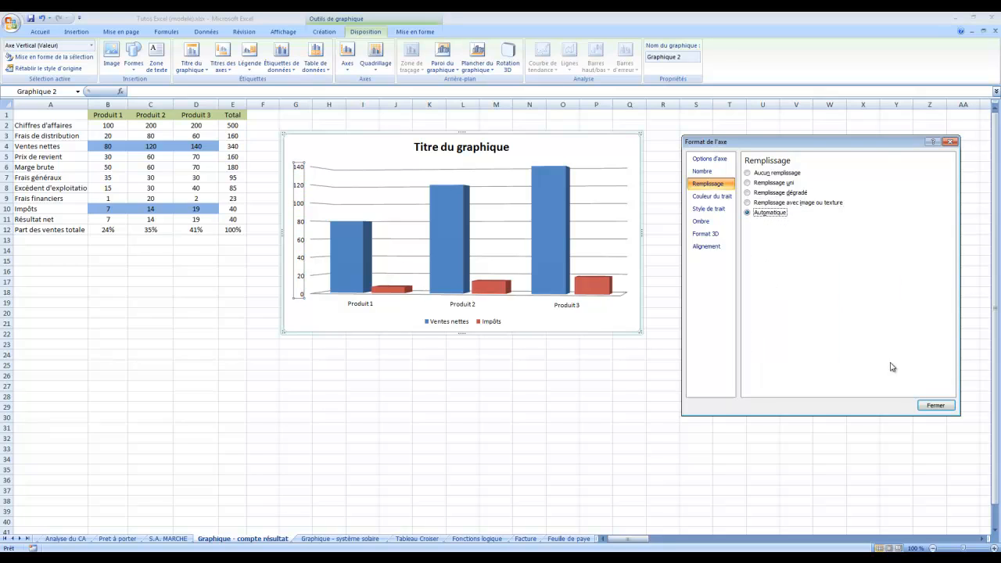
{"action": "left_click", "coordinate": [936, 405]}
Open the chart area's format settings, compare the texture and gradient fills, and choose the picture or texture fill
{"action": "left_click", "coordinate": [340, 320]}
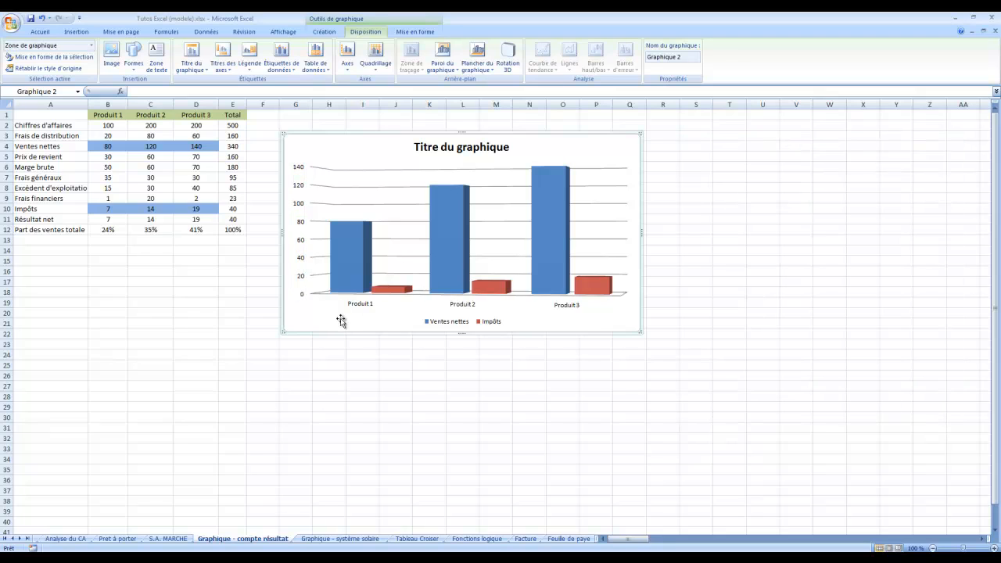
{"action": "left_click", "coordinate": [300, 170]}
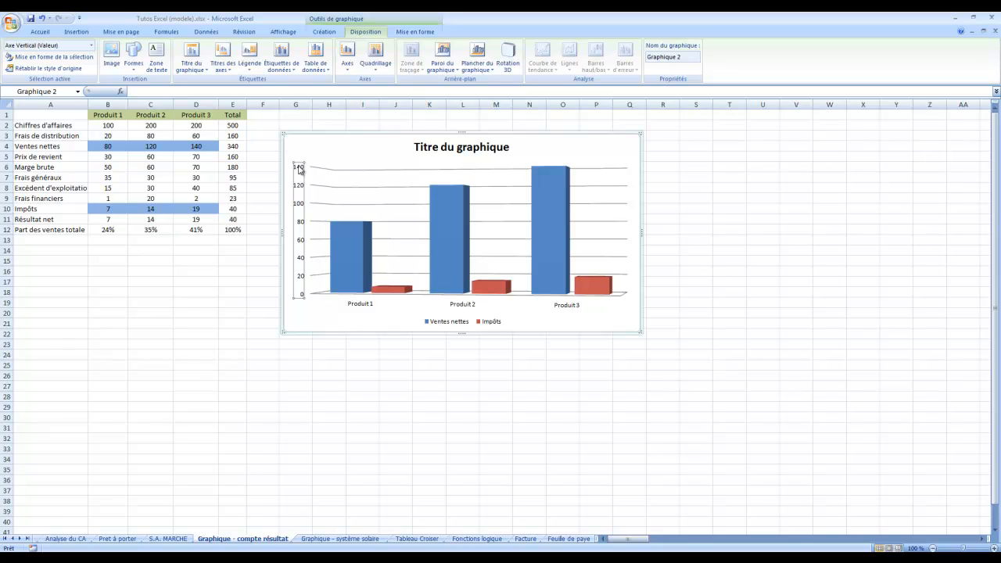
{"action": "left_click", "coordinate": [321, 313]}
{"action": "right_click", "coordinate": [321, 303]}
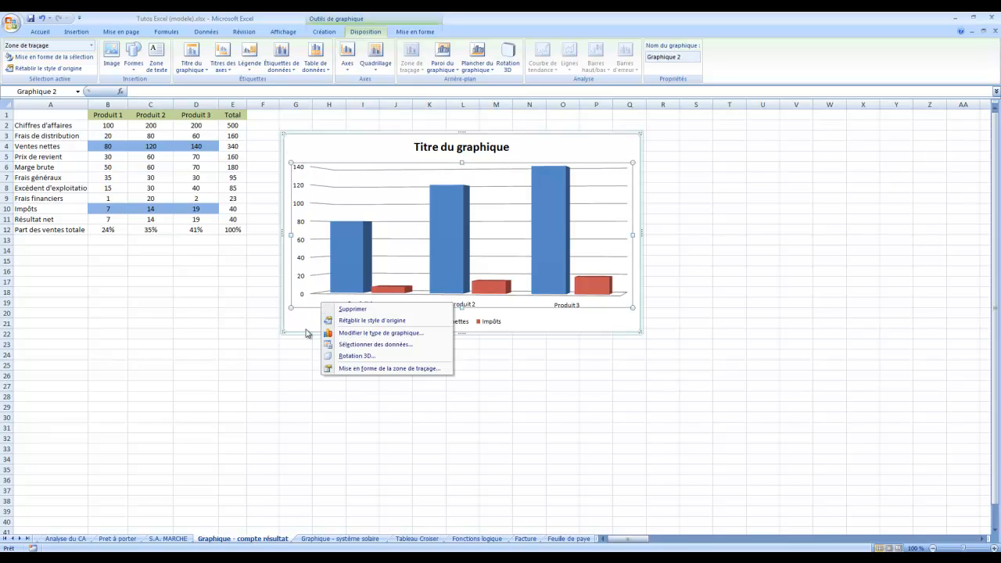
{"action": "left_click", "coordinate": [298, 326]}
{"action": "right_click", "coordinate": [309, 315]}
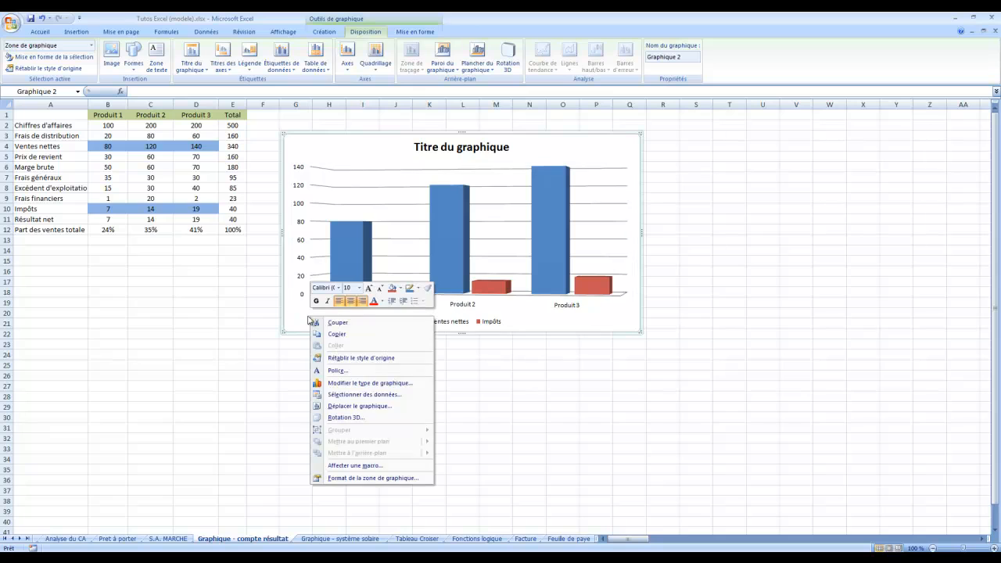
{"action": "left_click", "coordinate": [369, 478]}
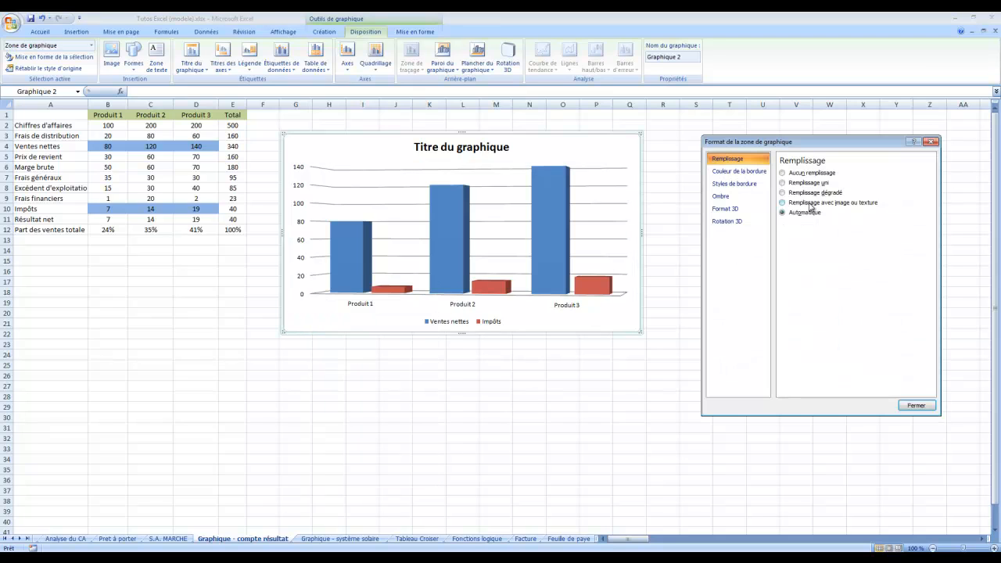
{"action": "left_click", "coordinate": [816, 203]}
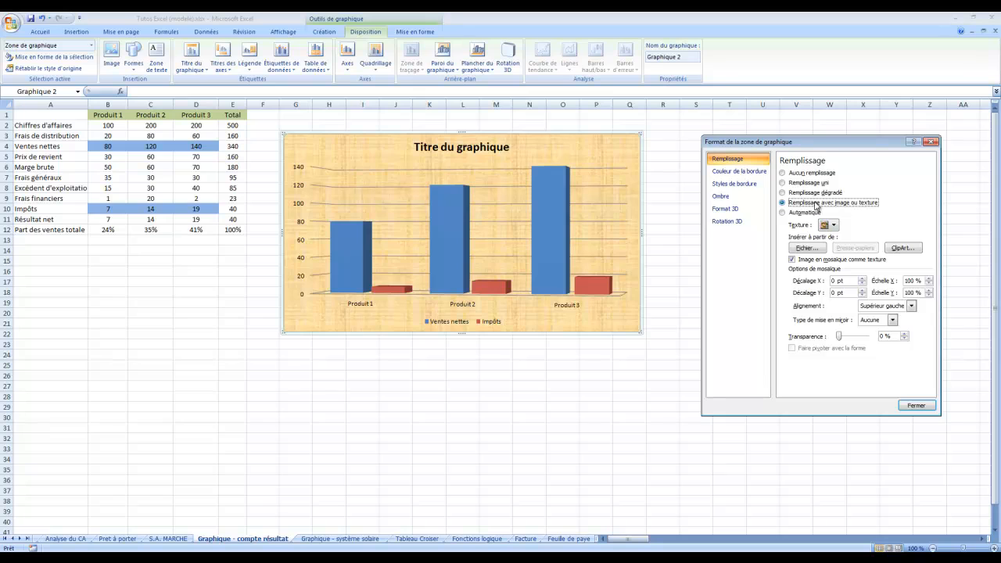
{"action": "left_click", "coordinate": [817, 192]}
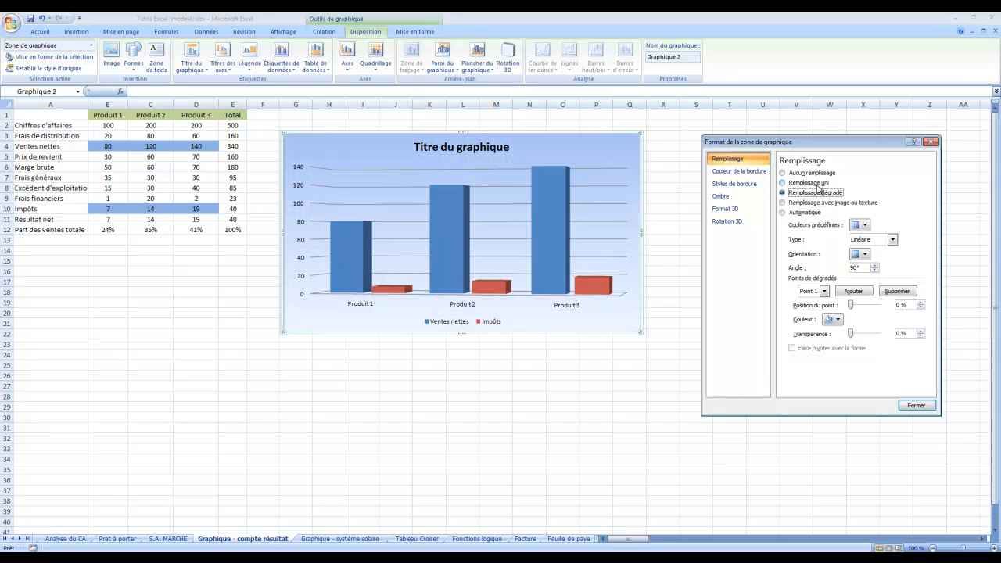
{"action": "left_click", "coordinate": [815, 205]}
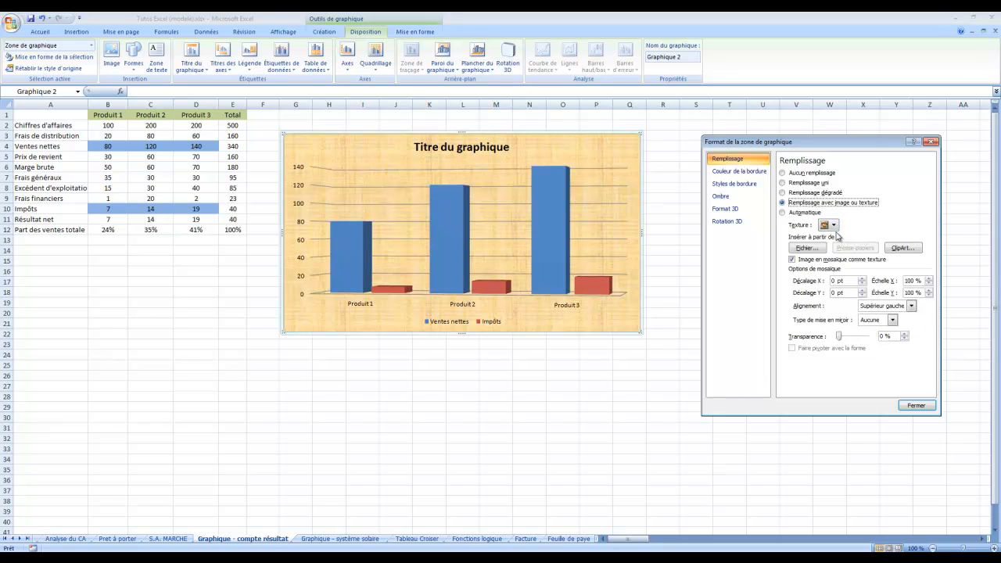
Try the fish fossil texture and the mottled pink-and-blue texture as the chart area background
{"action": "left_click", "coordinate": [834, 226]}
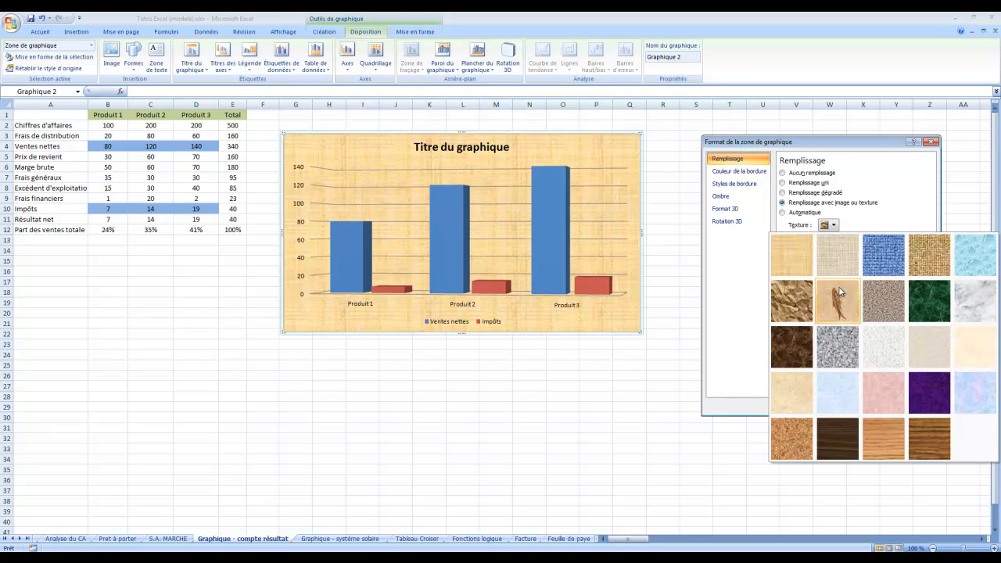
{"action": "left_click", "coordinate": [840, 294]}
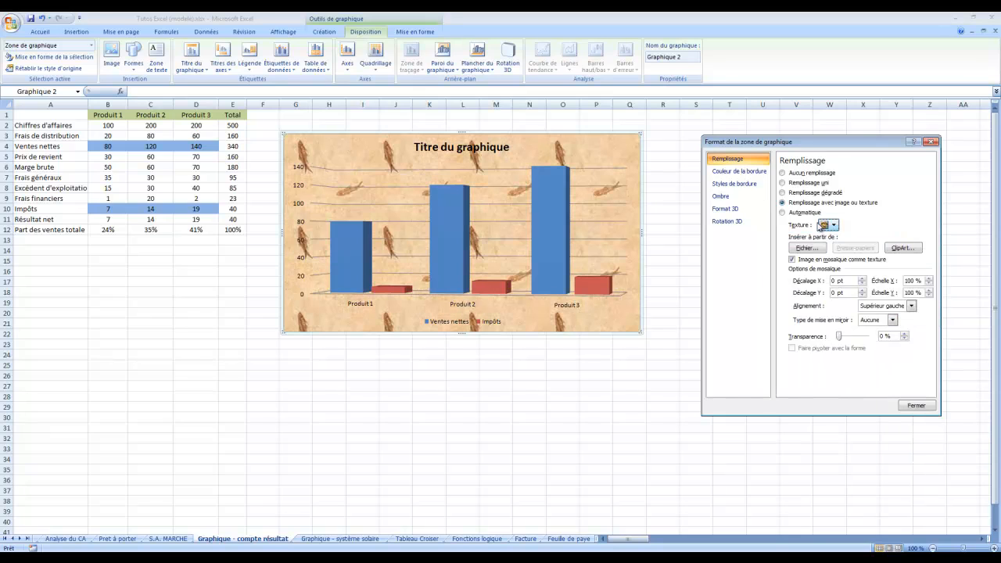
{"action": "left_click", "coordinate": [835, 226]}
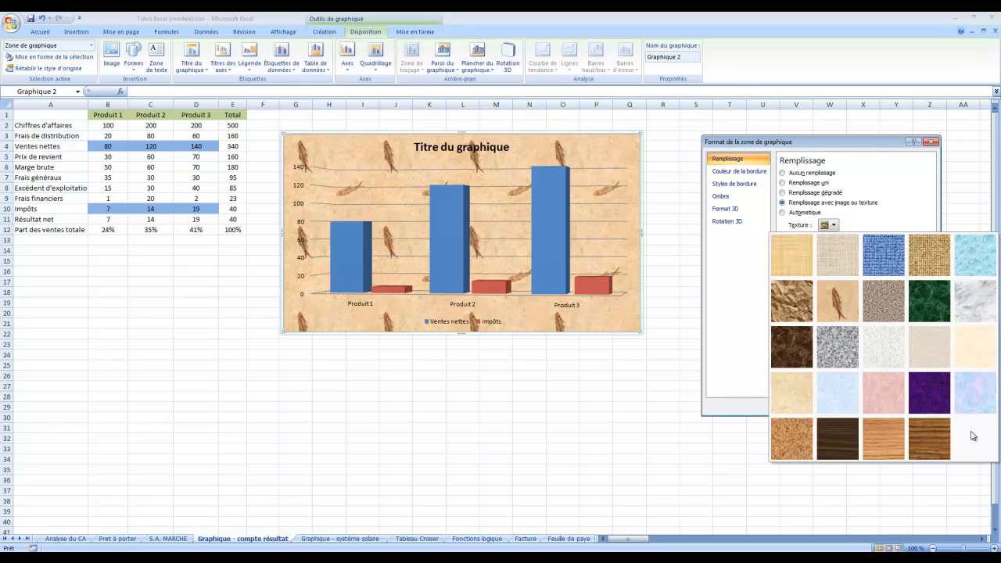
{"action": "left_click", "coordinate": [980, 393]}
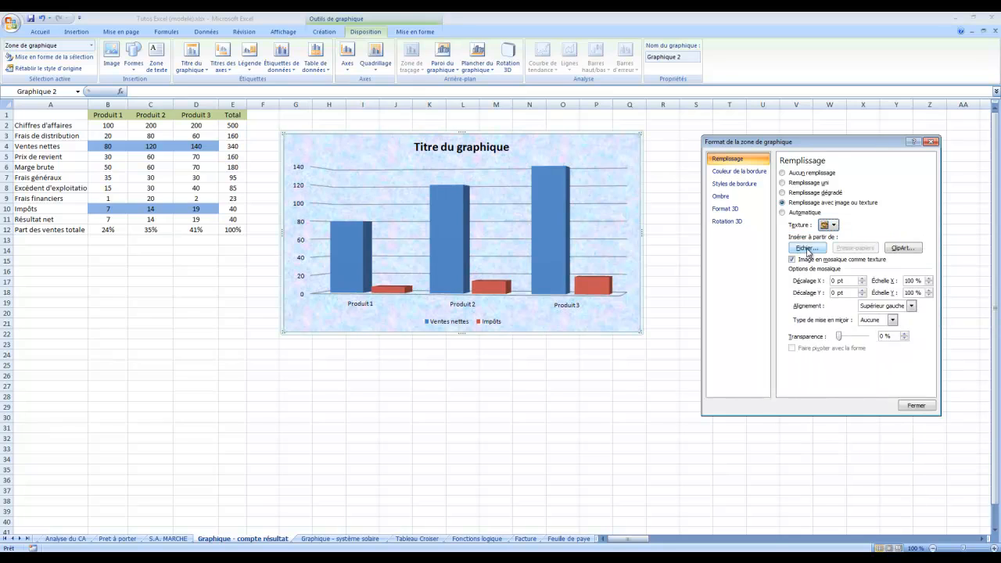
Fill the chart area with the picture file Nil5_1987.jpg from the Images library
{"action": "left_click", "coordinate": [807, 248]}
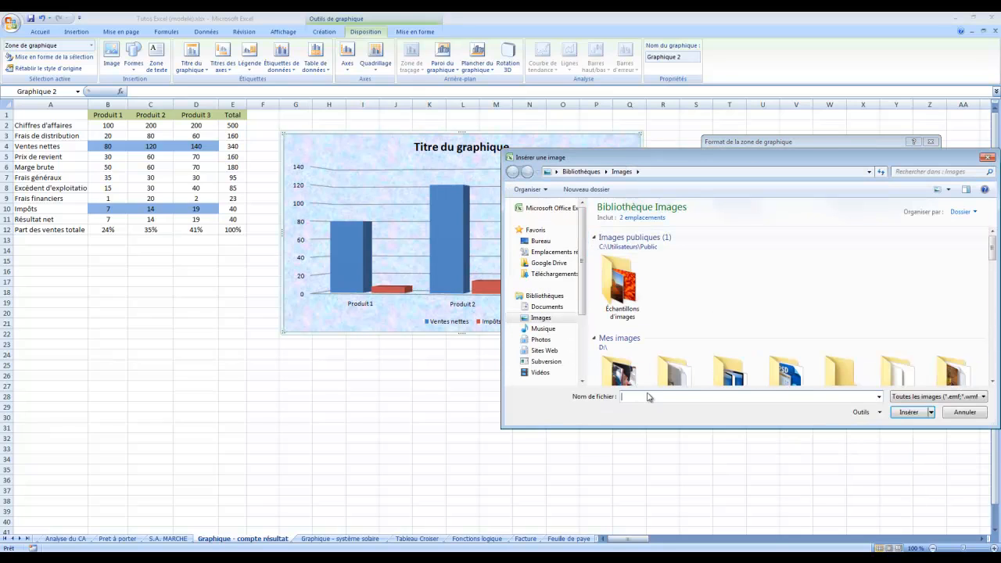
{"action": "left_click", "coordinate": [994, 370]}
{"action": "left_click", "coordinate": [995, 372]}
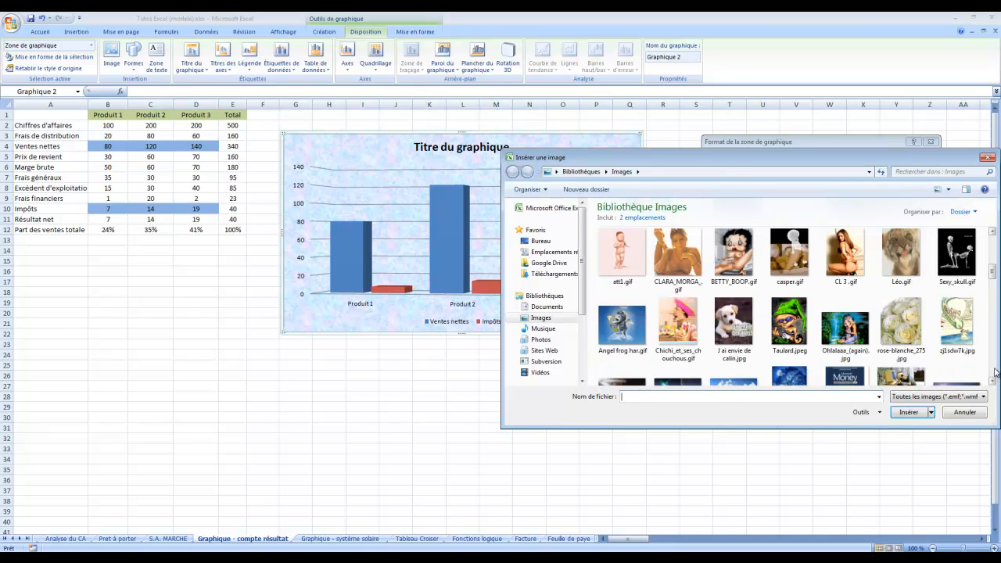
{"action": "left_click", "coordinate": [845, 332]}
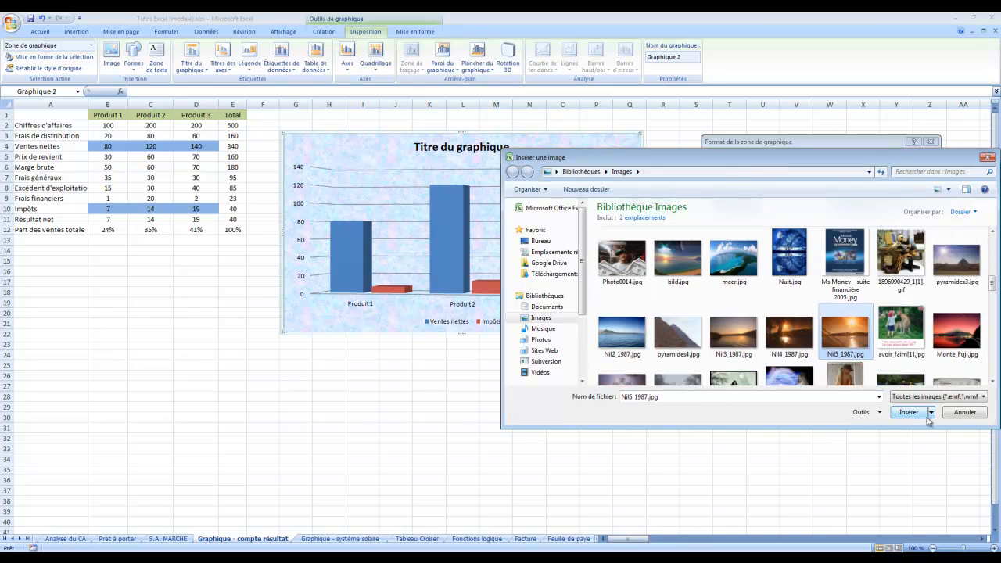
{"action": "left_click", "coordinate": [914, 412]}
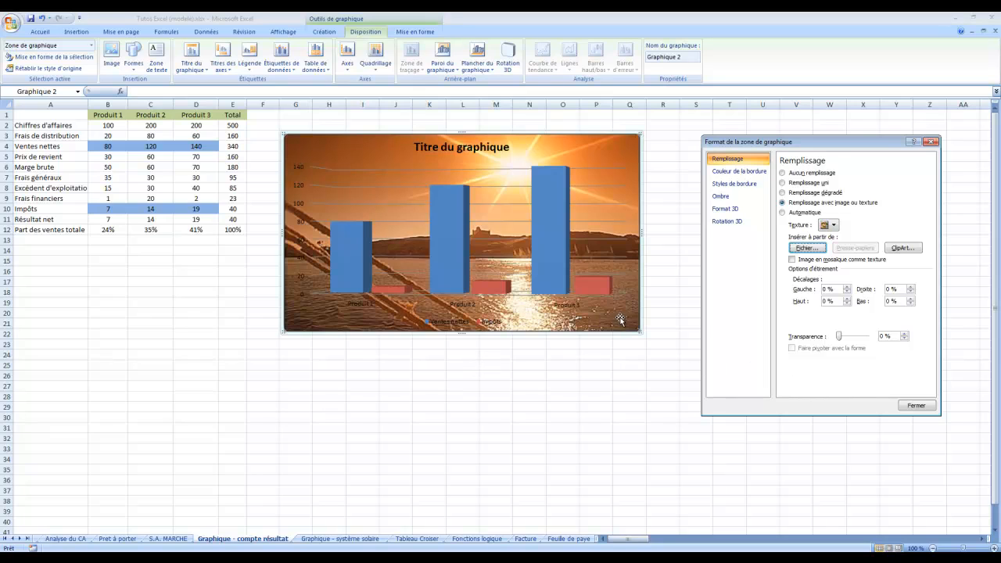
Give the Ventes nettes series a solid border line in the recently used light blue colour
{"action": "left_click", "coordinate": [347, 259]}
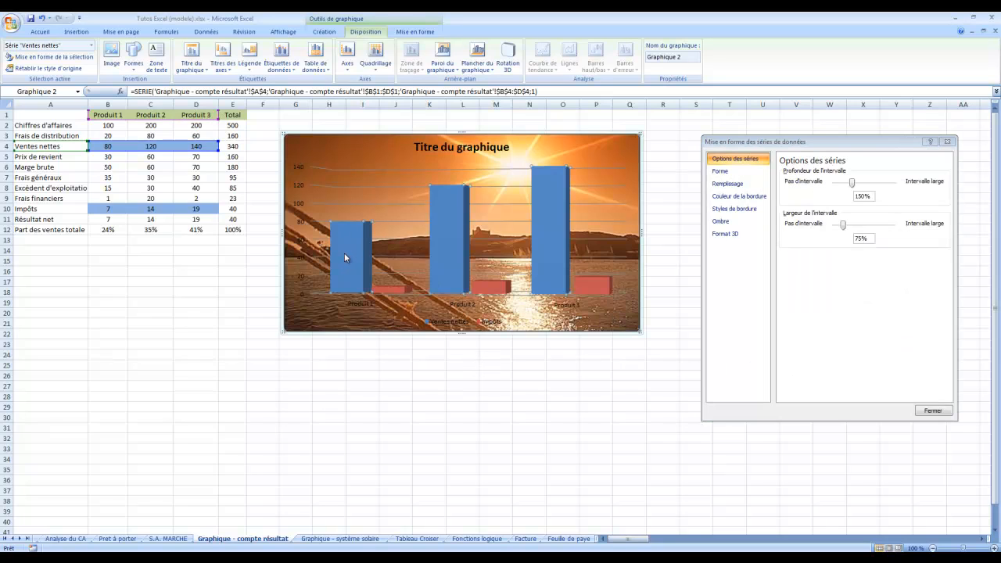
{"action": "left_click", "coordinate": [727, 173]}
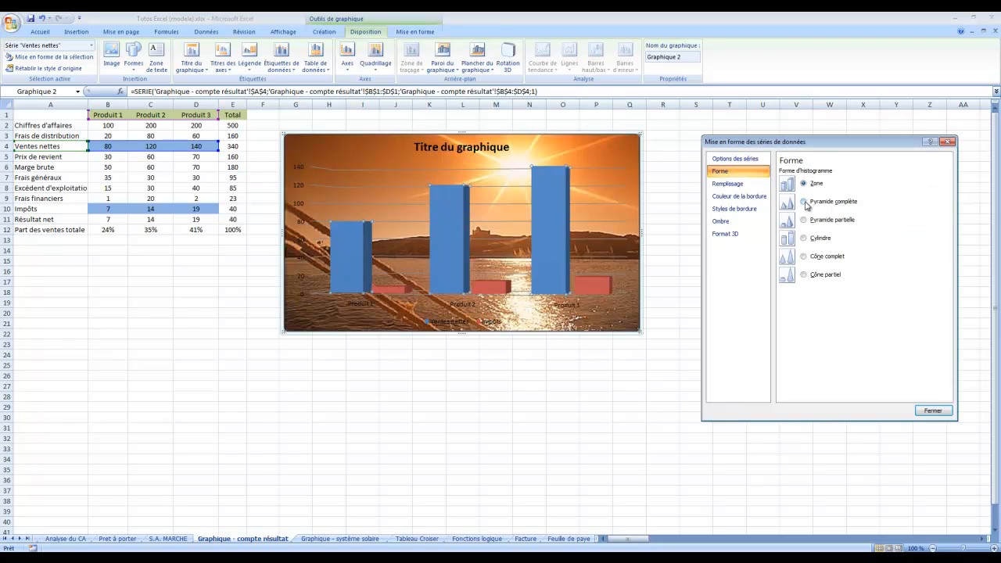
{"action": "left_click", "coordinate": [732, 186]}
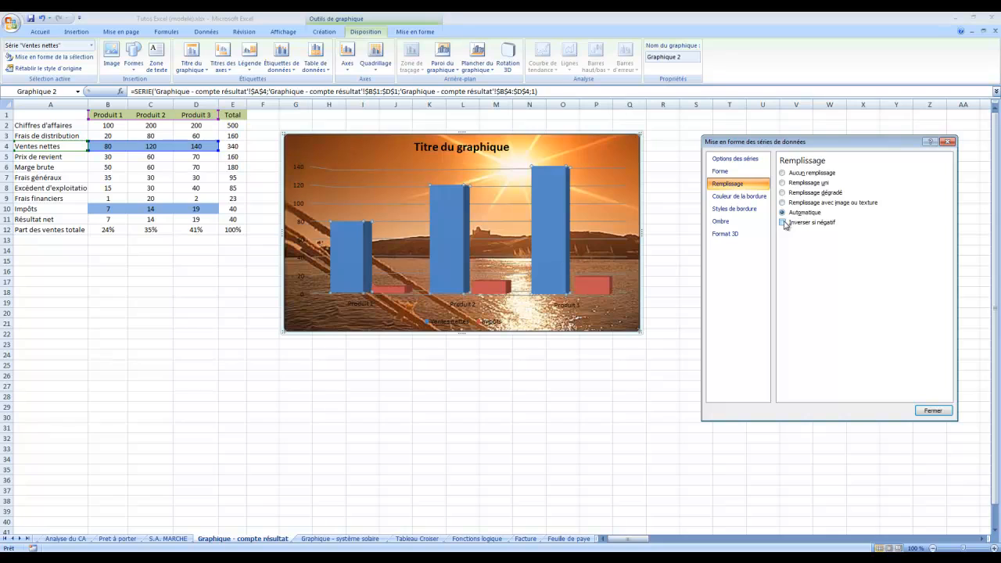
{"action": "left_click", "coordinate": [748, 198]}
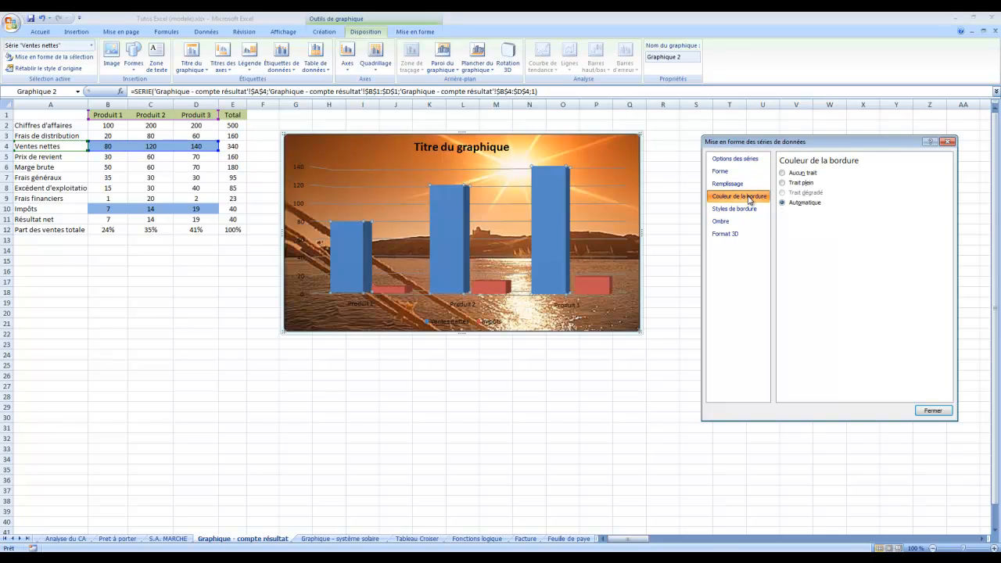
{"action": "left_click", "coordinate": [784, 183]}
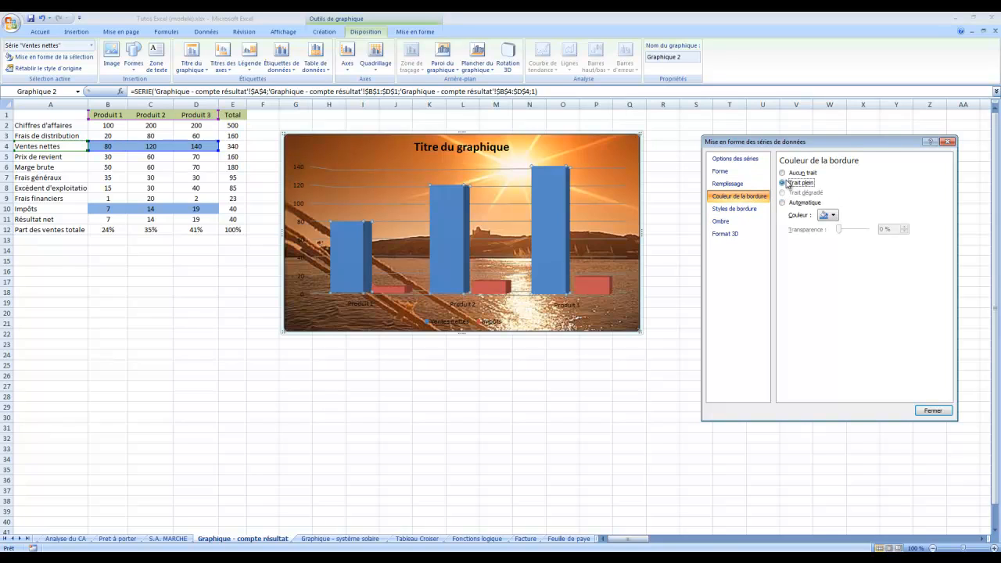
{"action": "left_click", "coordinate": [833, 216]}
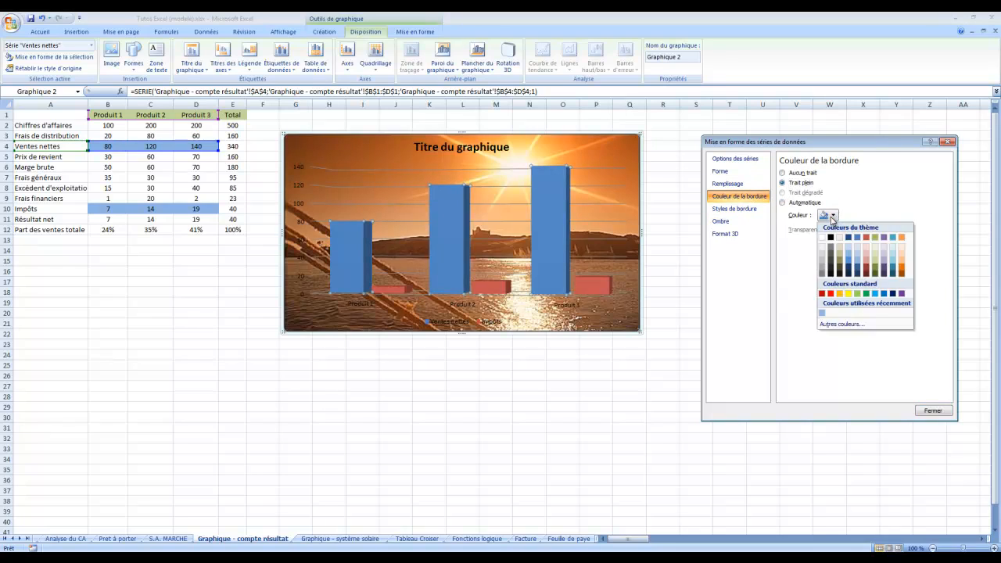
{"action": "left_click", "coordinate": [887, 268]}
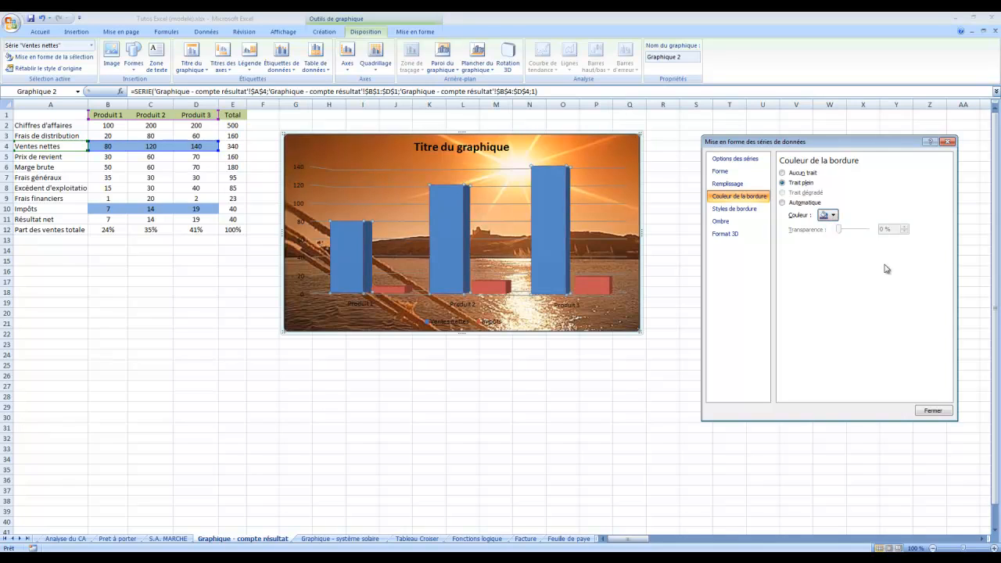
{"action": "left_click", "coordinate": [834, 218]}
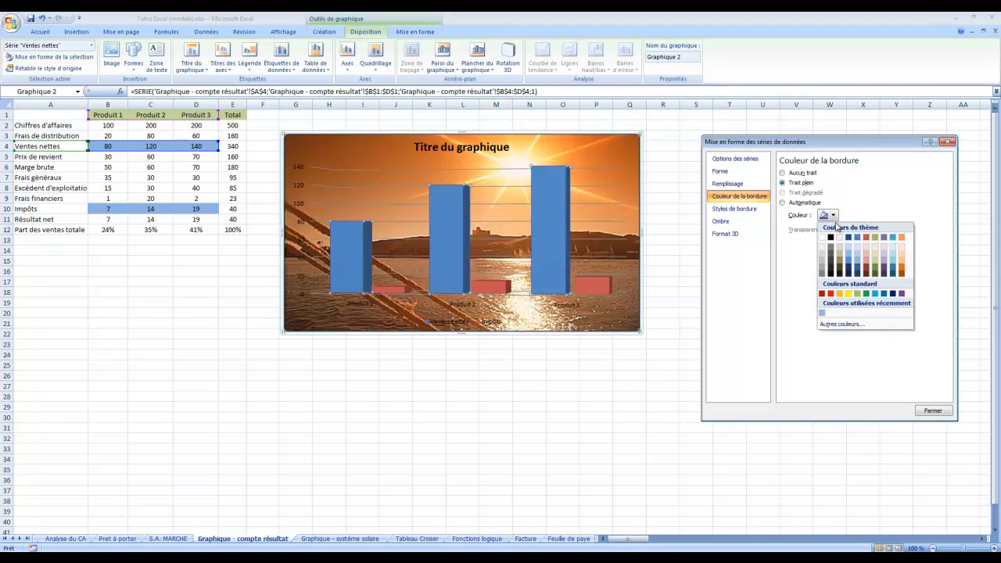
{"action": "left_click", "coordinate": [823, 314]}
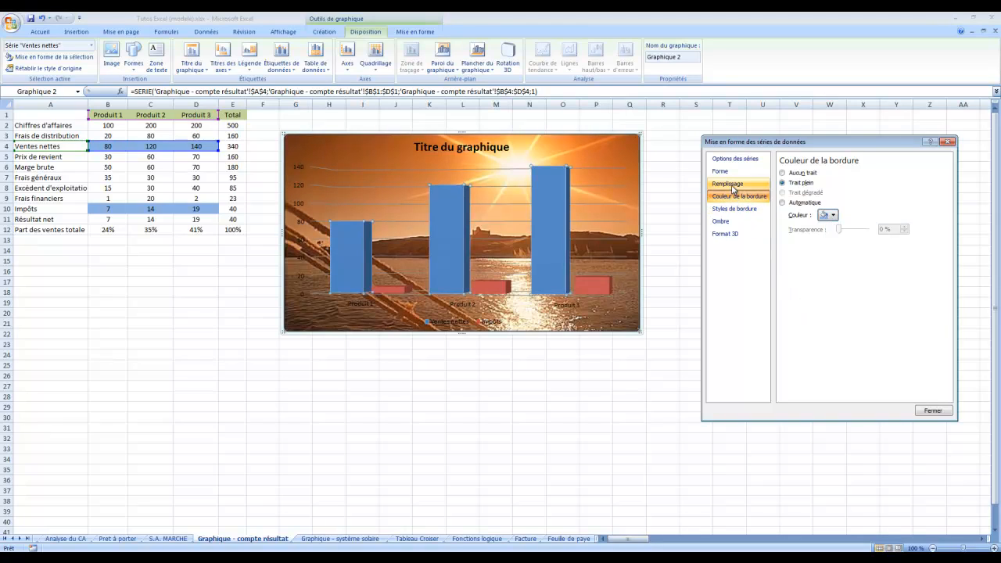
Try a picture fill and a solid dark red fill on the Ventes nettes series, and undo the fill change
{"action": "left_click", "coordinate": [733, 188]}
{"action": "left_click", "coordinate": [804, 204]}
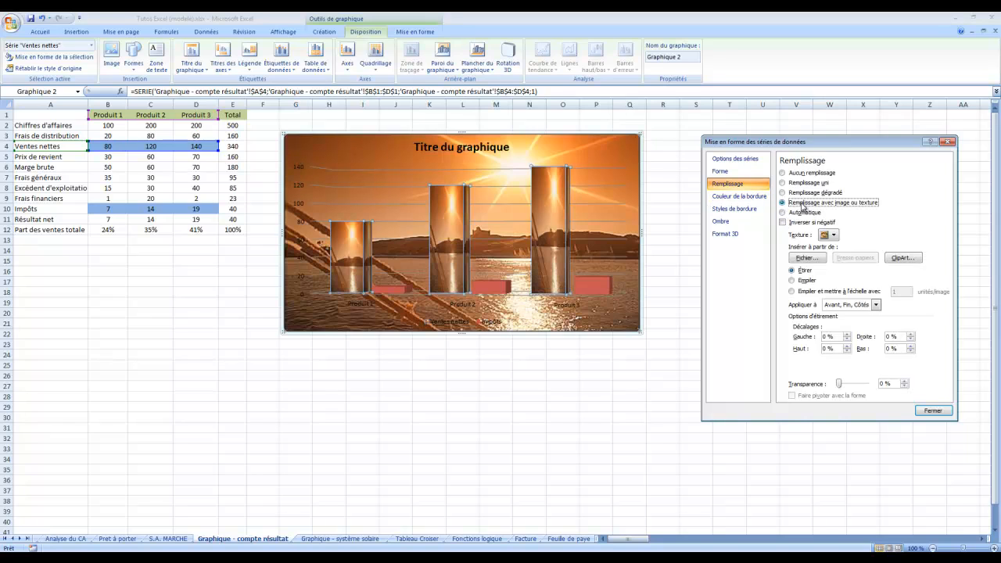
{"action": "left_click", "coordinate": [809, 183]}
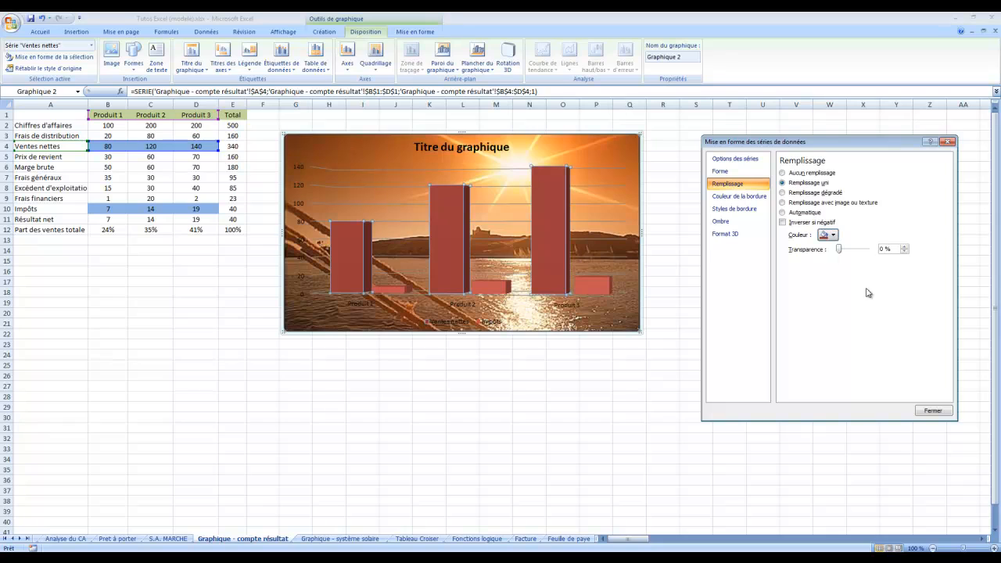
{"action": "left_click", "coordinate": [935, 411]}
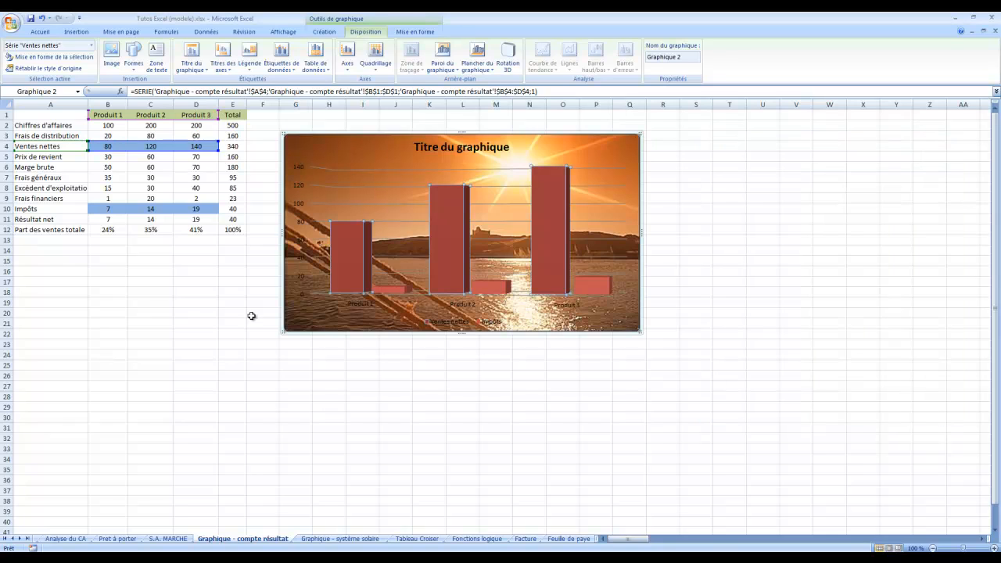
{"action": "left_click", "coordinate": [42, 18]}
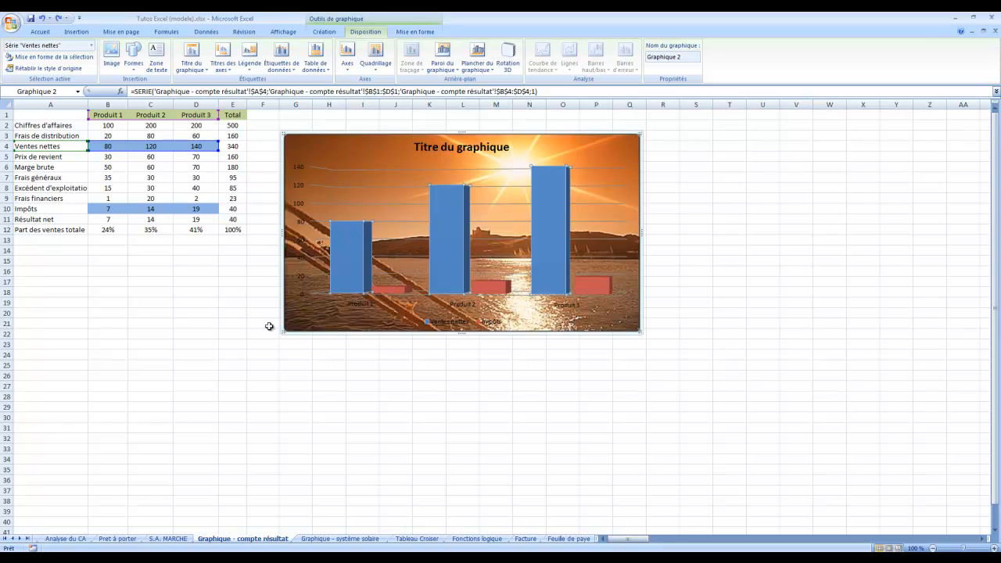
On the Graphique - système solaire sheet, move the pie chart directly below the planet table
{"action": "left_click", "coordinate": [336, 539]}
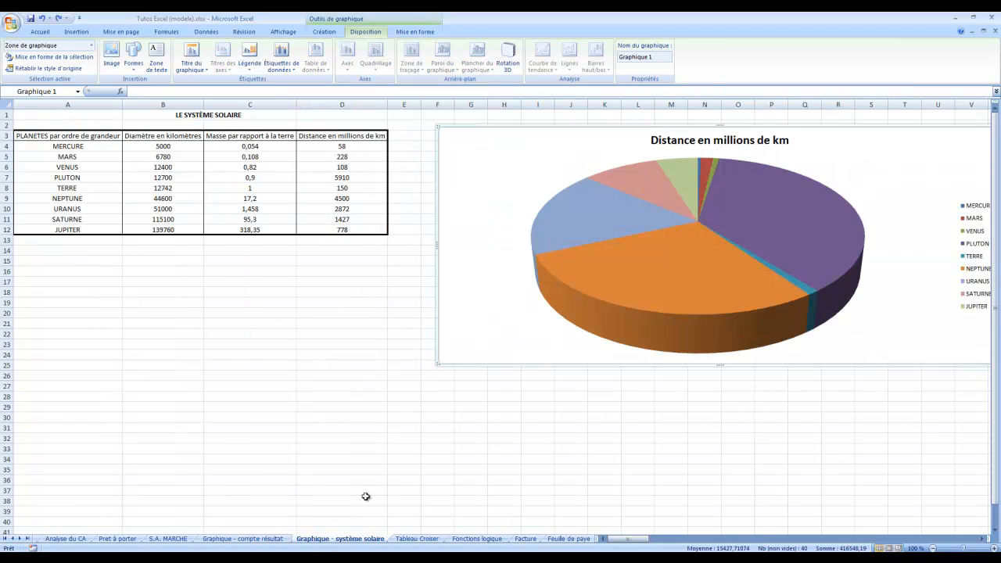
{"action": "left_click", "coordinate": [896, 182]}
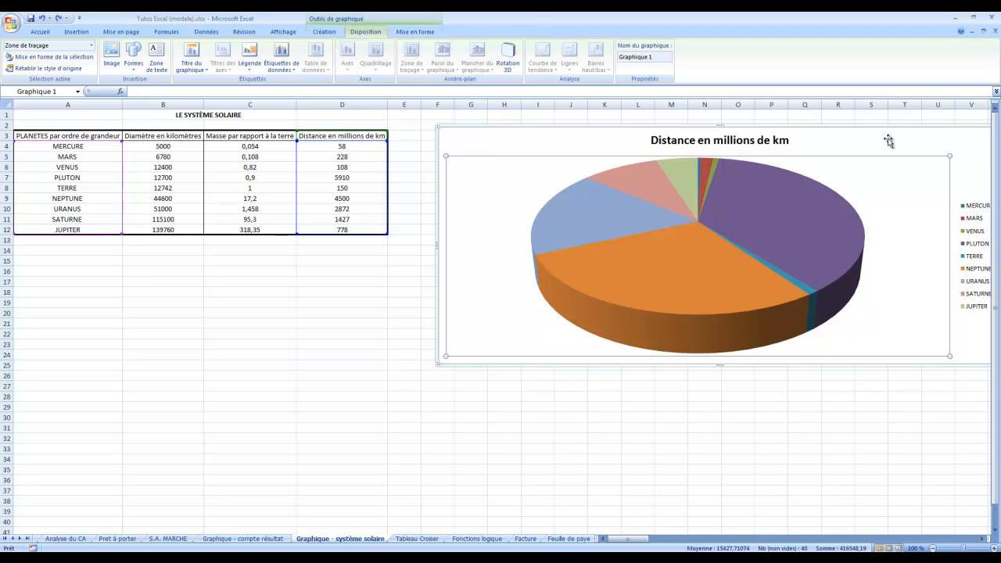
{"action": "left_click_drag", "start_coordinate": [889, 141], "coordinate": [557, 255]}
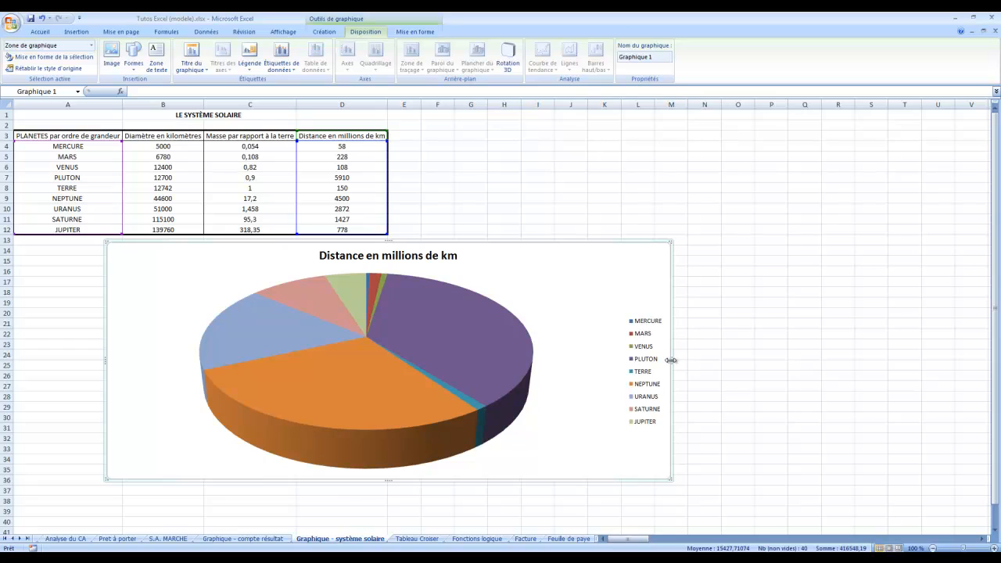
Narrow the solar system pie chart to about a quarter less than its width, keeping its height
{"action": "left_click_drag", "start_coordinate": [671, 360], "coordinate": [519, 361]}
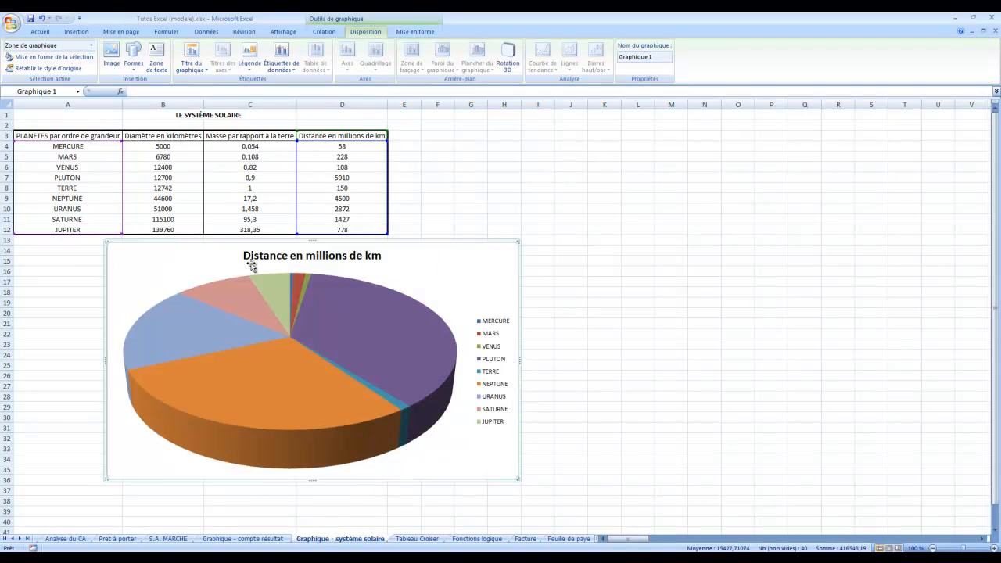
{"action": "left_click", "coordinate": [569, 363]}
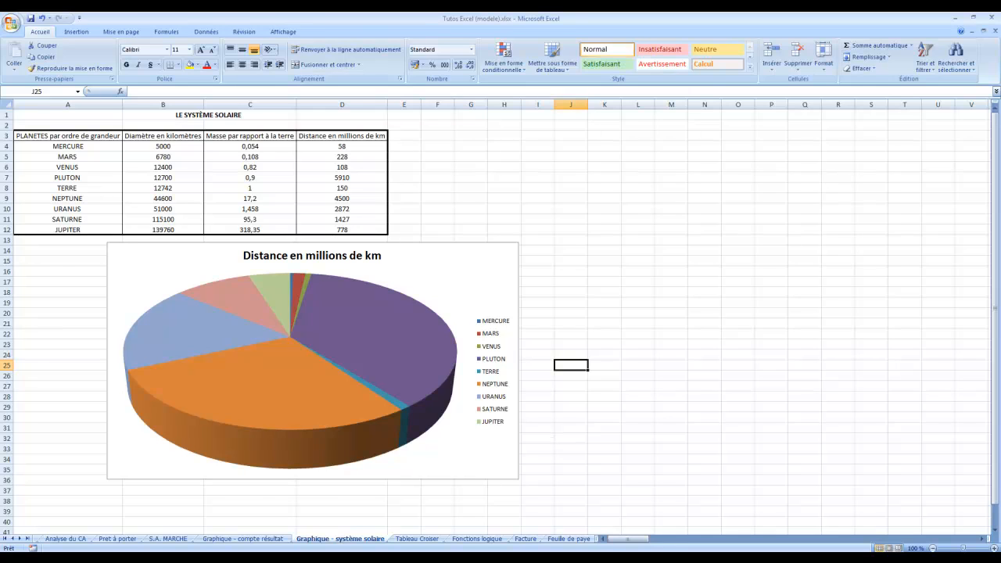
Open the Tableau Croiser sheet and look over the Tableau des ventes data and its product entries
{"action": "left_click", "coordinate": [416, 539]}
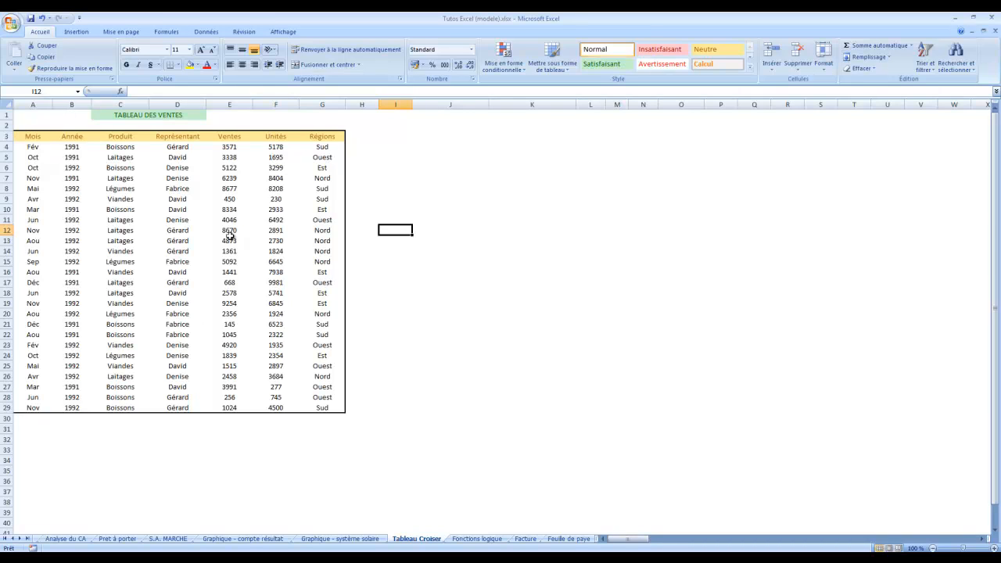
{"action": "left_click_drag", "start_coordinate": [45, 116], "coordinate": [327, 405]}
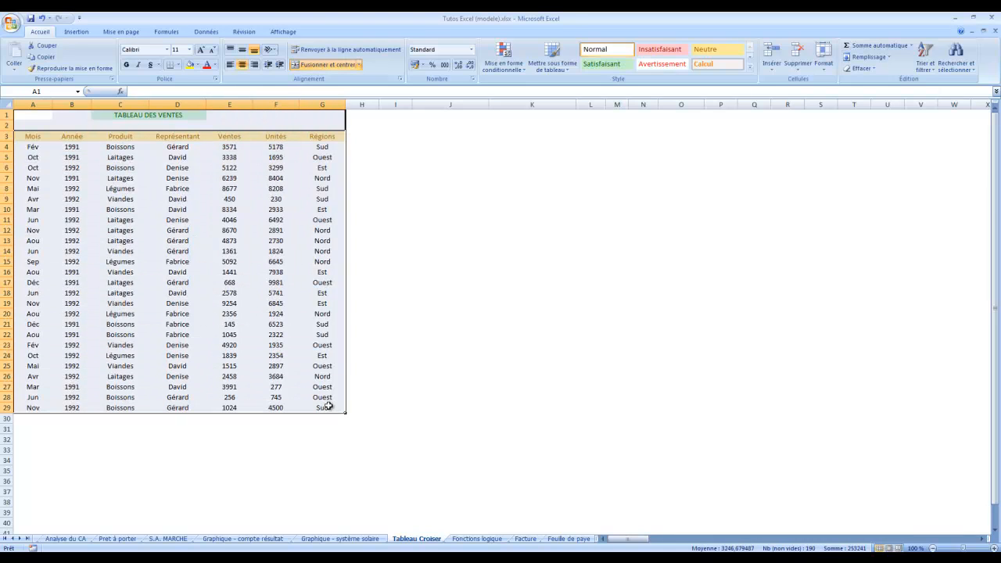
{"action": "left_click", "coordinate": [327, 405]}
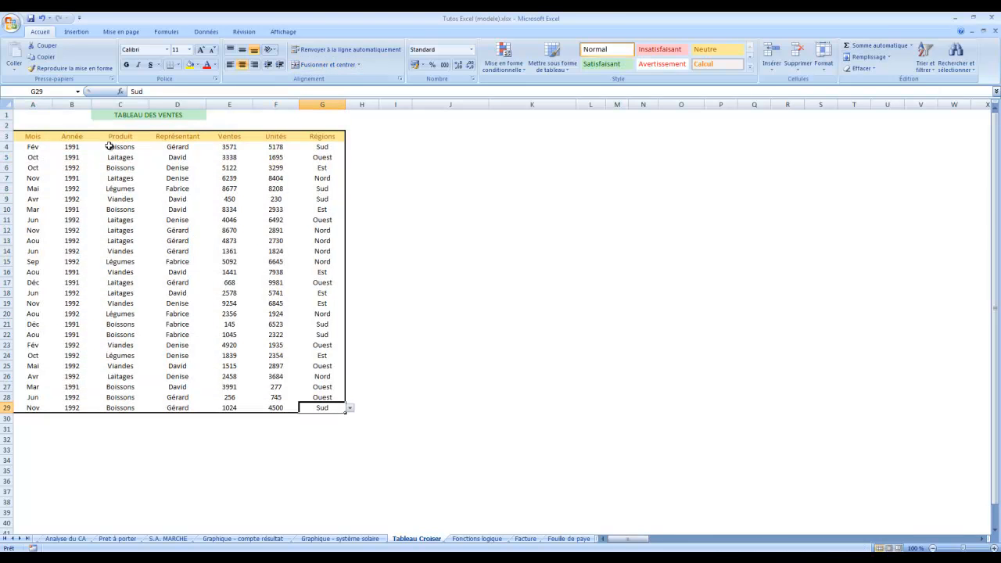
{"action": "left_click", "coordinate": [159, 155]}
{"action": "left_click", "coordinate": [128, 231]}
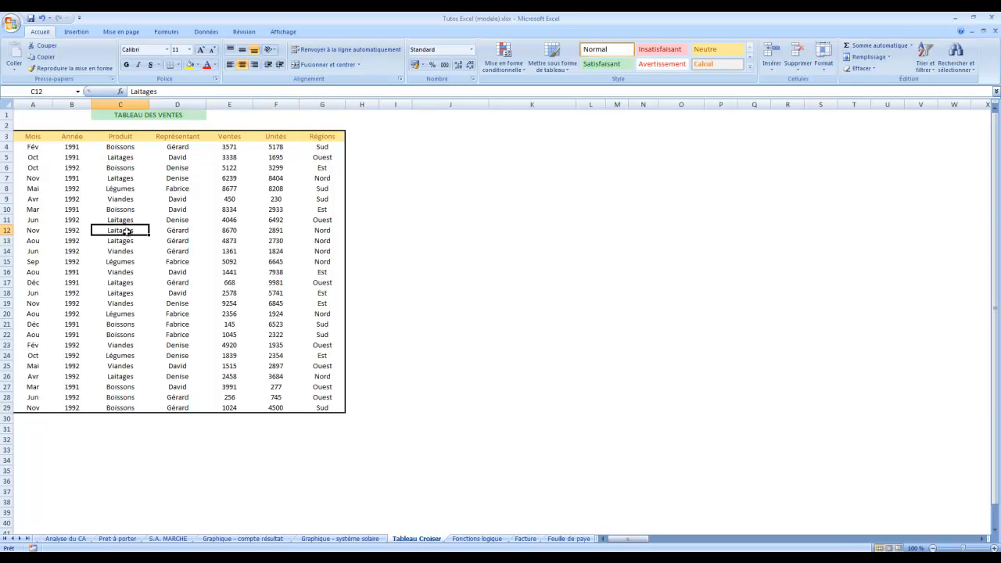
{"action": "left_click", "coordinate": [220, 298]}
{"action": "left_click", "coordinate": [111, 339]}
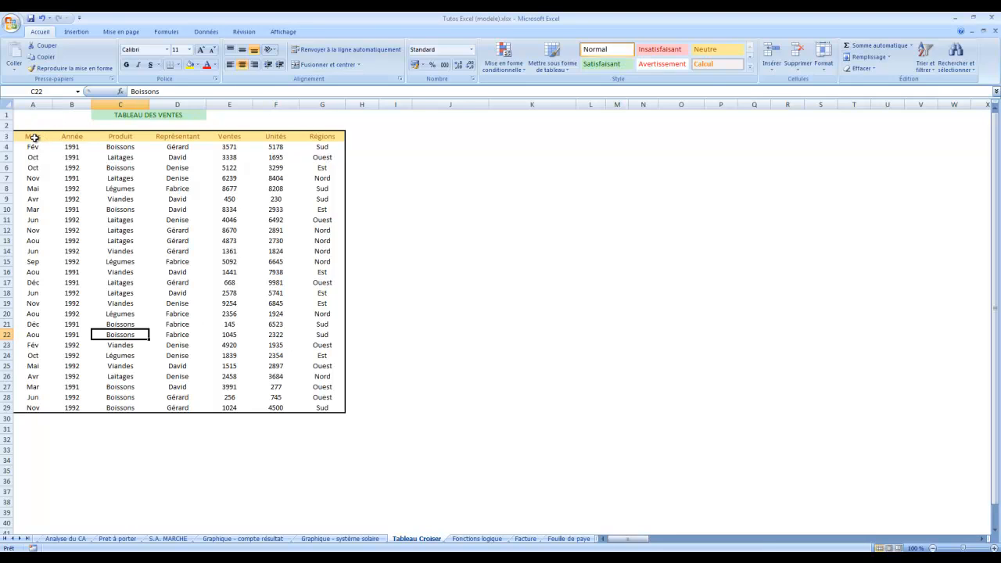
Start a pivot table using the sales table range A3:G29, headers included, as its source
{"action": "left_click_drag", "start_coordinate": [33, 137], "coordinate": [320, 408]}
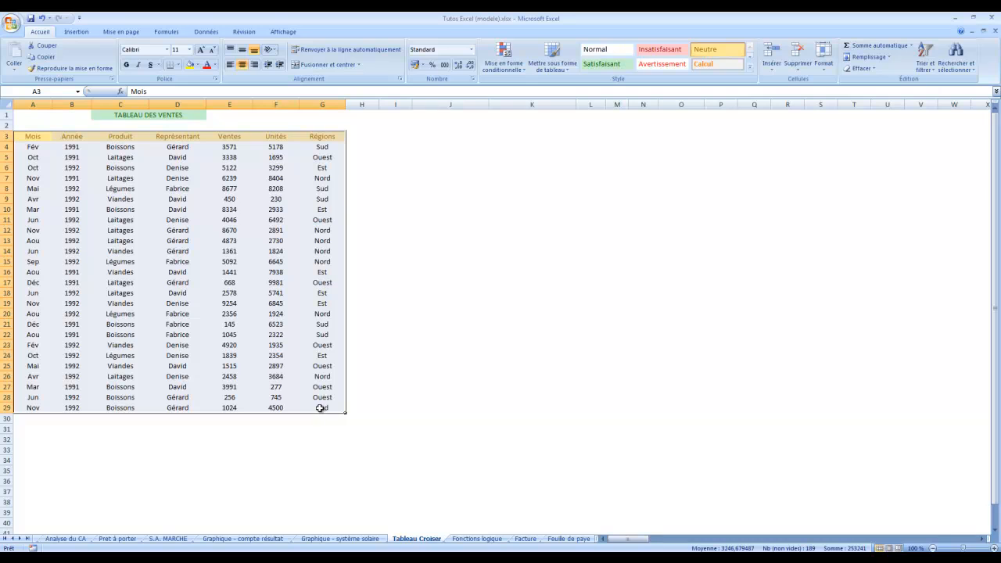
{"action": "left_click", "coordinate": [76, 32]}
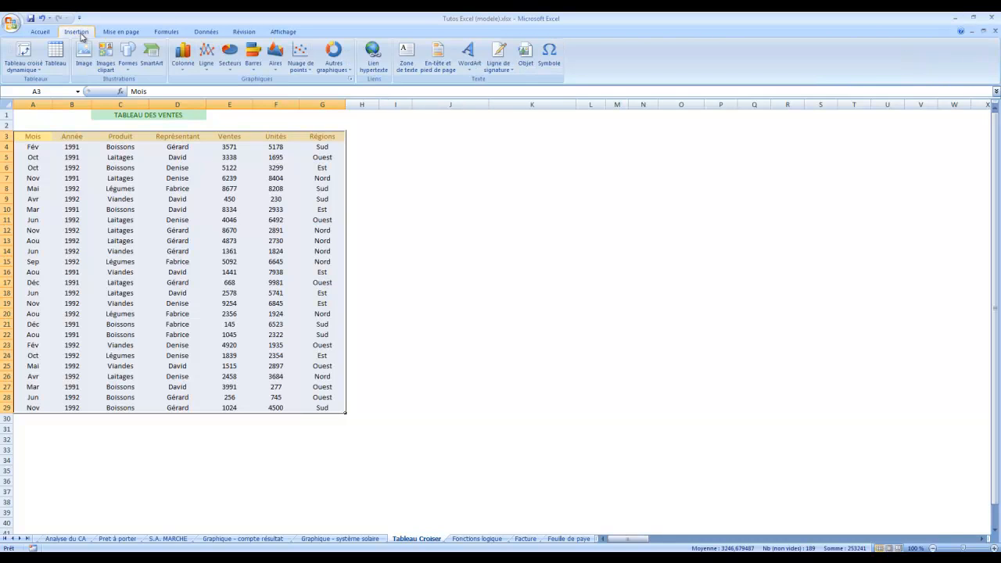
{"action": "left_click", "coordinate": [24, 52]}
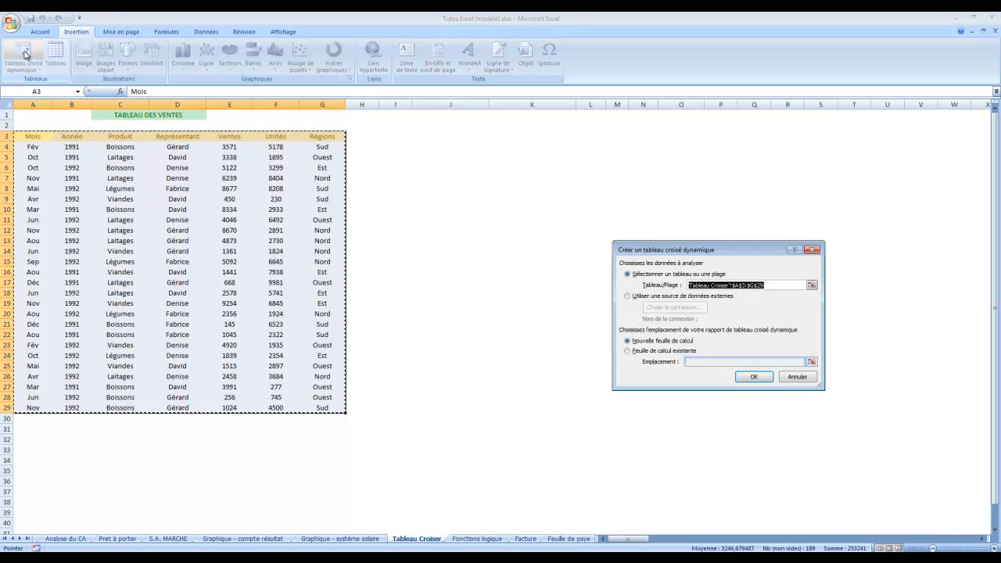
{"action": "left_click_drag", "start_coordinate": [704, 250], "coordinate": [599, 222]}
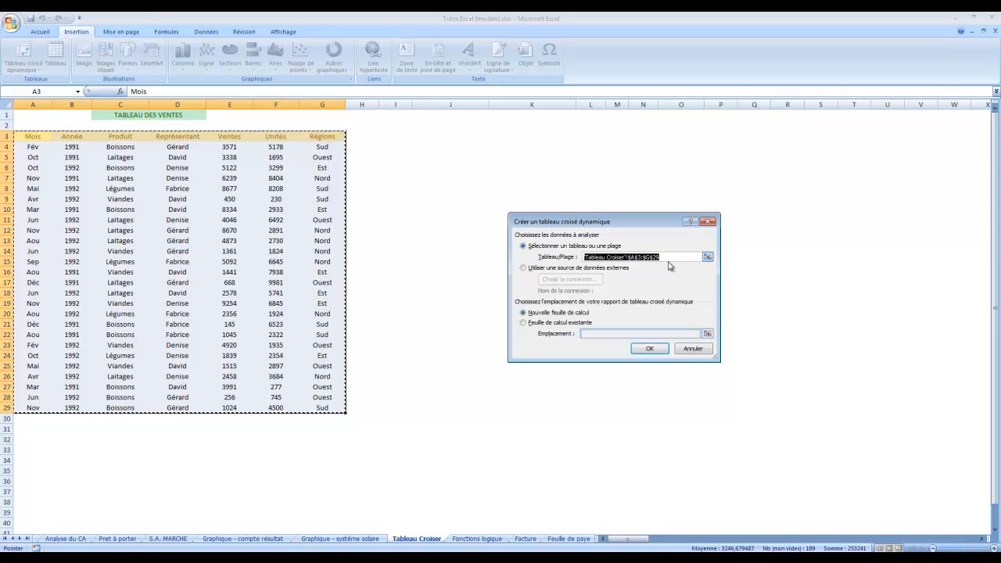
Place the pivot table on the existing Tableau Croiser worksheet, starting at cell K5
{"action": "left_click", "coordinate": [554, 325]}
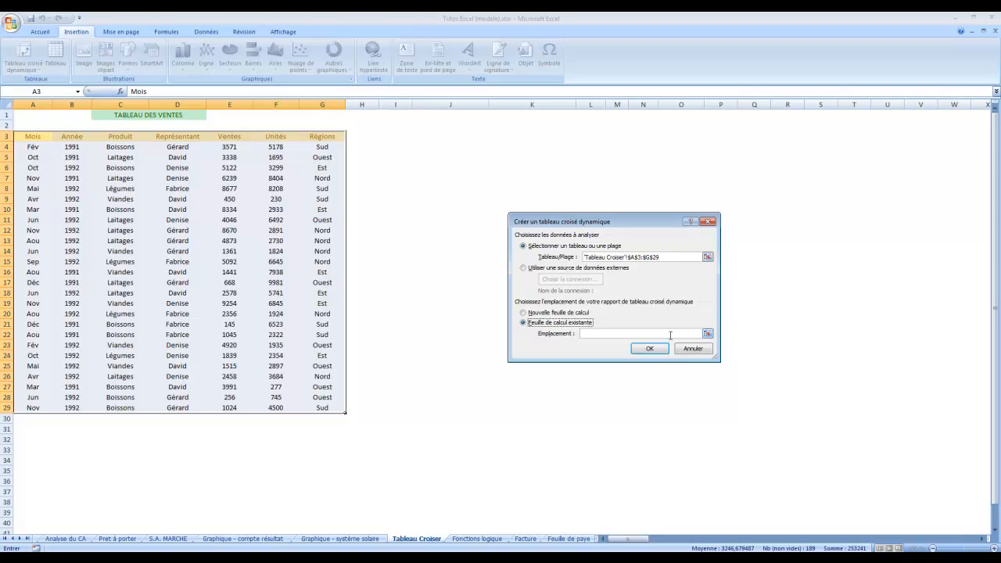
{"action": "left_click", "coordinate": [707, 334]}
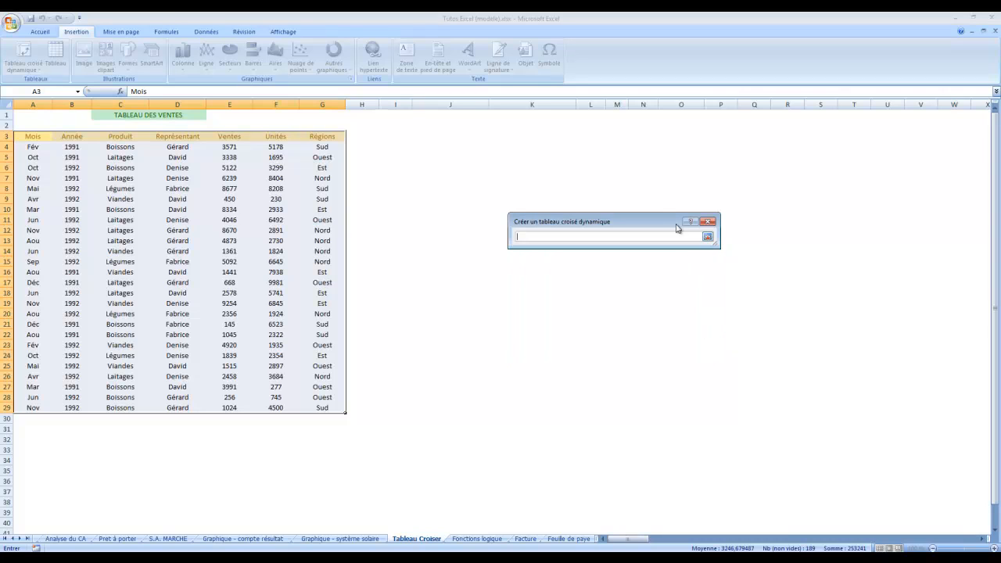
{"action": "left_click", "coordinate": [538, 156]}
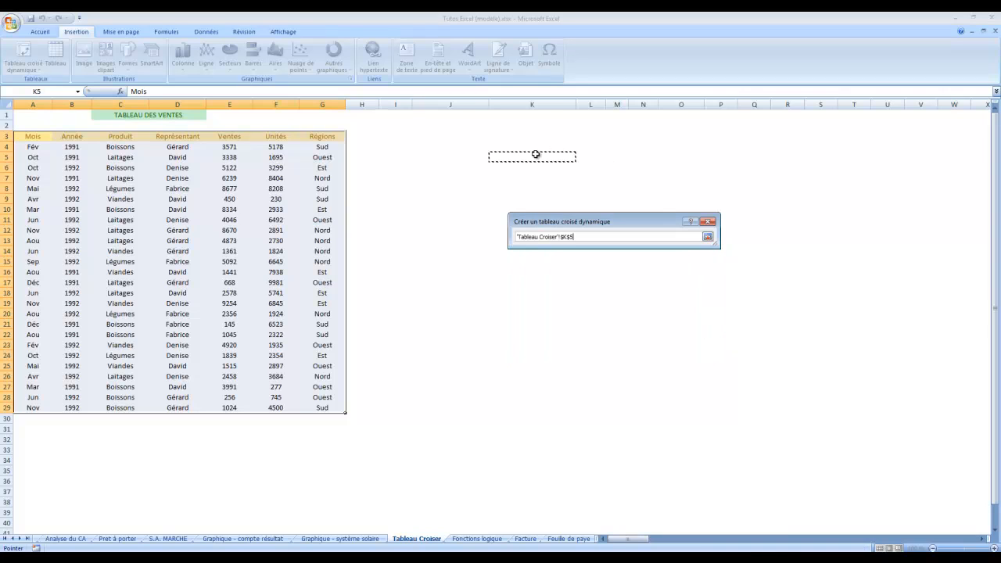
{"action": "left_click", "coordinate": [707, 236]}
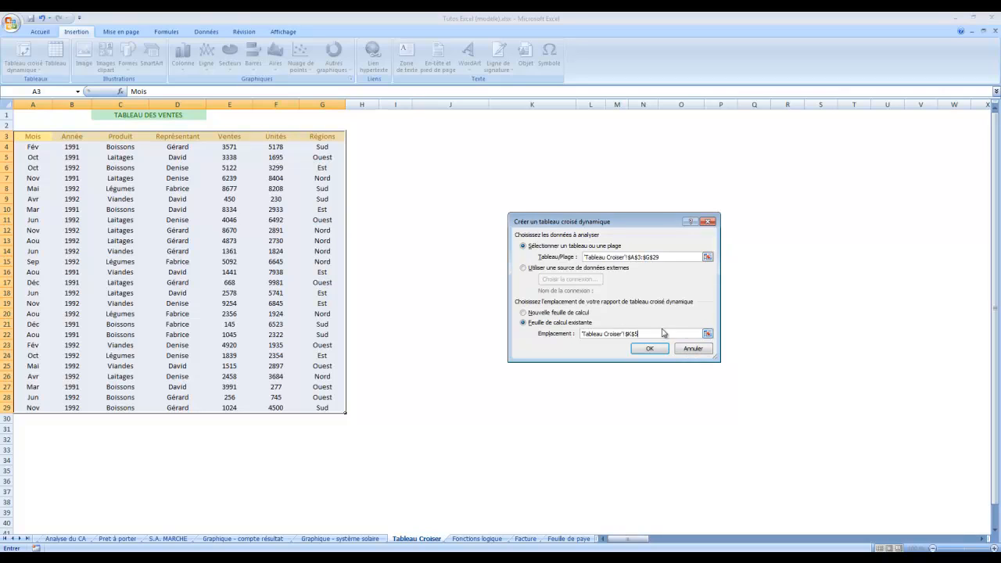
{"action": "left_click", "coordinate": [707, 334]}
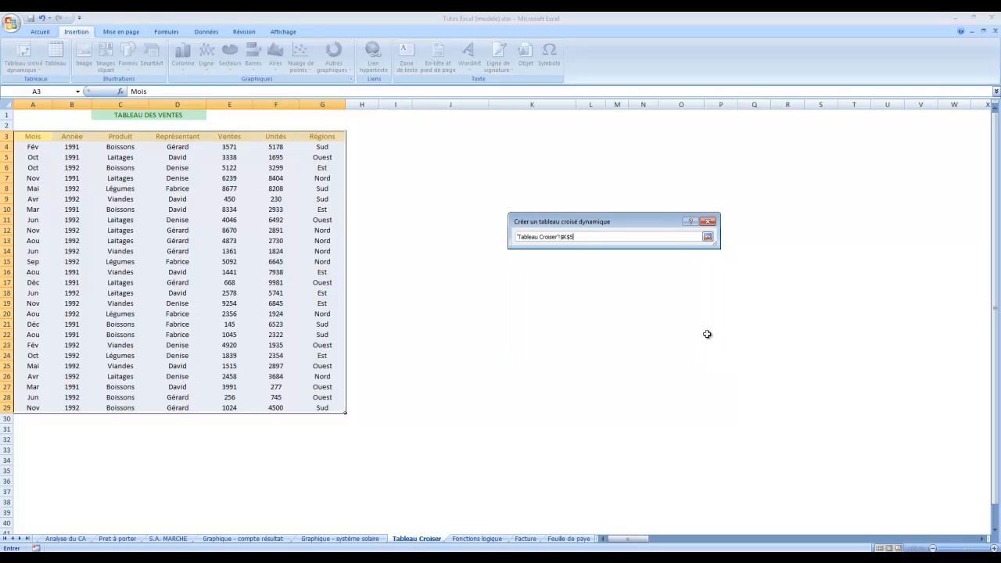
{"action": "left_click", "coordinate": [707, 236]}
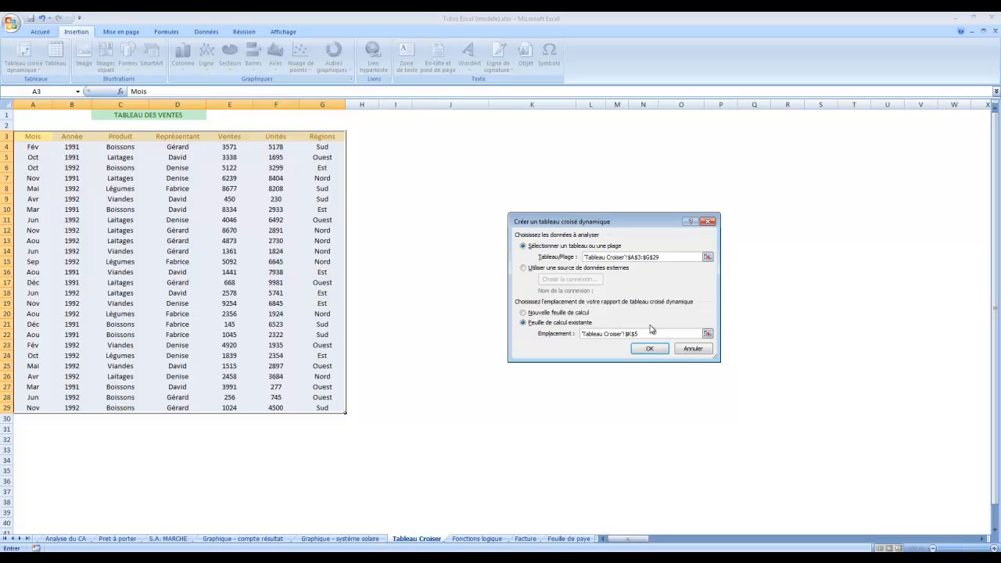
{"action": "left_click_drag", "start_coordinate": [649, 334], "coordinate": [519, 337]}
{"action": "key", "text": "Delete"}
{"action": "left_click", "coordinate": [562, 161]}
Browse the external data connections available for the pivot table, cancel, and return to the sheet range as source
{"action": "left_click", "coordinate": [538, 267]}
{"action": "left_click", "coordinate": [574, 280]}
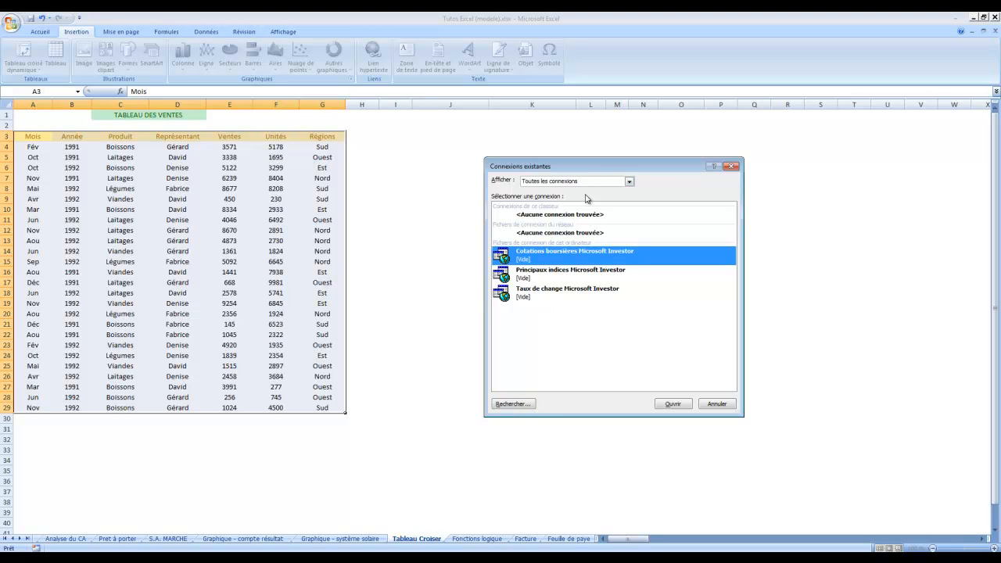
{"action": "left_click", "coordinate": [630, 182]}
{"action": "left_click", "coordinate": [632, 183]}
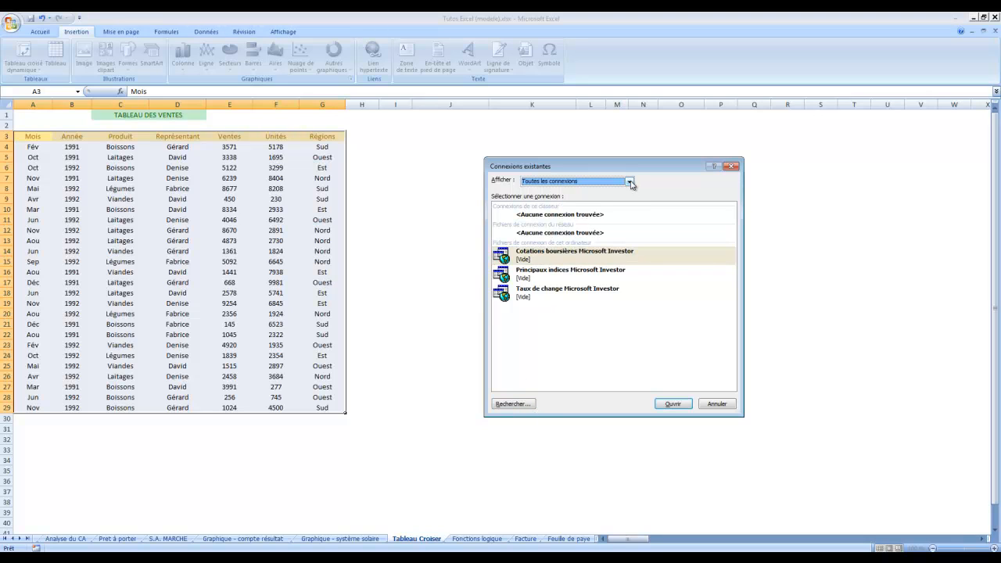
{"action": "left_click", "coordinate": [727, 406]}
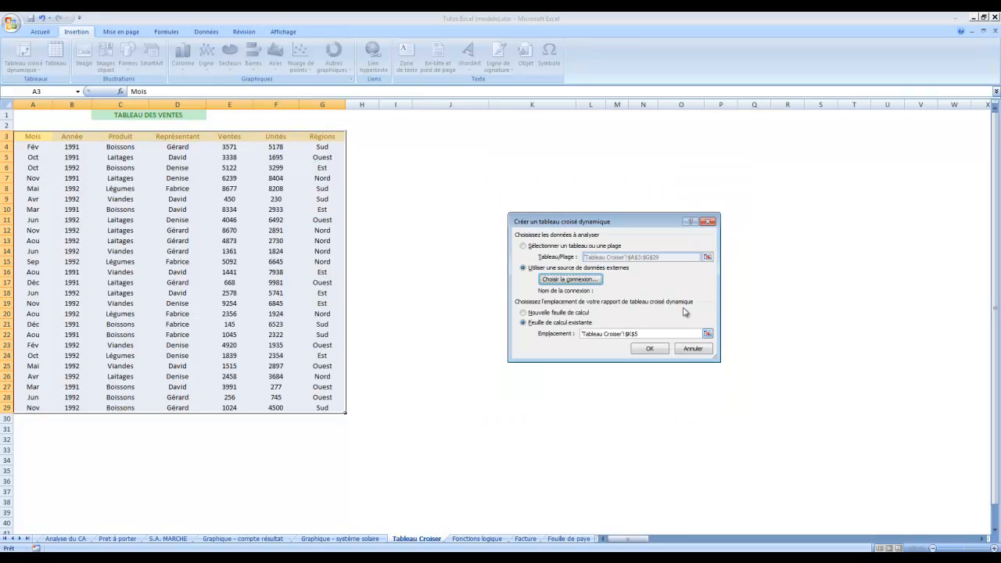
{"action": "left_click", "coordinate": [542, 247]}
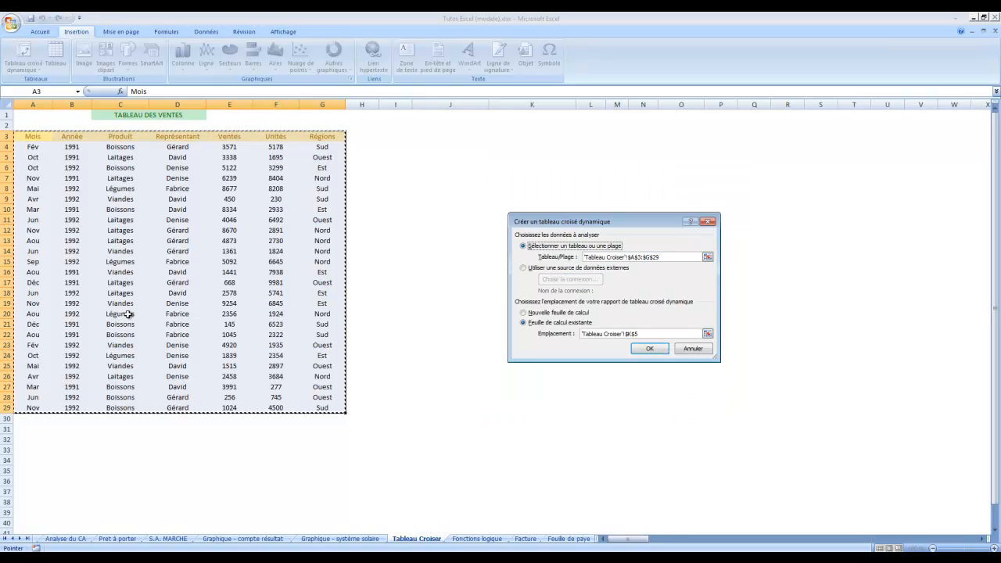
Create the pivot table with Année as report filter and Produit as column labels
{"action": "left_click", "coordinate": [651, 349]}
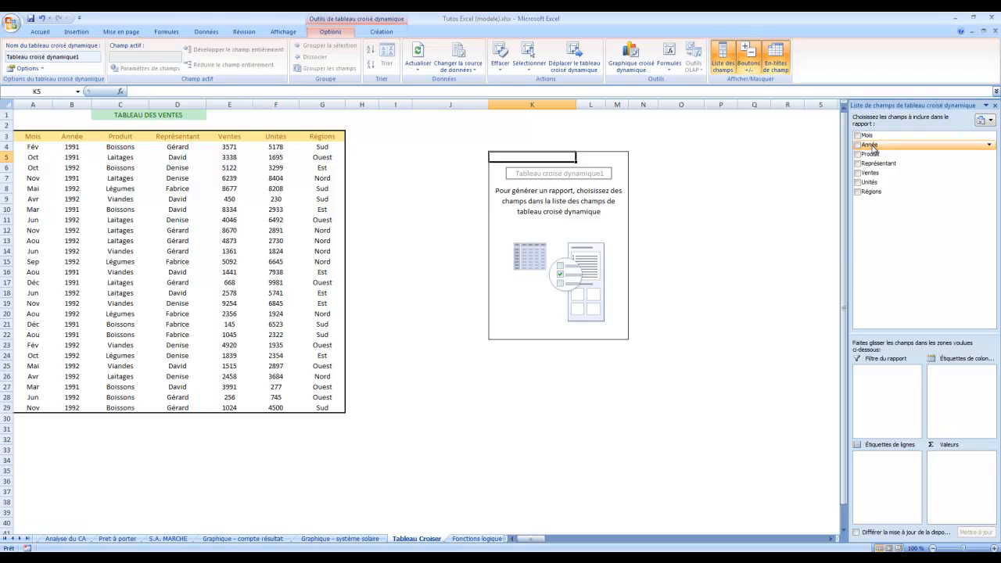
{"action": "left_click_drag", "start_coordinate": [873, 149], "coordinate": [893, 377]}
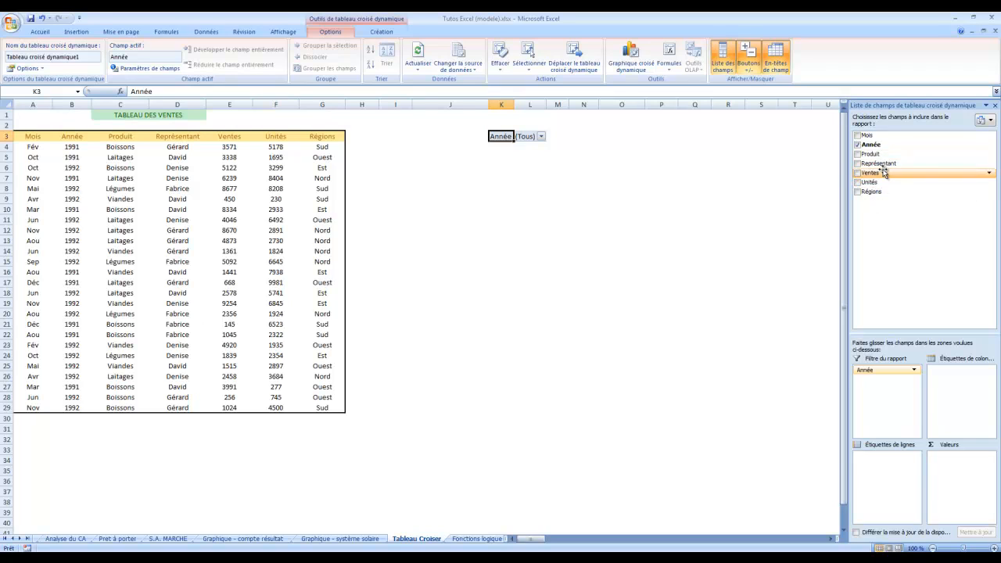
{"action": "left_click_drag", "start_coordinate": [880, 155], "coordinate": [970, 374]}
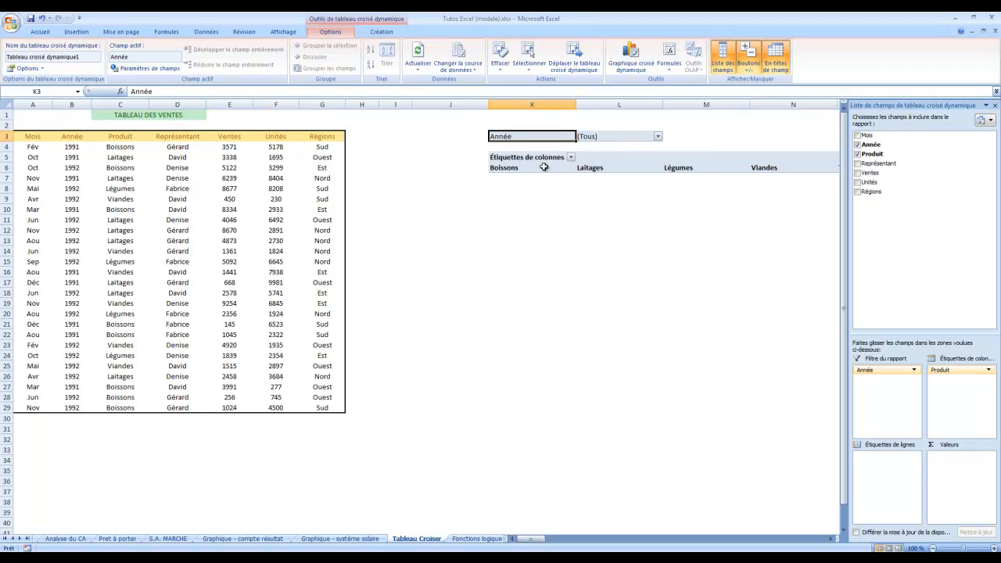
Delete the empty column J between the sales table and the pivot table
{"action": "mouse_move", "coordinate": [534, 540]}
{"action": "left_mouse_down"}
{"action": "mouse_move", "coordinate": [543, 543]}
{"action": "mouse_move", "coordinate": [532, 542]}
{"action": "left_mouse_up"}
{"action": "right_click", "coordinate": [452, 105]}
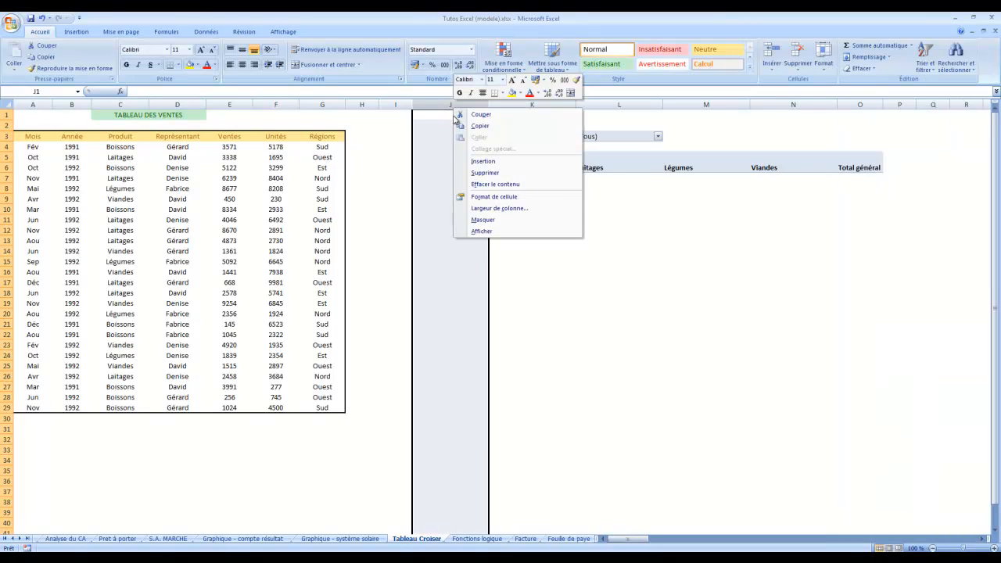
{"action": "left_click", "coordinate": [486, 174]}
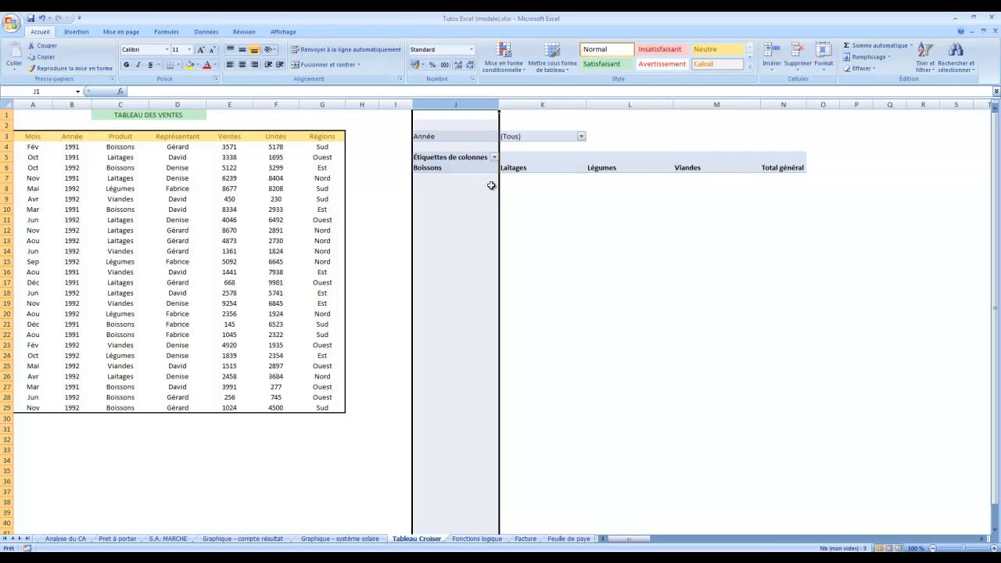
Move the Année field of the pivot table from the report filter to the row labels
{"action": "left_click", "coordinate": [452, 157]}
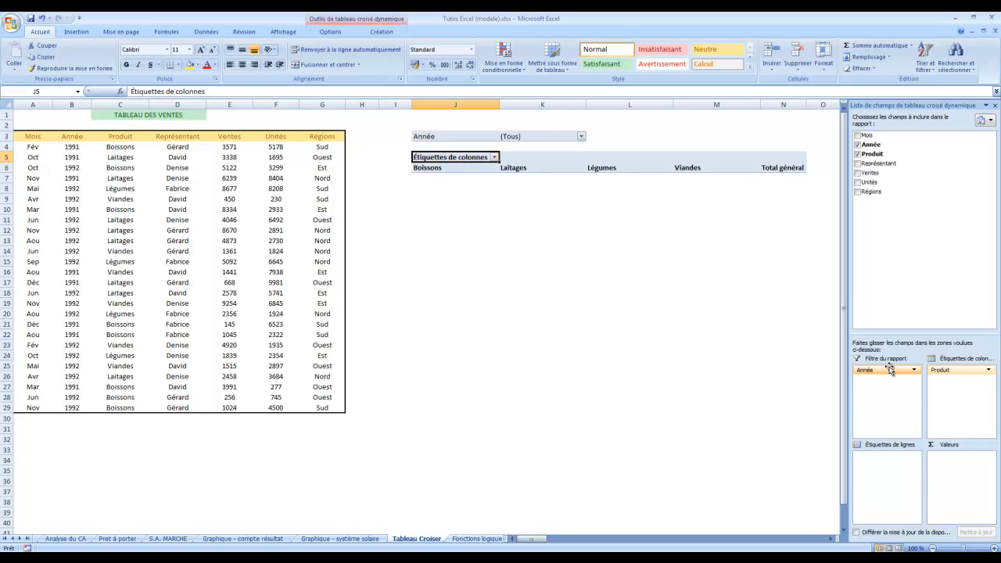
{"action": "left_click_drag", "start_coordinate": [891, 374], "coordinate": [884, 457]}
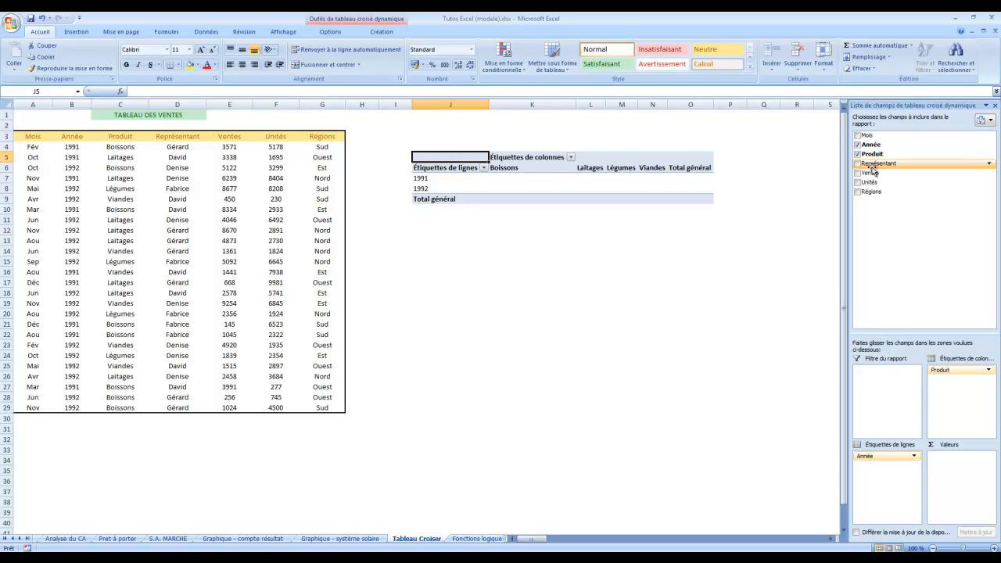
Add Représentant as the pivot table's report filter and Ventes as its summed values
{"action": "left_click_drag", "start_coordinate": [873, 169], "coordinate": [885, 378]}
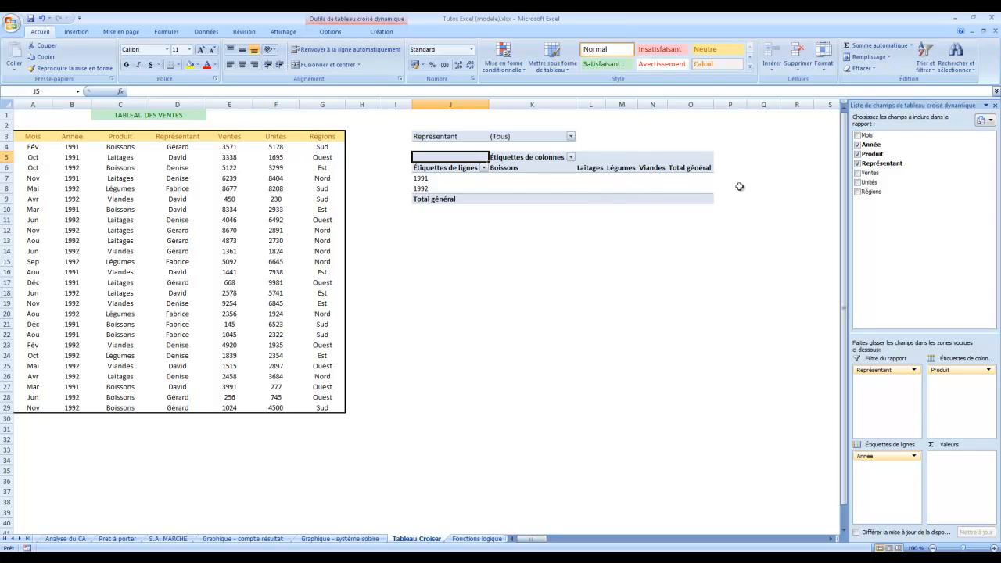
{"action": "right_click", "coordinate": [876, 175]}
{"action": "left_click_drag", "start_coordinate": [875, 177], "coordinate": [955, 467]}
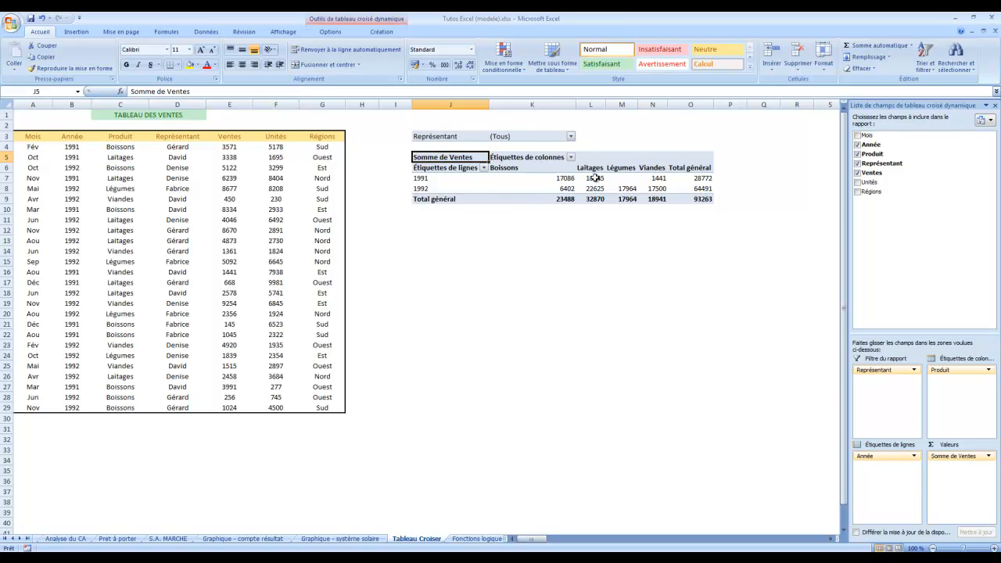
Check the pivot table's Boissons total by selecting the Boissons sales in E4, E6, E10, E21:E22 and E27:E29 to view their sum
{"action": "mouse_move", "coordinate": [596, 179]}
{"action": "mouse_move", "coordinate": [558, 179]}
{"action": "left_click", "coordinate": [234, 148]}
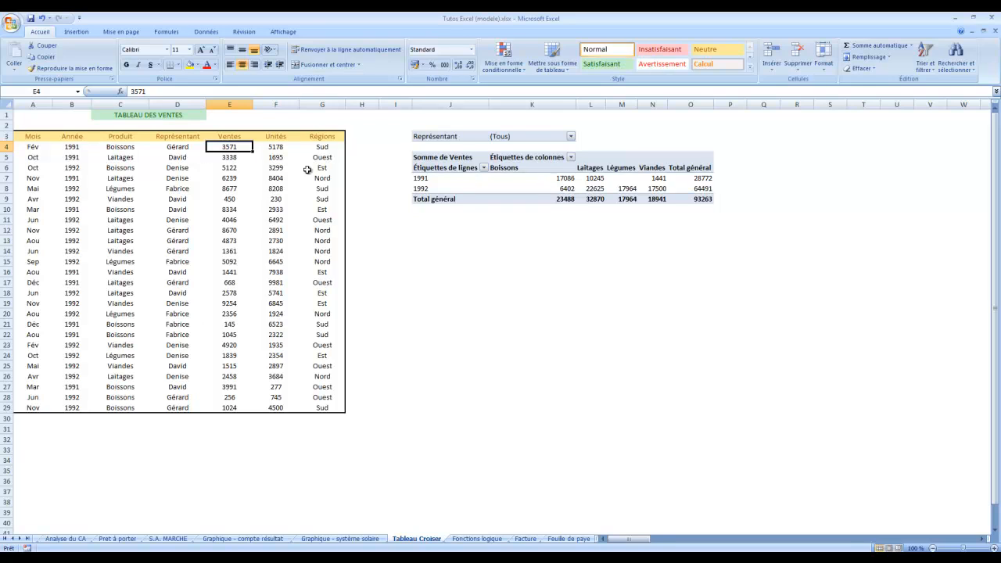
{"action": "left_click", "coordinate": [234, 168], "text": "ctrl"}
{"action": "left_click", "coordinate": [229, 209], "text": "ctrl"}
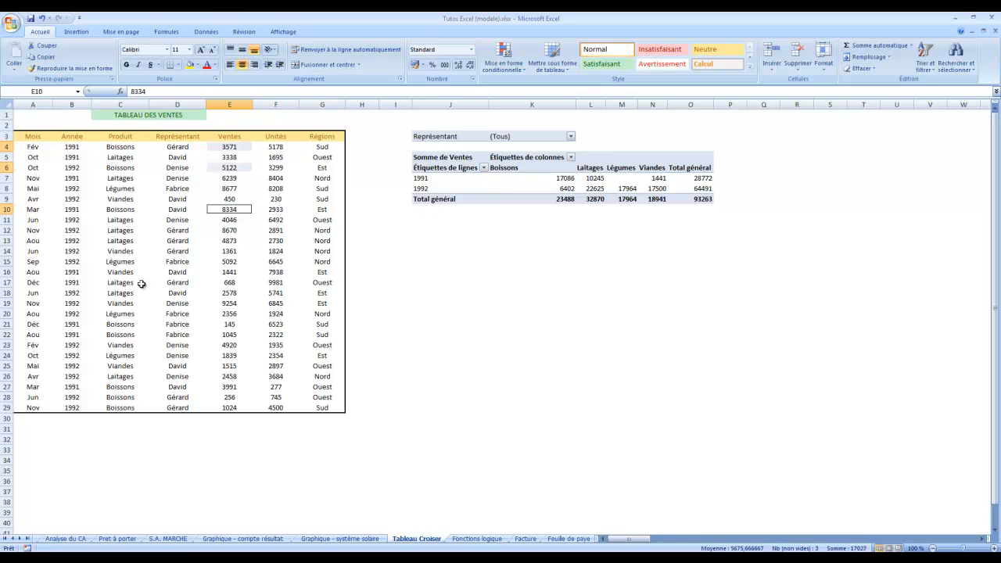
{"action": "left_click_drag", "start_coordinate": [229, 324], "coordinate": [232, 332], "text": "ctrl"}
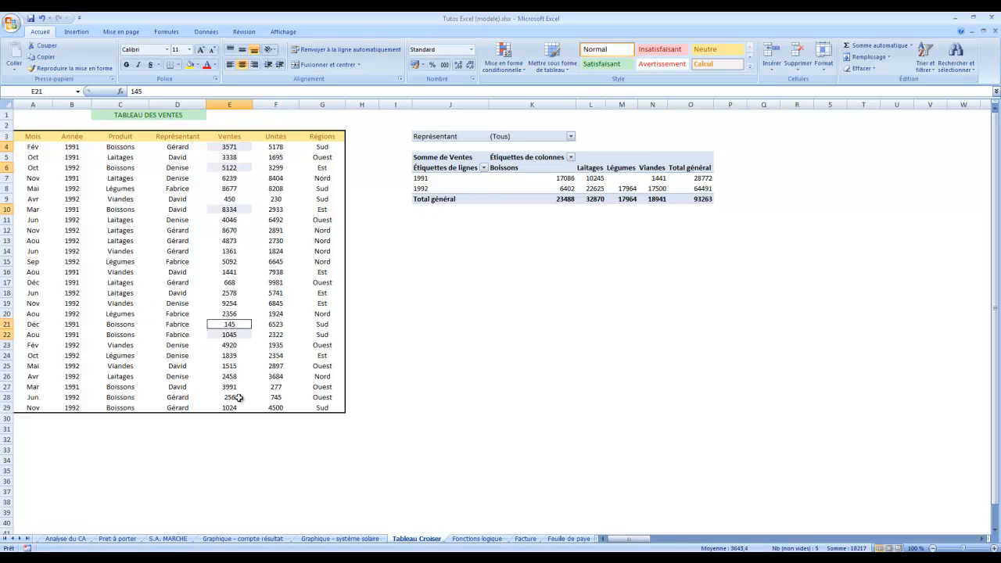
{"action": "left_click_drag", "start_coordinate": [241, 389], "coordinate": [238, 408], "text": "ctrl"}
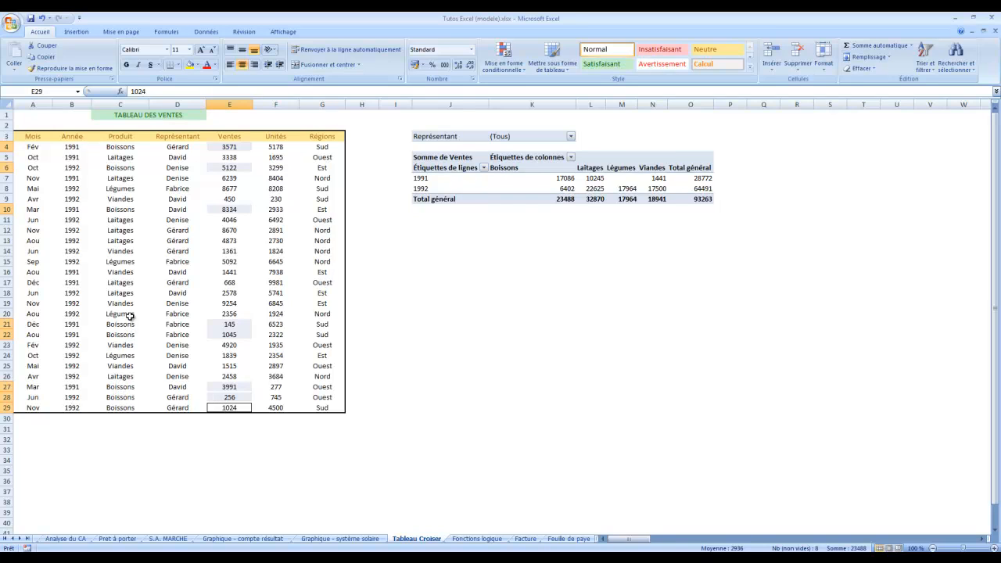
{"action": "left_click", "coordinate": [29, 137]}
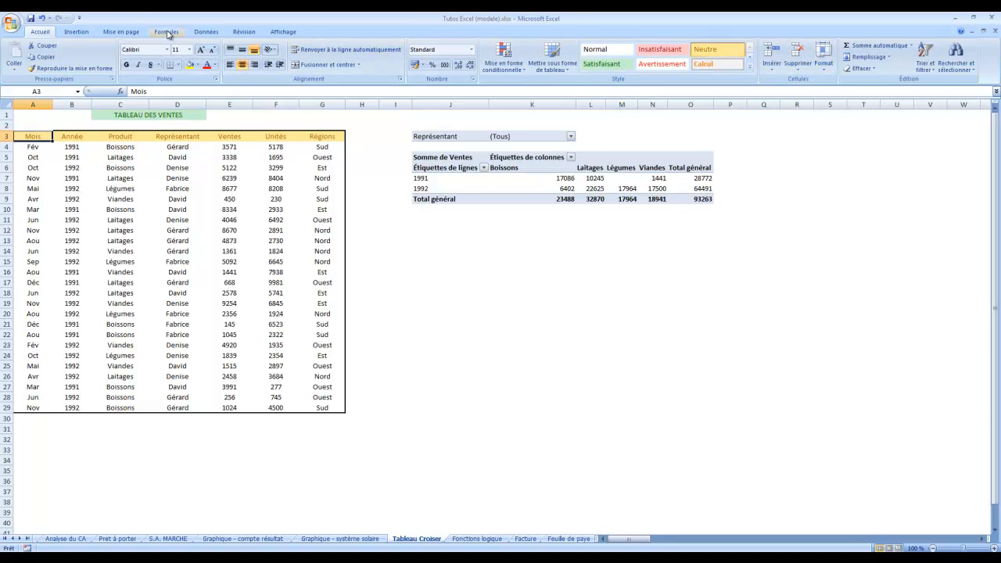
Turn on filtering for the sales table and filter the Produit column to show only Boissons
{"action": "left_click", "coordinate": [208, 33]}
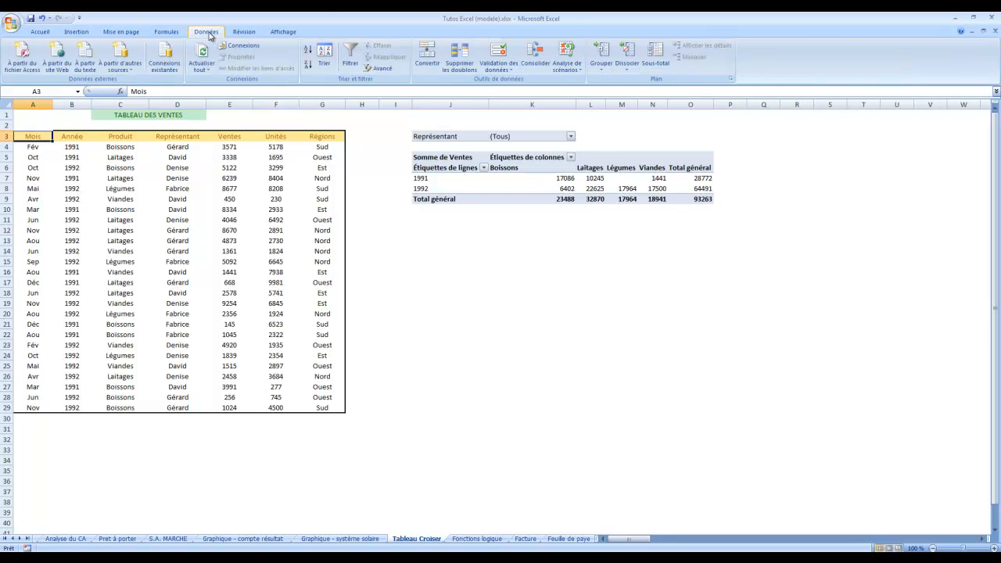
{"action": "left_click", "coordinate": [352, 57]}
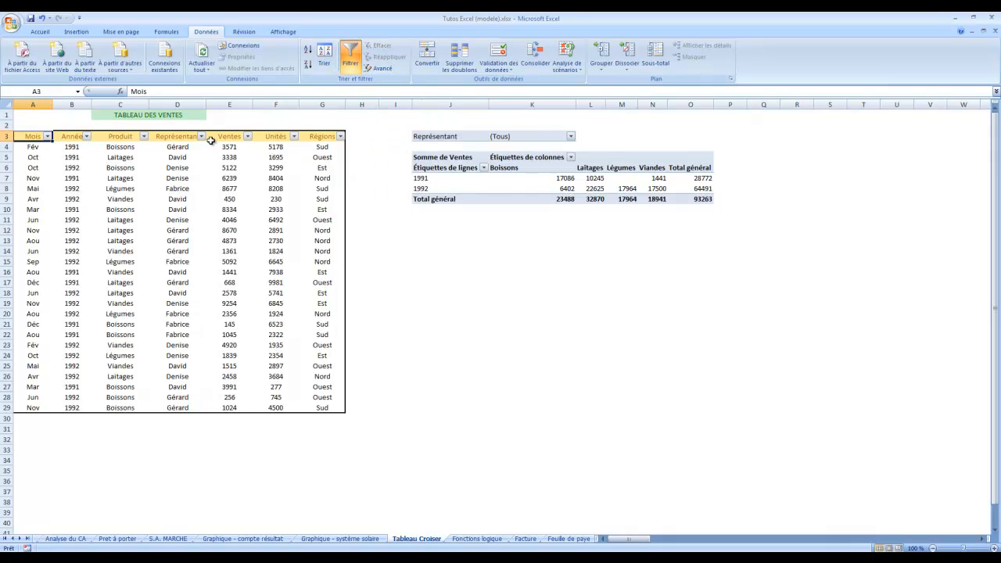
{"action": "left_click", "coordinate": [144, 137]}
{"action": "left_click", "coordinate": [61, 220]}
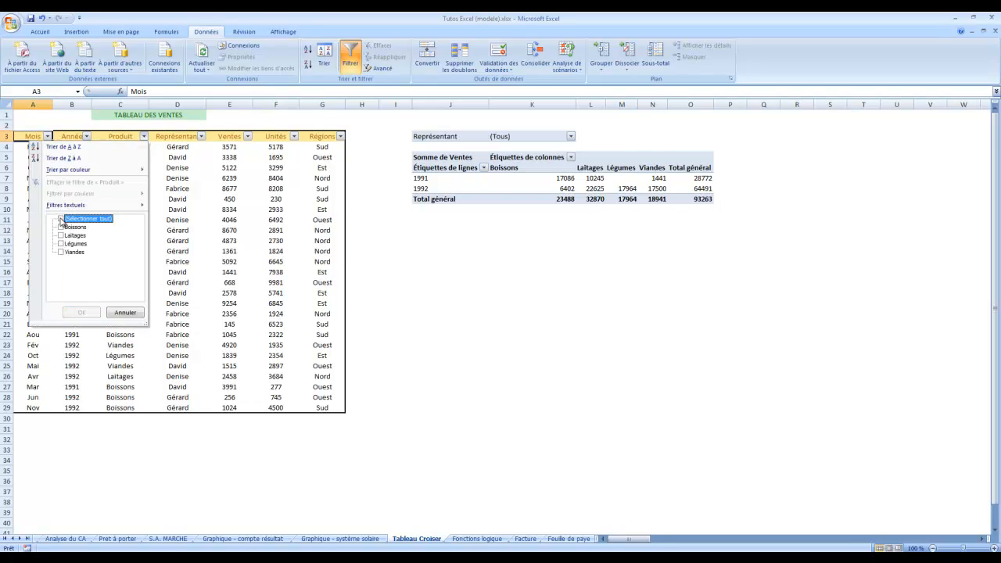
{"action": "left_click", "coordinate": [61, 227]}
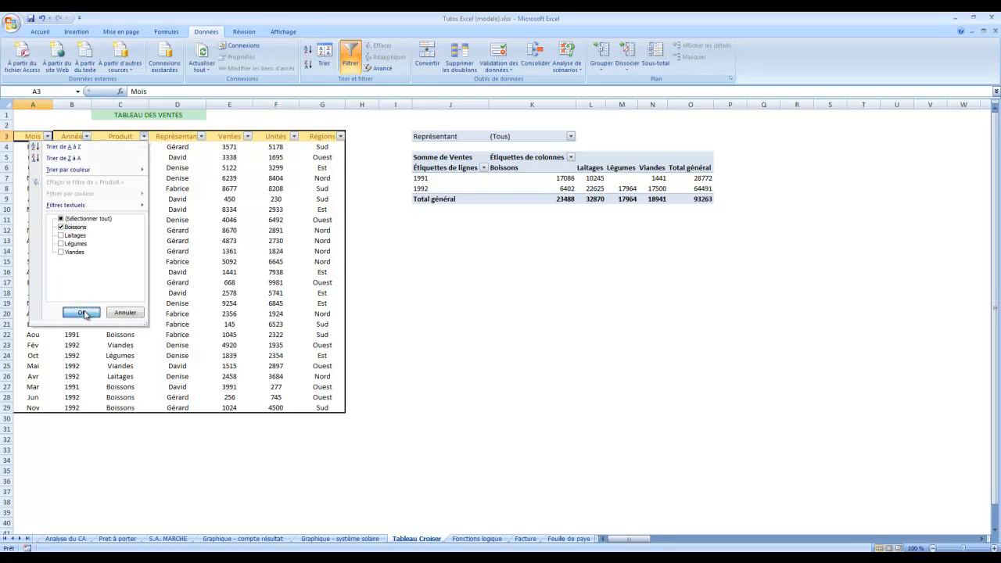
{"action": "left_click", "coordinate": [82, 313]}
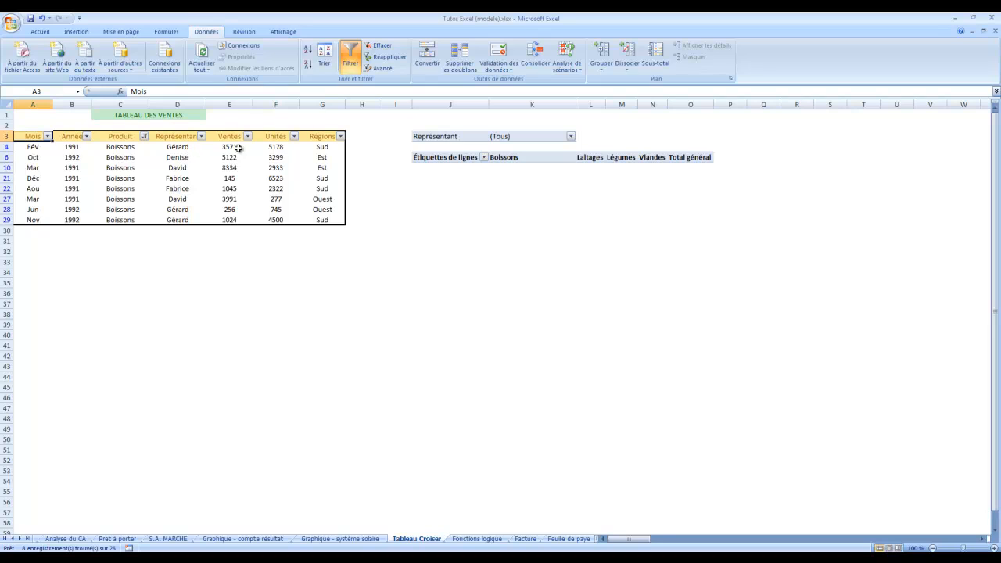
View the sums of the filtered Ventes and Unités values, and turn off the sales table's filter
{"action": "left_click_drag", "start_coordinate": [236, 146], "coordinate": [233, 217]}
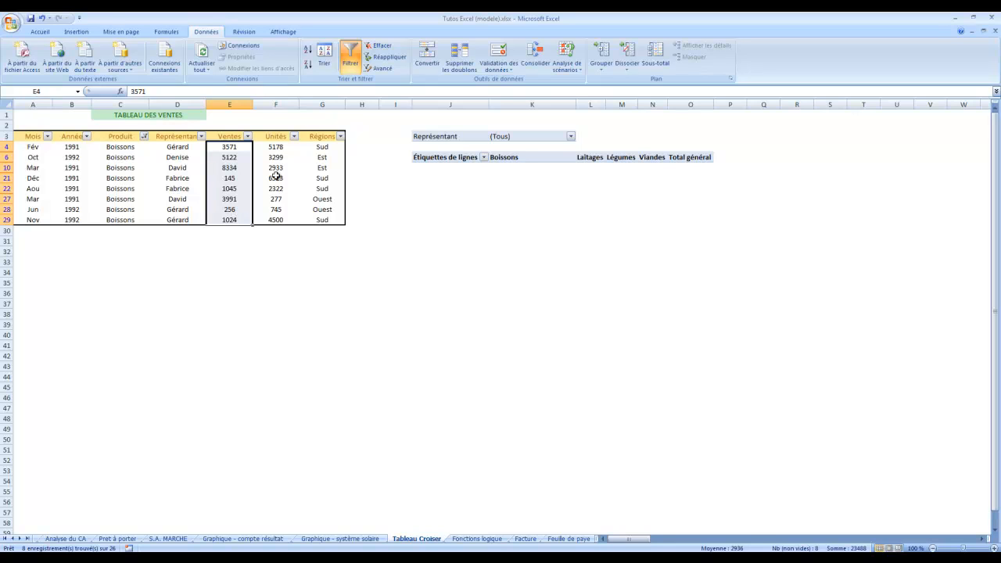
{"action": "left_click_drag", "start_coordinate": [282, 147], "coordinate": [280, 205]}
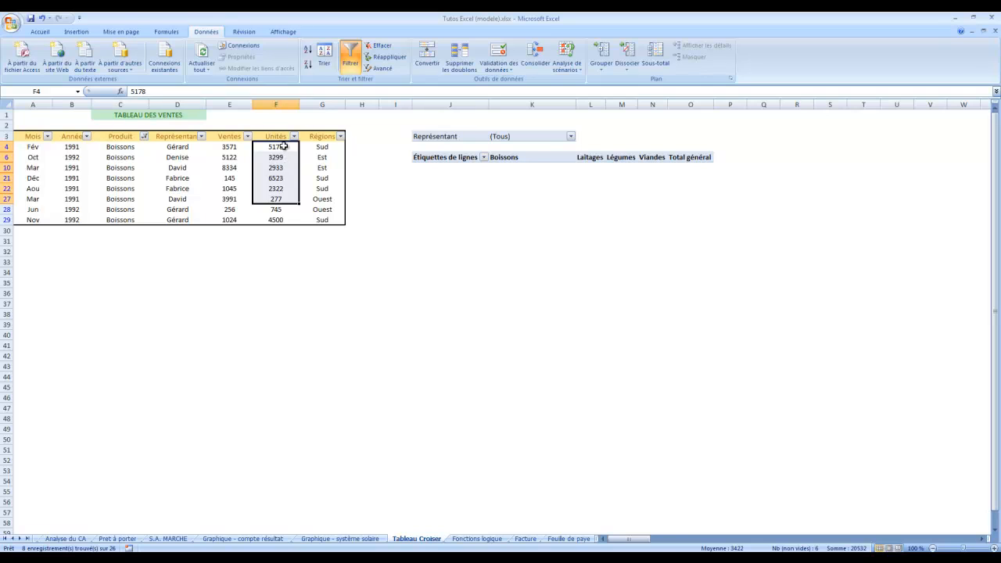
{"action": "left_click_drag", "start_coordinate": [285, 148], "coordinate": [281, 220]}
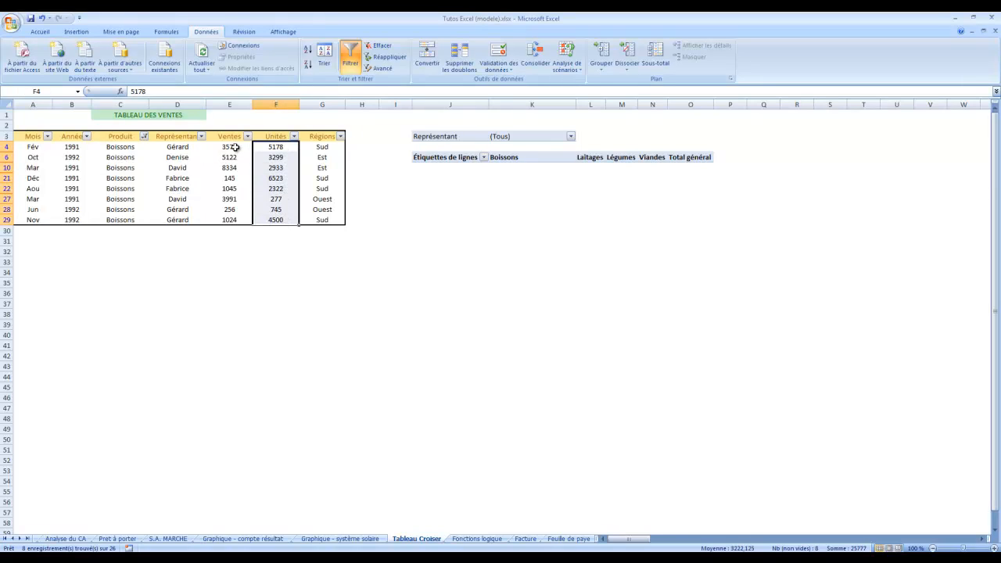
{"action": "left_click_drag", "start_coordinate": [235, 147], "coordinate": [233, 221]}
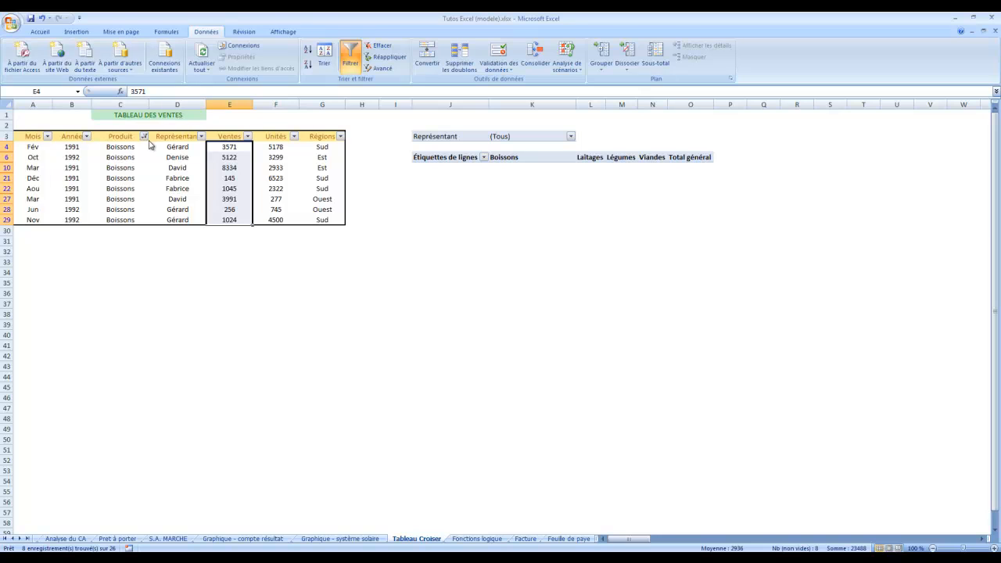
{"action": "left_click", "coordinate": [350, 56]}
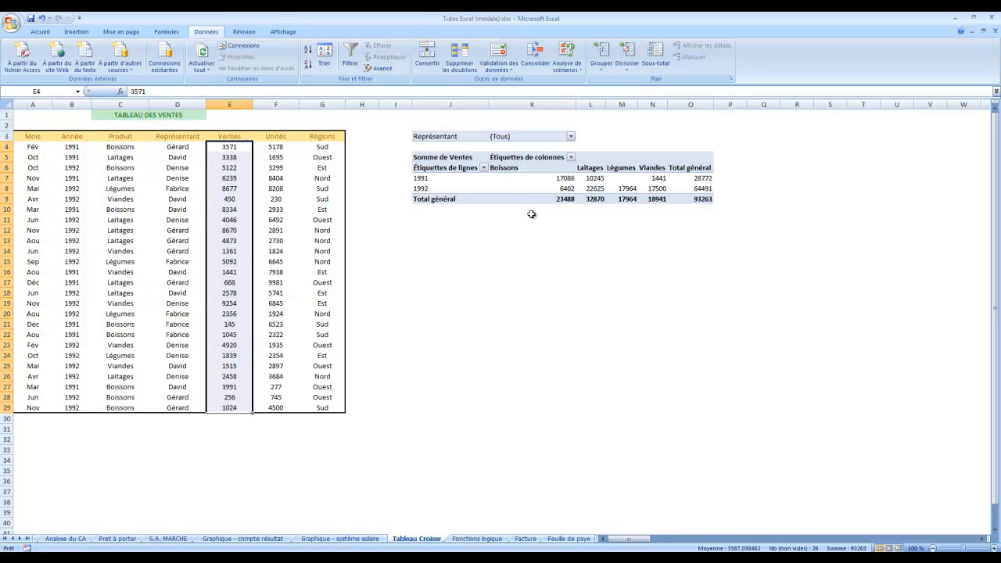
Examine the pivot table's Boissons grand total and its 1991 and 1992 values
{"action": "mouse_move", "coordinate": [567, 178]}
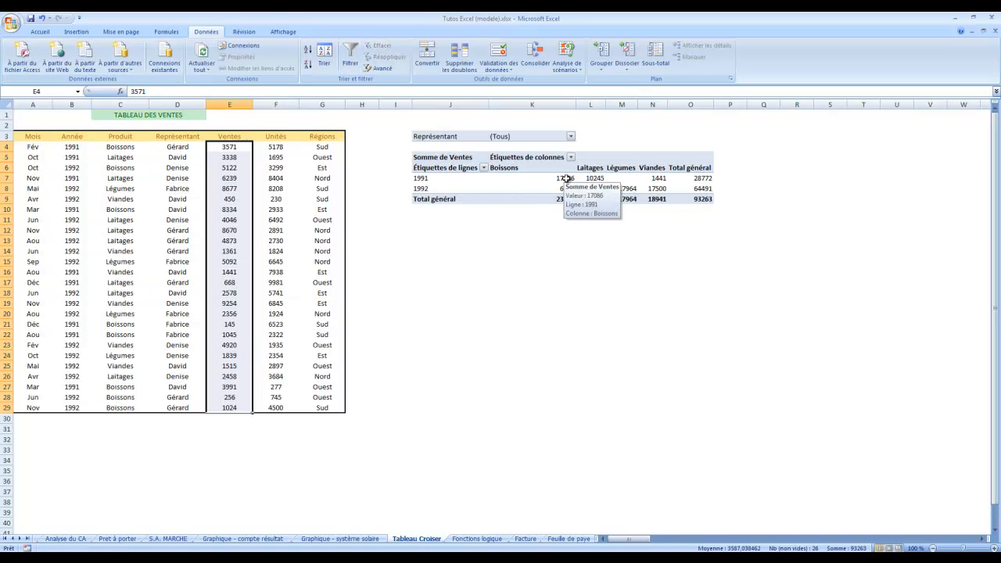
{"action": "left_click", "coordinate": [562, 199]}
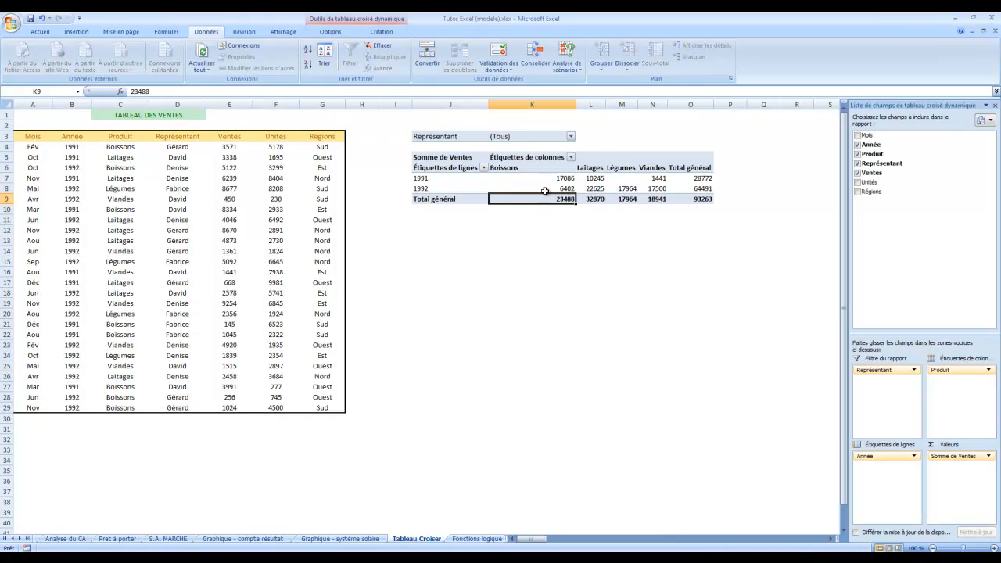
{"action": "left_click", "coordinate": [567, 180]}
{"action": "left_click", "coordinate": [566, 189]}
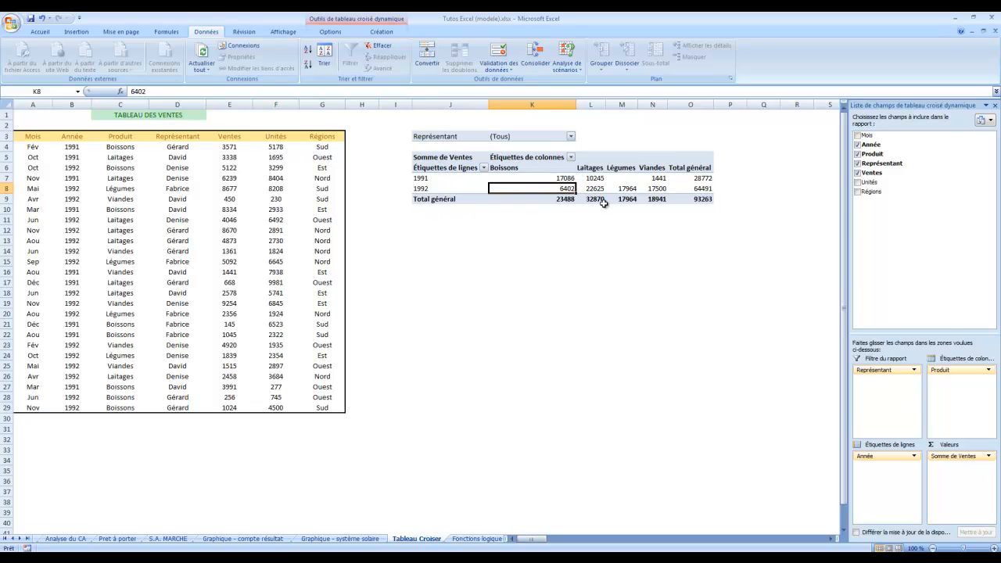
Move the pivot table down to start at J31, and filter the sales table's Produit column to Boissons only
{"action": "left_click_drag", "start_coordinate": [440, 134], "coordinate": [687, 491]}
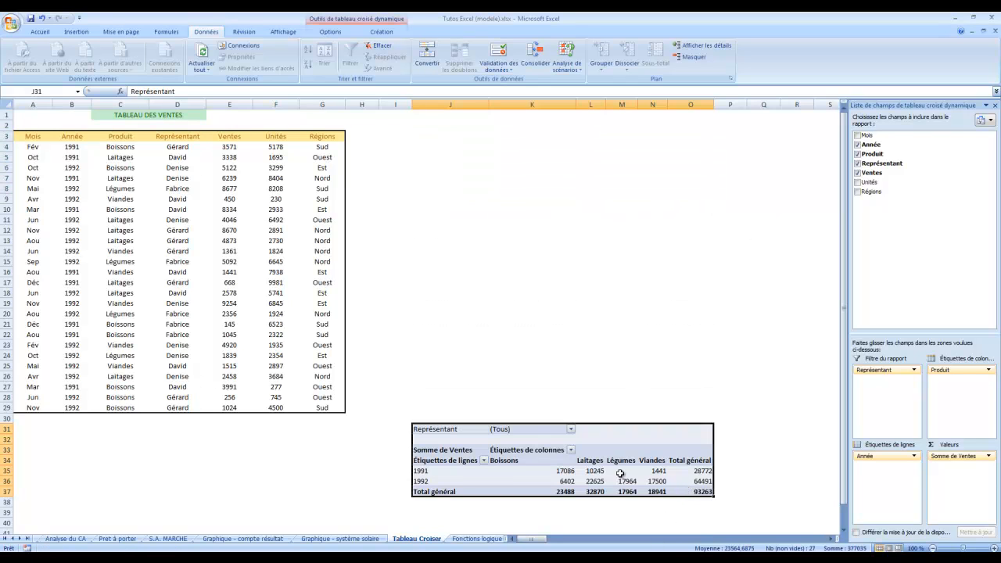
{"action": "left_click", "coordinate": [143, 135]}
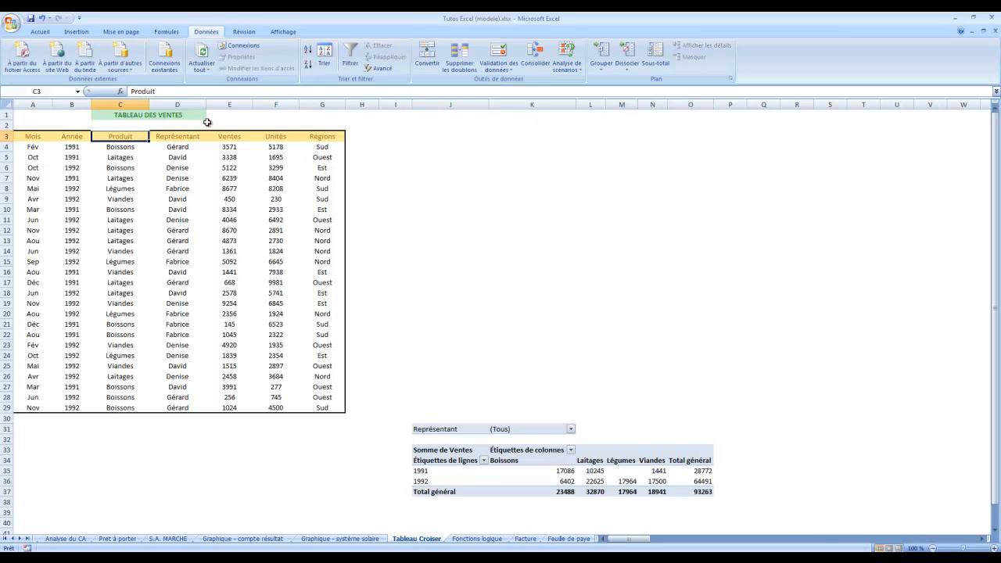
{"action": "left_click", "coordinate": [351, 59]}
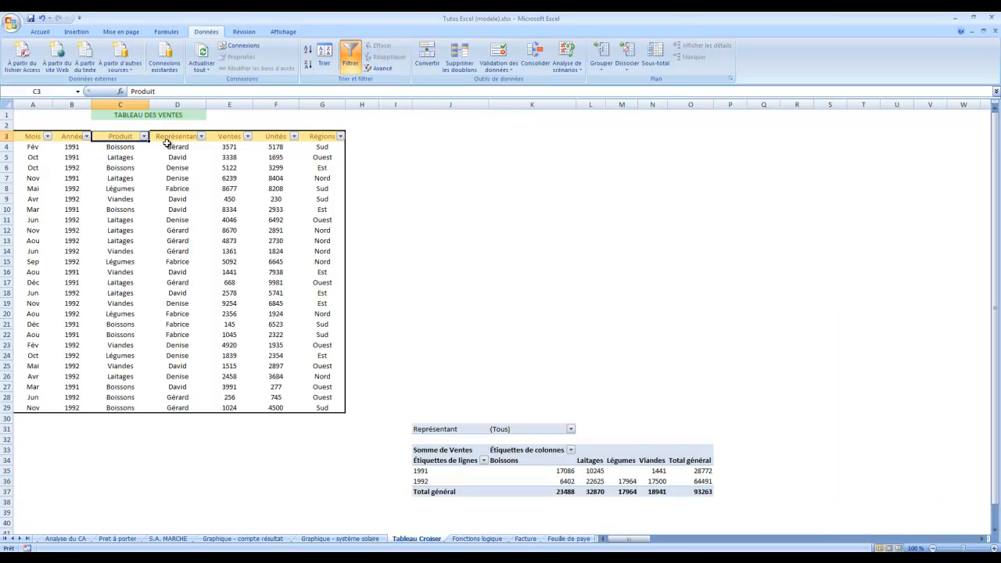
{"action": "left_click", "coordinate": [144, 137]}
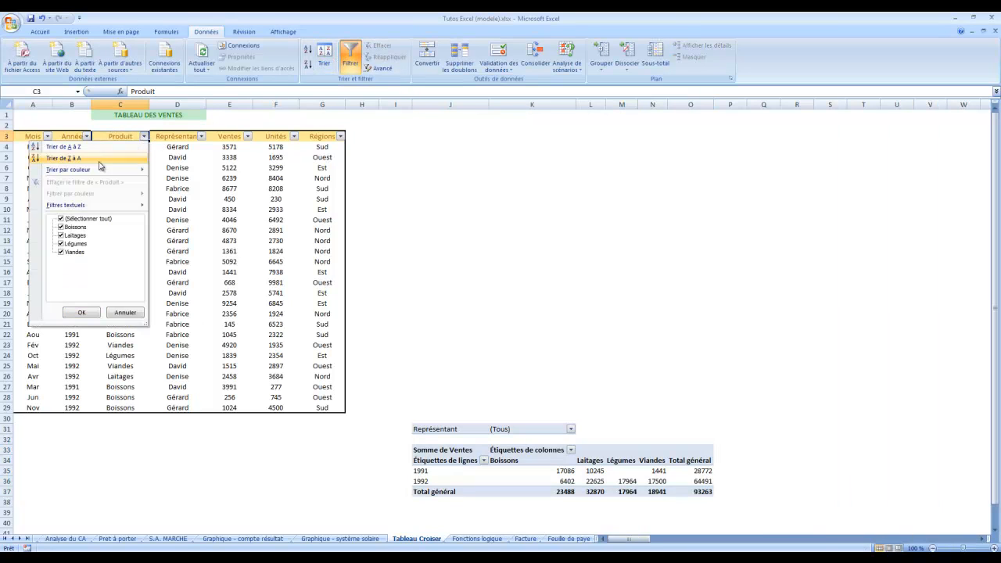
{"action": "left_click", "coordinate": [61, 219]}
{"action": "left_click", "coordinate": [62, 228]}
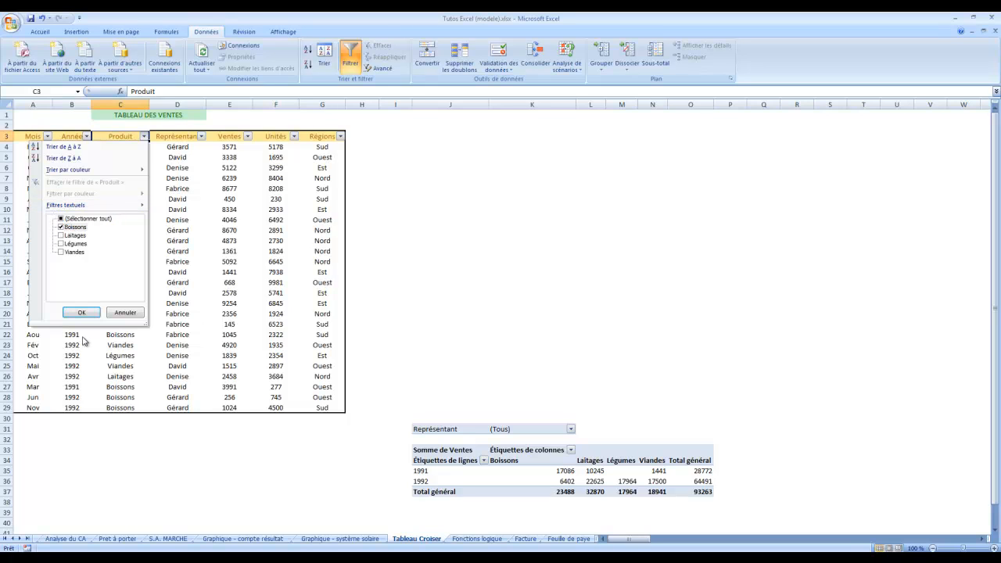
{"action": "left_click", "coordinate": [83, 313]}
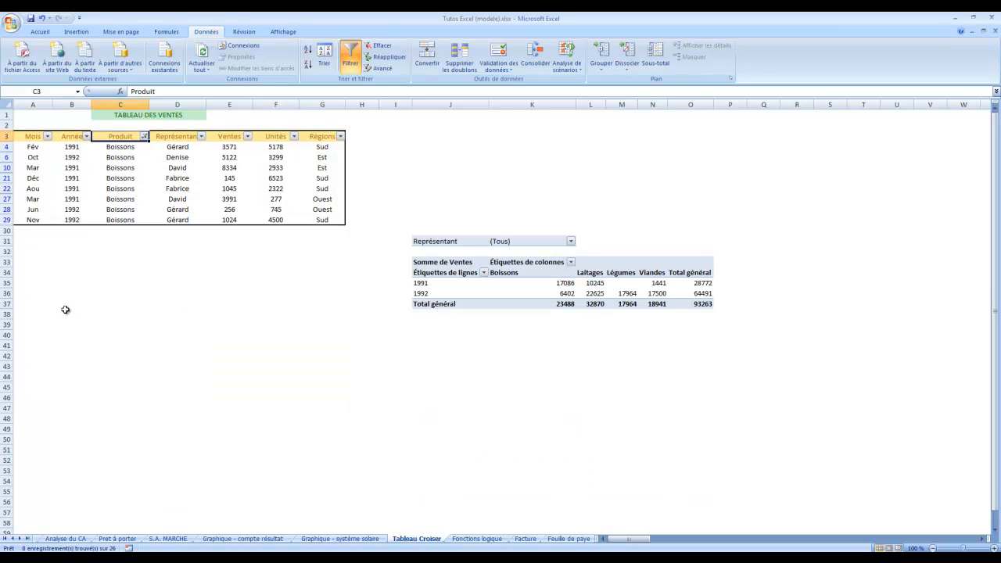
Filter the Année column to 1991 and compare the sum of the visible Ventes values with the pivot table's 1991 Boissons value
{"action": "left_click", "coordinate": [86, 136]}
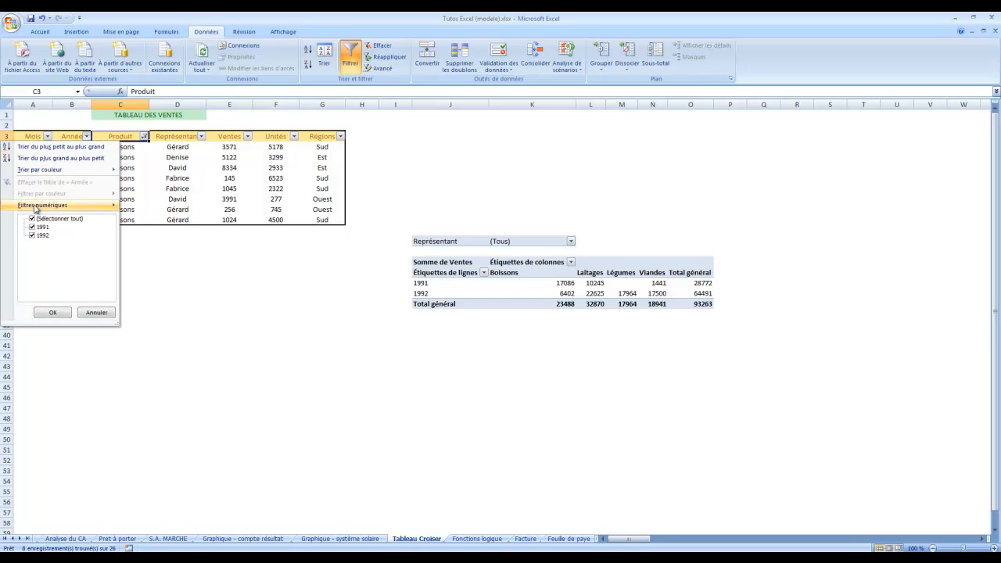
{"action": "left_click", "coordinate": [33, 236]}
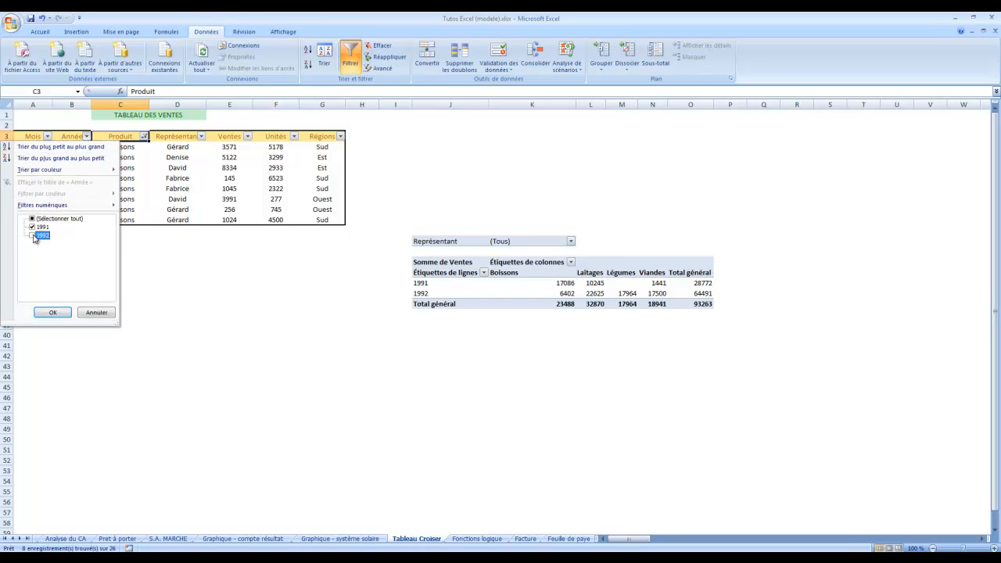
{"action": "left_click", "coordinate": [55, 313]}
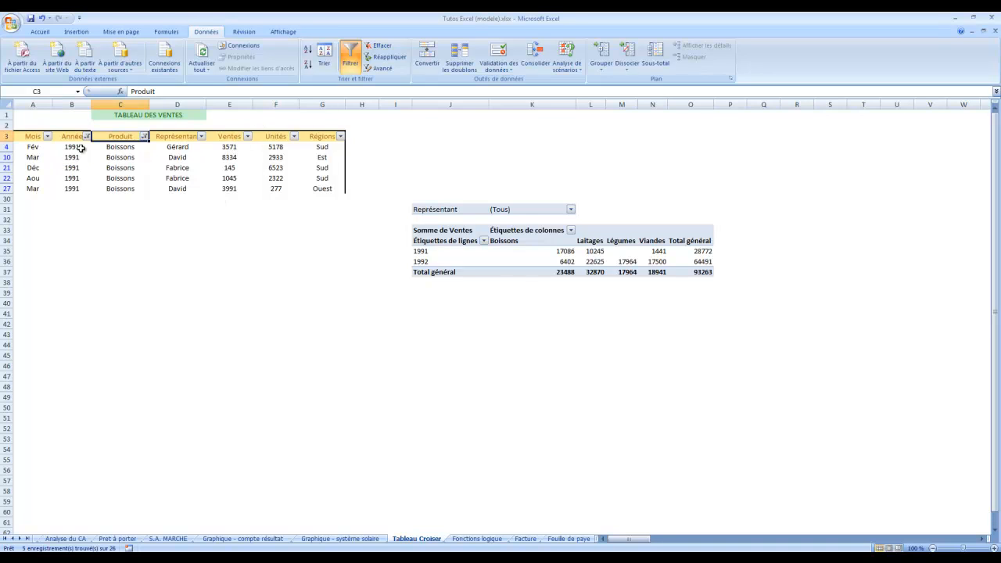
{"action": "left_click_drag", "start_coordinate": [235, 147], "coordinate": [237, 188]}
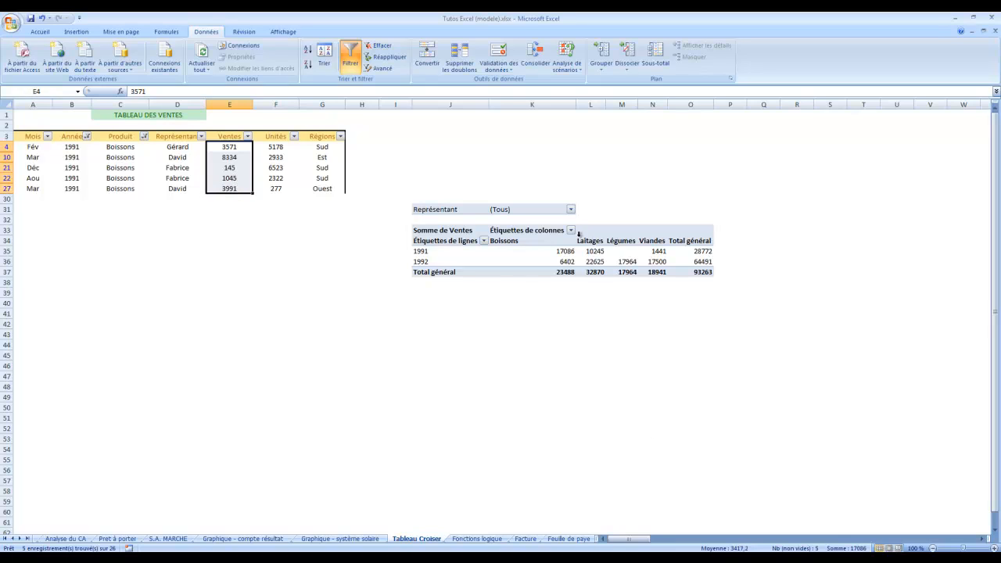
{"action": "mouse_move", "coordinate": [576, 251]}
Remove the filters from the sales table and move the whole pivot table up to start at J5
{"action": "left_click", "coordinate": [350, 57]}
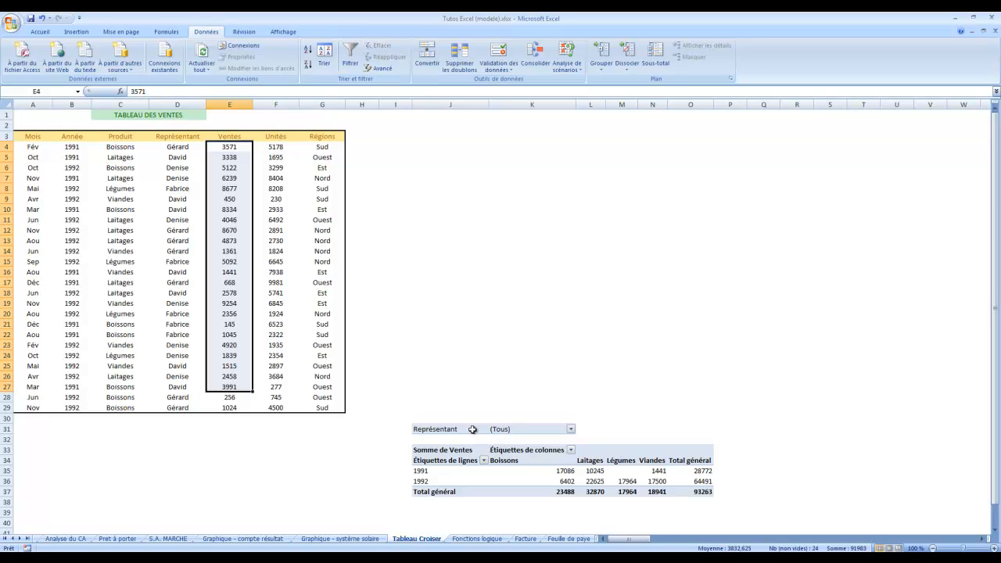
{"action": "left_click_drag", "start_coordinate": [473, 430], "coordinate": [681, 492]}
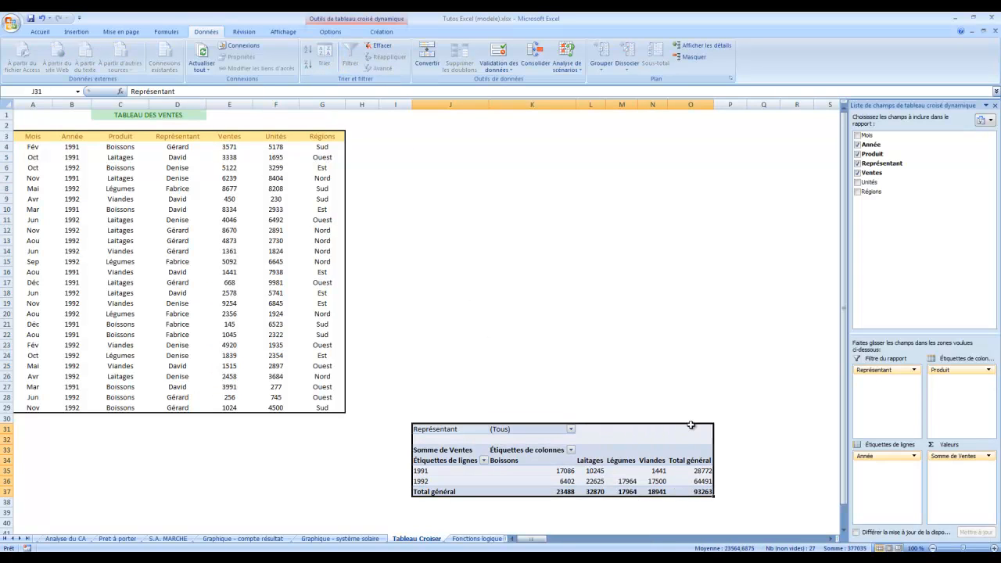
{"action": "left_click_drag", "start_coordinate": [686, 423], "coordinate": [686, 157]}
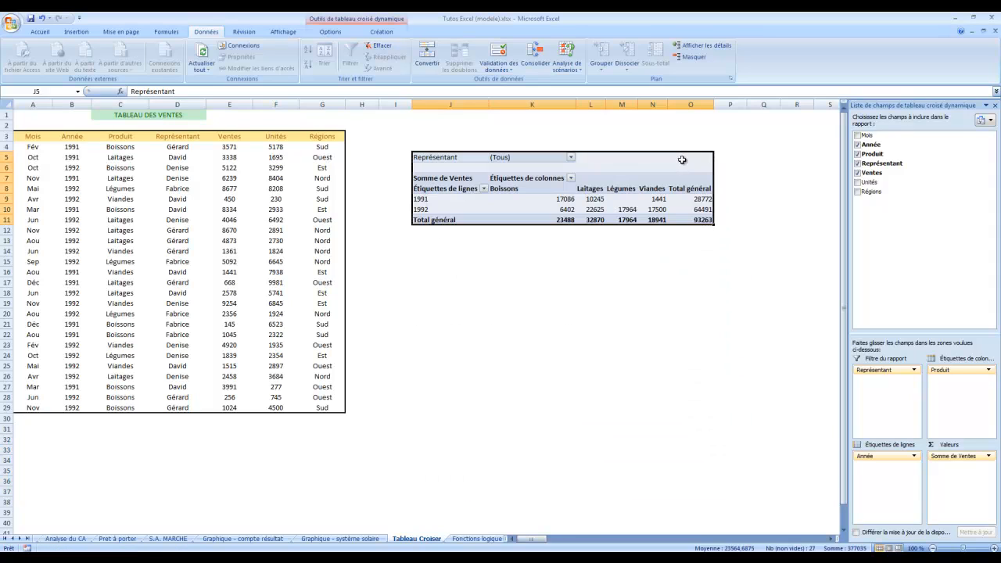
Insert a 2D clustered column chart based on the pivot table
{"action": "left_click", "coordinate": [88, 34]}
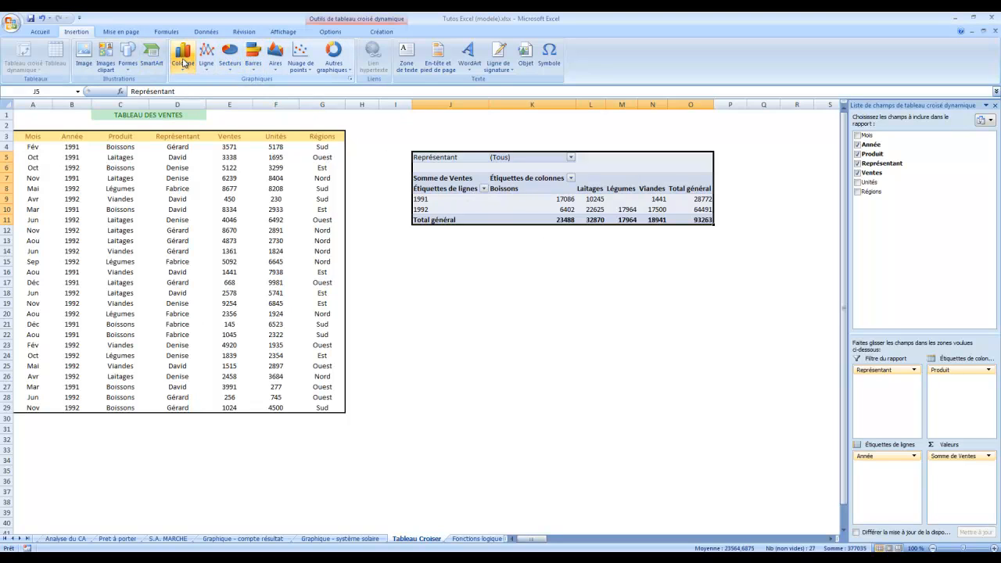
{"action": "left_click", "coordinate": [183, 61]}
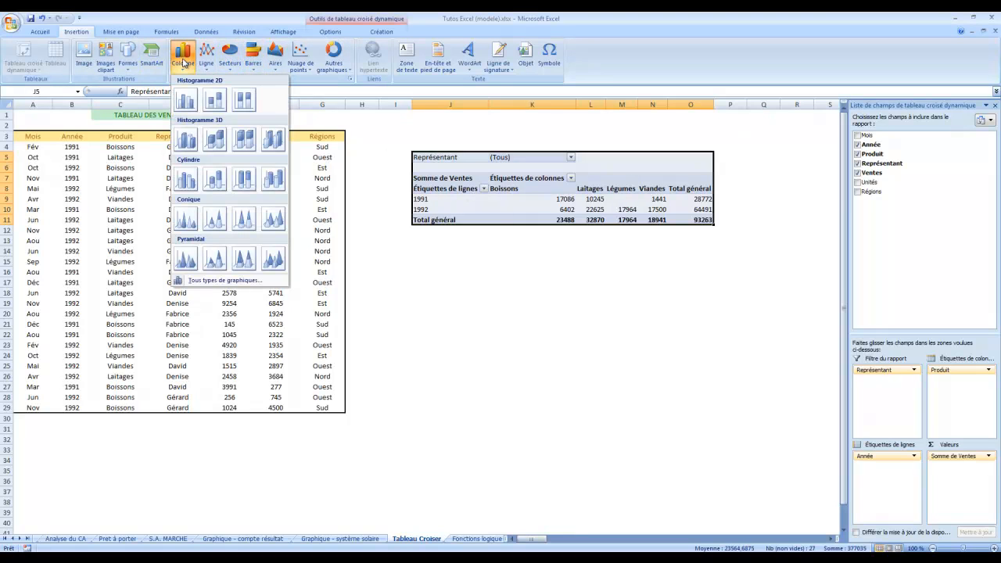
{"action": "left_click", "coordinate": [186, 99]}
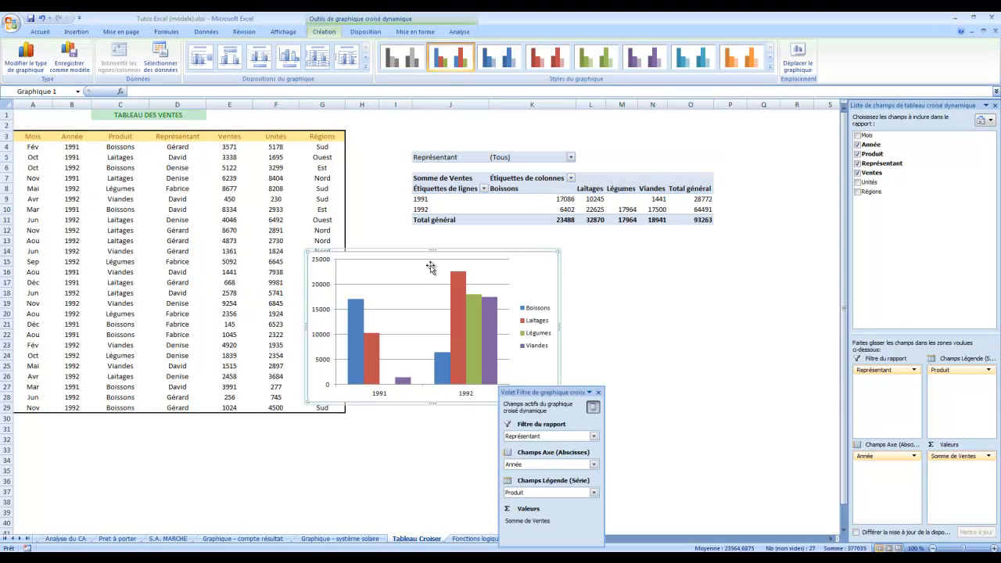
{"action": "left_click", "coordinate": [494, 287]}
{"action": "left_click_drag", "start_coordinate": [494, 287], "coordinate": [540, 291]}
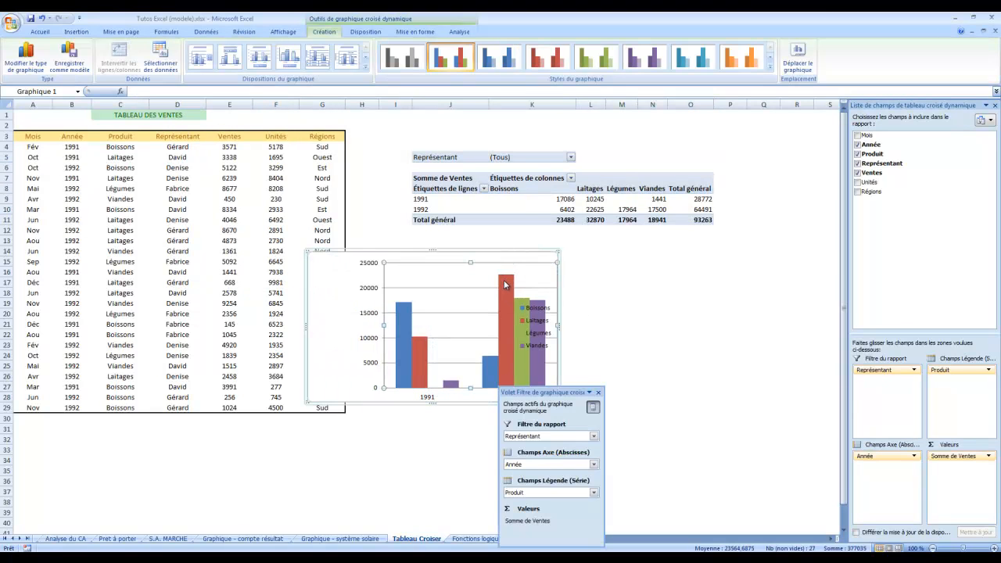
{"action": "left_click_drag", "start_coordinate": [487, 273], "coordinate": [453, 277]}
{"action": "left_click", "coordinate": [43, 18]}
{"action": "left_click", "coordinate": [42, 18]}
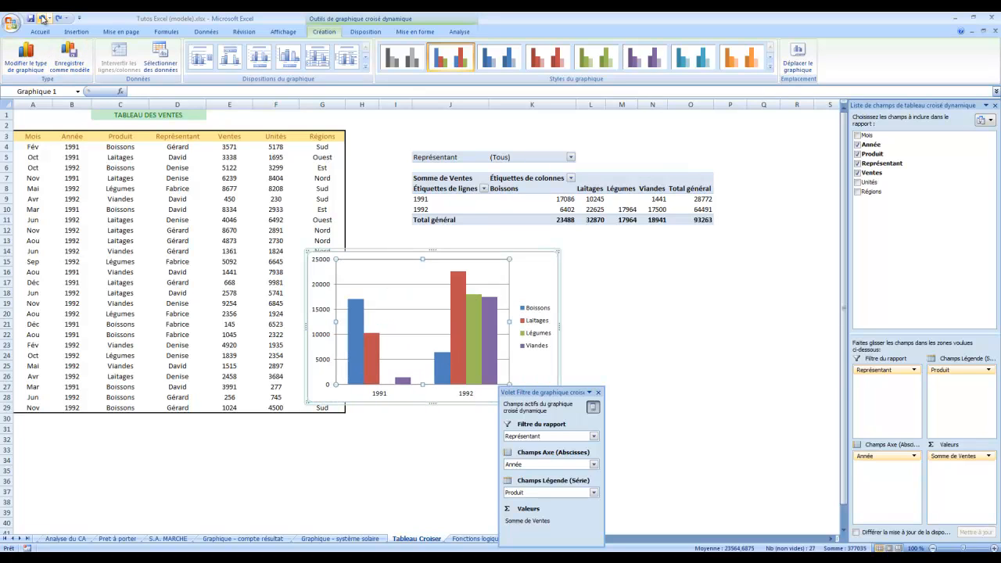
Move the pivot chart directly beneath the pivot table and place its filter pane beside the chart, over the edge of the sales table
{"action": "left_click", "coordinate": [542, 266]}
{"action": "left_click_drag", "start_coordinate": [540, 263], "coordinate": [682, 275]}
{"action": "left_click_drag", "start_coordinate": [538, 395], "coordinate": [360, 288]}
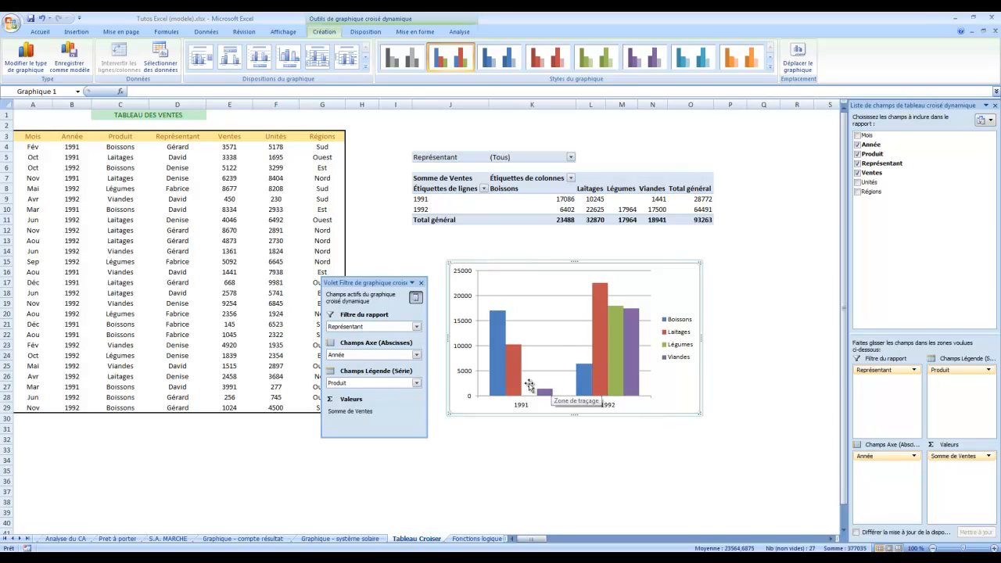
Remove Représentant from the report filter and select the pivot table's yearly product values in K9:N10
{"action": "left_click_drag", "start_coordinate": [903, 375], "coordinate": [924, 250]}
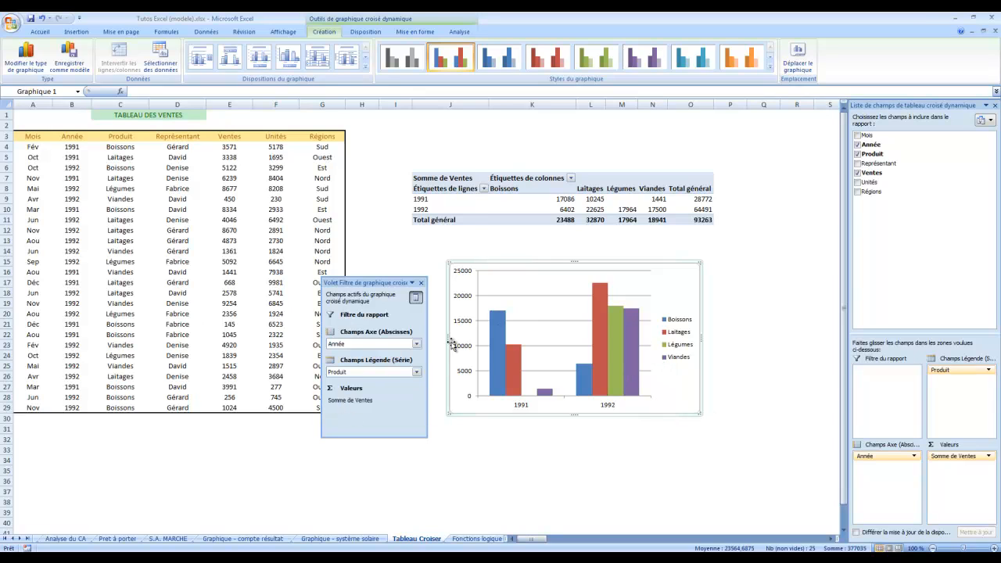
{"action": "left_click_drag", "start_coordinate": [557, 198], "coordinate": [659, 210]}
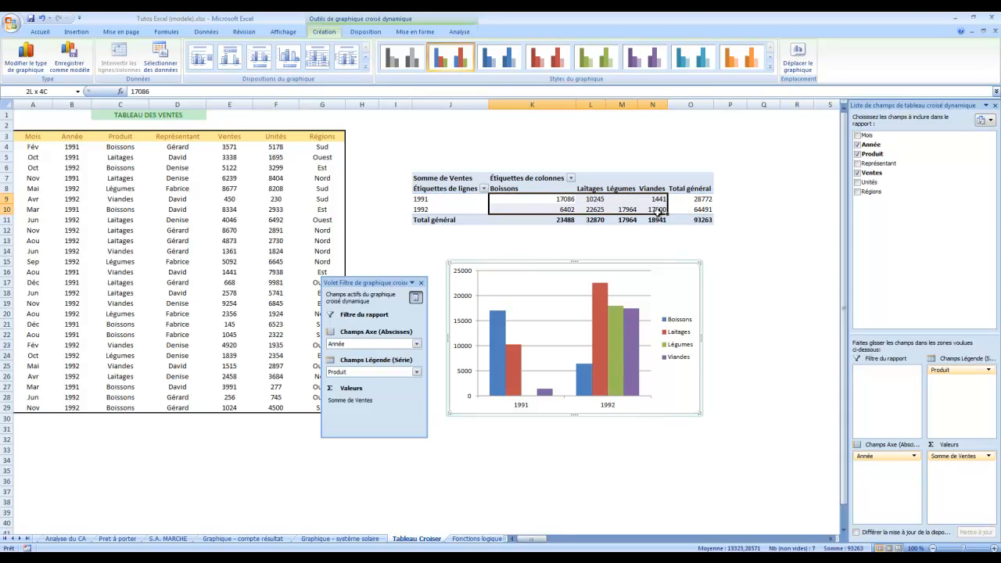
{"action": "left_click_drag", "start_coordinate": [660, 209], "coordinate": [663, 216]}
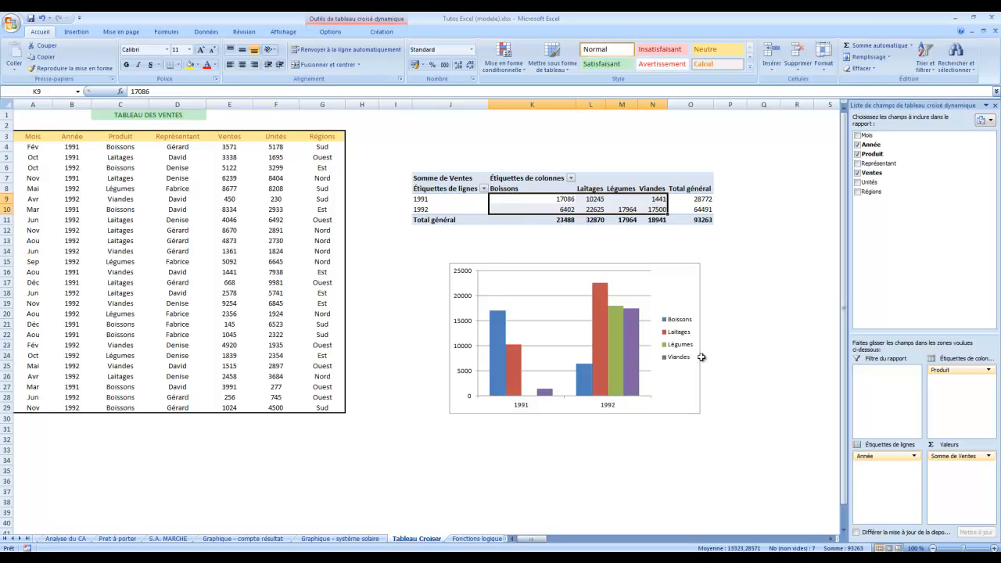
Delete the pivot chart beneath the pivot table
{"action": "left_click", "coordinate": [779, 272]}
{"action": "left_click", "coordinate": [674, 282]}
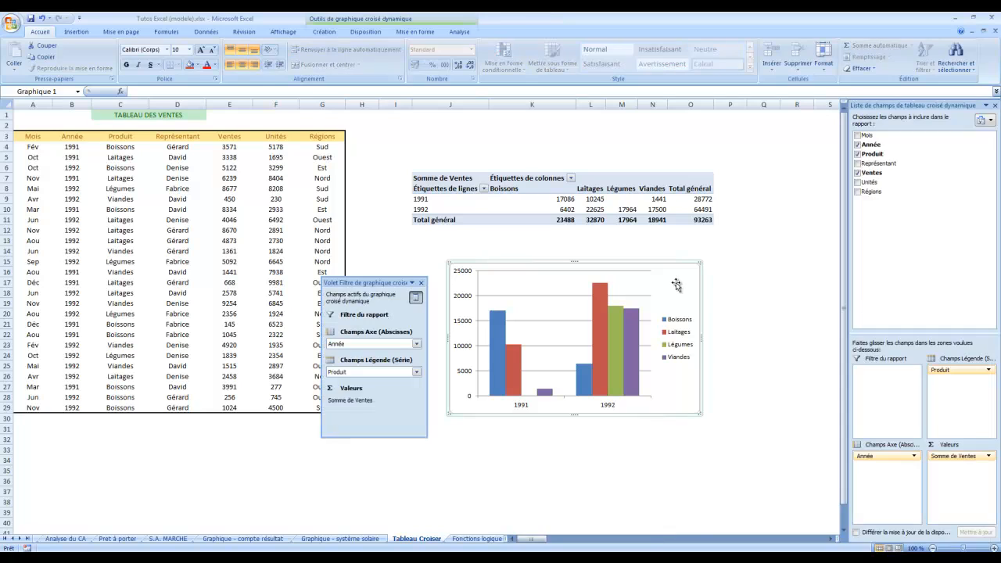
{"action": "key", "text": "Delete"}
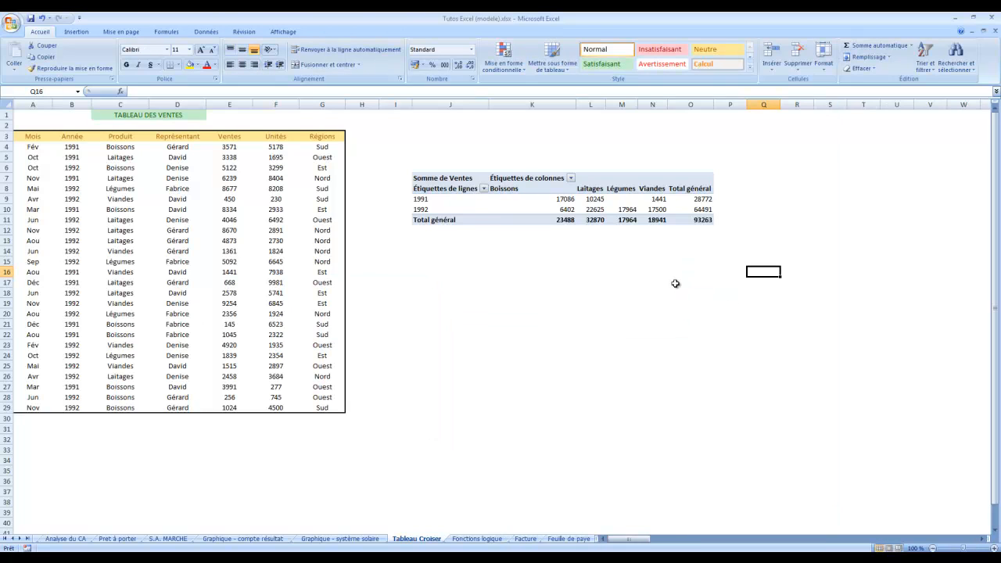
Try centering the pivot table's yearly values and totals in K9:O10
{"action": "left_click", "coordinate": [573, 200]}
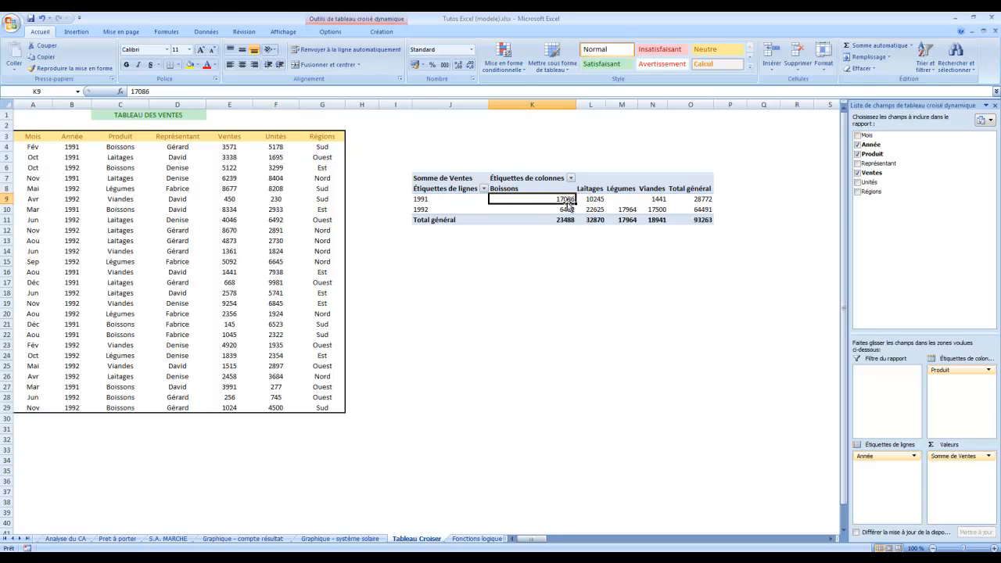
{"action": "left_click_drag", "start_coordinate": [568, 202], "coordinate": [677, 207]}
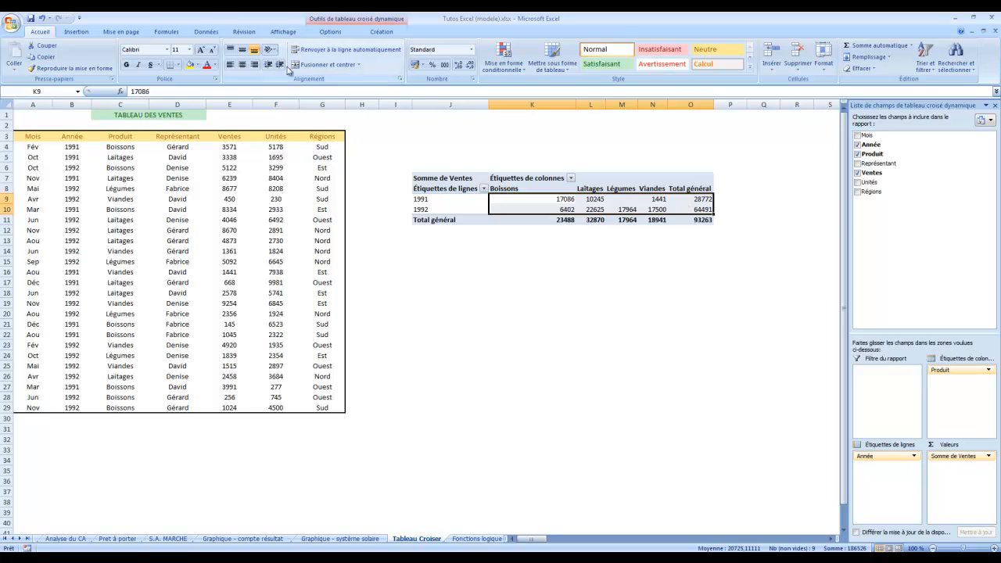
{"action": "left_click", "coordinate": [243, 66]}
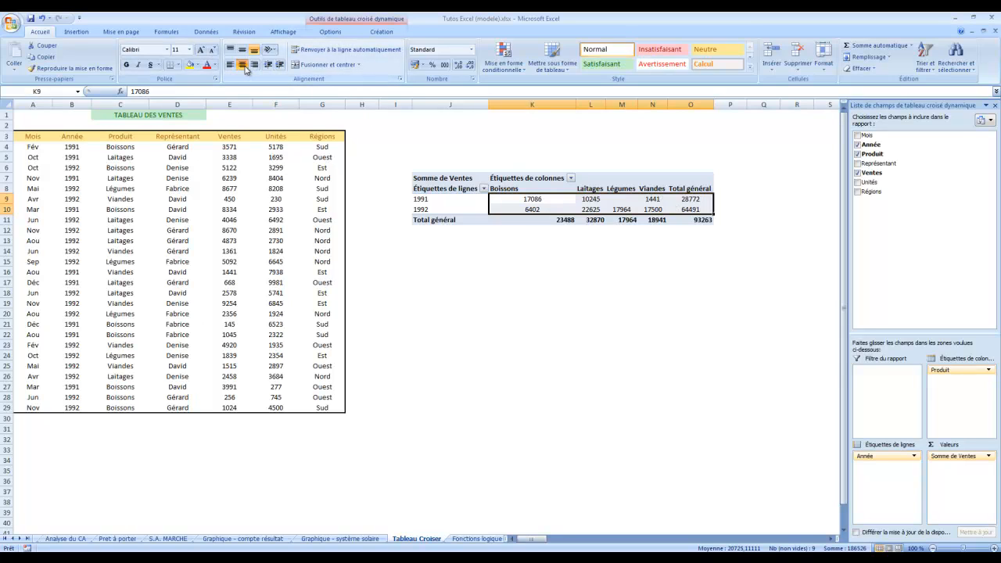
{"action": "left_click", "coordinate": [244, 66]}
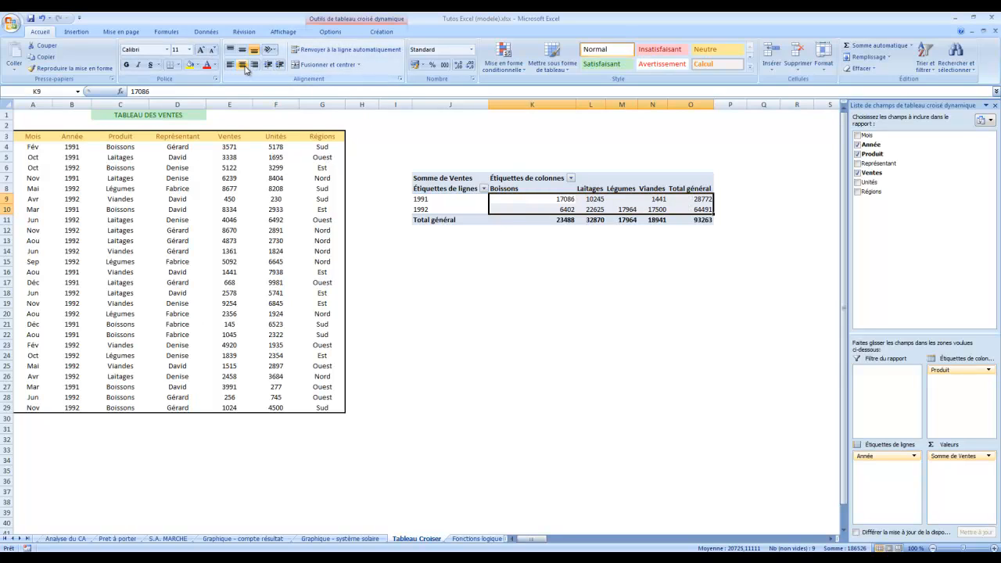
{"action": "left_click", "coordinate": [462, 189]}
{"action": "right_click", "coordinate": [462, 189]}
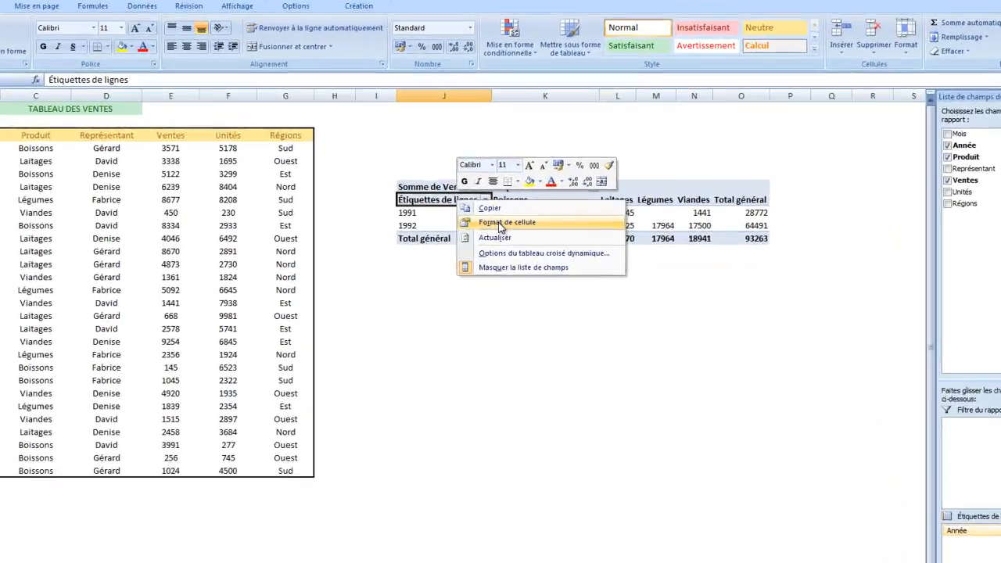
{"action": "left_click", "coordinate": [496, 208]}
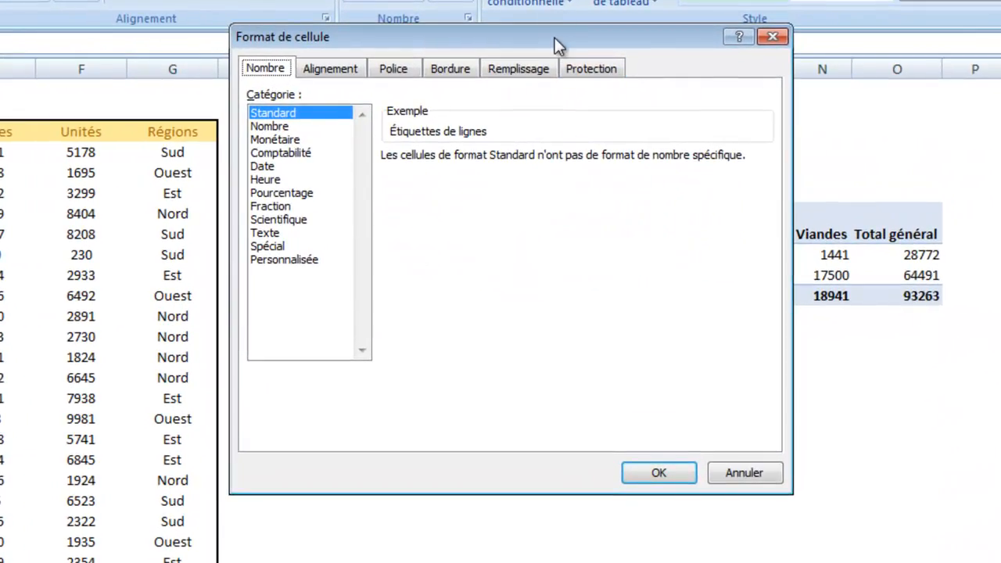
{"action": "left_click_drag", "start_coordinate": [555, 38], "coordinate": [808, 350]}
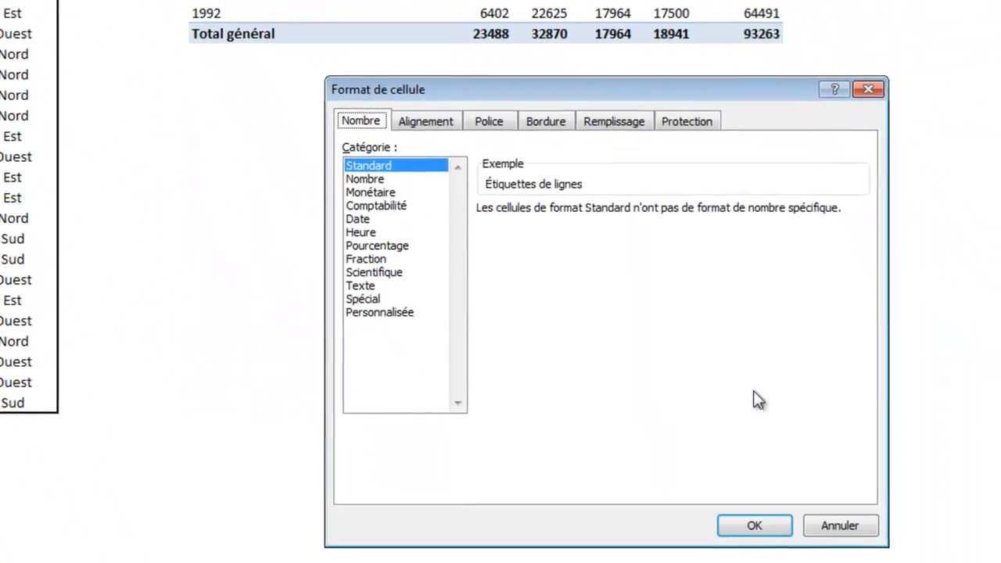
{"action": "left_click", "coordinate": [921, 176]}
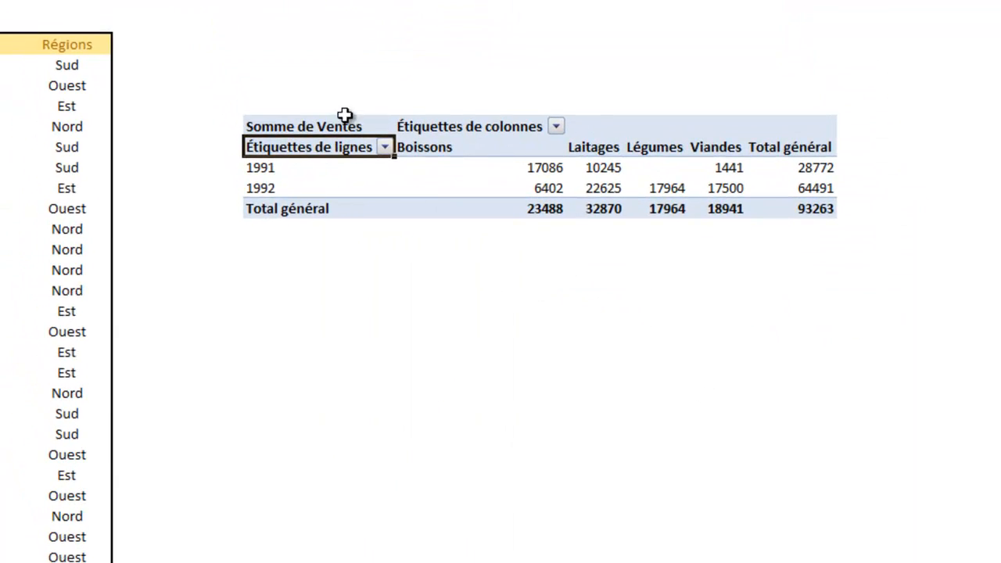
Review the pivot table's options for layout, totals and filters, display, printing and data, keeping the settings as they are
{"action": "right_click", "coordinate": [324, 149]}
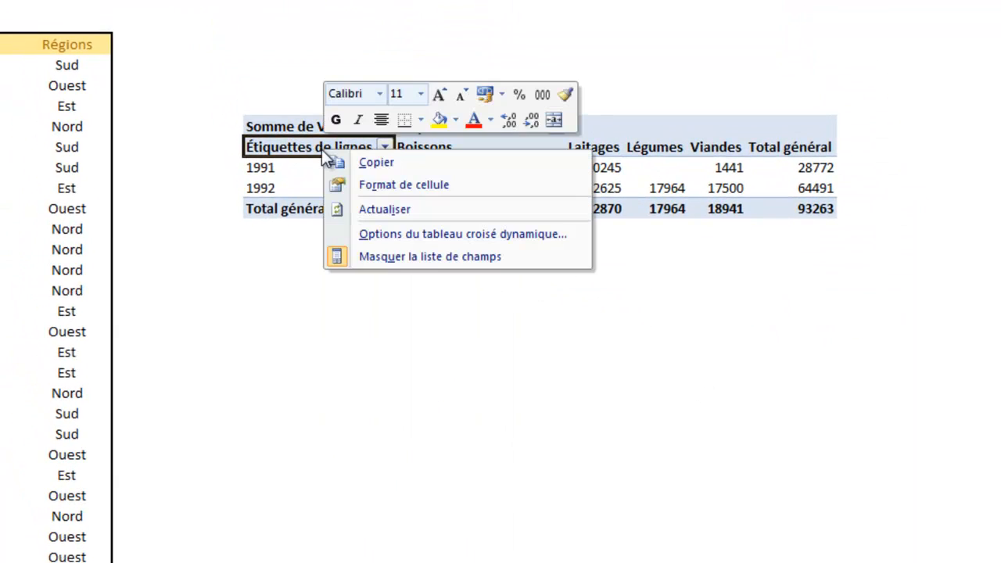
{"action": "left_click", "coordinate": [540, 237]}
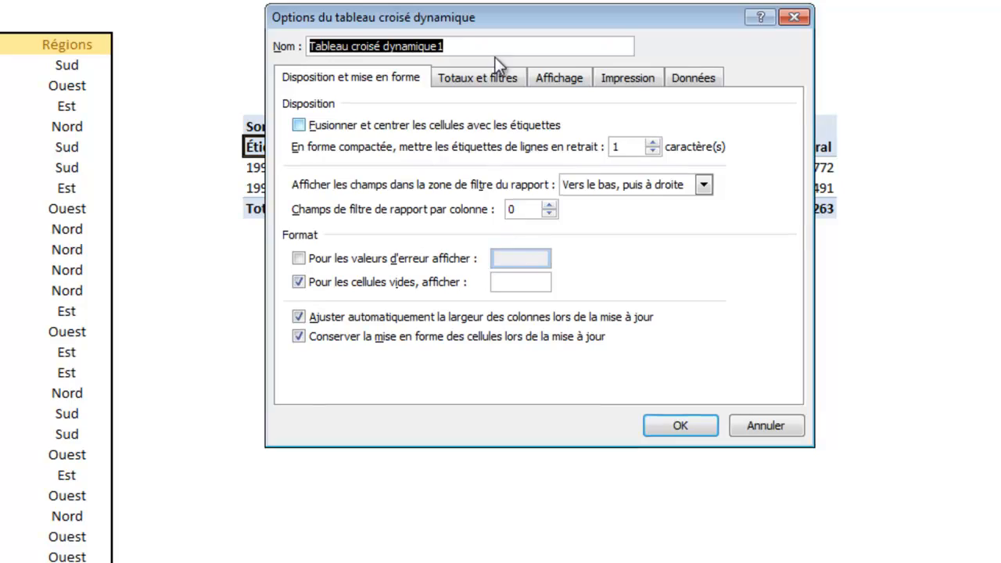
{"action": "left_click_drag", "start_coordinate": [533, 18], "coordinate": [618, 327]}
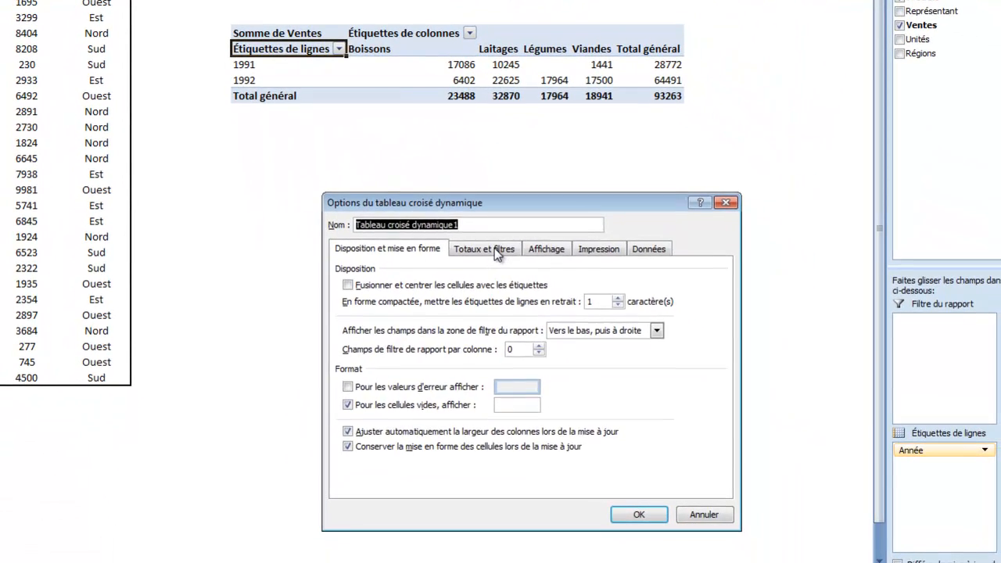
{"action": "left_click", "coordinate": [514, 300]}
{"action": "left_click", "coordinate": [552, 248]}
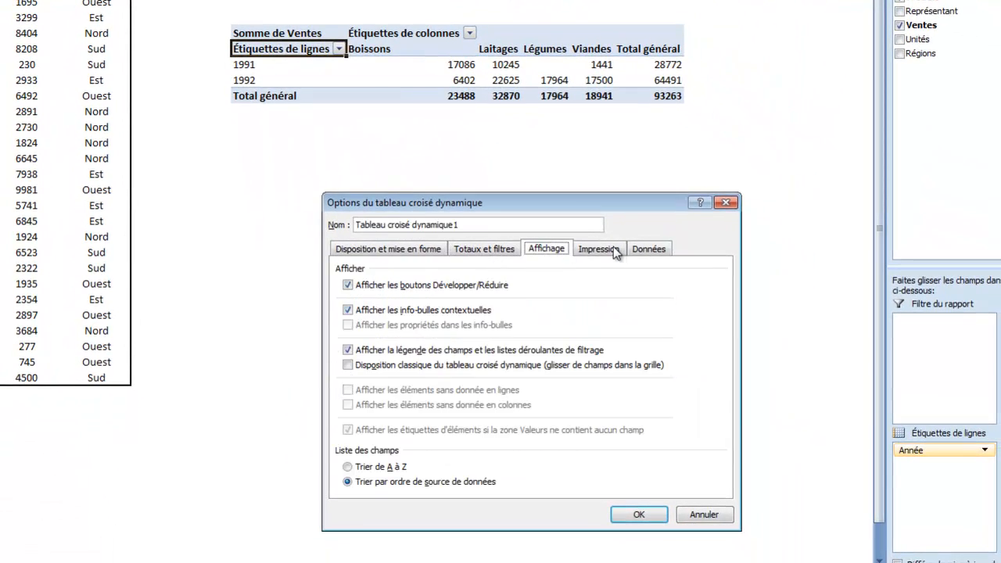
{"action": "left_click", "coordinate": [613, 248]}
{"action": "left_click", "coordinate": [647, 249]}
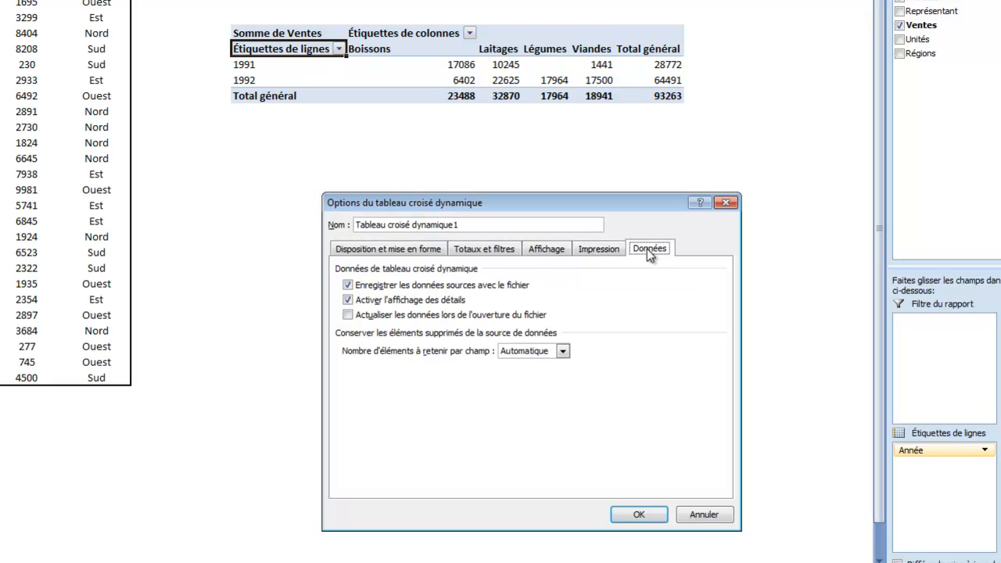
{"action": "left_click", "coordinate": [693, 518]}
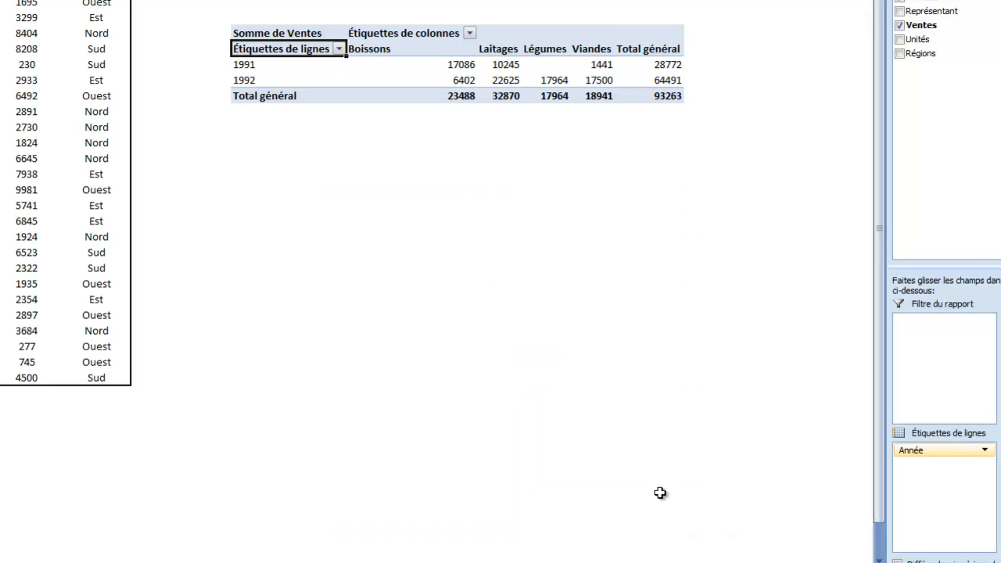
Rename the pivot table's row labels header in J8 to Année
{"action": "left_click", "coordinate": [306, 35]}
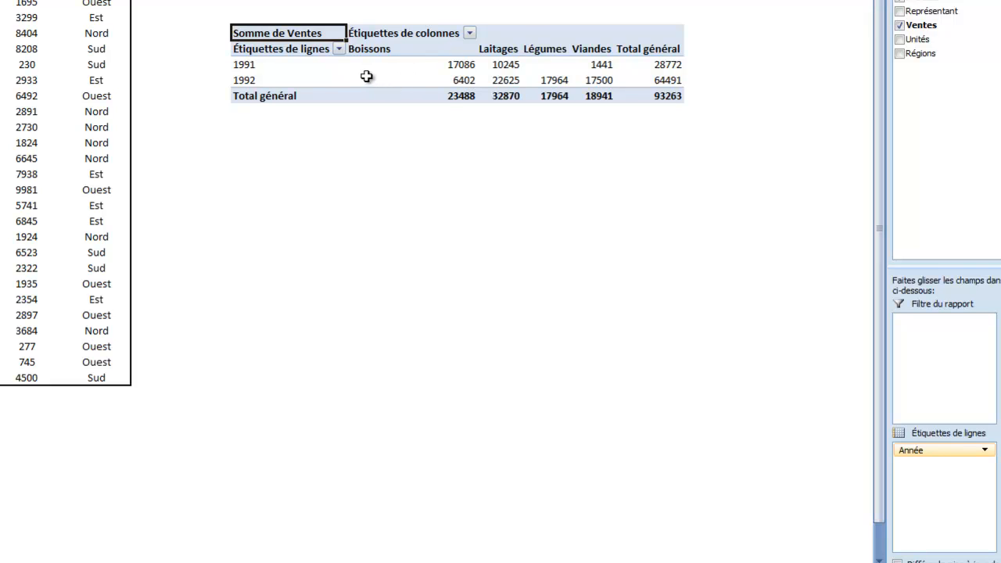
{"action": "mouse_move", "coordinate": [366, 75]}
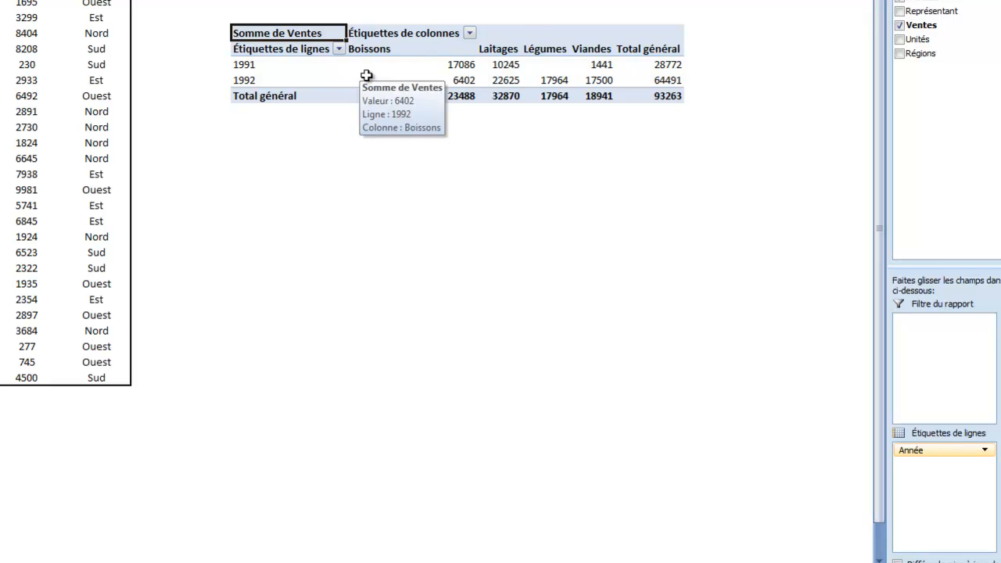
{"action": "left_click", "coordinate": [312, 49]}
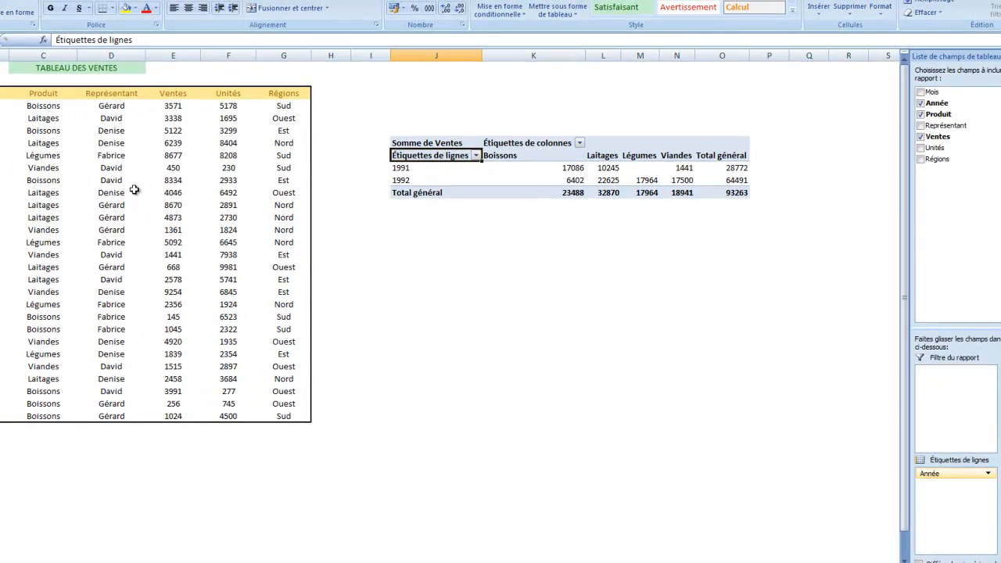
{"action": "type", "text": "Ann"}
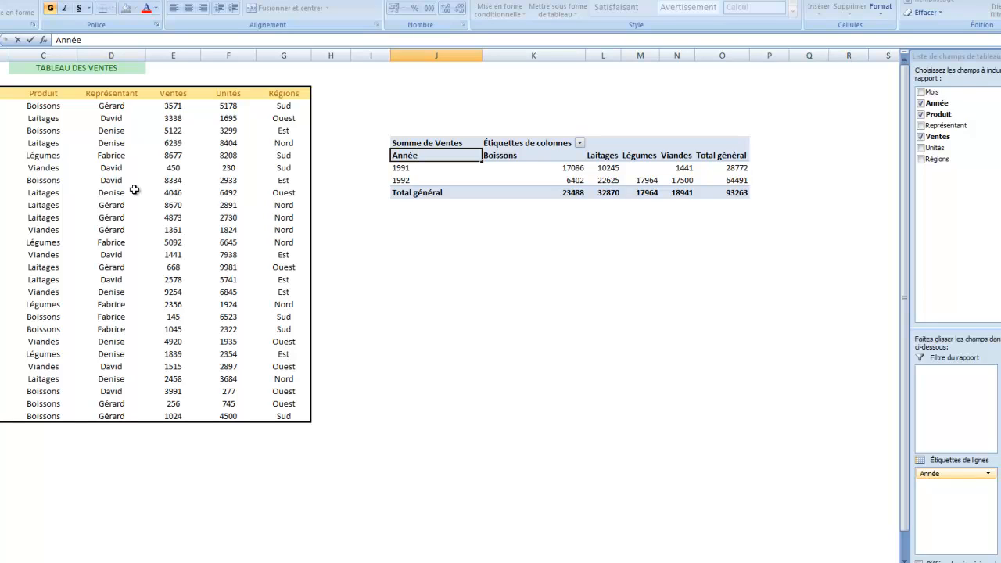
{"action": "type", "text": "ée"}
{"action": "key", "text": "Return"}
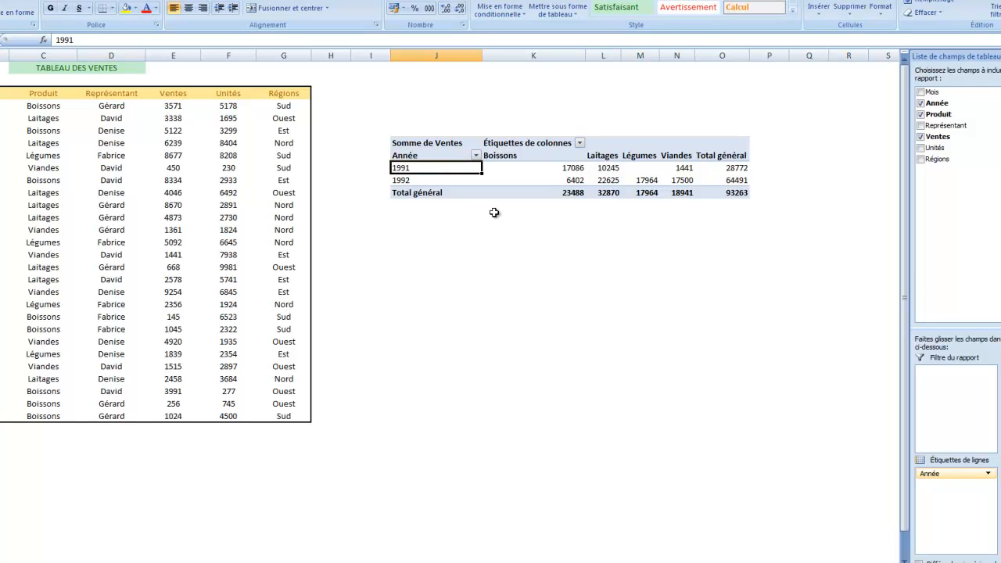
Center the product headings in K8:N8 and shorten the pivot table's Total général heading to Total
{"action": "left_click_drag", "start_coordinate": [523, 155], "coordinate": [686, 153]}
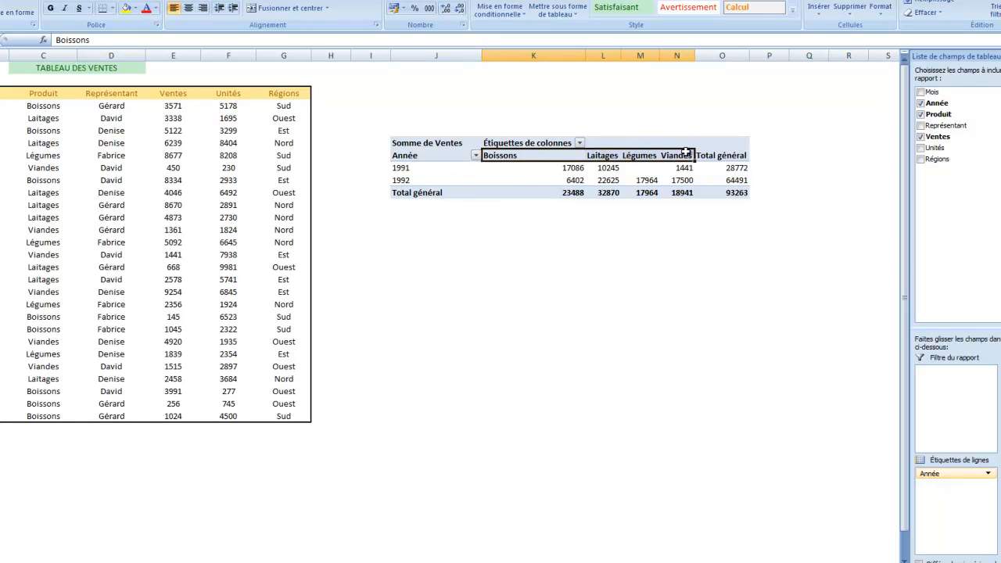
{"action": "left_click", "coordinate": [188, 7]}
{"action": "left_click", "coordinate": [722, 156]}
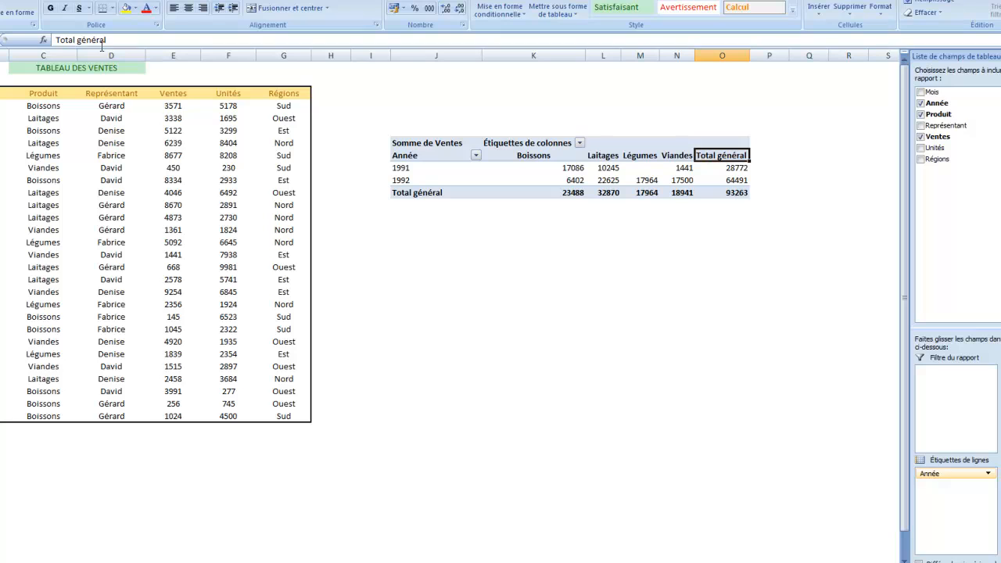
{"action": "left_click_drag", "start_coordinate": [78, 41], "coordinate": [160, 42]}
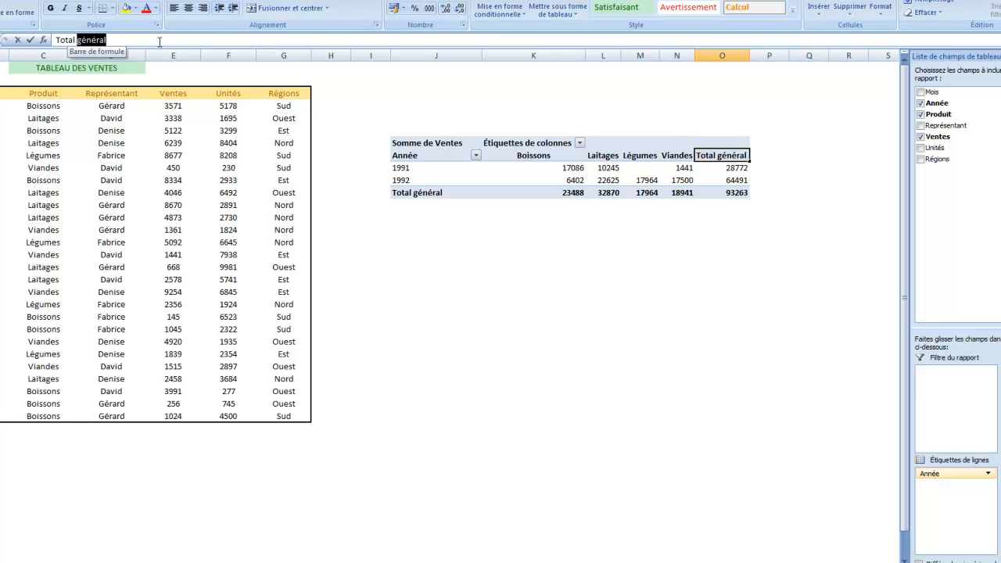
{"action": "key", "text": "BackSpace"}
{"action": "key", "text": "Return"}
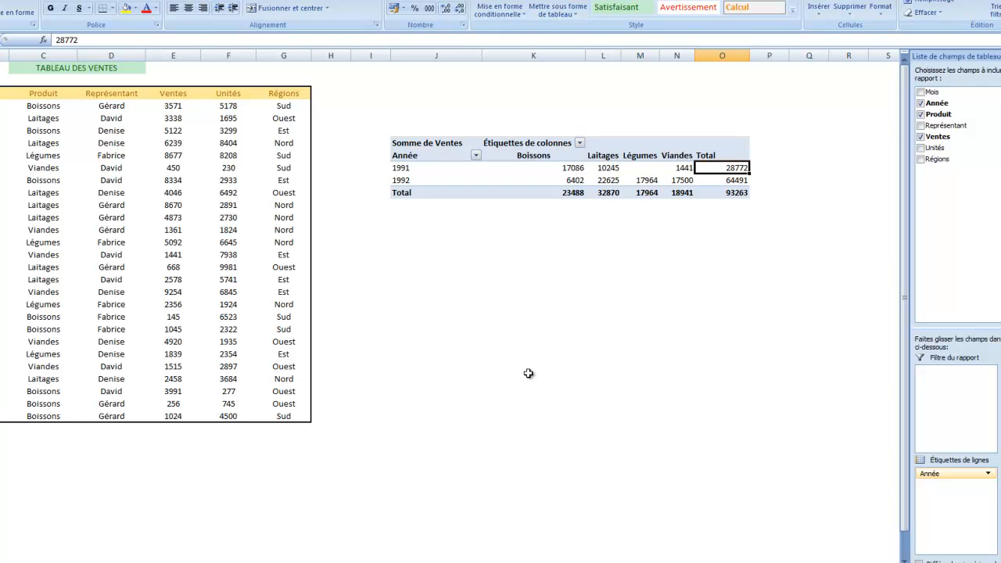
Create a second pivot table from the sales table A3:G29, placed on the existing Tableau Croiser sheet at J16
{"action": "left_click", "coordinate": [437, 257]}
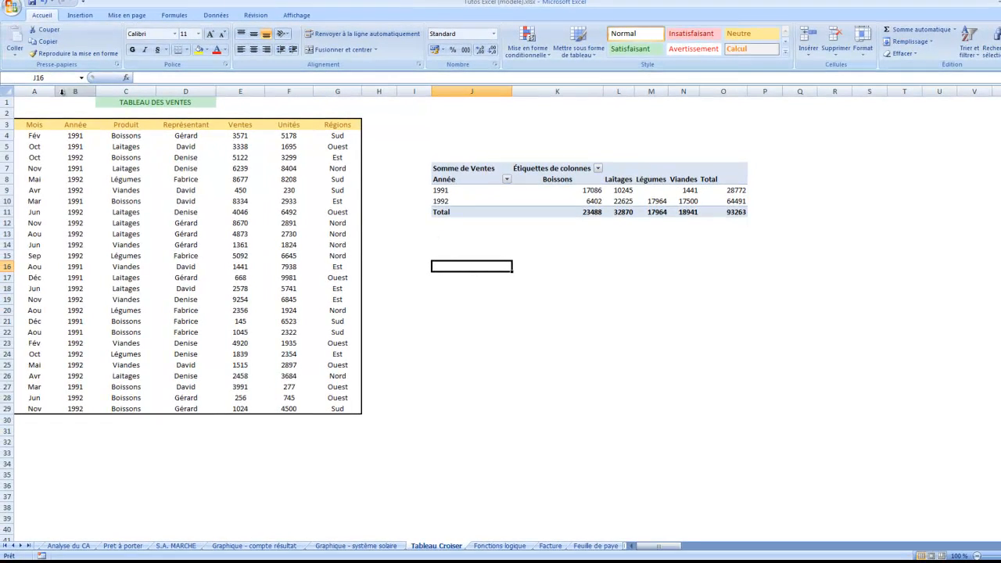
{"action": "left_click", "coordinate": [69, 19]}
{"action": "left_click", "coordinate": [25, 36]}
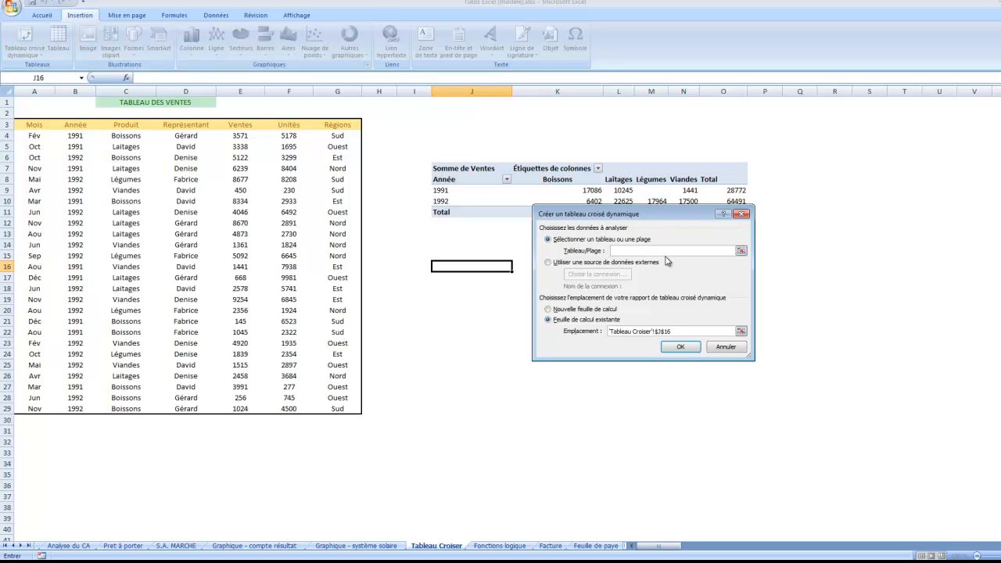
{"action": "left_click_drag", "start_coordinate": [36, 125], "coordinate": [342, 409]}
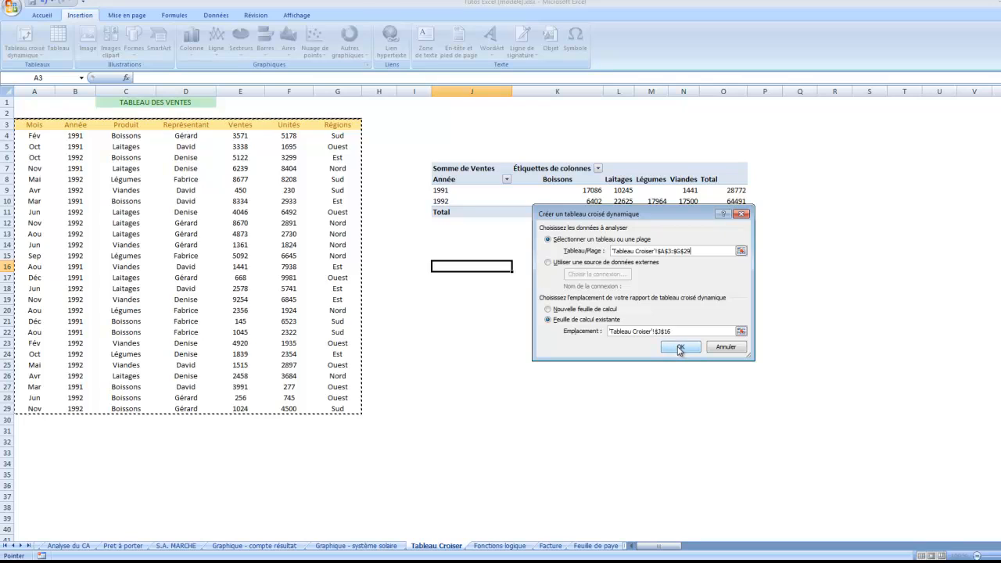
{"action": "left_click_drag", "start_coordinate": [685, 332], "coordinate": [605, 332]}
{"action": "left_click", "coordinate": [477, 268]}
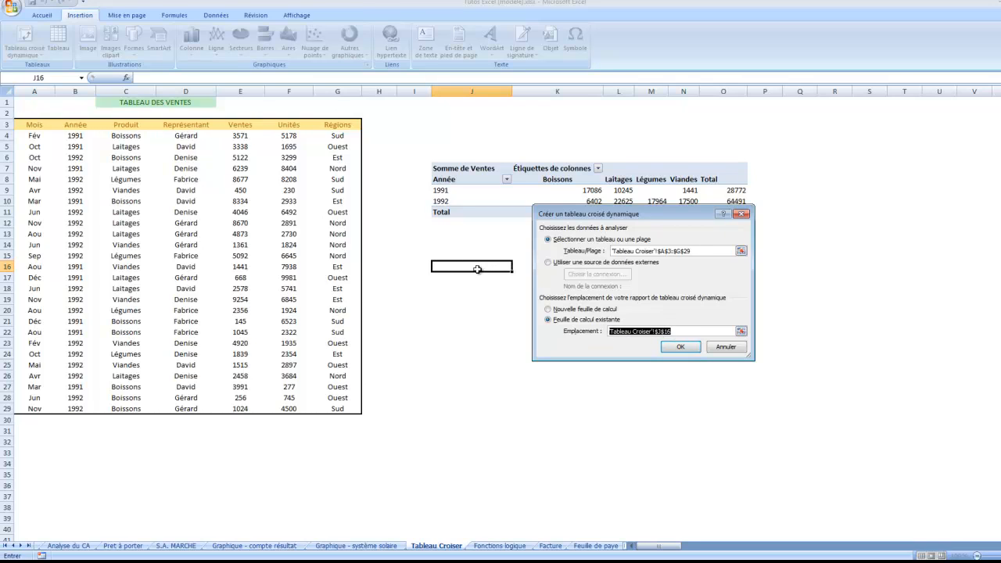
{"action": "left_click", "coordinate": [681, 346]}
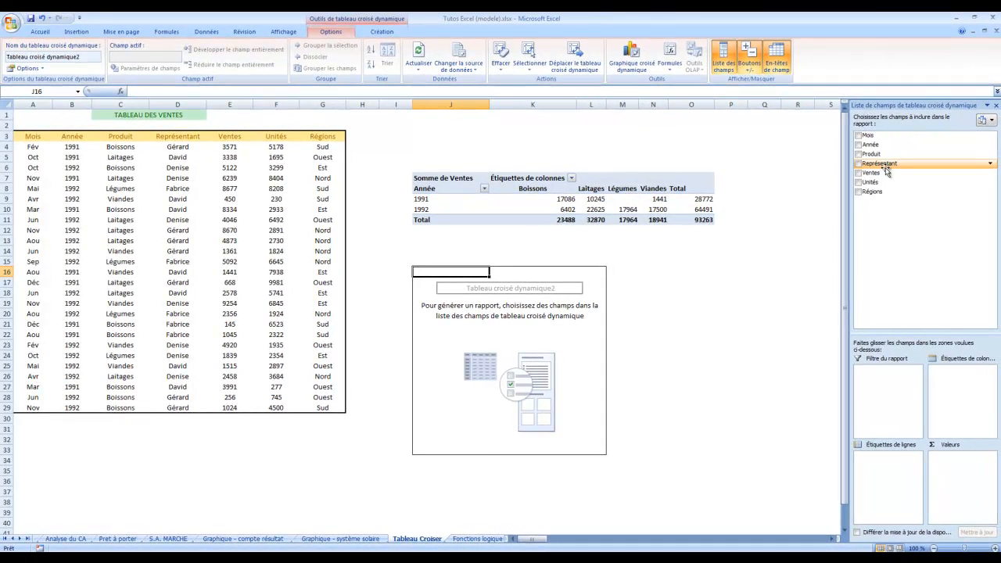
Add Représentant as the second pivot table's report filter and autofit the widths of columns J and K
{"action": "left_click_drag", "start_coordinate": [888, 171], "coordinate": [881, 378]}
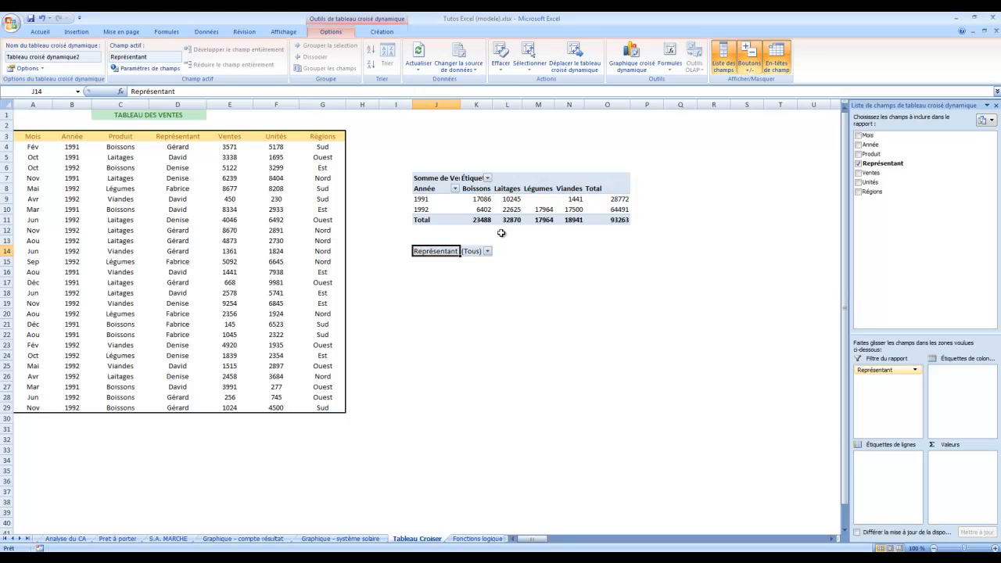
{"action": "double_click", "coordinate": [460, 104]}
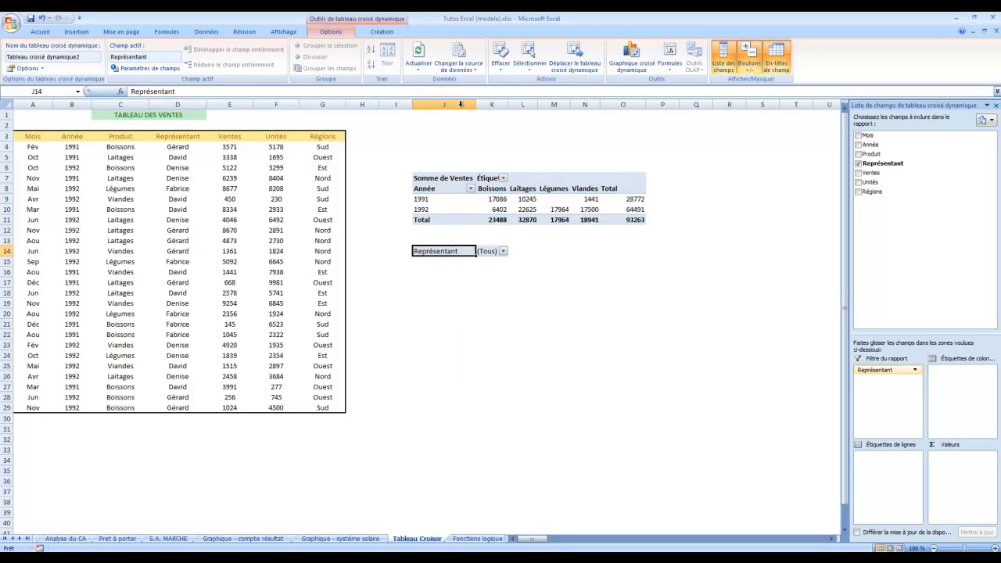
{"action": "double_click", "coordinate": [508, 104]}
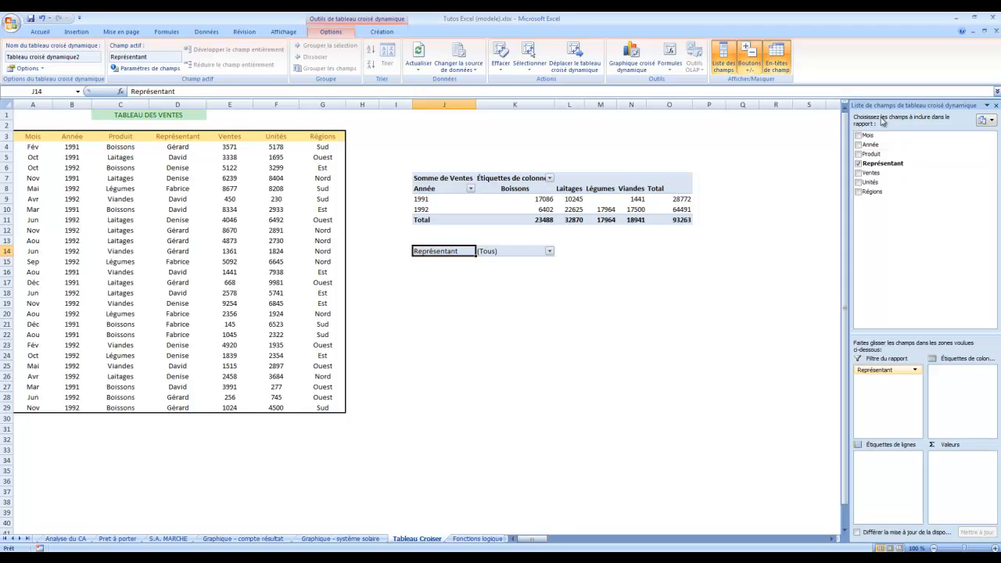
Add the Année field to the second pivot table's row labels
{"action": "left_click_drag", "start_coordinate": [870, 145], "coordinate": [961, 462]}
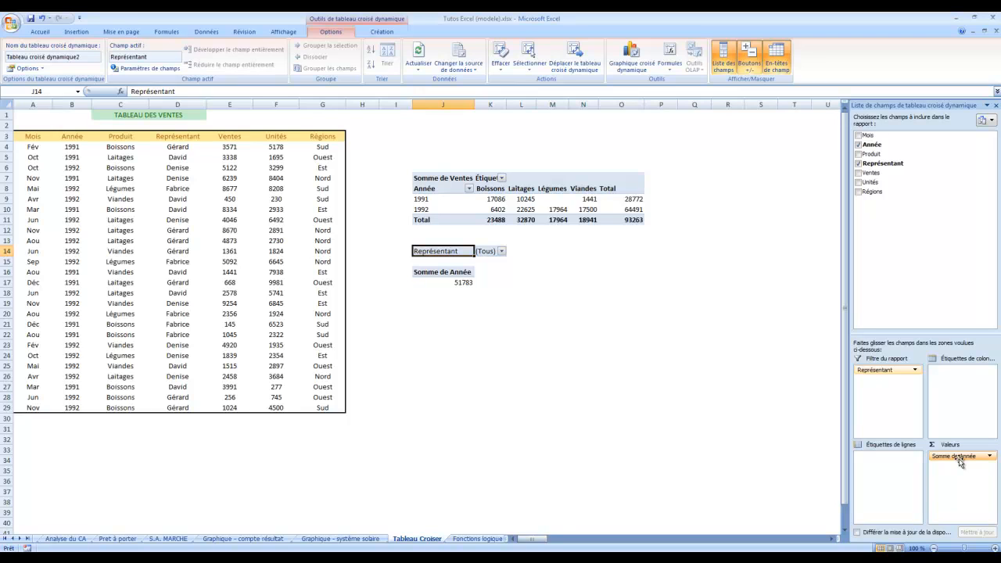
{"action": "left_click_drag", "start_coordinate": [961, 461], "coordinate": [889, 464]}
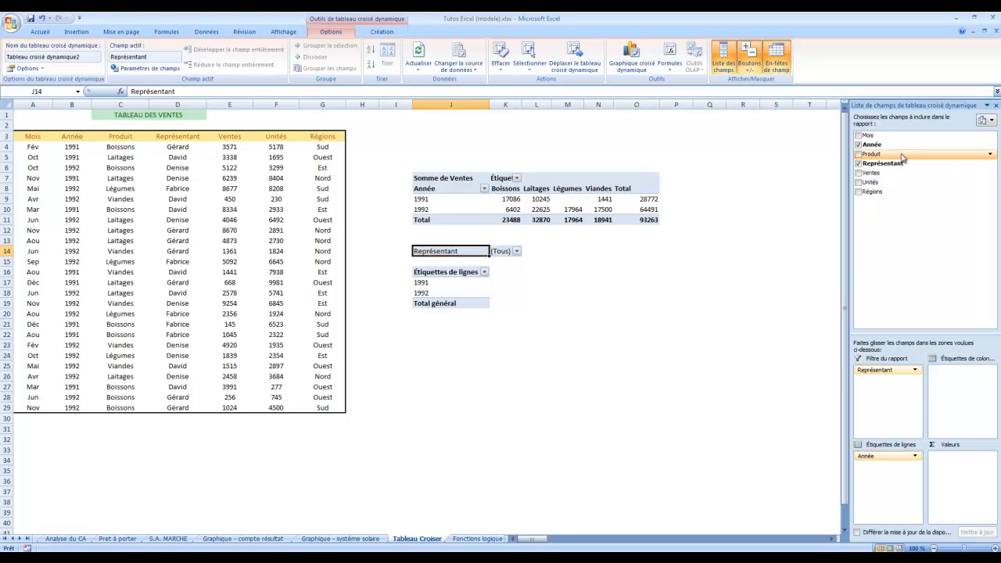
Add Ventes to the second pivot table's values as a sum and Produit to its column labels
{"action": "left_click_drag", "start_coordinate": [880, 177], "coordinate": [976, 462]}
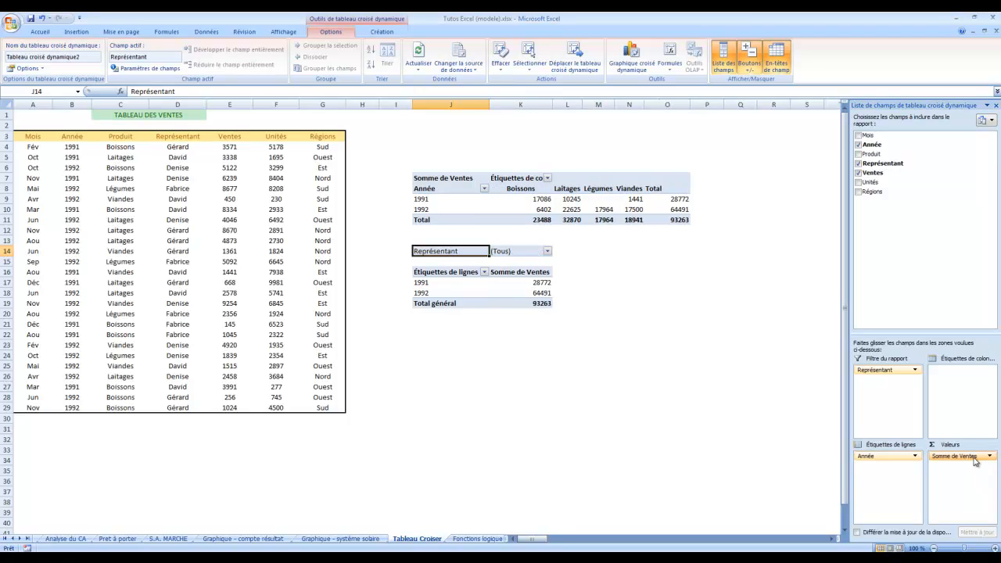
{"action": "left_click_drag", "start_coordinate": [869, 154], "coordinate": [956, 378]}
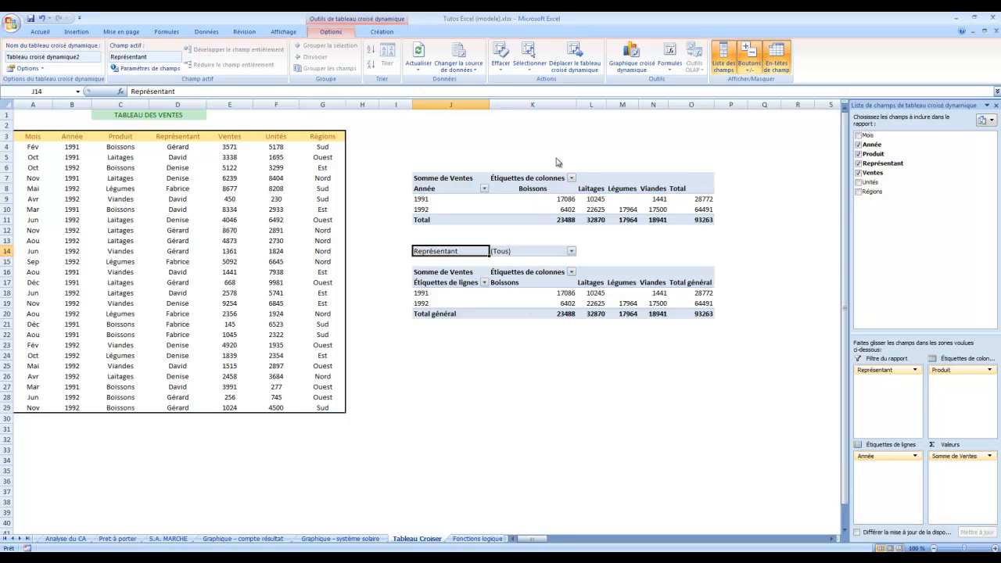
{"action": "right_click", "coordinate": [446, 282]}
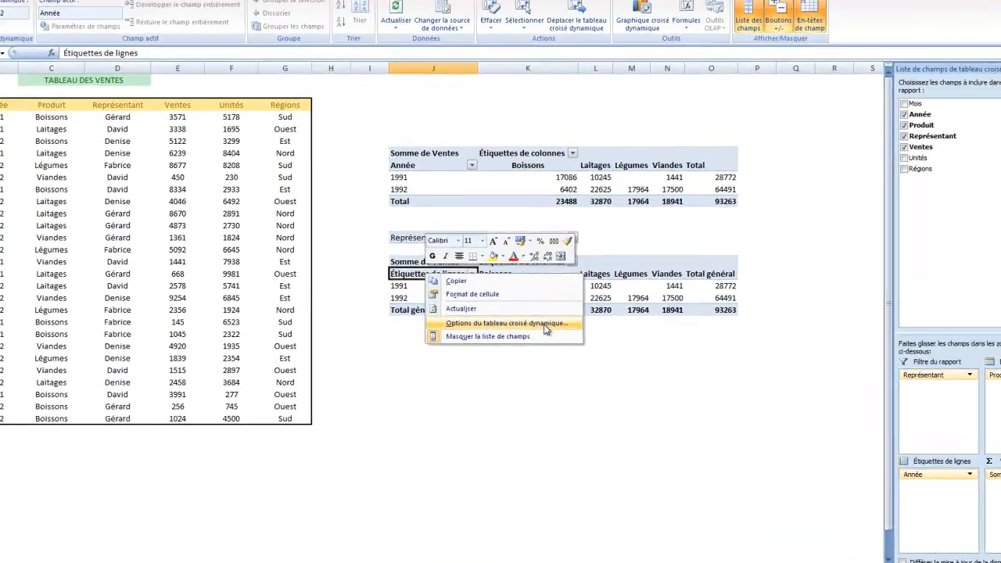
{"action": "left_click", "coordinate": [545, 324]}
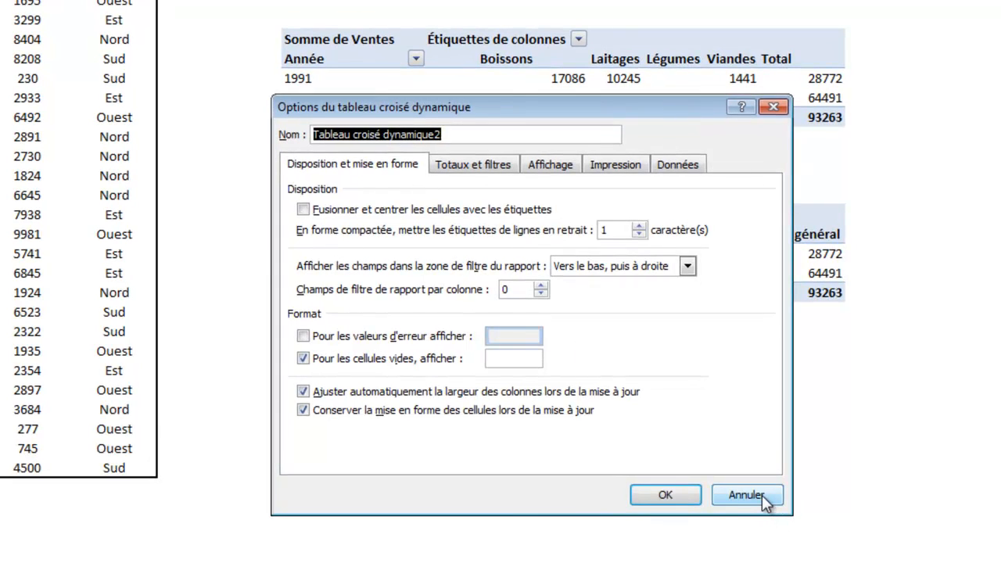
{"action": "left_click", "coordinate": [761, 495]}
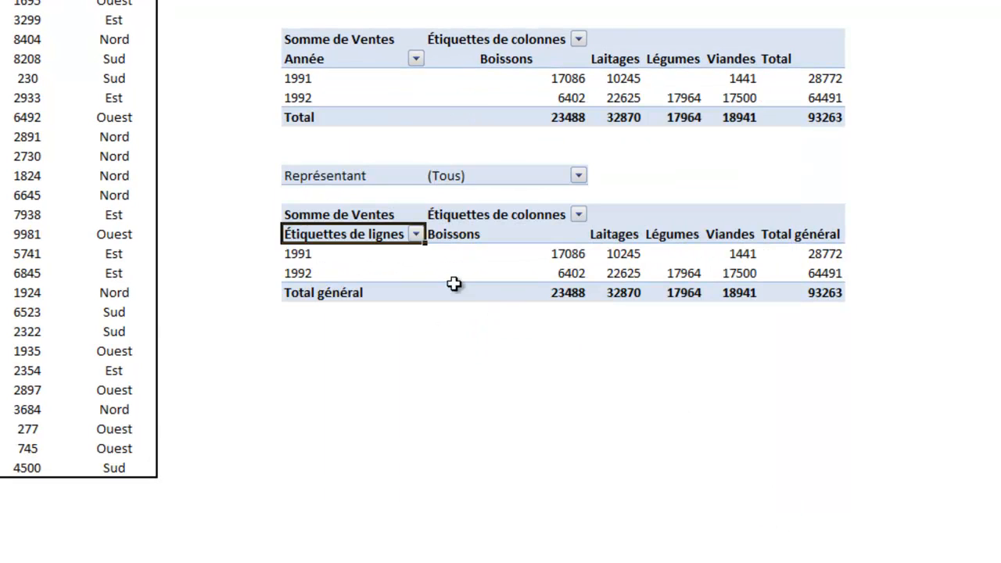
{"action": "right_click", "coordinate": [403, 218]}
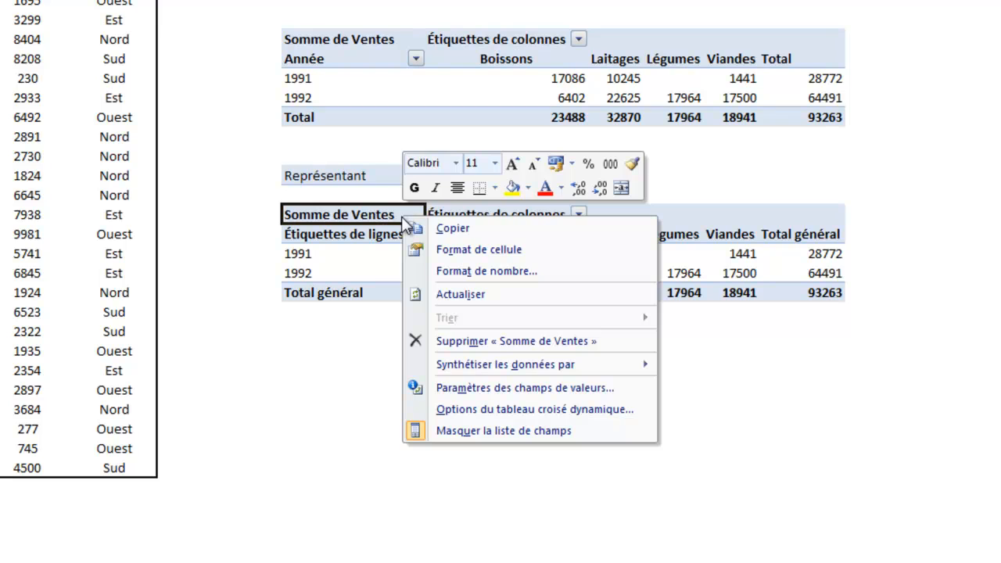
{"action": "left_click", "coordinate": [492, 270]}
{"action": "left_click", "coordinate": [736, 464]}
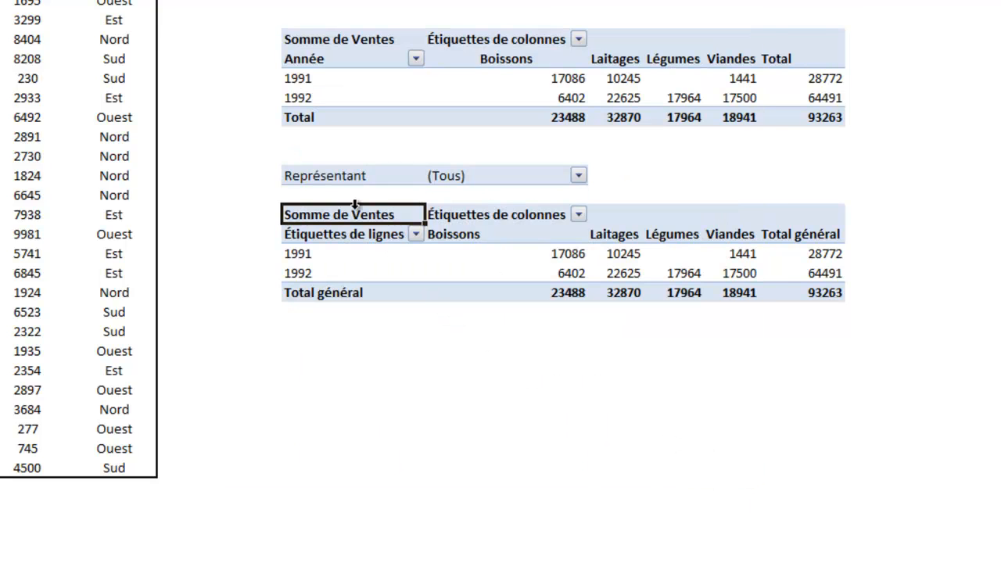
{"action": "right_click", "coordinate": [381, 218]}
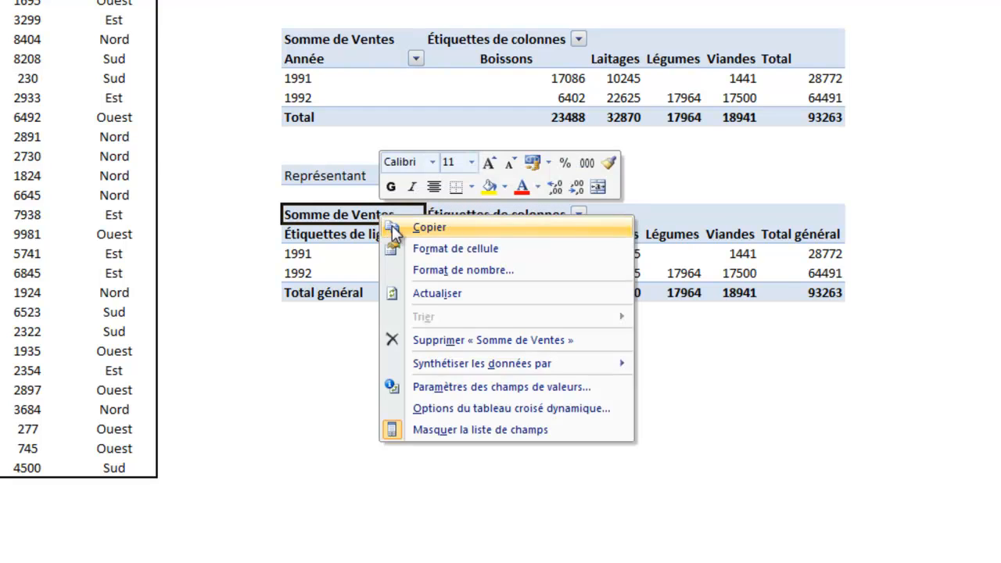
{"action": "left_click", "coordinate": [487, 249]}
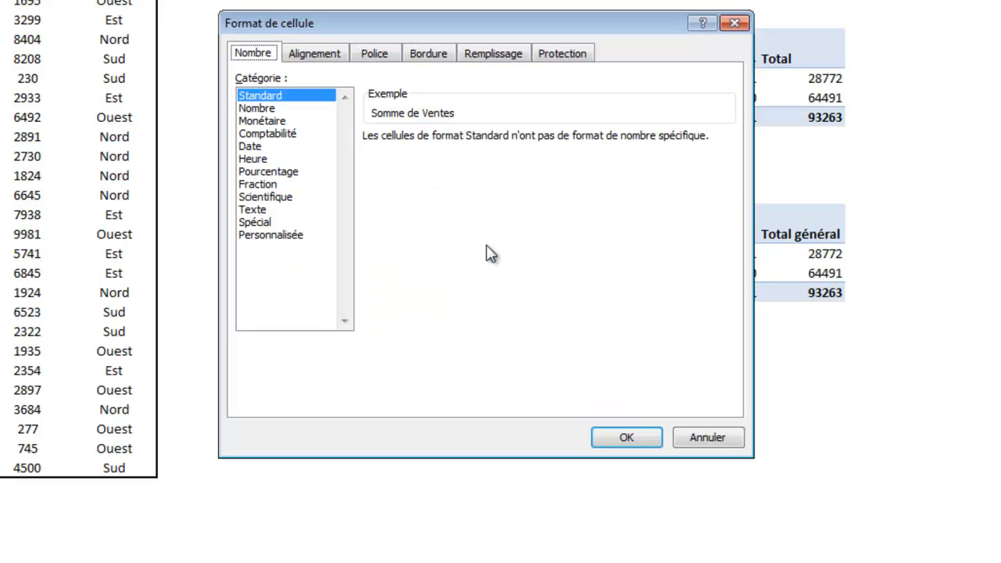
{"action": "left_click", "coordinate": [717, 439]}
Change the second pivot table's Ventes value field settings to summarize by Max
{"action": "right_click", "coordinate": [394, 226]}
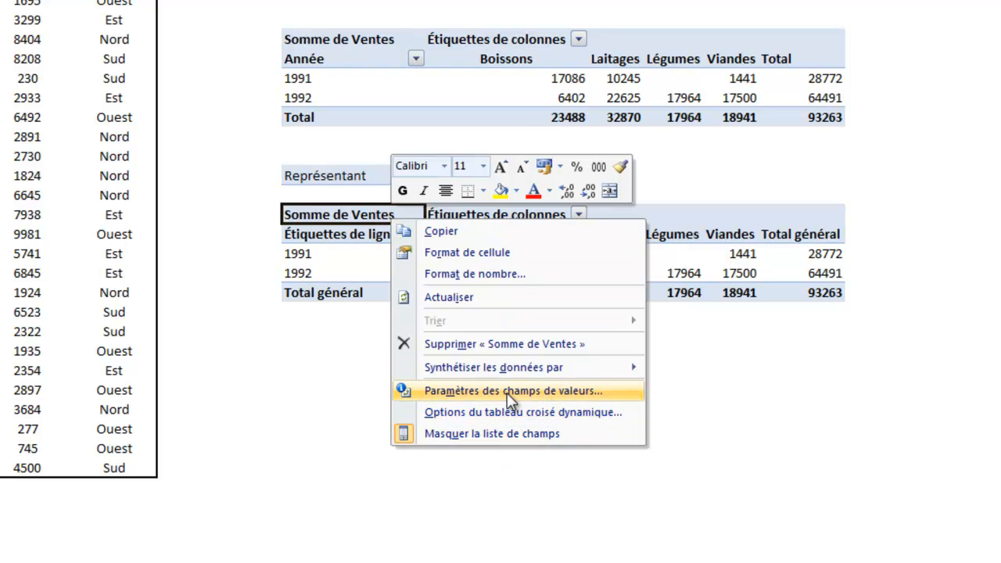
{"action": "left_click", "coordinate": [544, 392]}
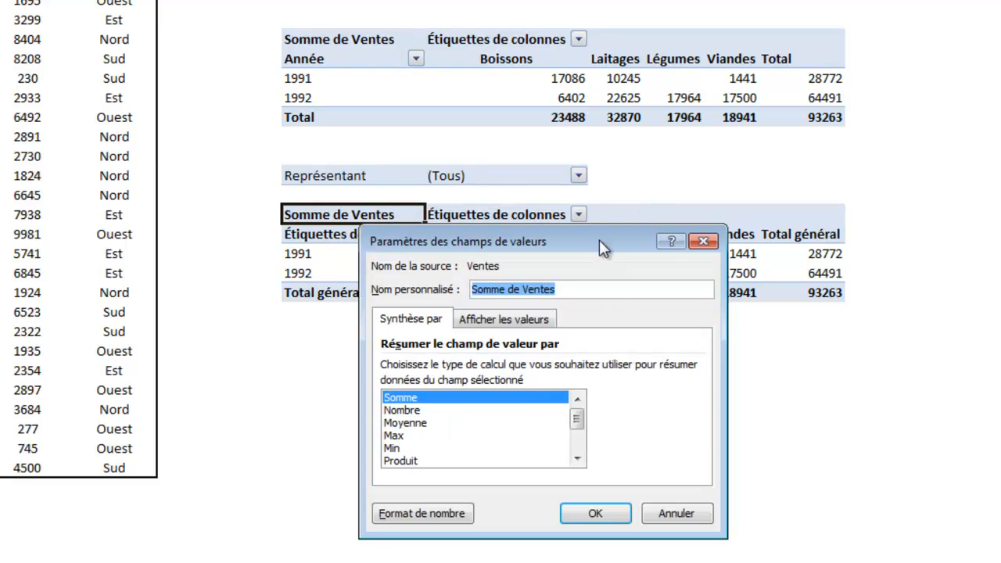
{"action": "left_click_drag", "start_coordinate": [599, 239], "coordinate": [977, 221]}
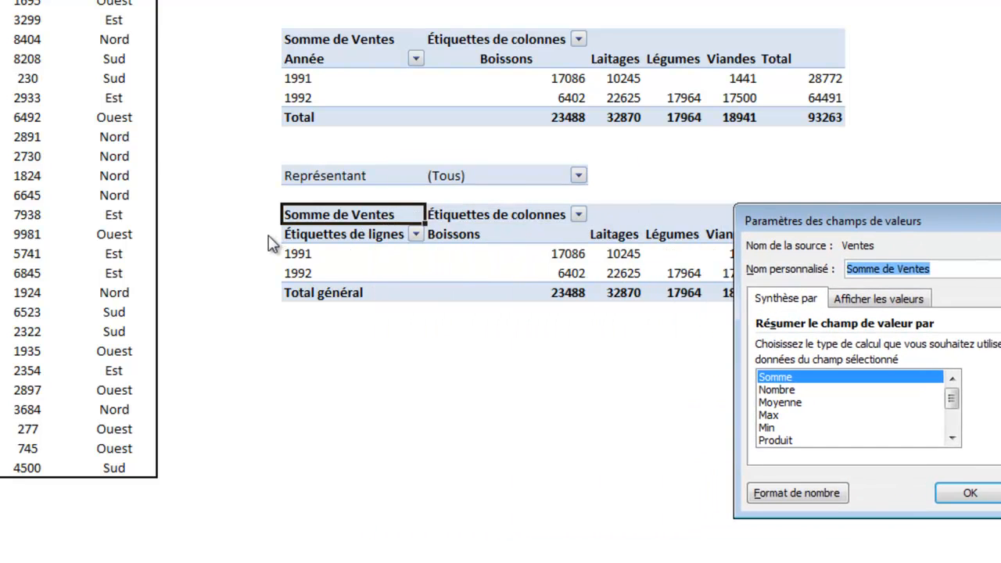
{"action": "left_click", "coordinate": [771, 415]}
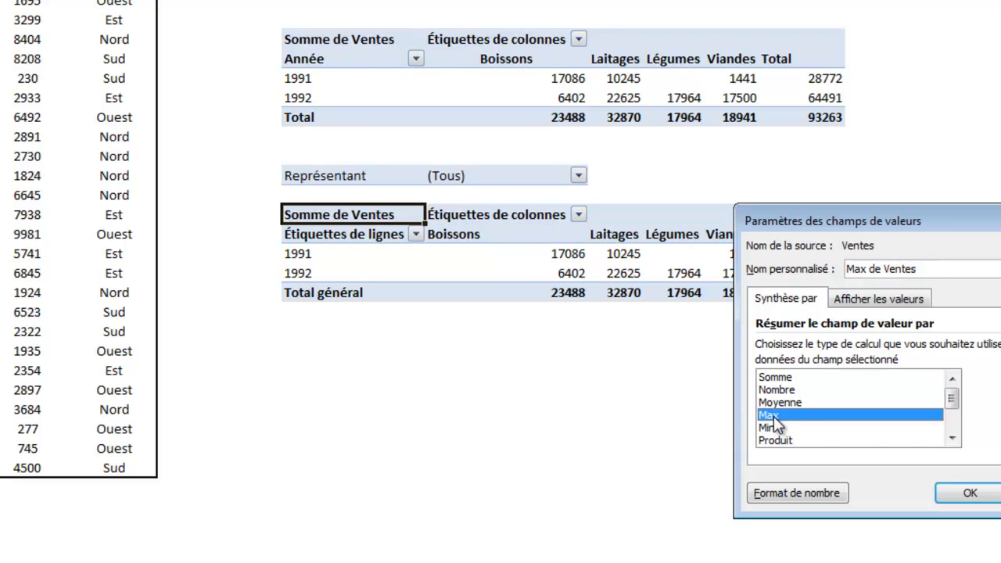
{"action": "left_click_drag", "start_coordinate": [953, 405], "coordinate": [955, 440]}
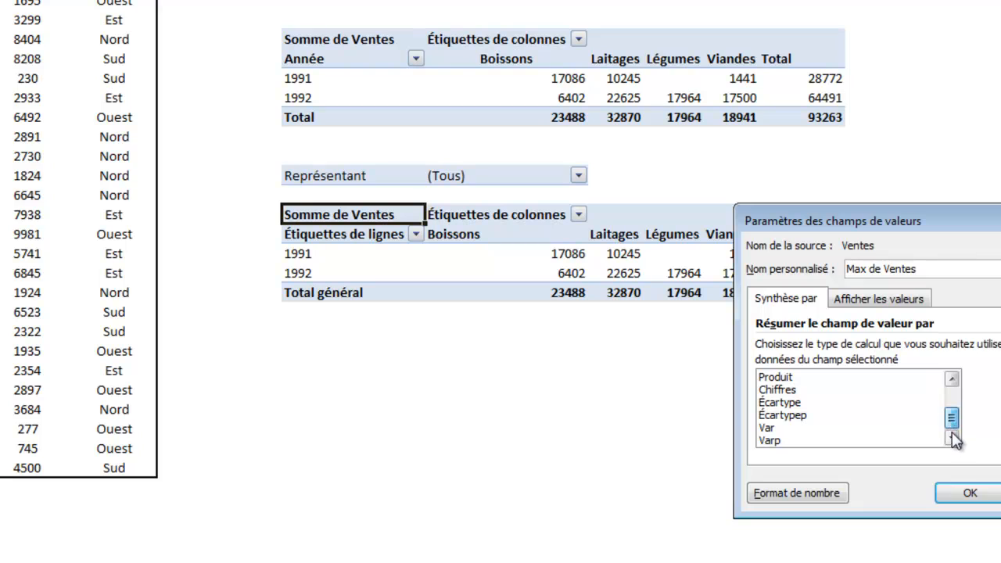
{"action": "left_click", "coordinate": [971, 490]}
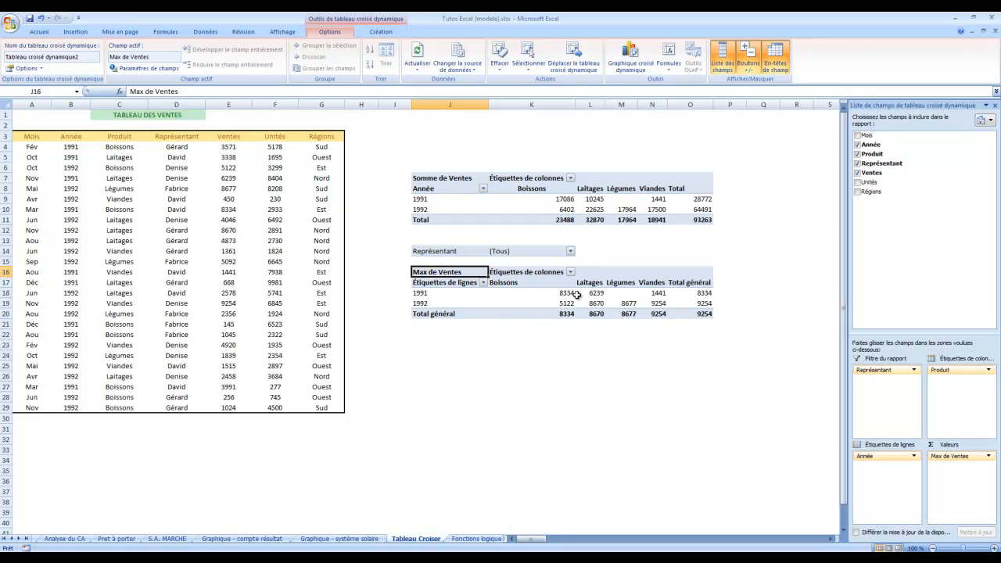
Examine the second pivot table's maximum sales and totals by year and product, comparing them with the source Ventes column and the first pivot table
{"action": "left_click", "coordinate": [241, 147]}
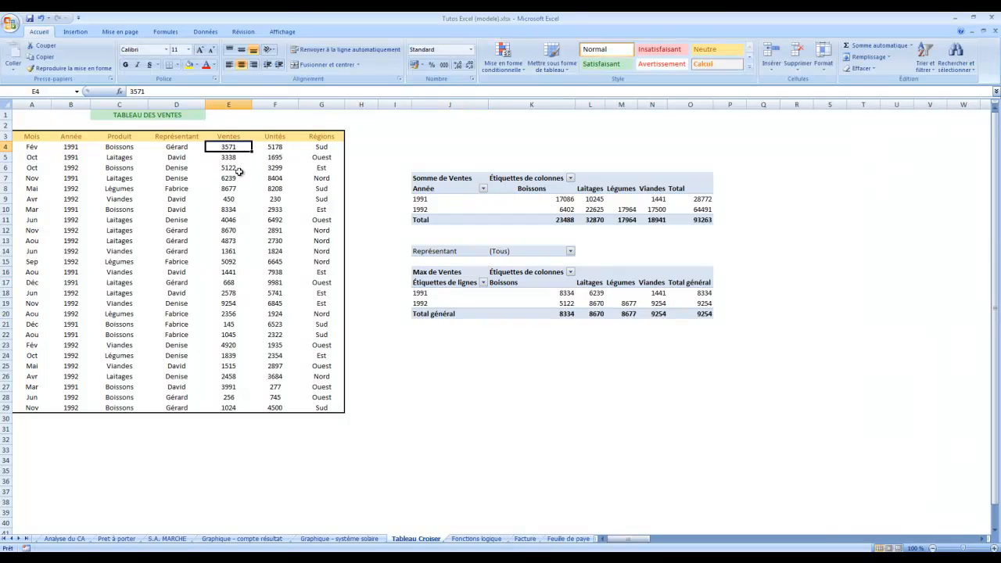
{"action": "left_click", "coordinate": [567, 293]}
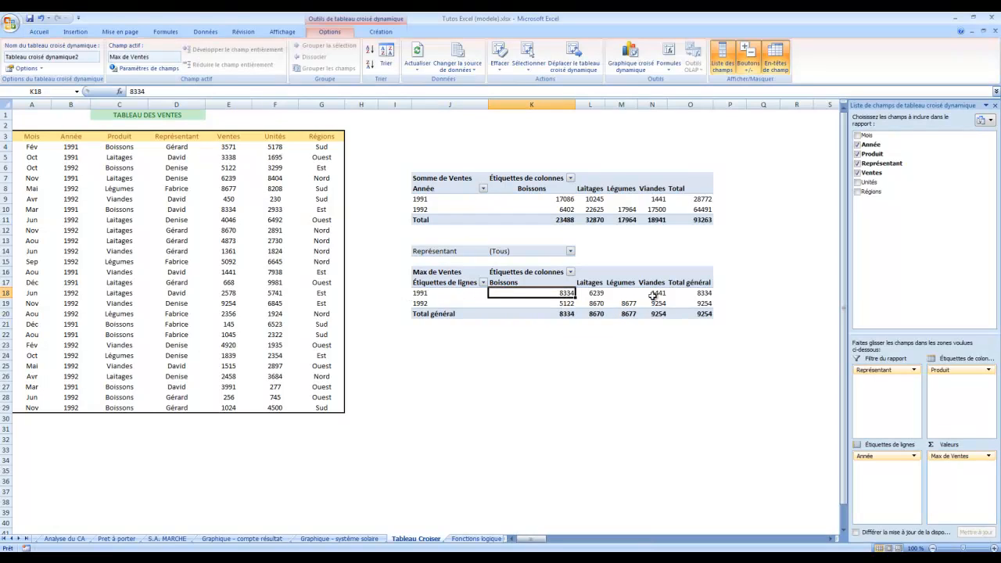
{"action": "left_click", "coordinate": [597, 293]}
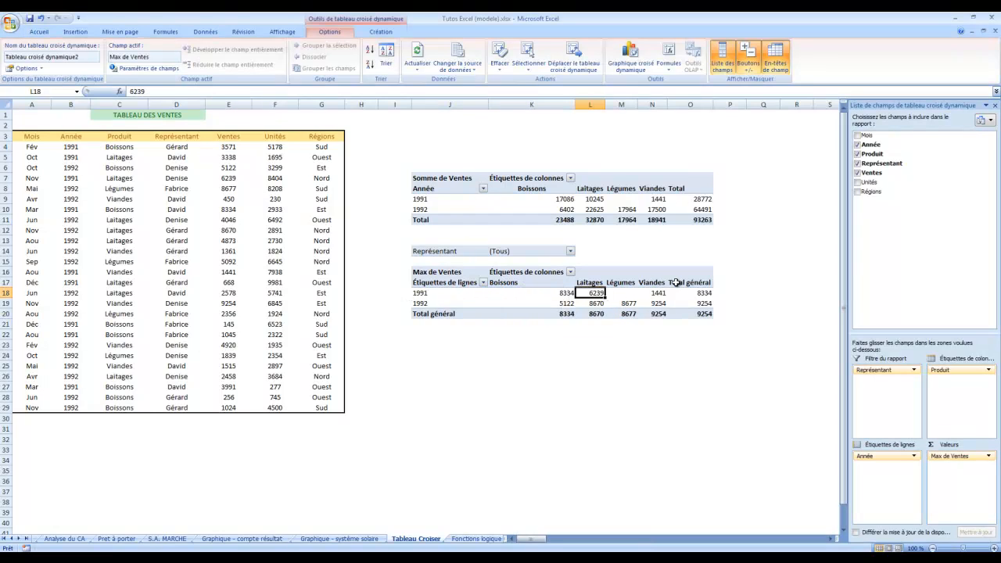
{"action": "left_click", "coordinate": [633, 283]}
{"action": "left_click", "coordinate": [707, 292]}
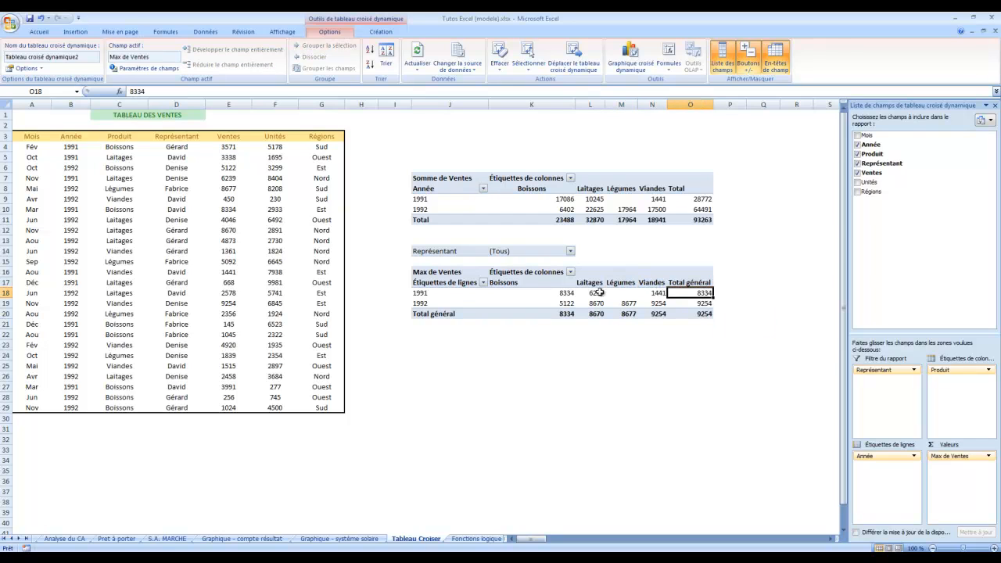
{"action": "left_click_drag", "start_coordinate": [563, 200], "coordinate": [664, 198]}
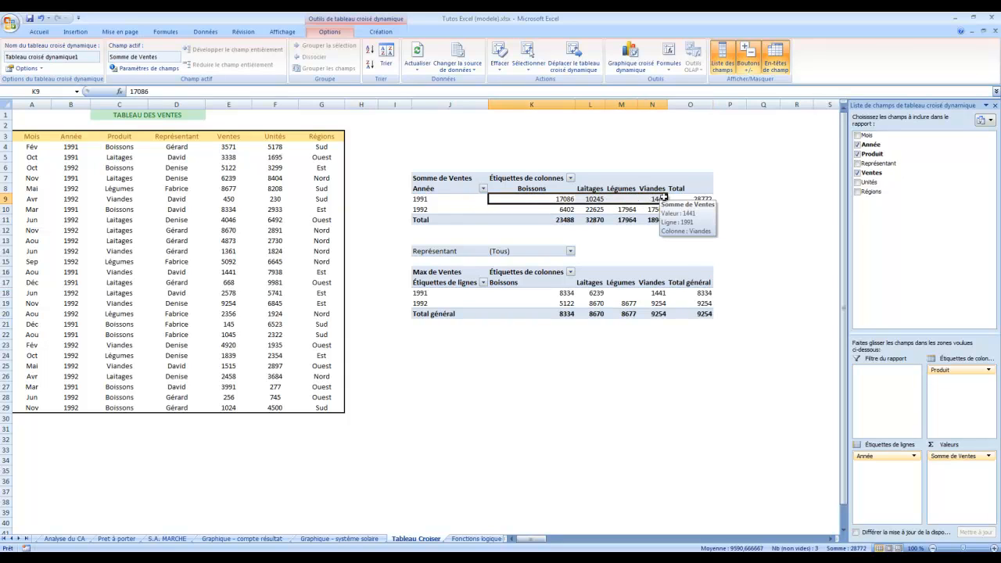
{"action": "left_click", "coordinate": [710, 294]}
{"action": "left_click", "coordinate": [573, 293]}
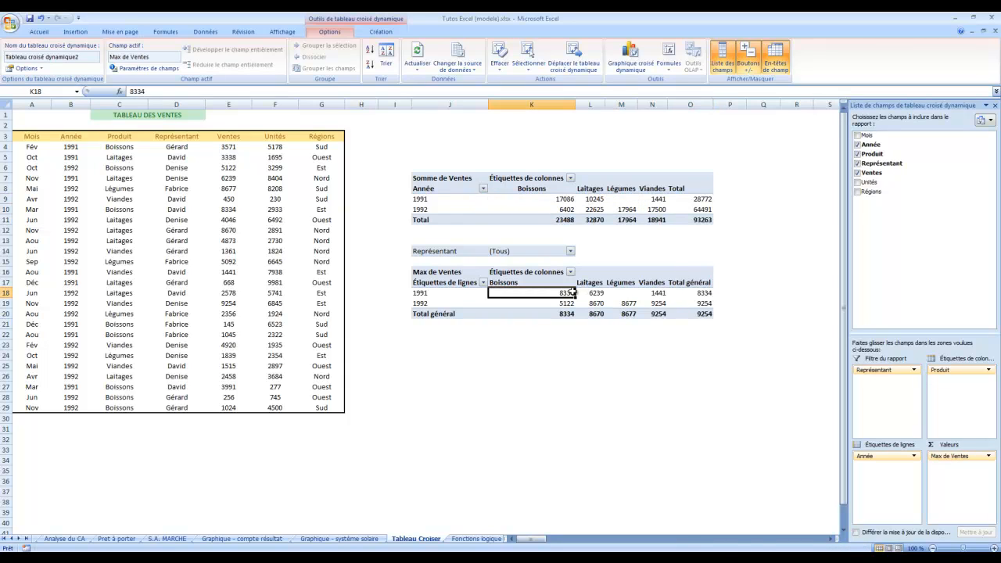
{"action": "left_click_drag", "start_coordinate": [574, 293], "coordinate": [654, 294]}
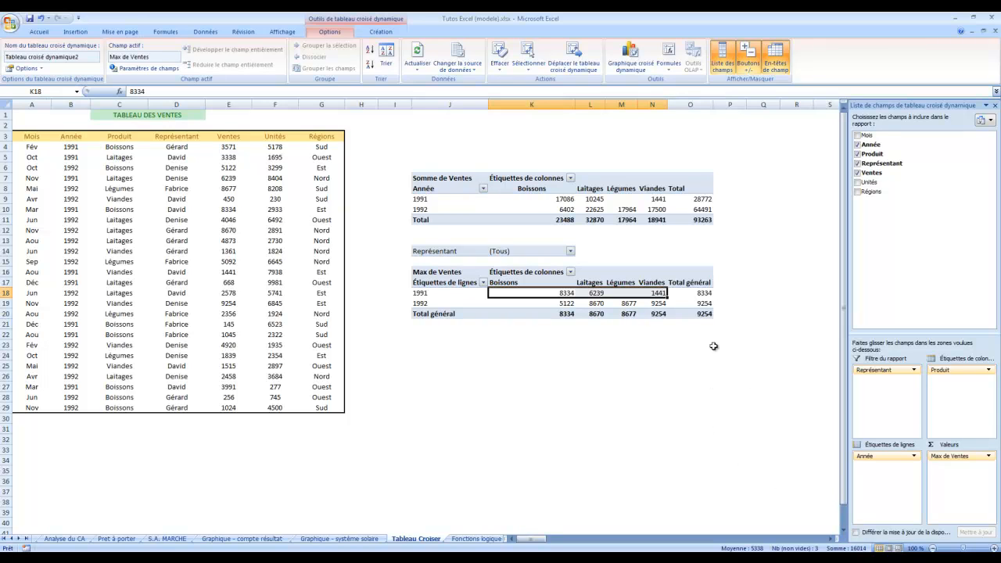
{"action": "left_click", "coordinate": [709, 293]}
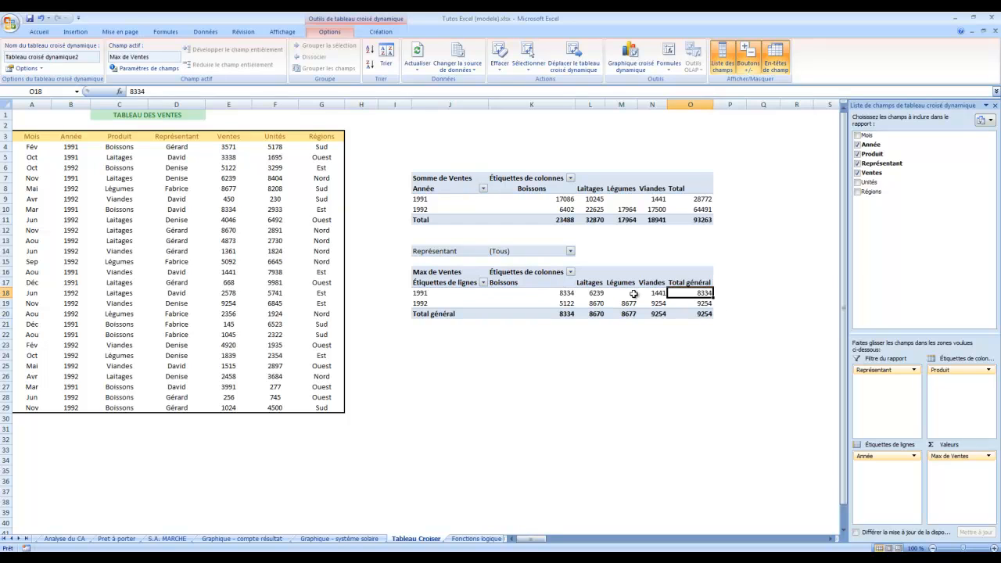
{"action": "mouse_move", "coordinate": [663, 293]}
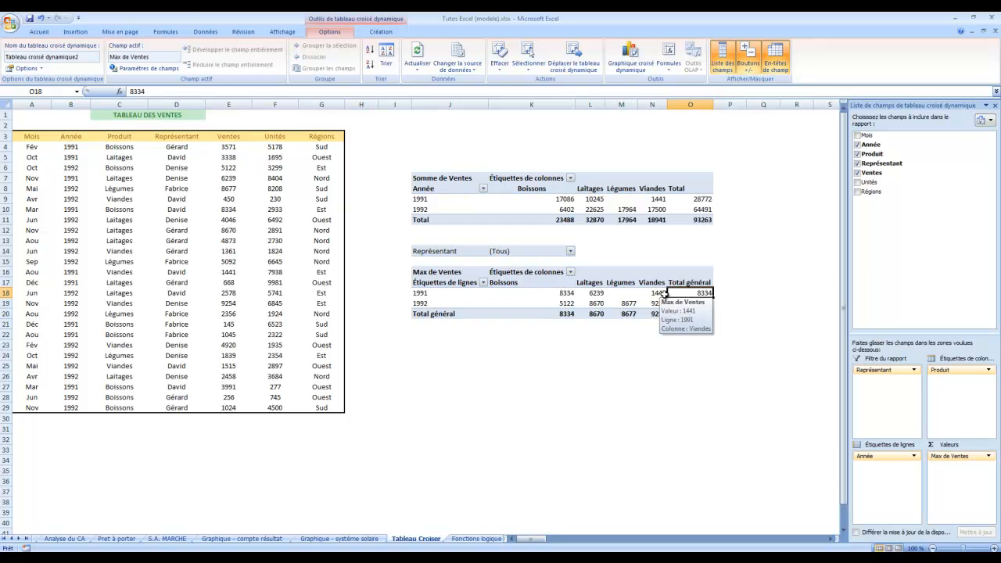
{"action": "left_click", "coordinate": [570, 293]}
{"action": "left_click", "coordinate": [709, 302]}
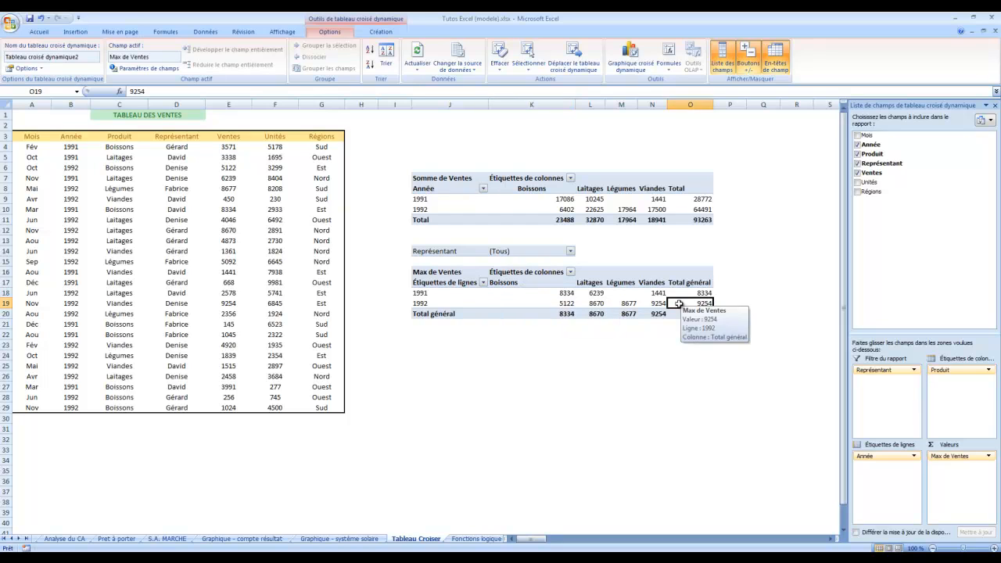
{"action": "left_click", "coordinate": [662, 305]}
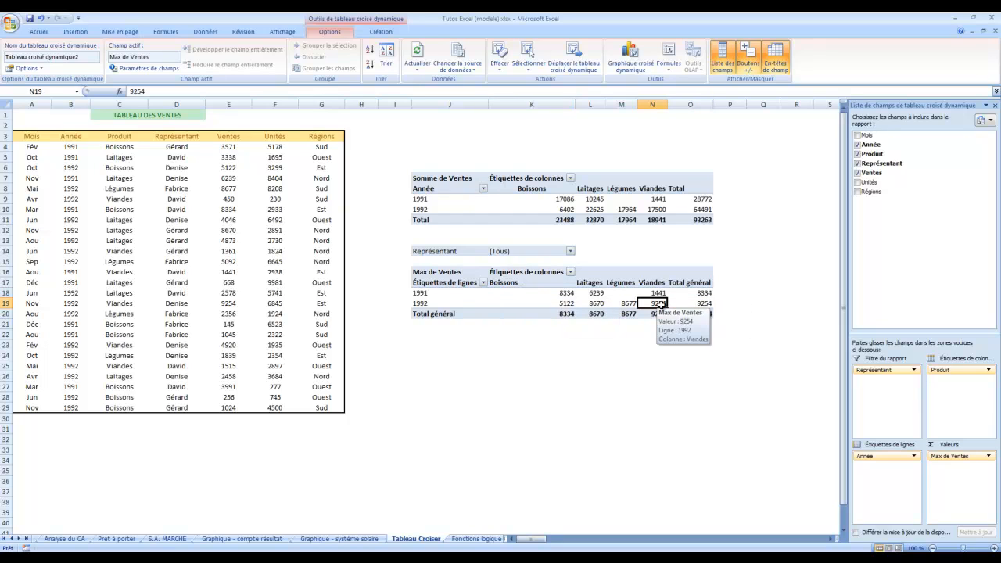
{"action": "left_click", "coordinate": [570, 314]}
{"action": "left_click", "coordinate": [628, 314]}
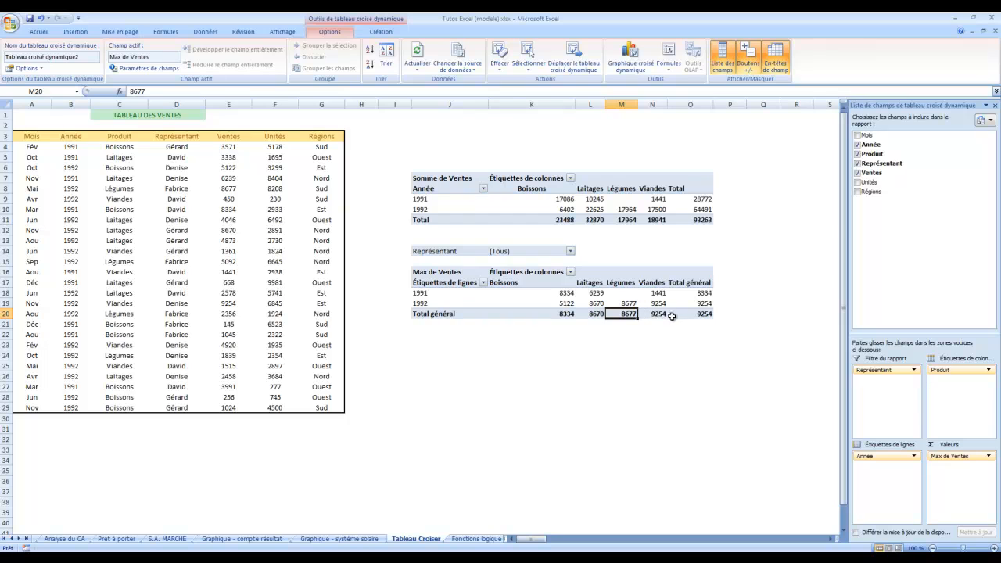
{"action": "left_click", "coordinate": [662, 314]}
Summarize the second pivot table's Ventes values by Nombre instead of Max
{"action": "right_click", "coordinate": [452, 318]}
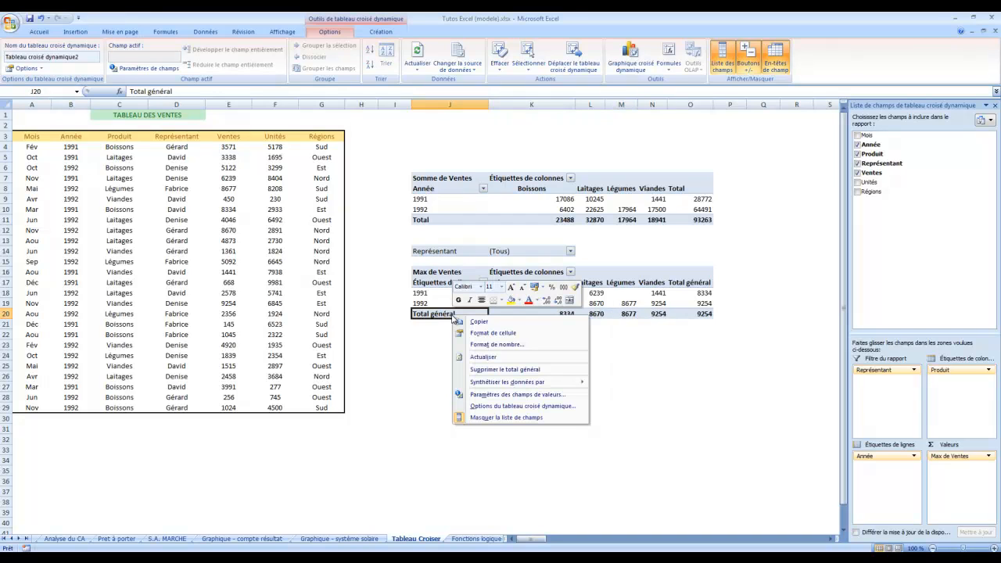
{"action": "left_click", "coordinate": [521, 395]}
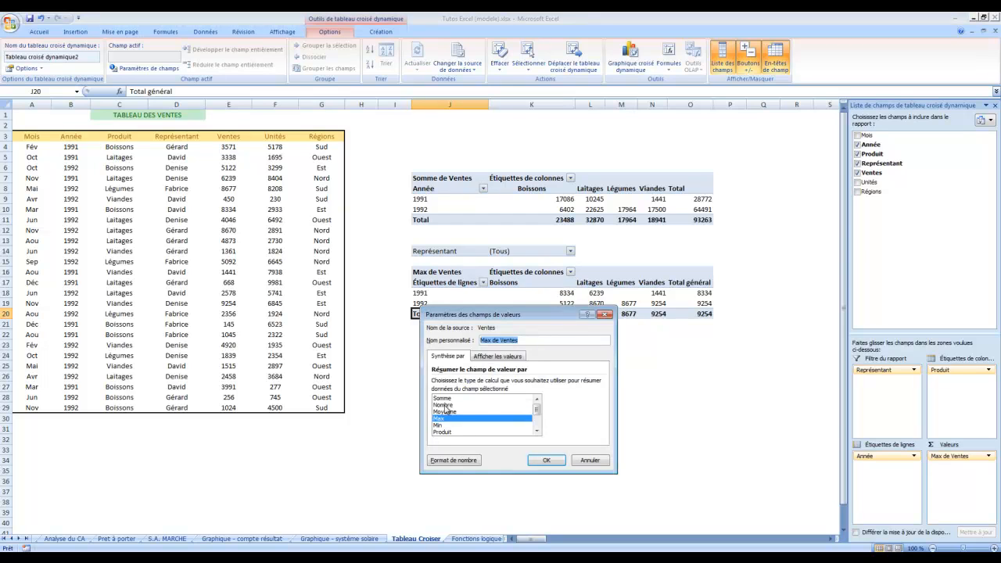
{"action": "left_click", "coordinate": [451, 405]}
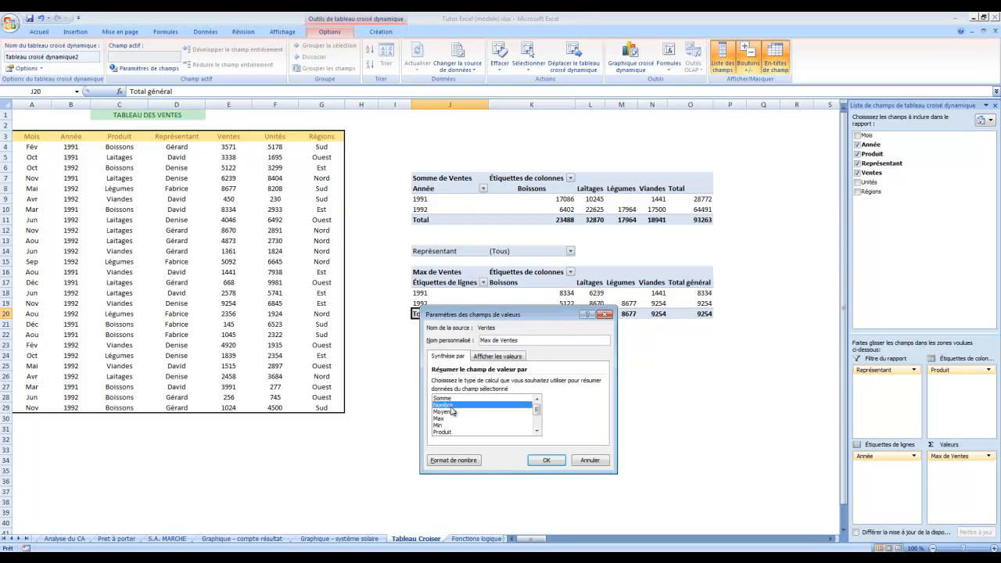
{"action": "left_click", "coordinate": [547, 460]}
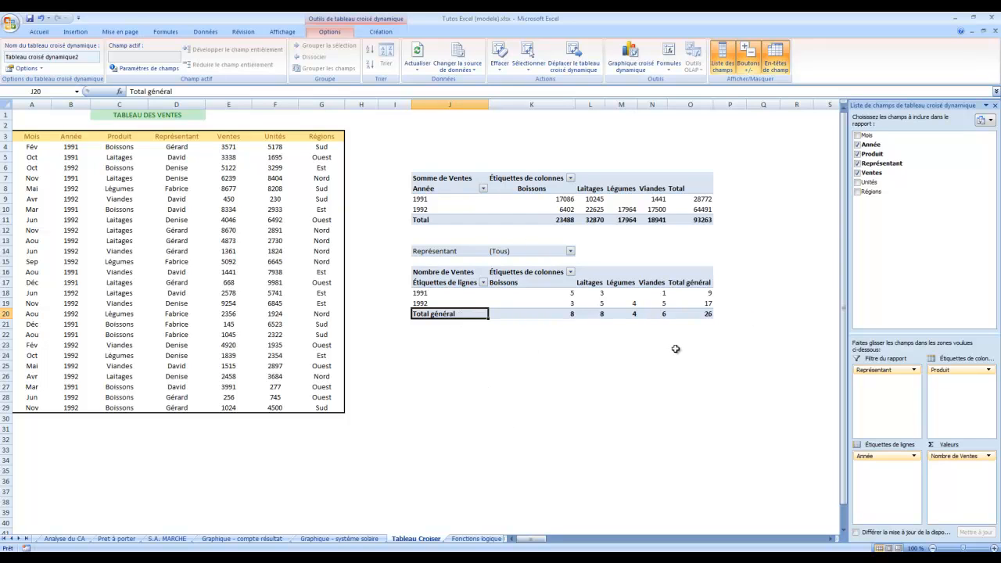
Set the summary function of the second pivot table's Ventes values to Moyenne
{"action": "right_click", "coordinate": [463, 314]}
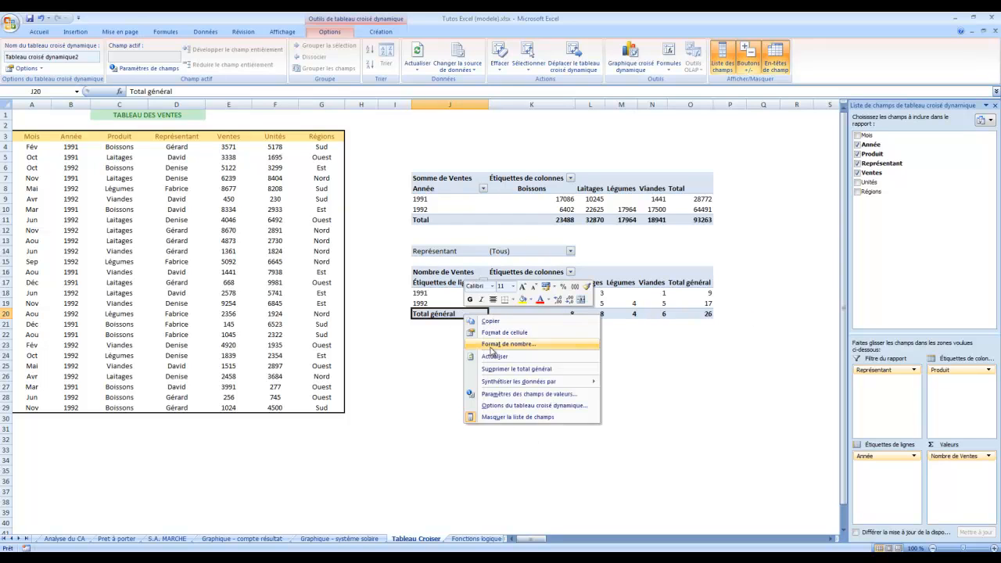
{"action": "left_click", "coordinate": [550, 396]}
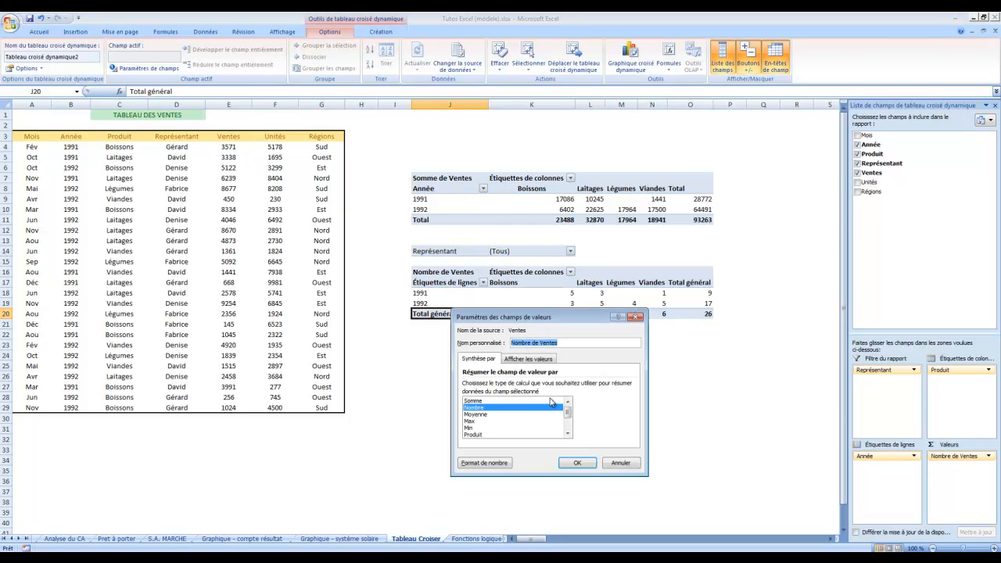
{"action": "left_click", "coordinate": [470, 421]}
{"action": "left_click", "coordinate": [473, 414]}
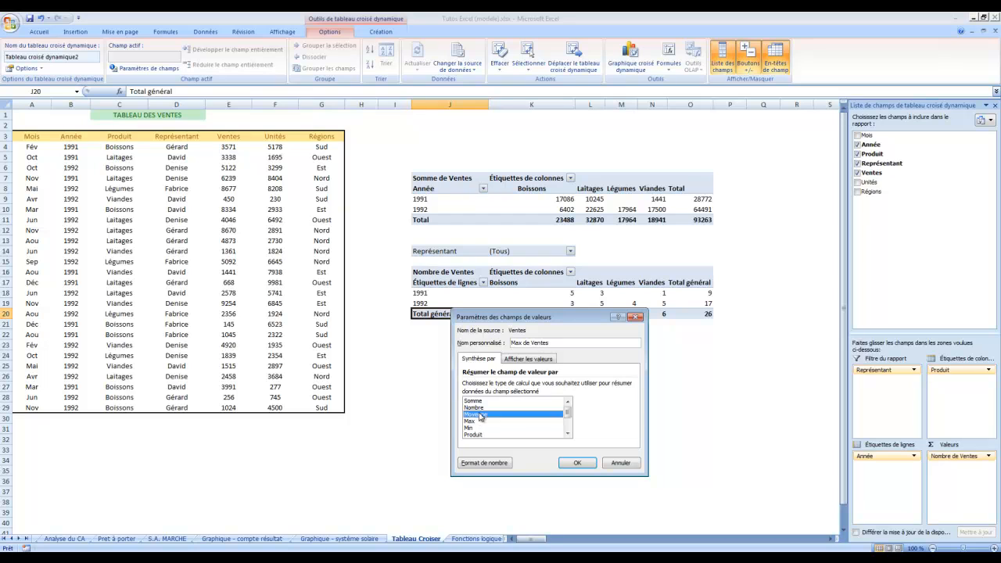
{"action": "left_click", "coordinate": [578, 463]}
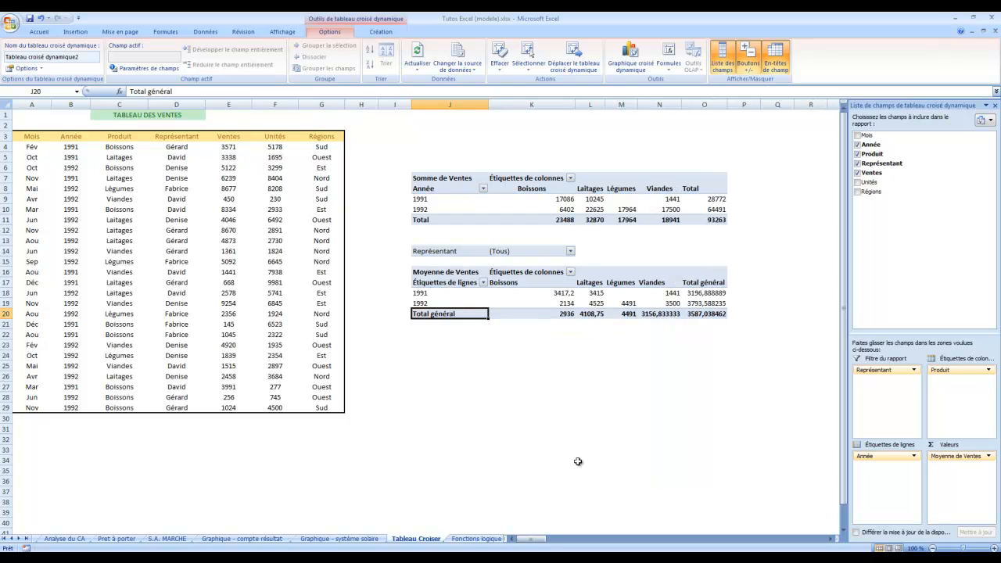
{"action": "right_click", "coordinate": [454, 303]}
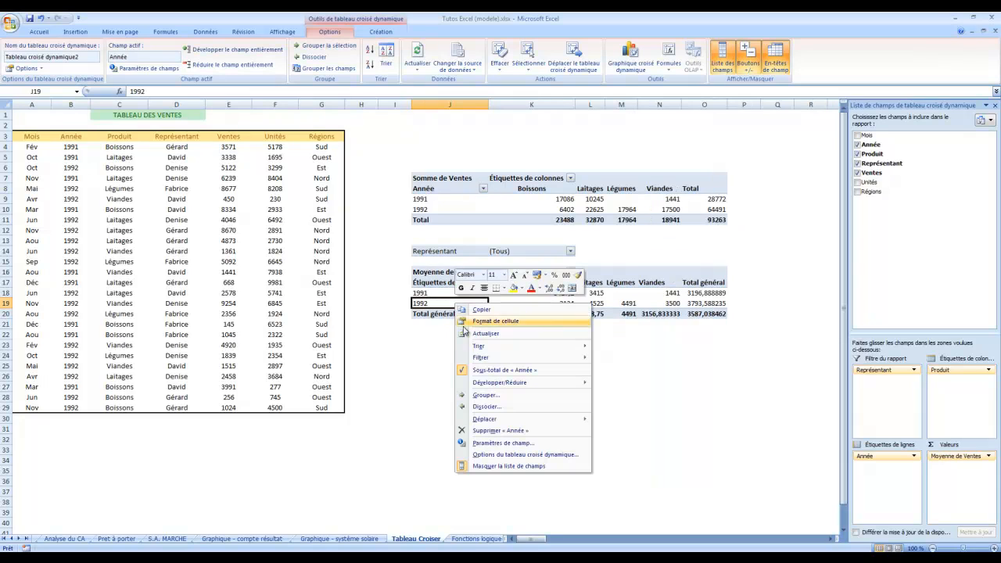
{"action": "left_click", "coordinate": [512, 444]}
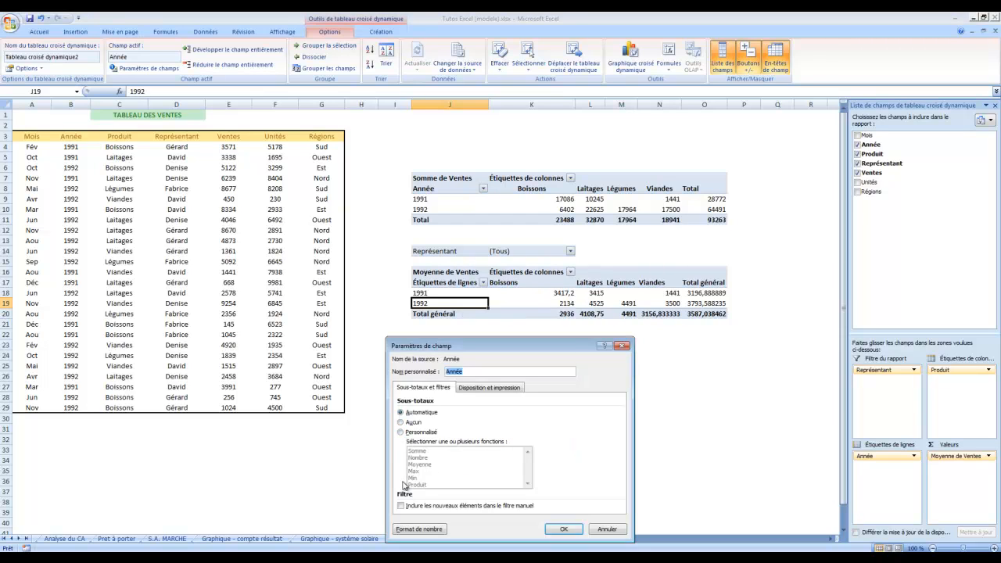
{"action": "left_click", "coordinate": [609, 529]}
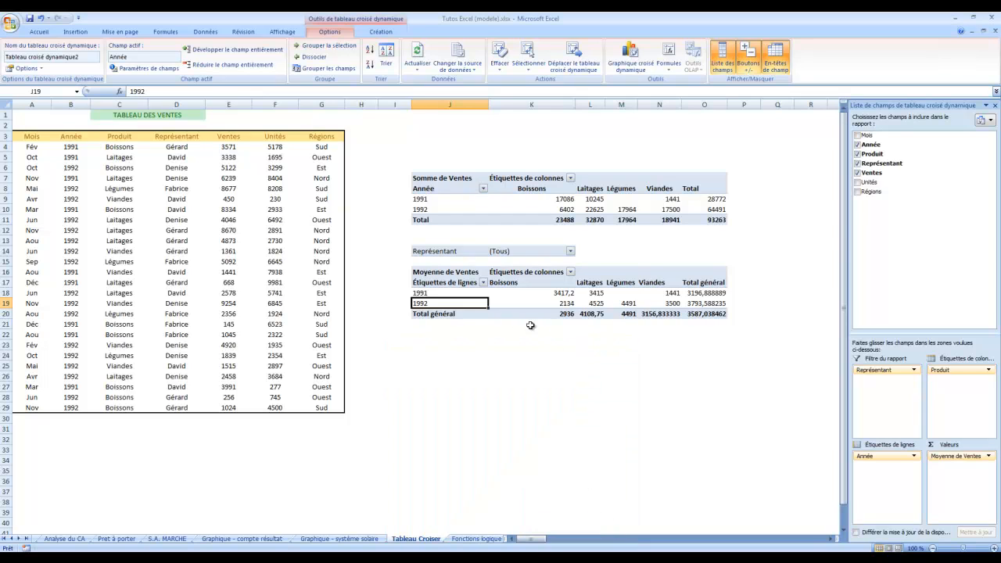
Set the summary function of the second pivot table's Ventes values to Min
{"action": "right_click", "coordinate": [454, 315]}
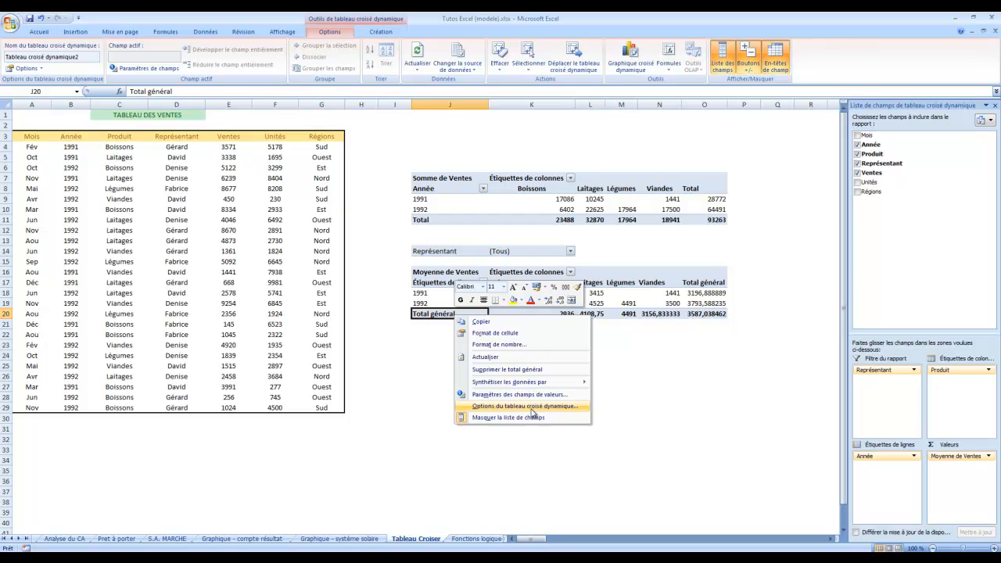
{"action": "left_click", "coordinate": [537, 395]}
{"action": "left_click", "coordinate": [461, 424]}
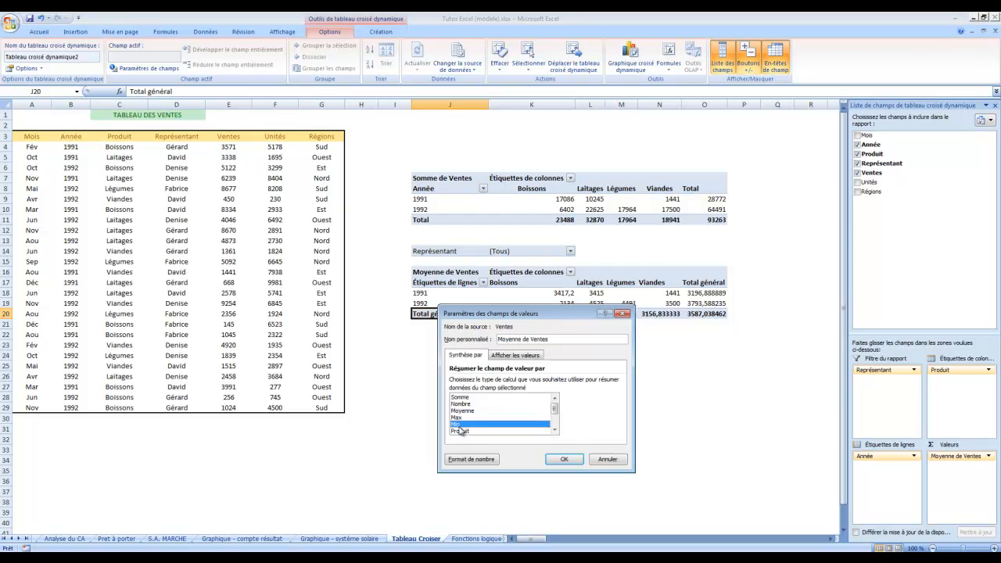
{"action": "left_click", "coordinate": [564, 460]}
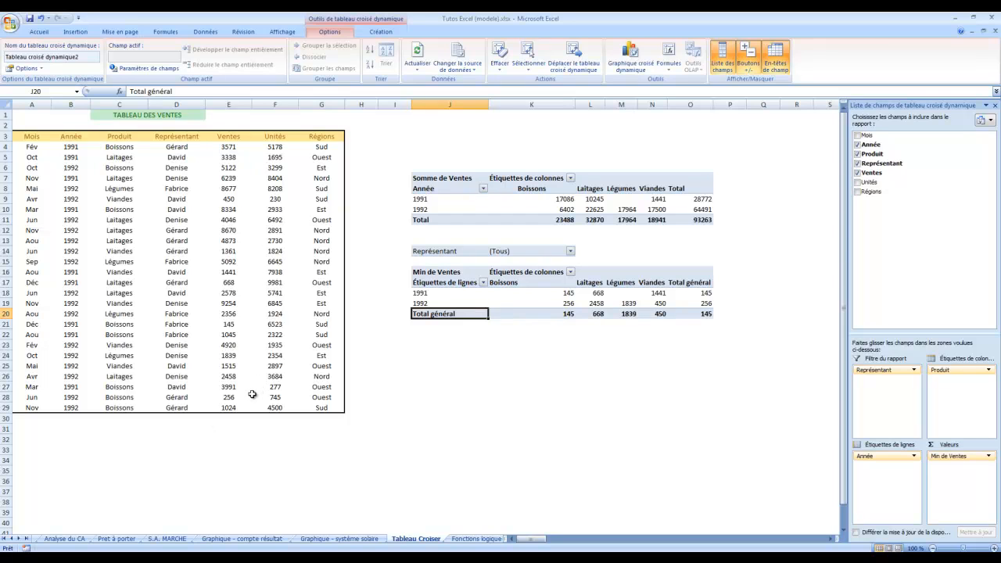
Insert a MIN formula in cell E34 covering the source Ventes values E4:E29
{"action": "left_click", "coordinate": [235, 325]}
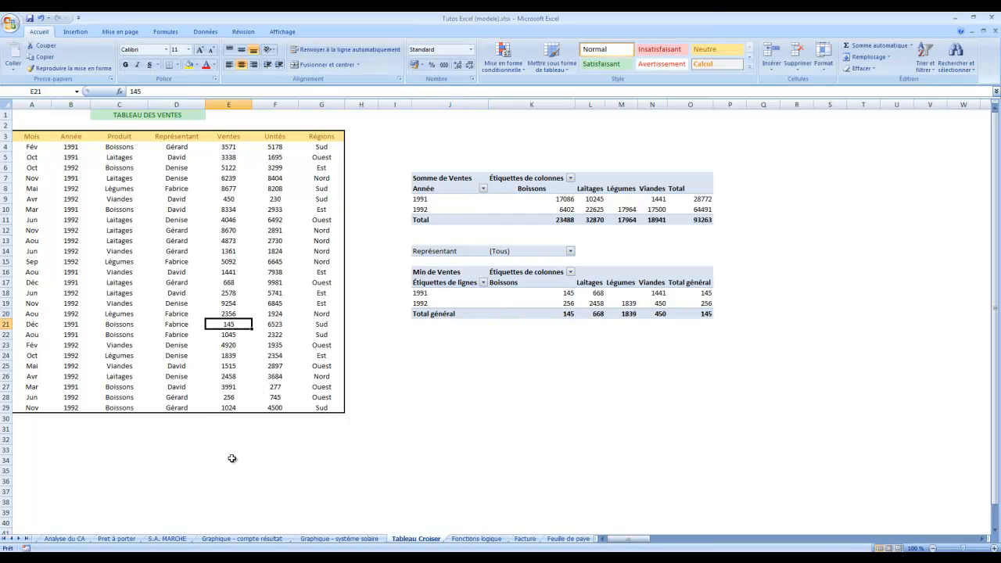
{"action": "left_click", "coordinate": [223, 460]}
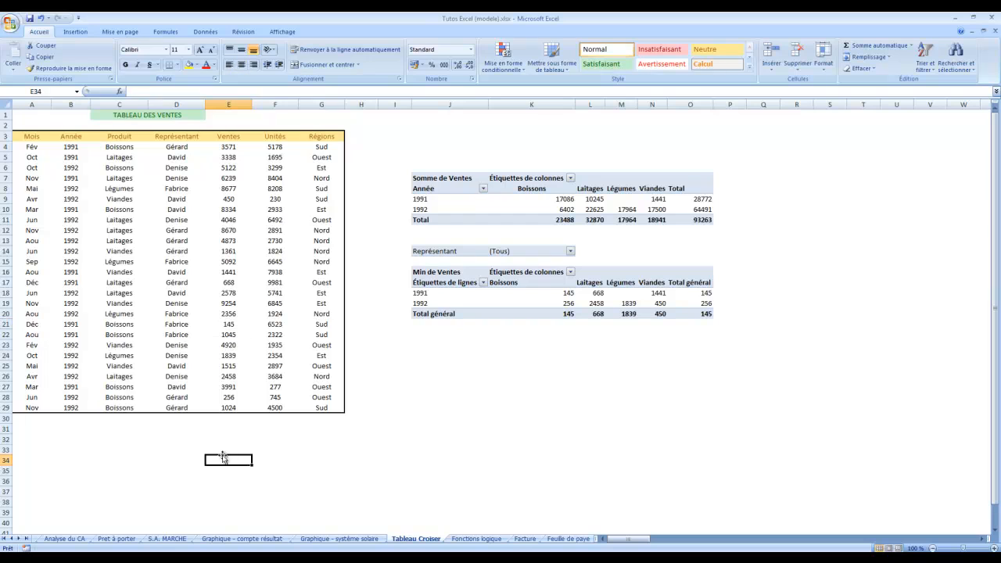
{"action": "left_click", "coordinate": [912, 45]}
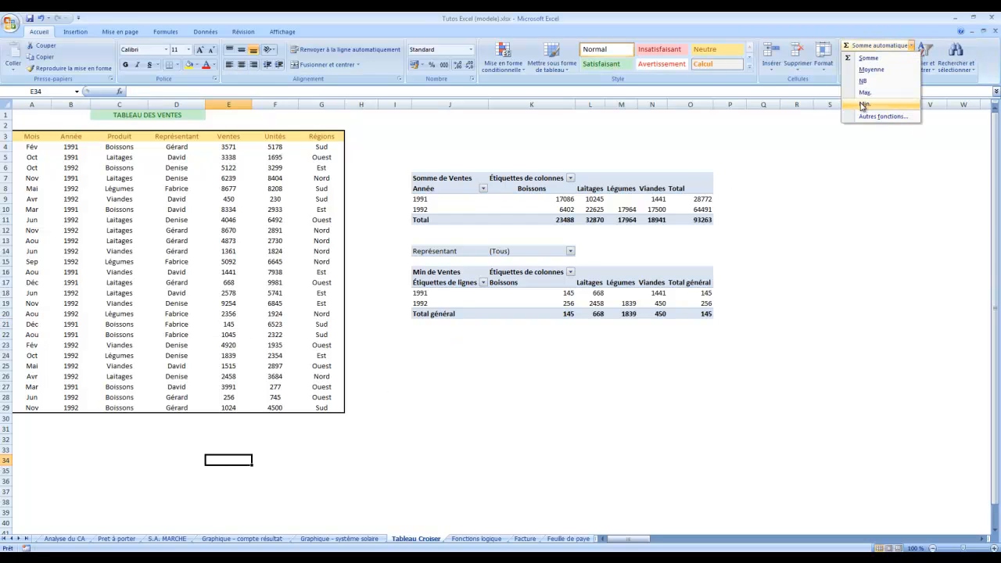
{"action": "left_click", "coordinate": [865, 103]}
{"action": "left_click_drag", "start_coordinate": [228, 146], "coordinate": [238, 408]}
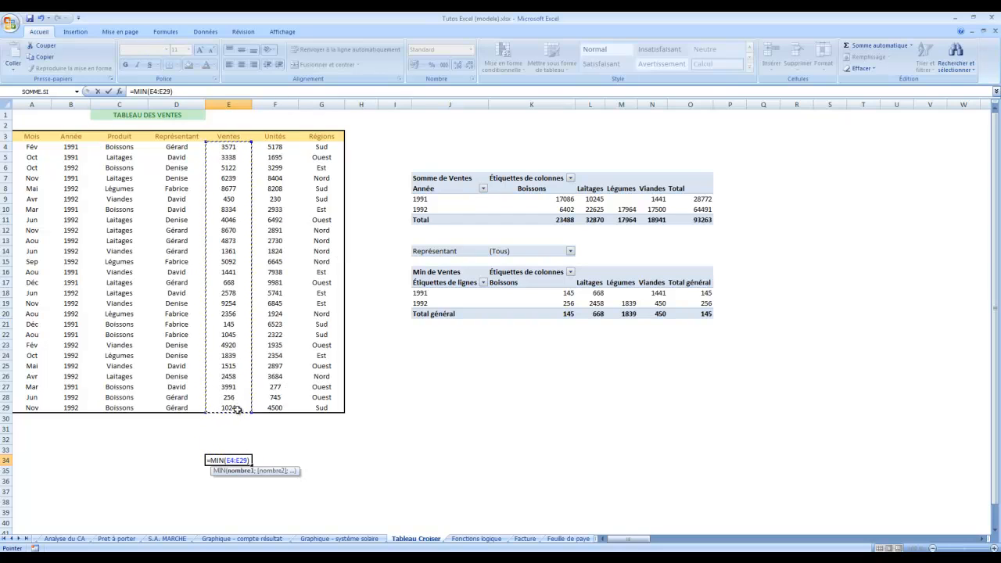
{"action": "key", "text": "Return"}
Move the entire second pivot table down so that its Représentant filter starts at cell J32
{"action": "left_click", "coordinate": [242, 460]}
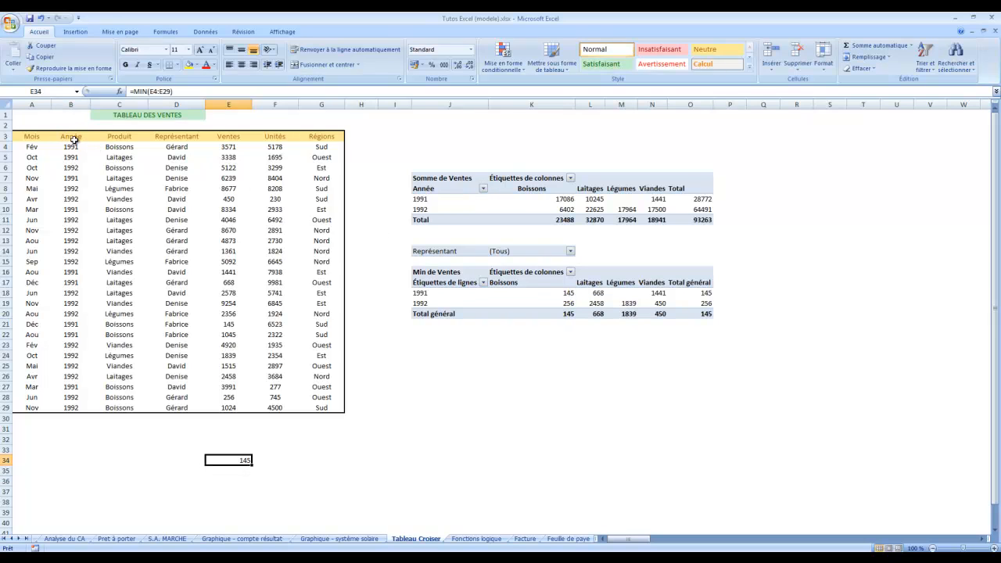
{"action": "left_click_drag", "start_coordinate": [469, 252], "coordinate": [681, 503]}
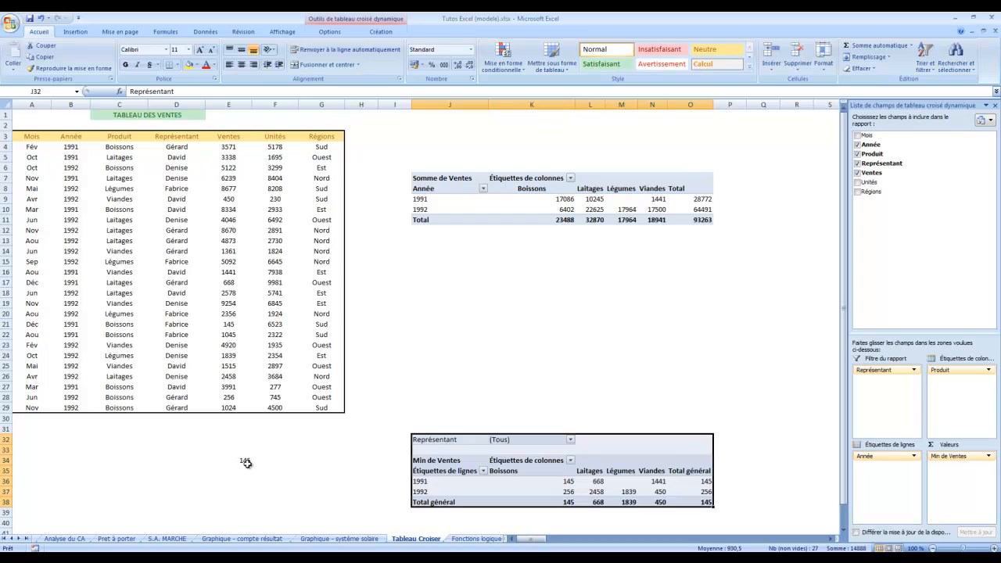
{"action": "left_click", "coordinate": [246, 461]}
Enable filters on the source sales table and exclude 1991 from Année so only 1992 rows are shown
{"action": "left_click", "coordinate": [231, 135]}
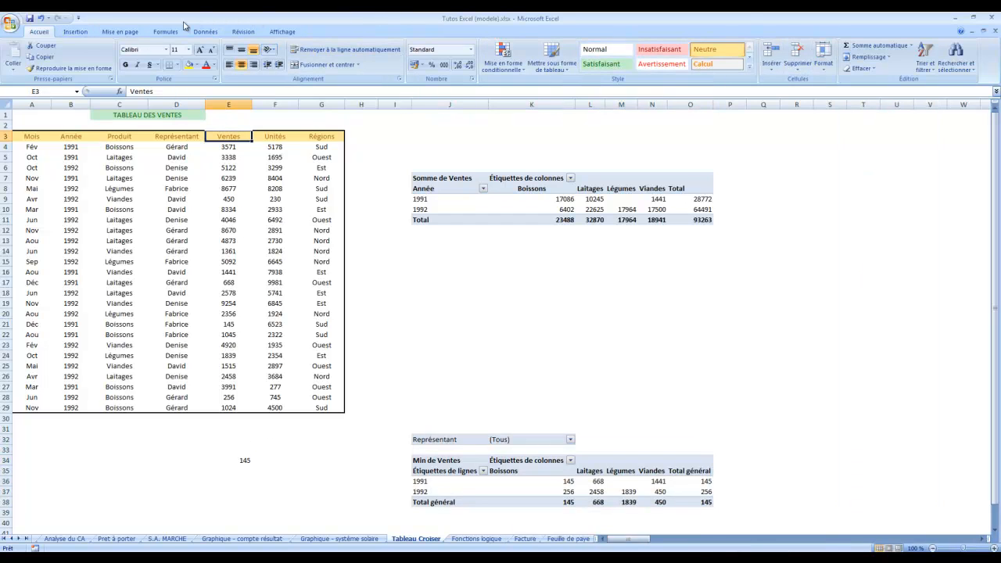
{"action": "left_click", "coordinate": [215, 35]}
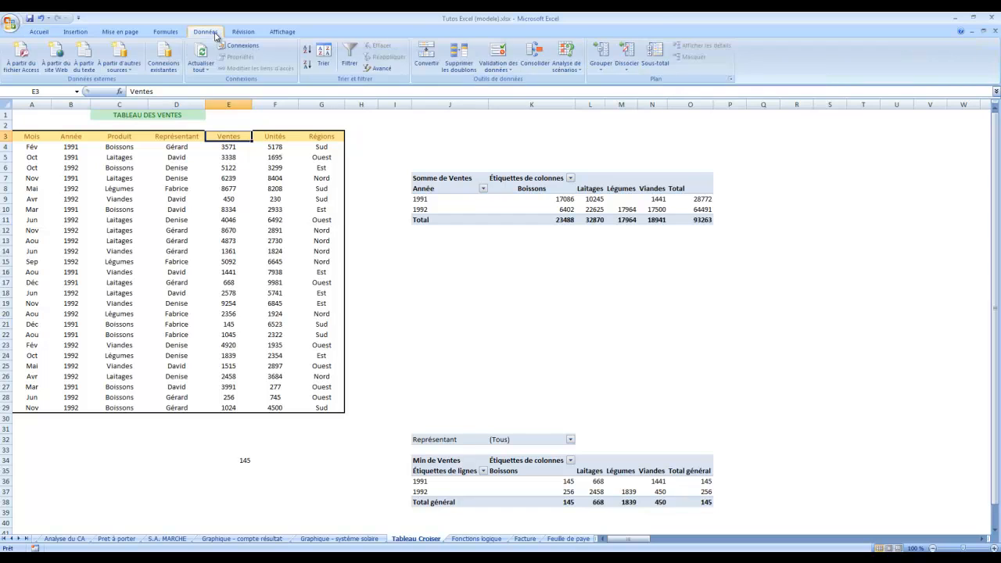
{"action": "left_click", "coordinate": [350, 56]}
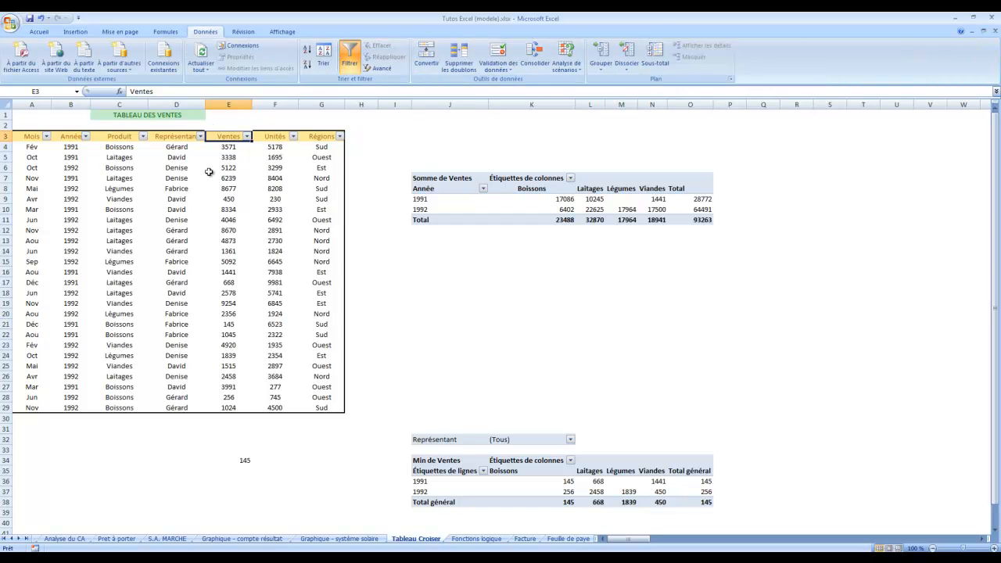
{"action": "left_click", "coordinate": [87, 137]}
{"action": "left_click", "coordinate": [31, 226]}
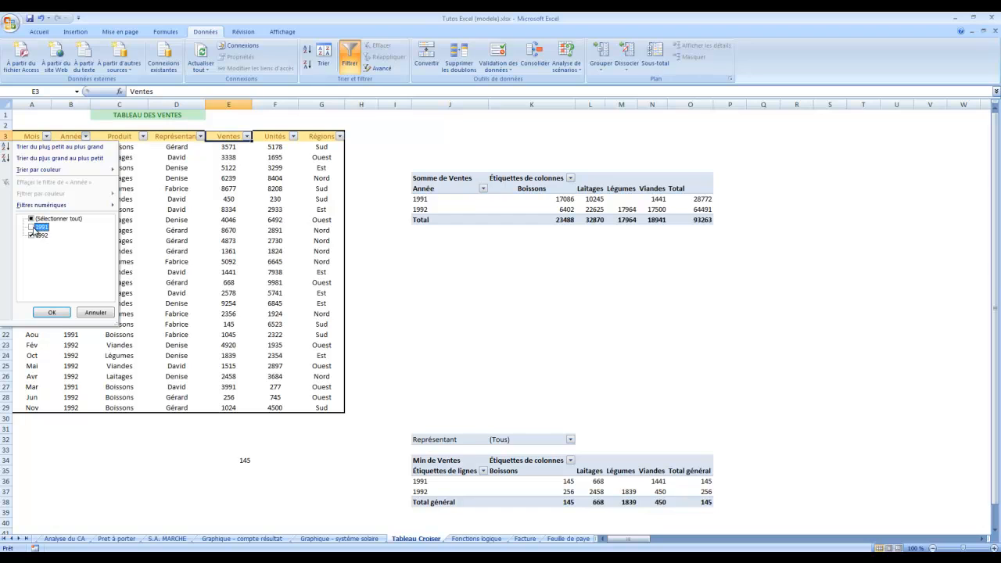
{"action": "left_click", "coordinate": [50, 312]}
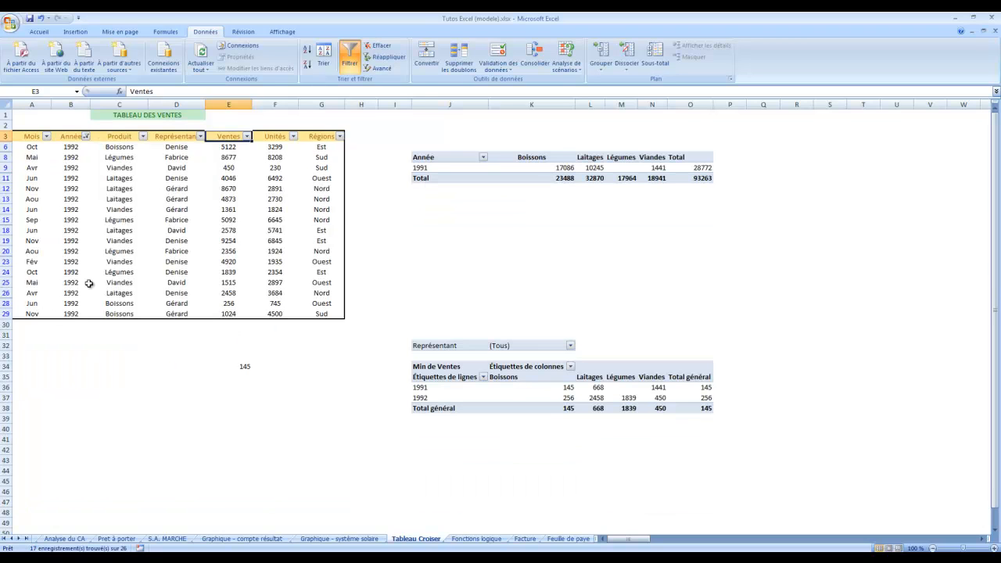
Change the MIN formula's range in E34 to E6:E29, the Ventes span of the filtered 1992 rows
{"action": "left_click", "coordinate": [254, 369]}
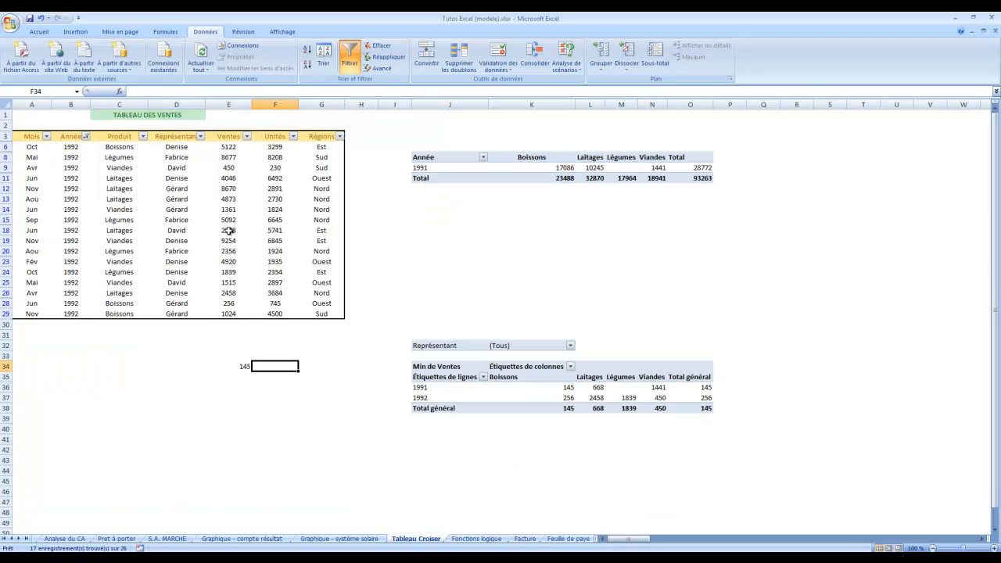
{"action": "left_click", "coordinate": [240, 367]}
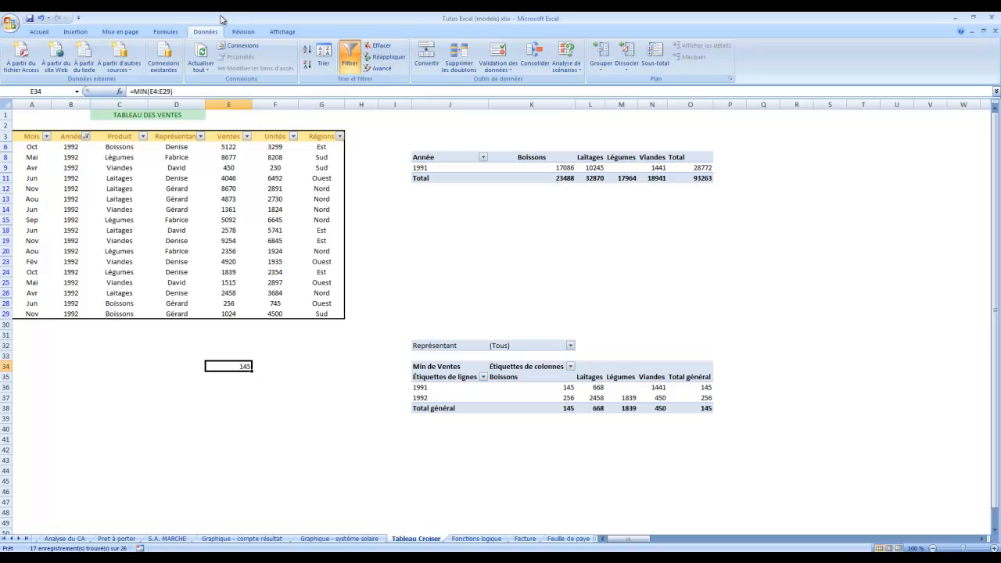
{"action": "left_click", "coordinate": [183, 93]}
{"action": "left_click_drag", "start_coordinate": [233, 145], "coordinate": [230, 306]}
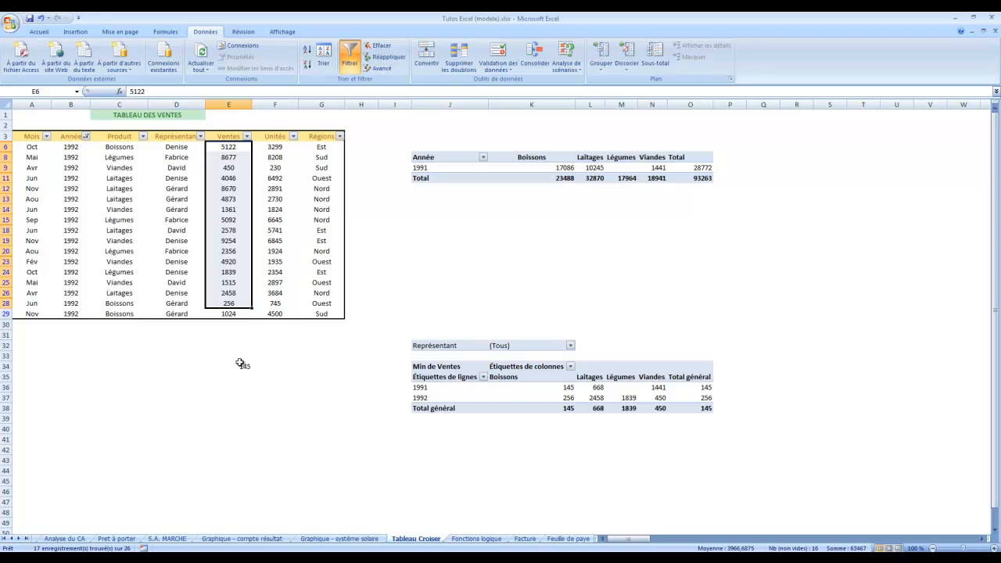
{"action": "double_click", "coordinate": [239, 365]}
{"action": "double_click", "coordinate": [164, 92]}
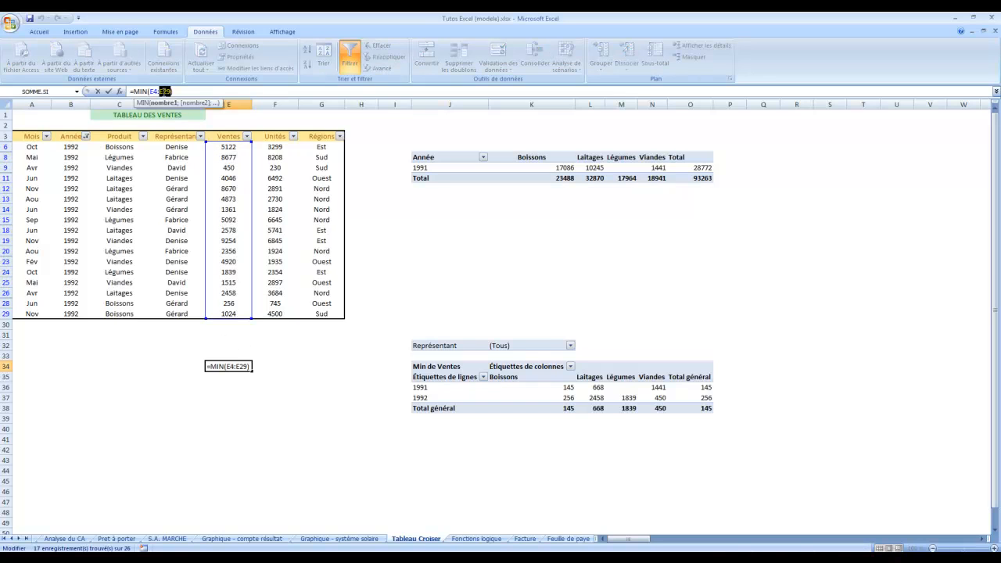
{"action": "key", "text": "BackSpace"}
{"action": "key", "text": "BackSpace"}
{"action": "key", "text": "BackSpace"}
{"action": "key", "text": "BackSpace"}
{"action": "type", "text": "E"}
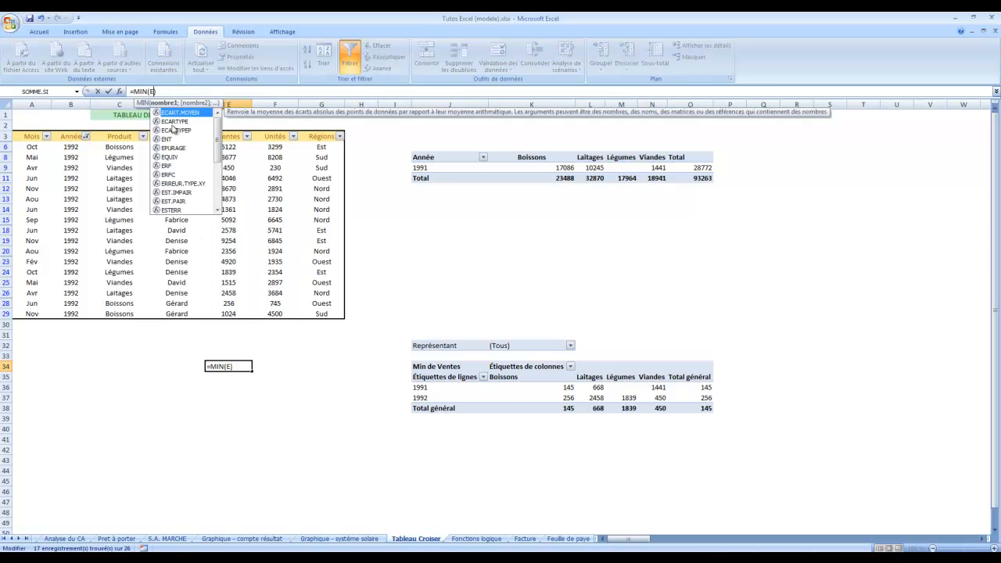
{"action": "key", "text": "BackSpace"}
{"action": "left_click_drag", "start_coordinate": [232, 148], "coordinate": [240, 317]}
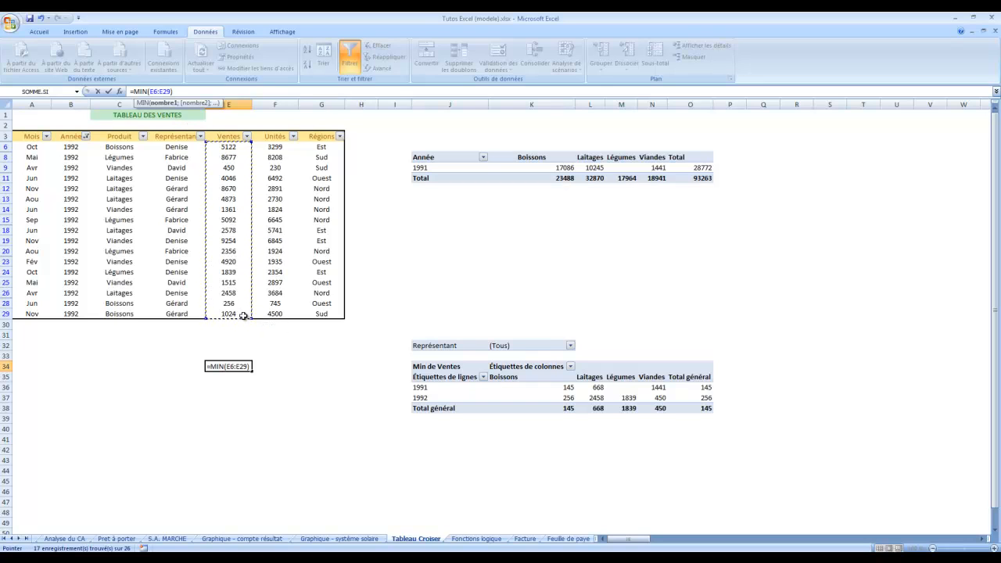
{"action": "key", "text": "Return"}
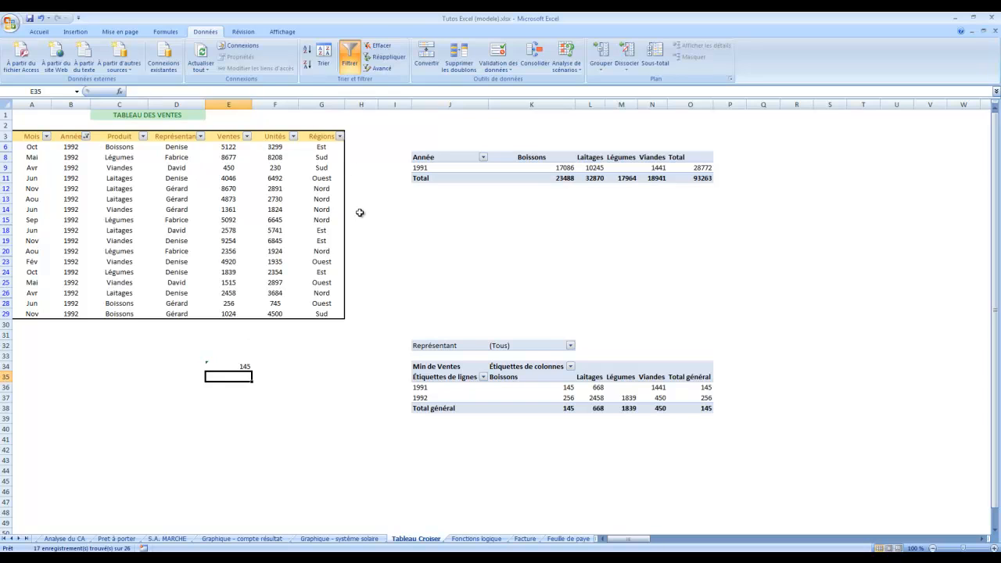
Compare the lowest 1992 Ventes value with the MIN formula in E34, and remove the filter from the source table
{"action": "left_click", "coordinate": [235, 304]}
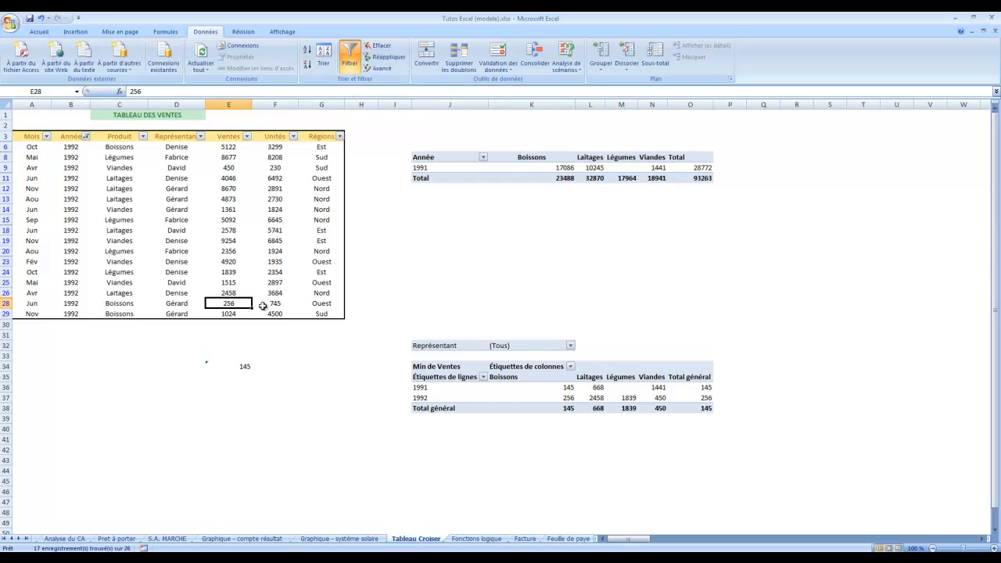
{"action": "left_click", "coordinate": [242, 368]}
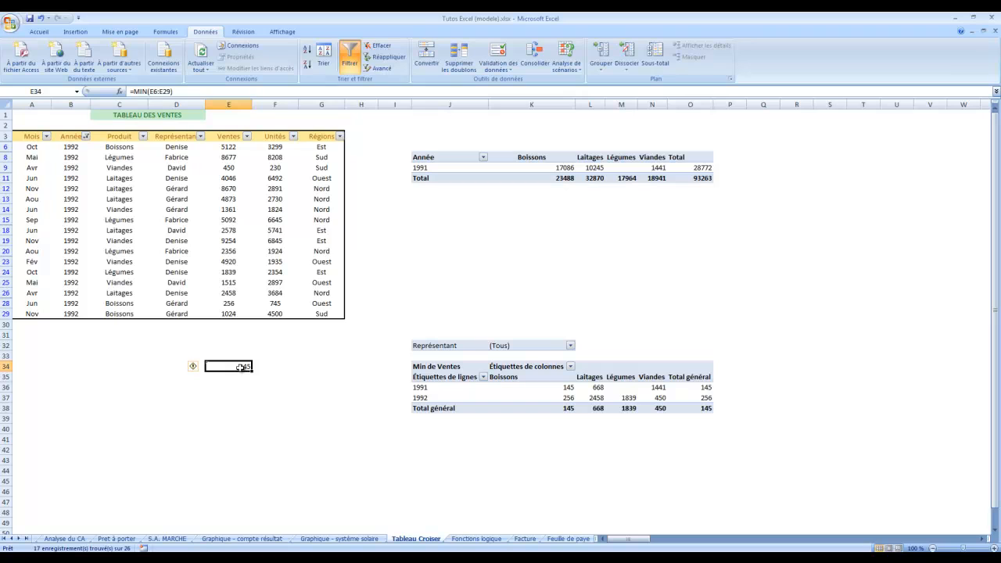
{"action": "left_click", "coordinate": [350, 53]}
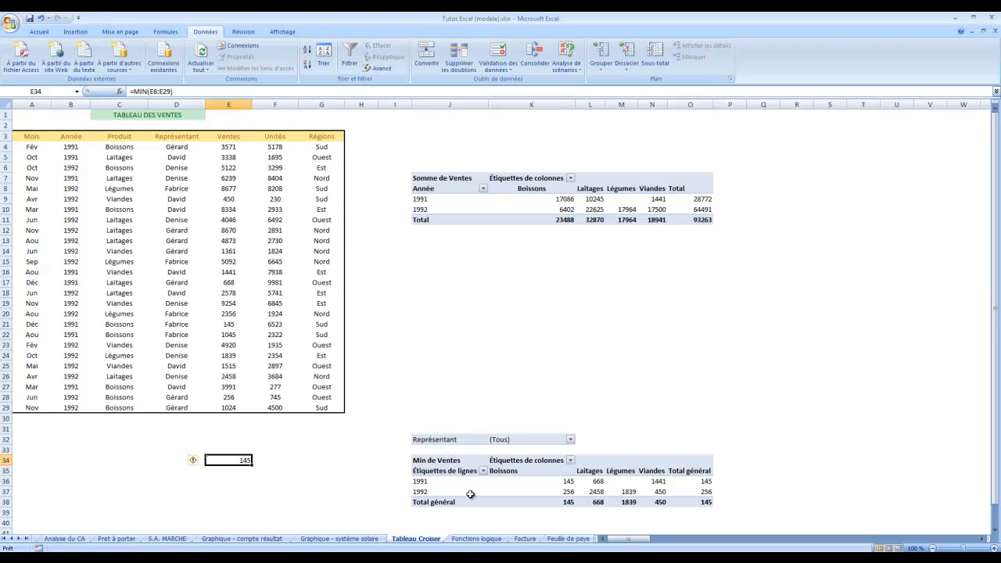
Move the entire second pivot table back up so that its Représentant filter starts at cell J18
{"action": "left_click_drag", "start_coordinate": [447, 440], "coordinate": [696, 504]}
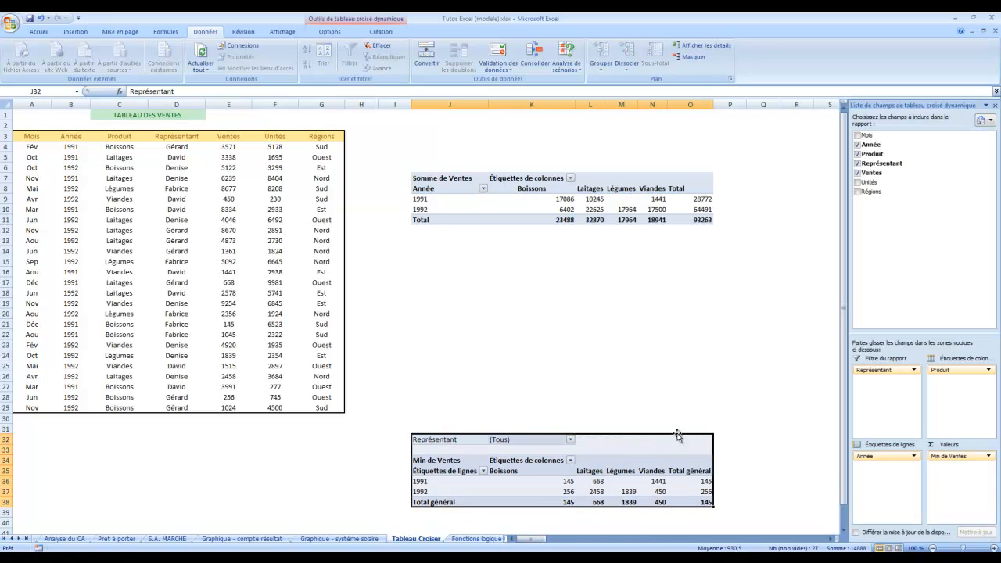
{"action": "left_click_drag", "start_coordinate": [678, 435], "coordinate": [671, 288]}
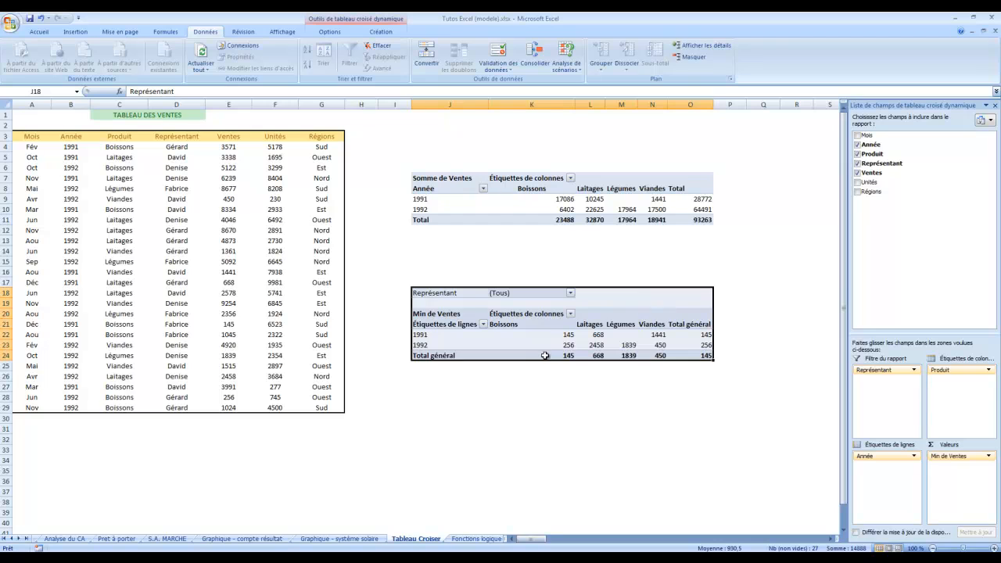
Examine the second pivot table's minimum sales for individual products and the overall minimums for 1991 and 1992
{"action": "left_click", "coordinate": [501, 345]}
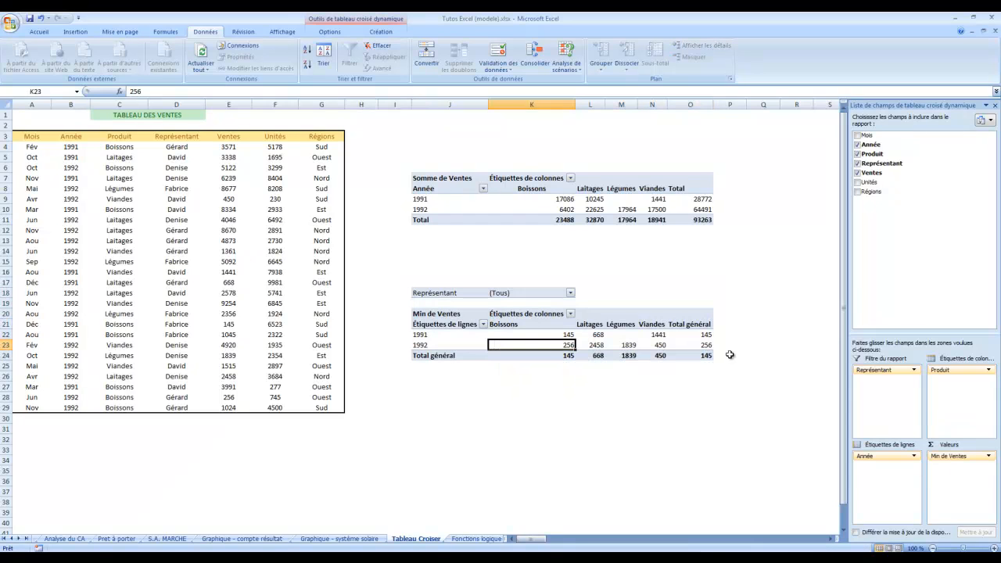
{"action": "left_click", "coordinate": [522, 324]}
{"action": "left_click", "coordinate": [626, 345]}
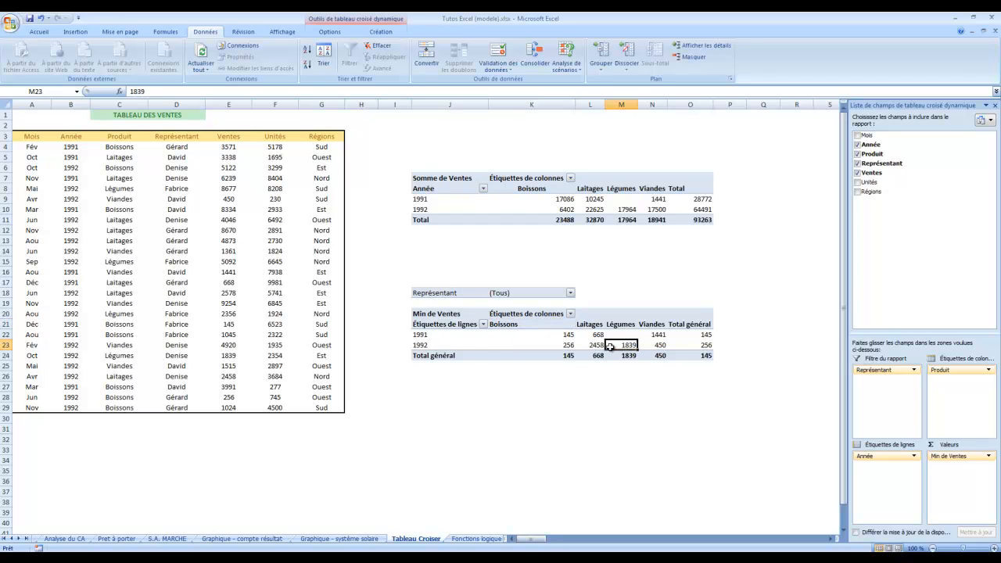
{"action": "left_click", "coordinate": [698, 345]}
{"action": "left_click", "coordinate": [703, 335]}
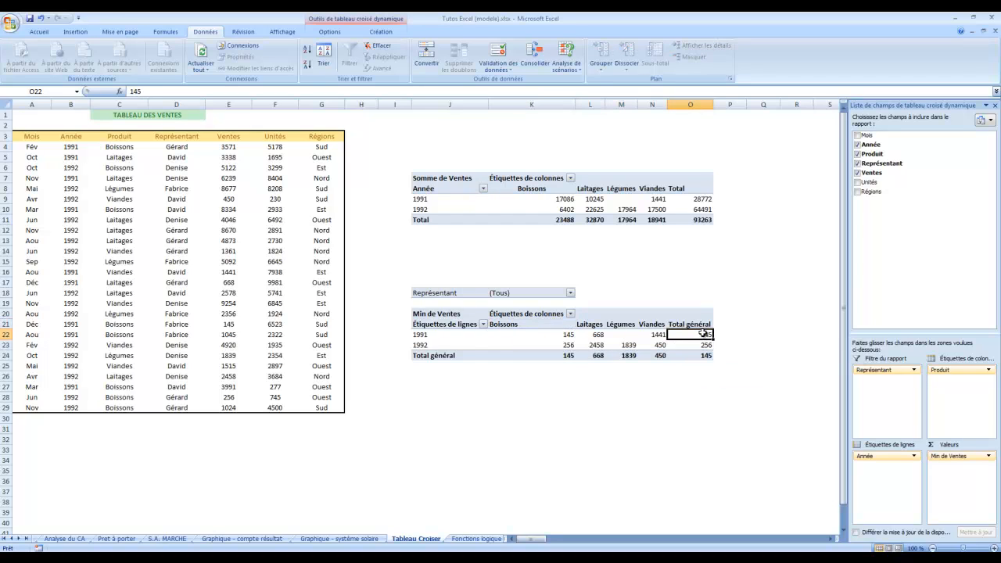
{"action": "left_click", "coordinate": [532, 335]}
Centre the 1992 Boissons value in cell K23 of the second pivot table and fill the cell with yellow
{"action": "left_click", "coordinate": [532, 345]}
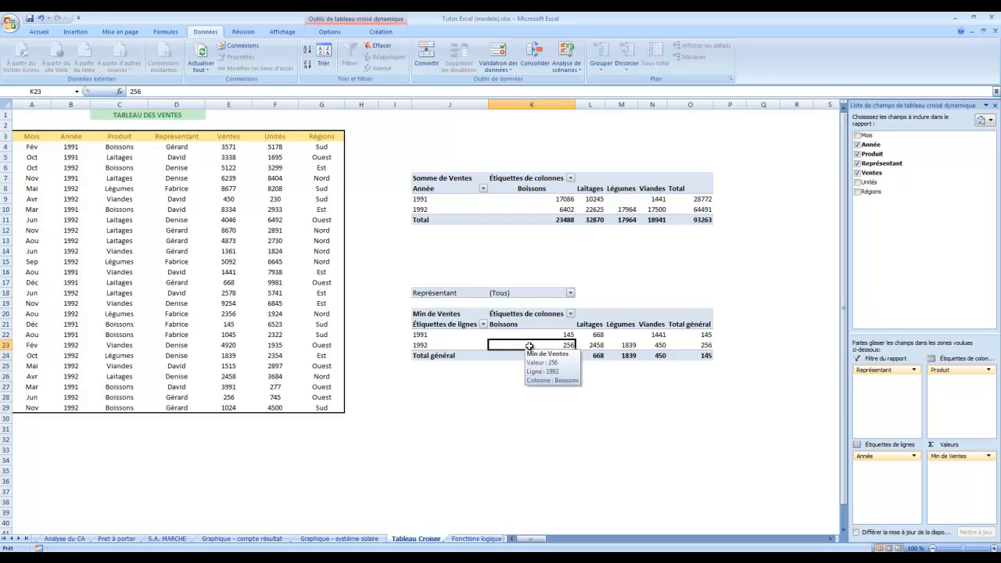
{"action": "left_click", "coordinate": [39, 32]}
{"action": "left_click", "coordinate": [240, 64]}
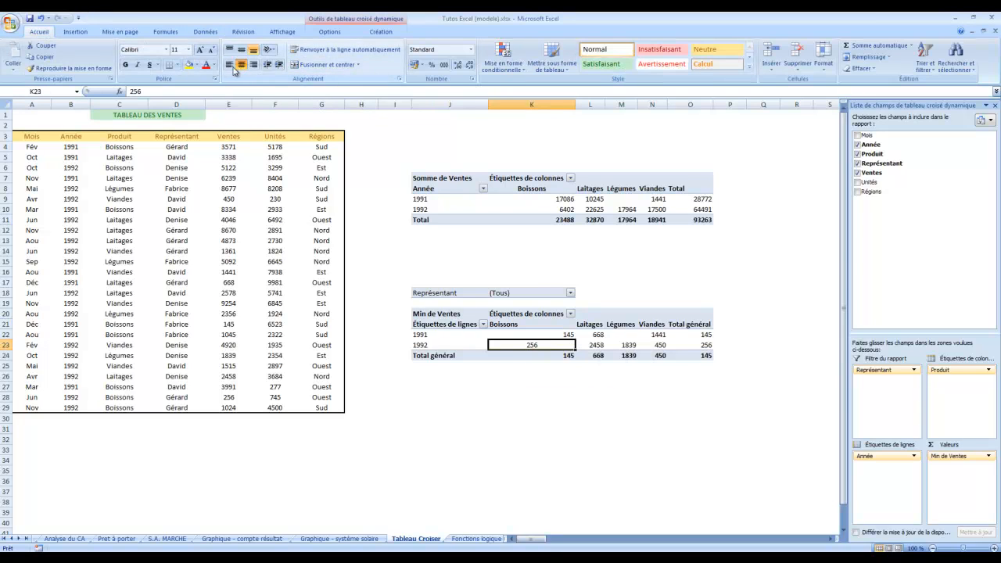
{"action": "left_click", "coordinate": [188, 65]}
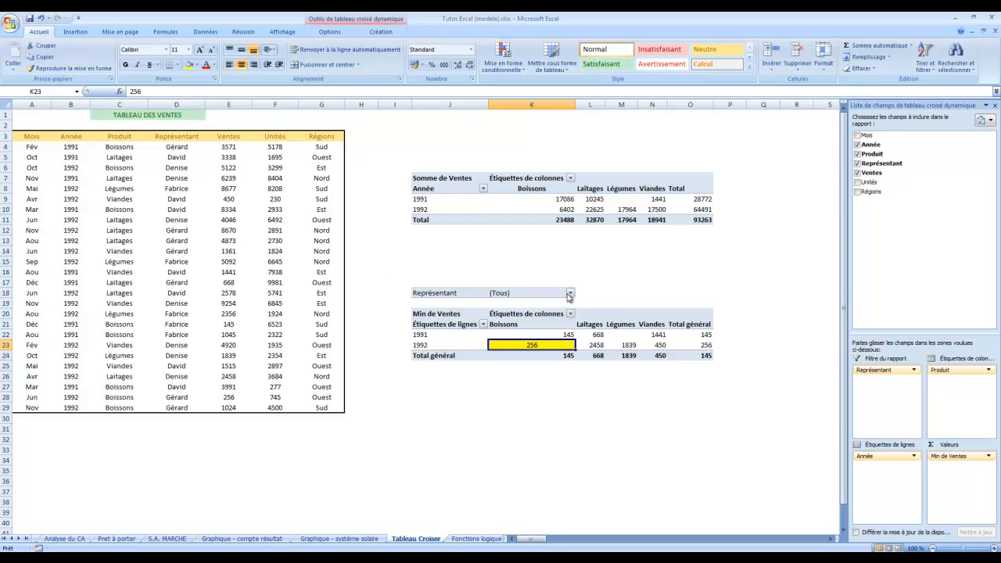
Filter the second pivot table's Représentant field to show only the second representative in the list
{"action": "left_click", "coordinate": [571, 294]}
{"action": "left_click", "coordinate": [494, 321]}
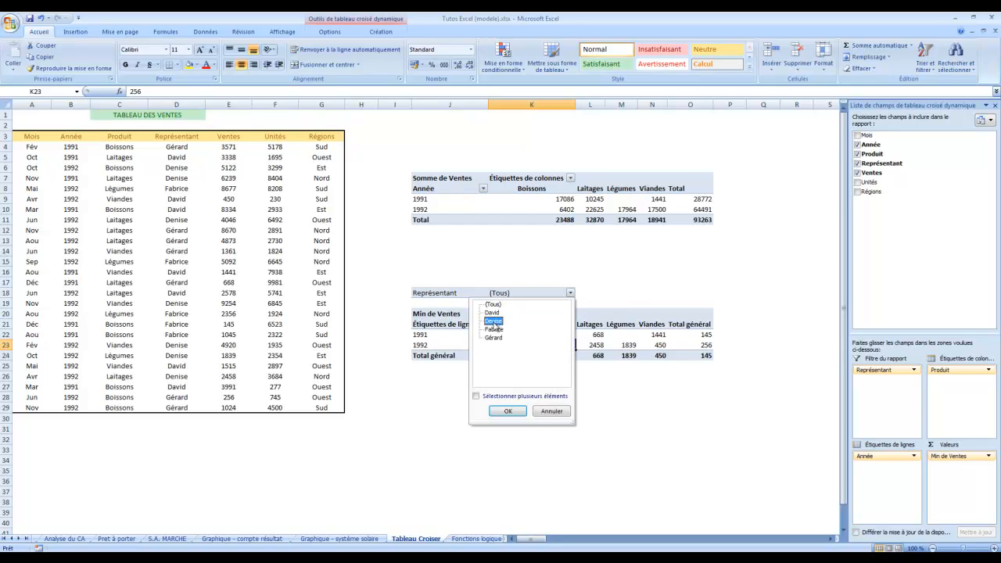
{"action": "left_click", "coordinate": [507, 411]}
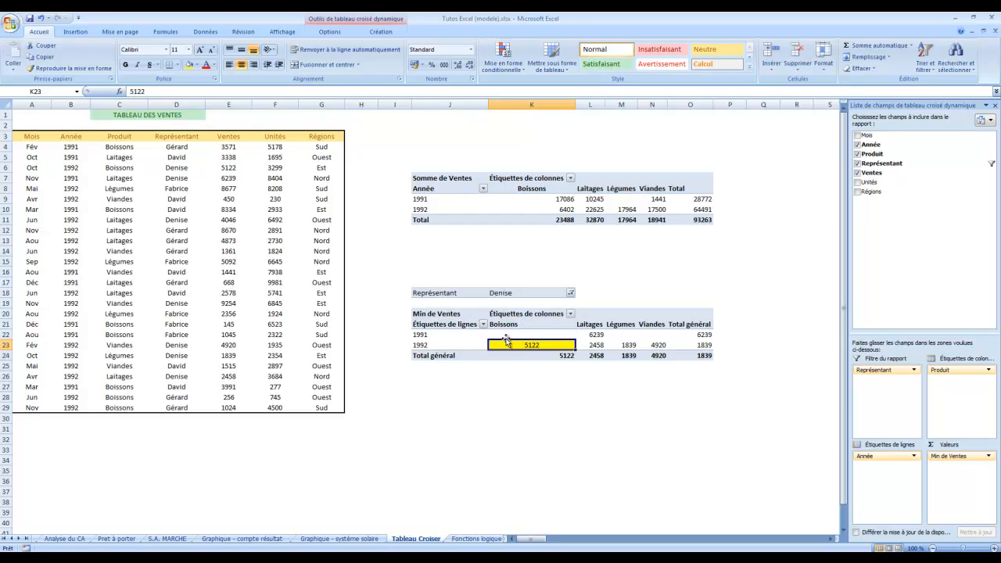
Remove the fill colour from the 1992 Boissons value in cell K23 of the second pivot table
{"action": "left_click", "coordinate": [197, 66]}
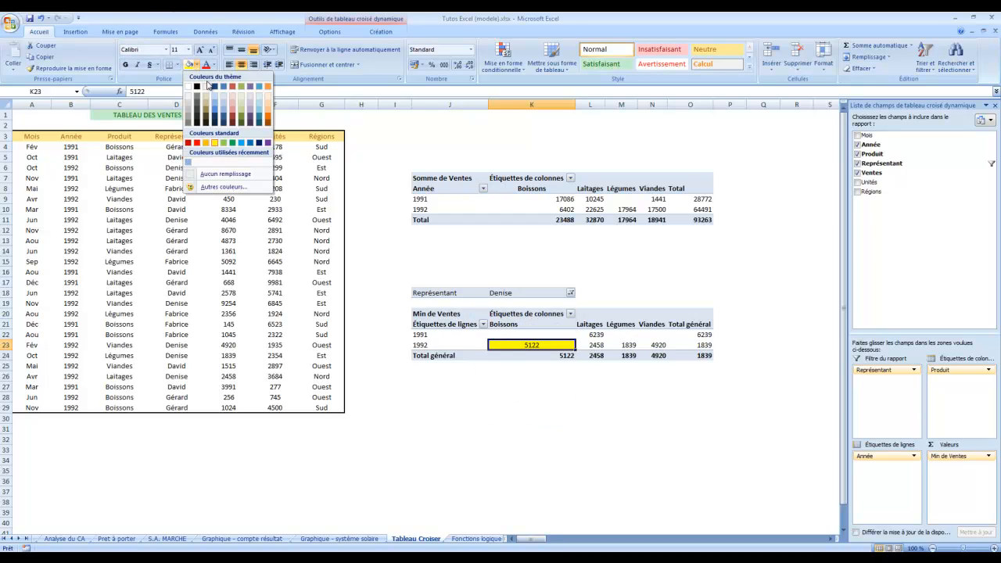
{"action": "left_click", "coordinate": [223, 173]}
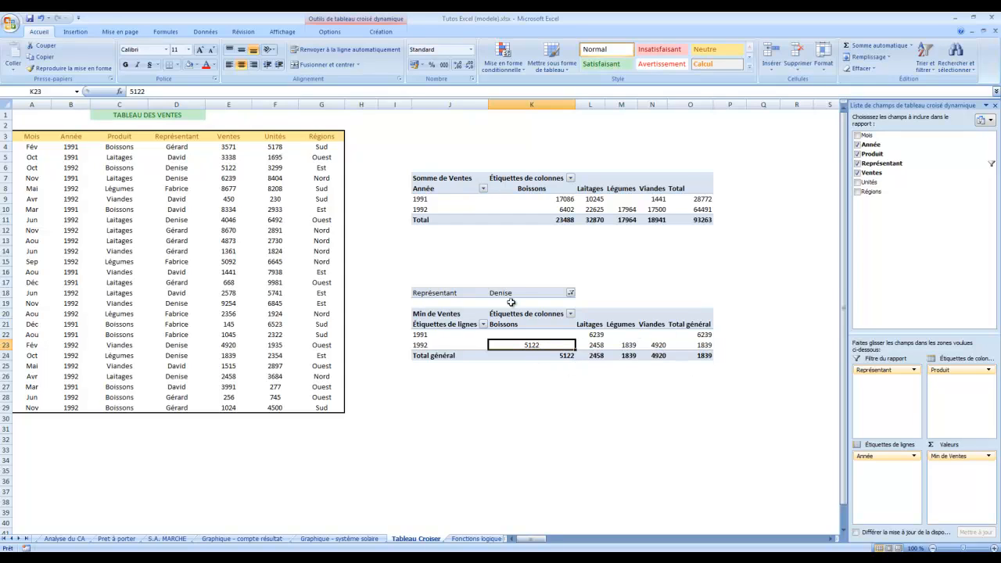
{"action": "left_click", "coordinate": [546, 334]}
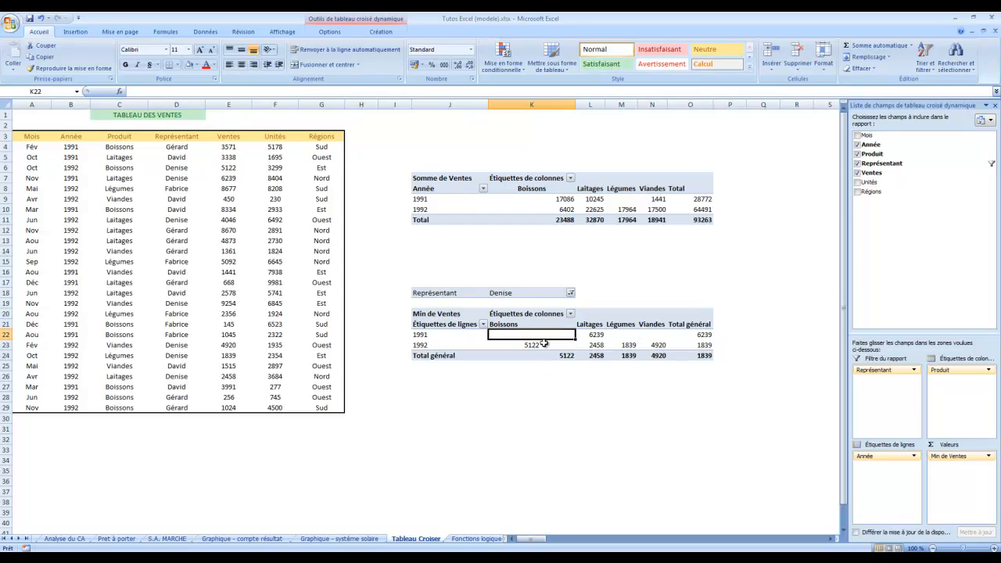
{"action": "left_click", "coordinate": [544, 345]}
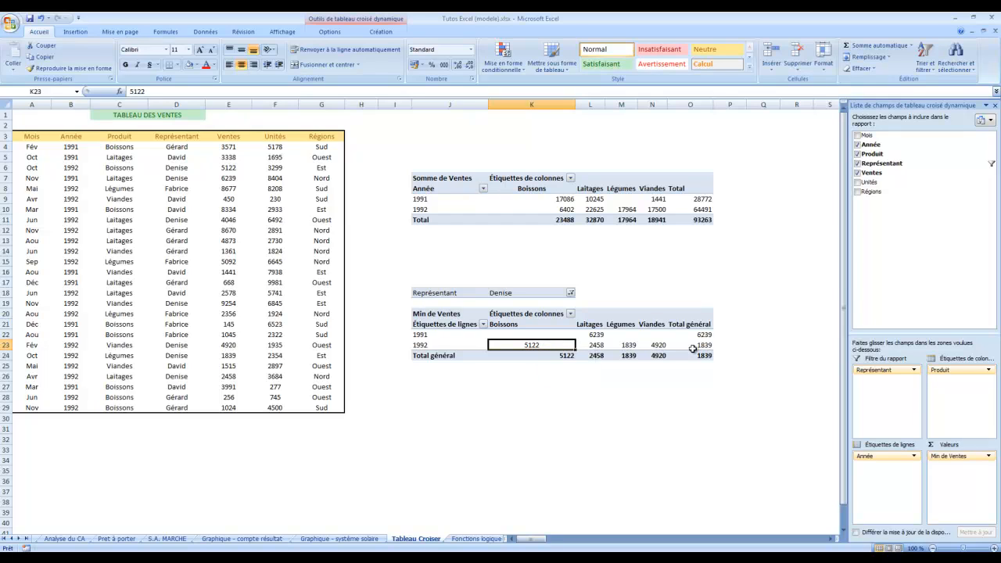
Change the Ventes value field of the second pivot table to be summarised by Somme
{"action": "right_click", "coordinate": [449, 314]}
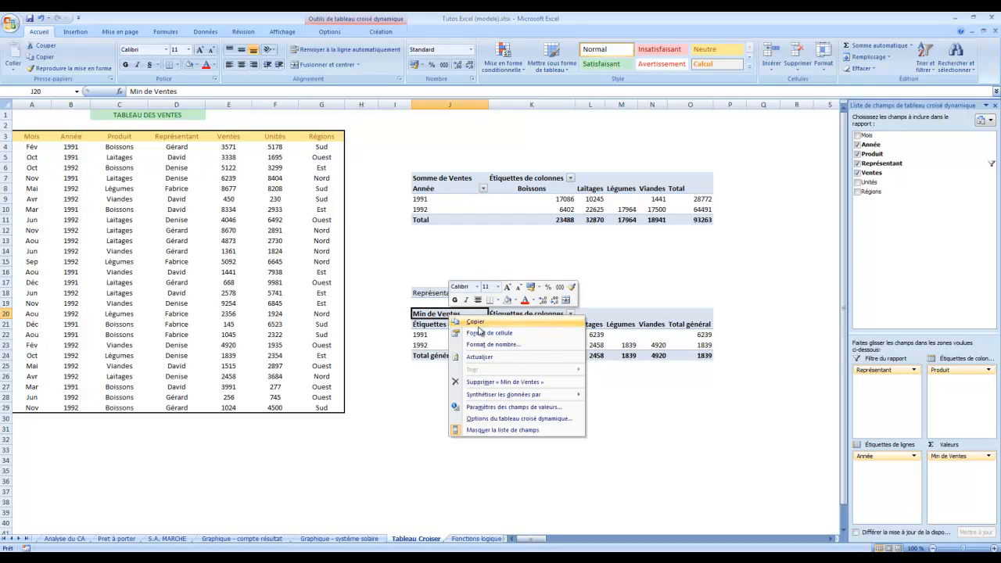
{"action": "left_click", "coordinate": [516, 410]}
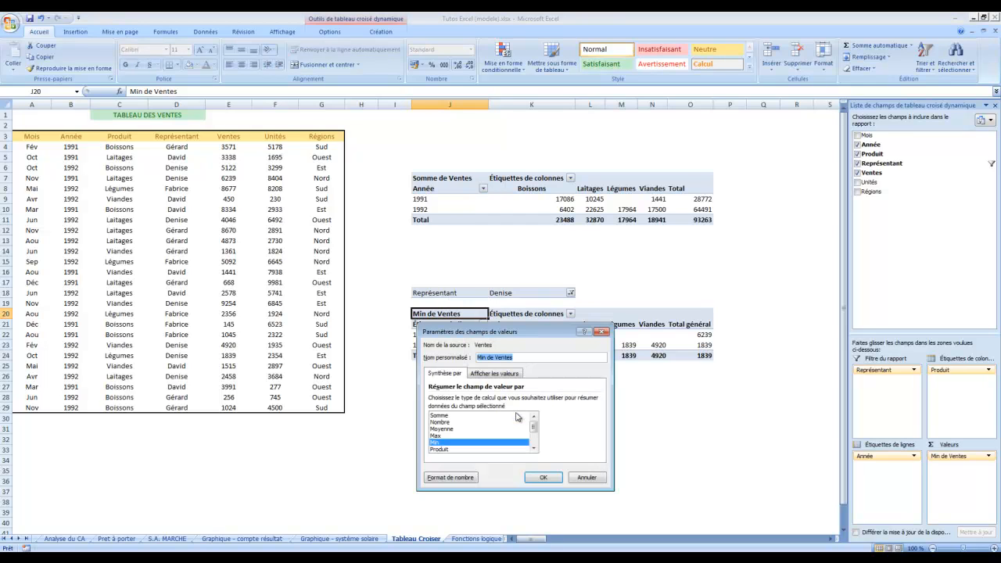
{"action": "left_click", "coordinate": [446, 417]}
{"action": "left_click", "coordinate": [544, 478]}
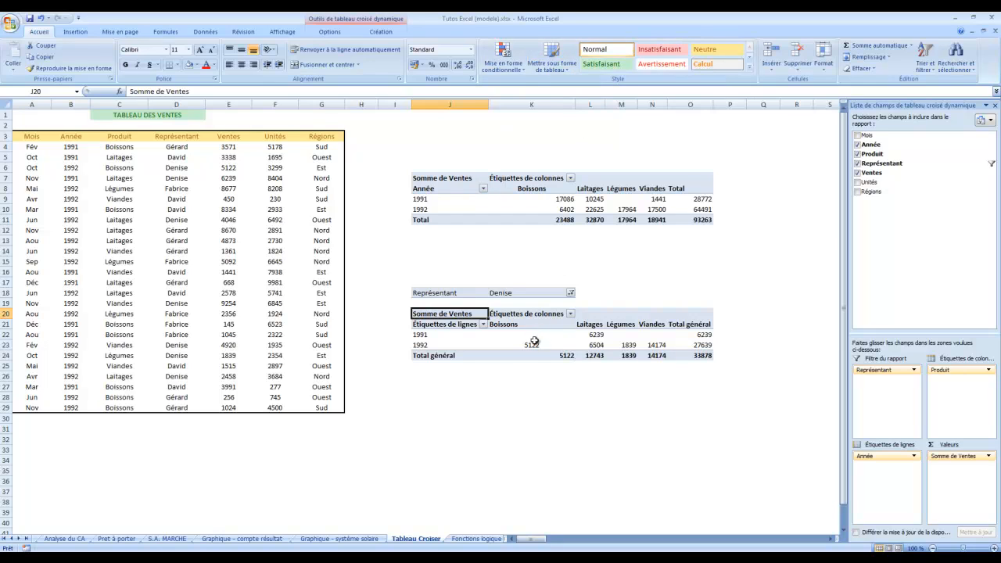
Apply a greater-than 8006,5 highlighting rule with light red fill and dark red text to the product values in K22:N23
{"action": "left_click_drag", "start_coordinate": [537, 334], "coordinate": [657, 345]}
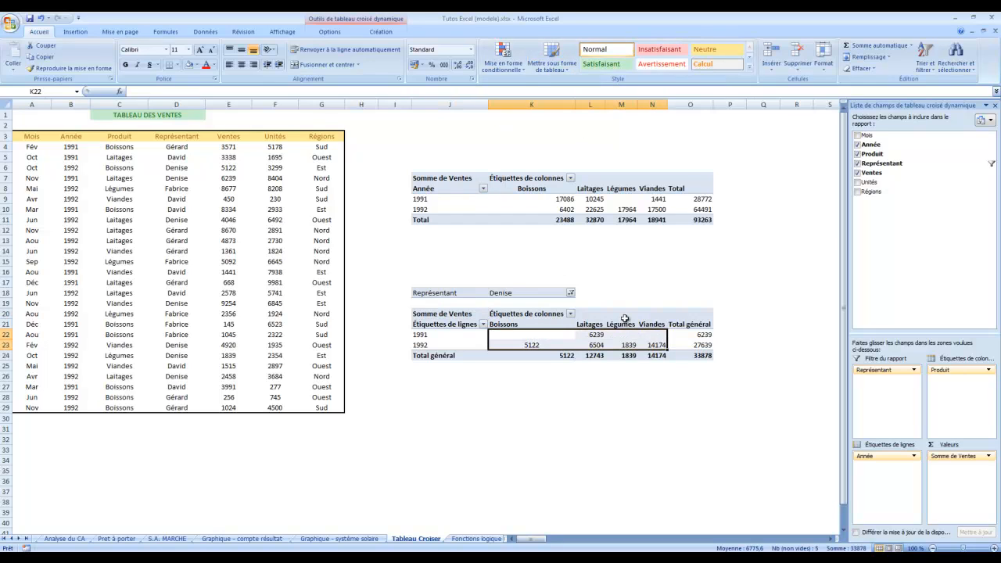
{"action": "left_click", "coordinate": [520, 69]}
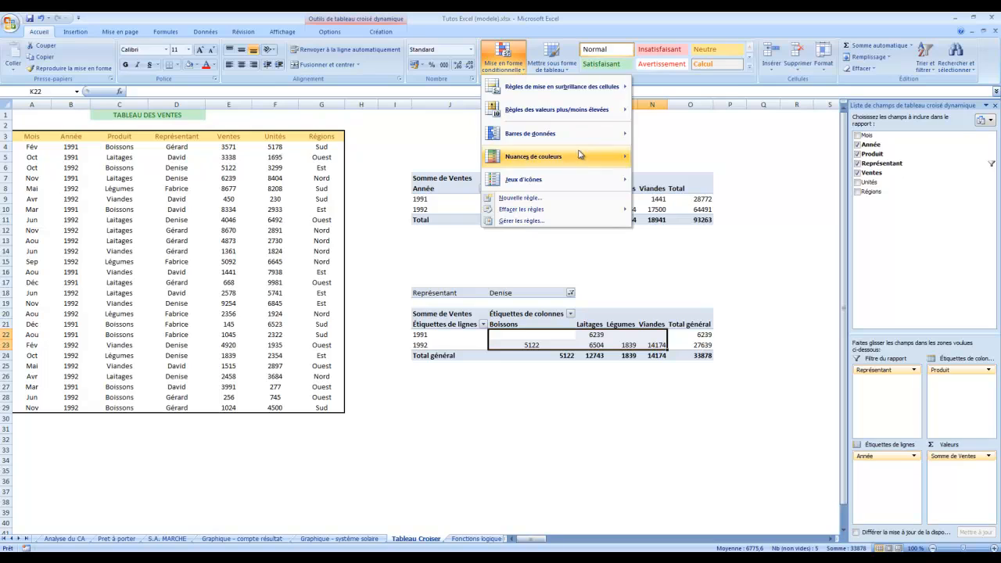
{"action": "mouse_move", "coordinate": [598, 94]}
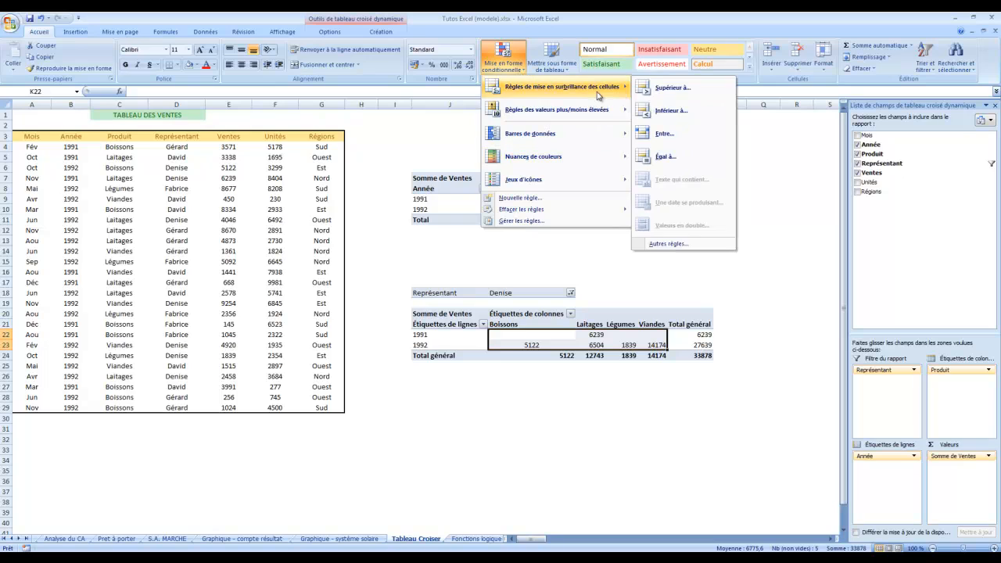
{"action": "left_click", "coordinate": [686, 95]}
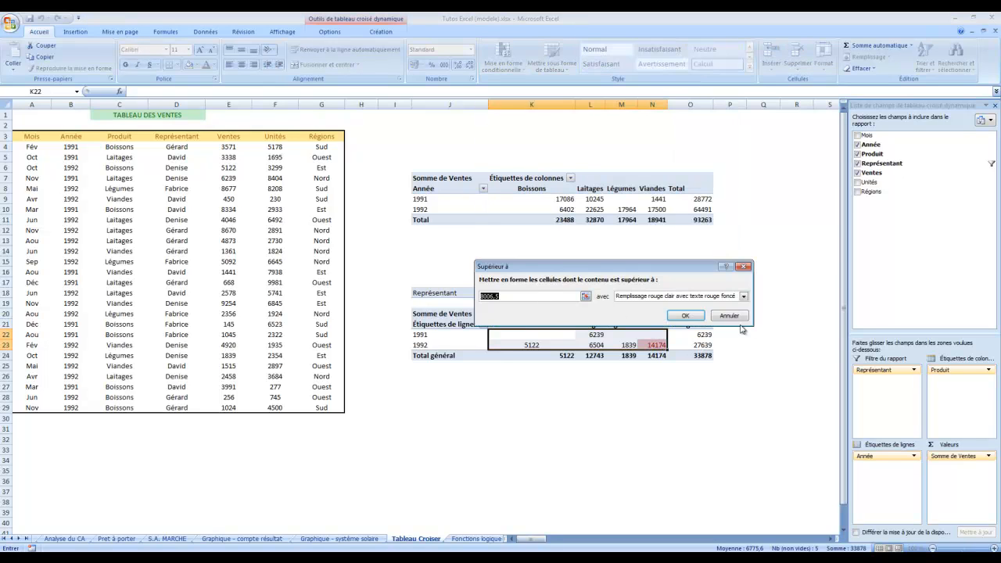
{"action": "left_click", "coordinate": [686, 315]}
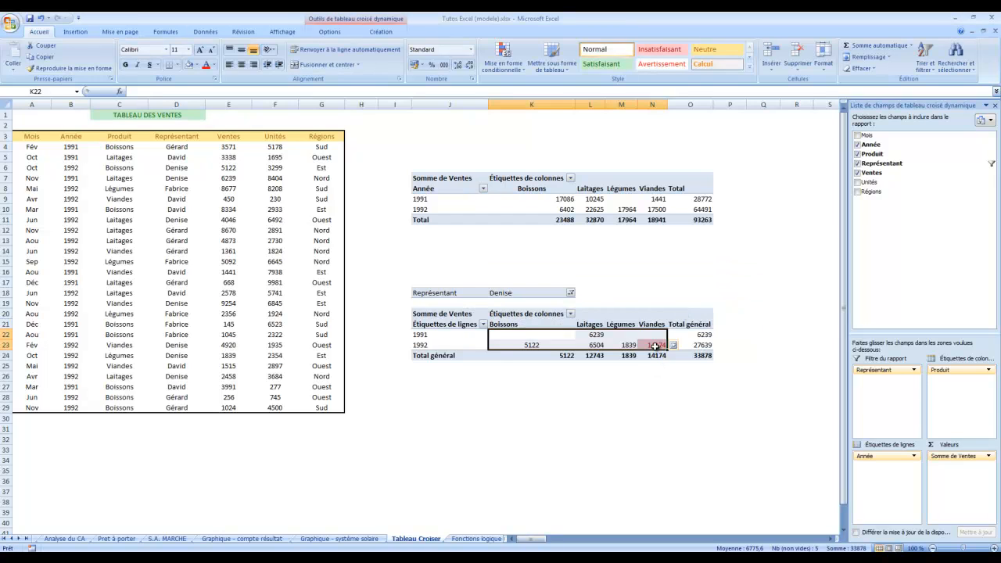
Preview the conditional formatting colour scales and data bars on the product values in K22:N23, without applying any
{"action": "left_click", "coordinate": [520, 64]}
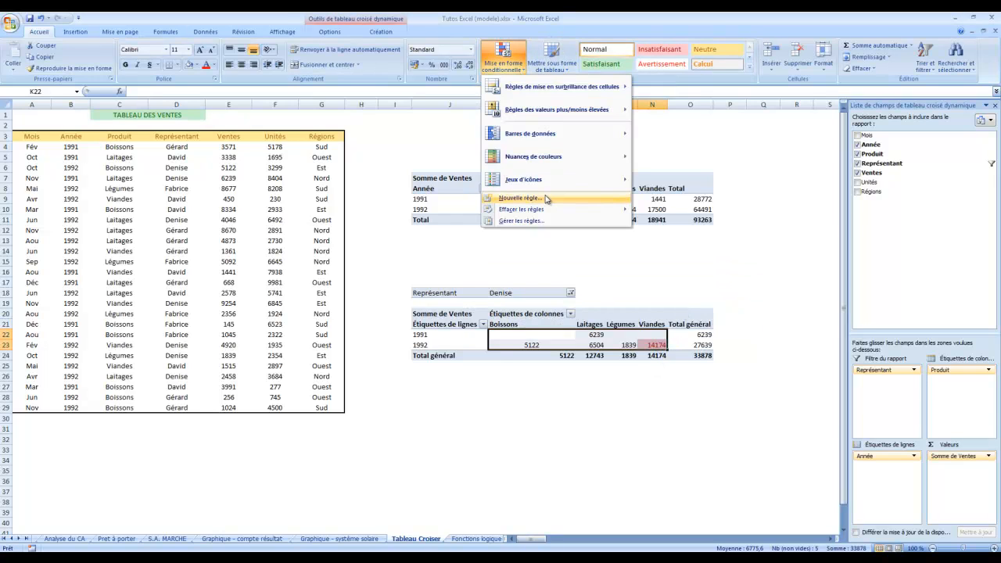
{"action": "mouse_move", "coordinate": [557, 119]}
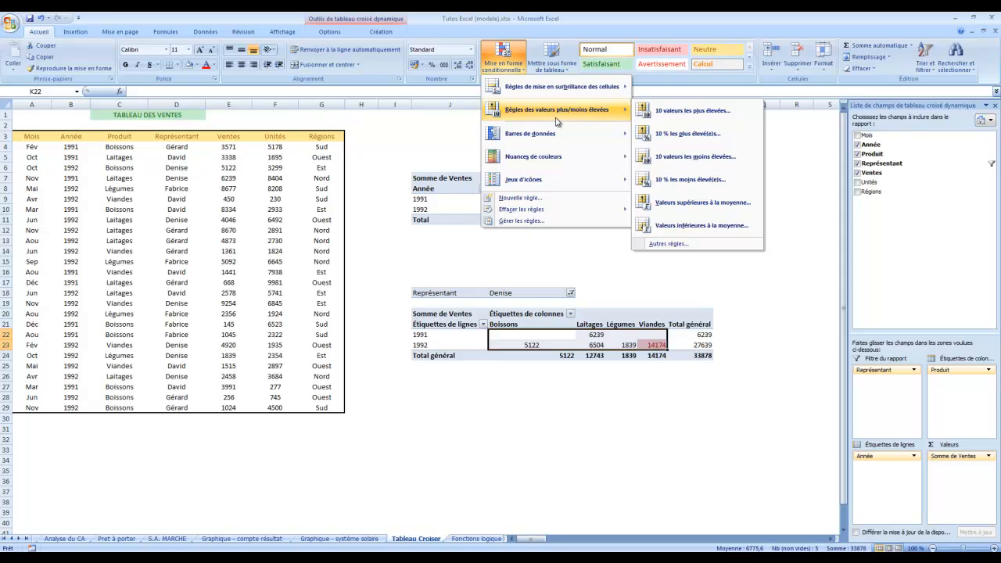
{"action": "mouse_move", "coordinate": [545, 160]}
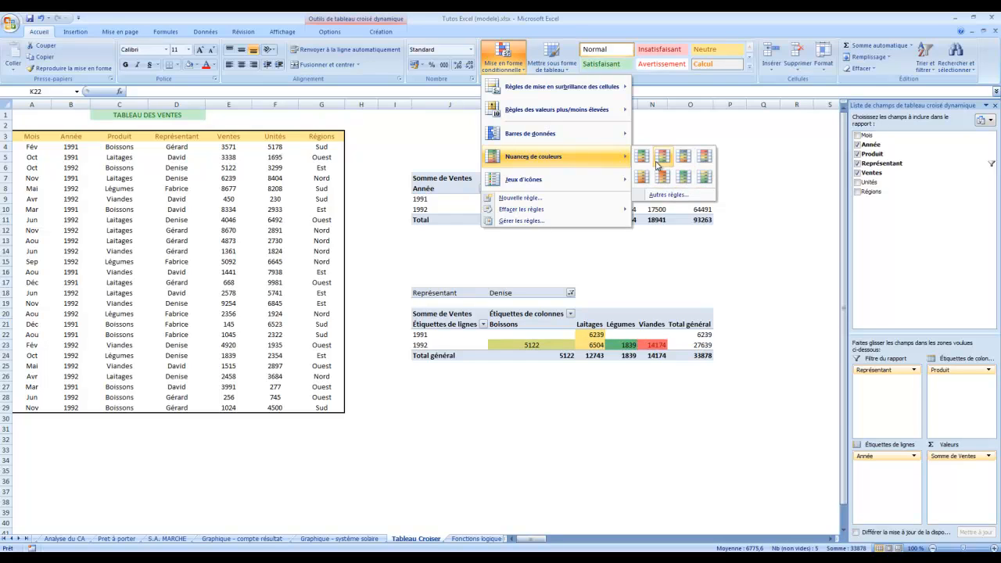
{"action": "mouse_move", "coordinate": [610, 134]}
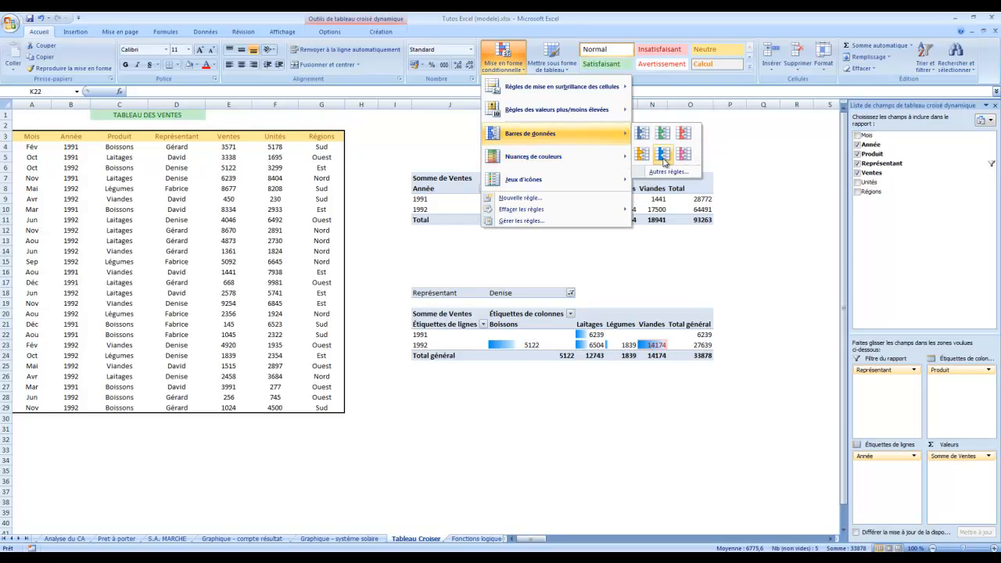
{"action": "right_click", "coordinate": [665, 160]}
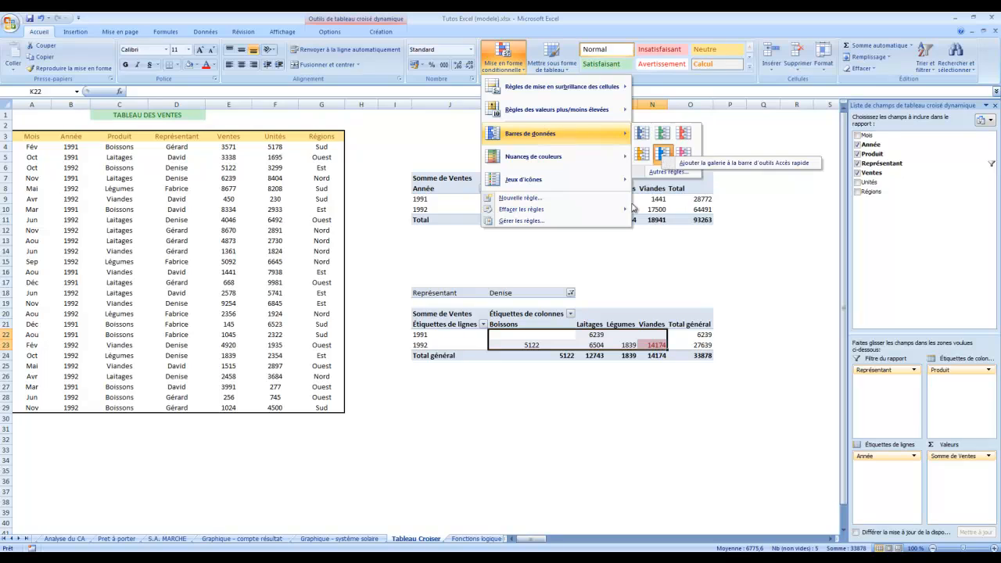
{"action": "left_click", "coordinate": [543, 413]}
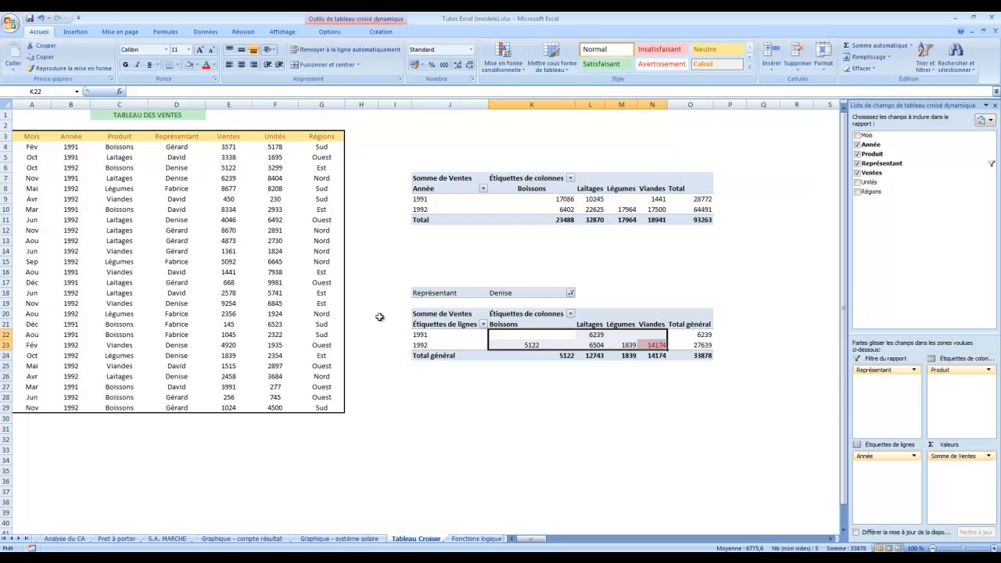